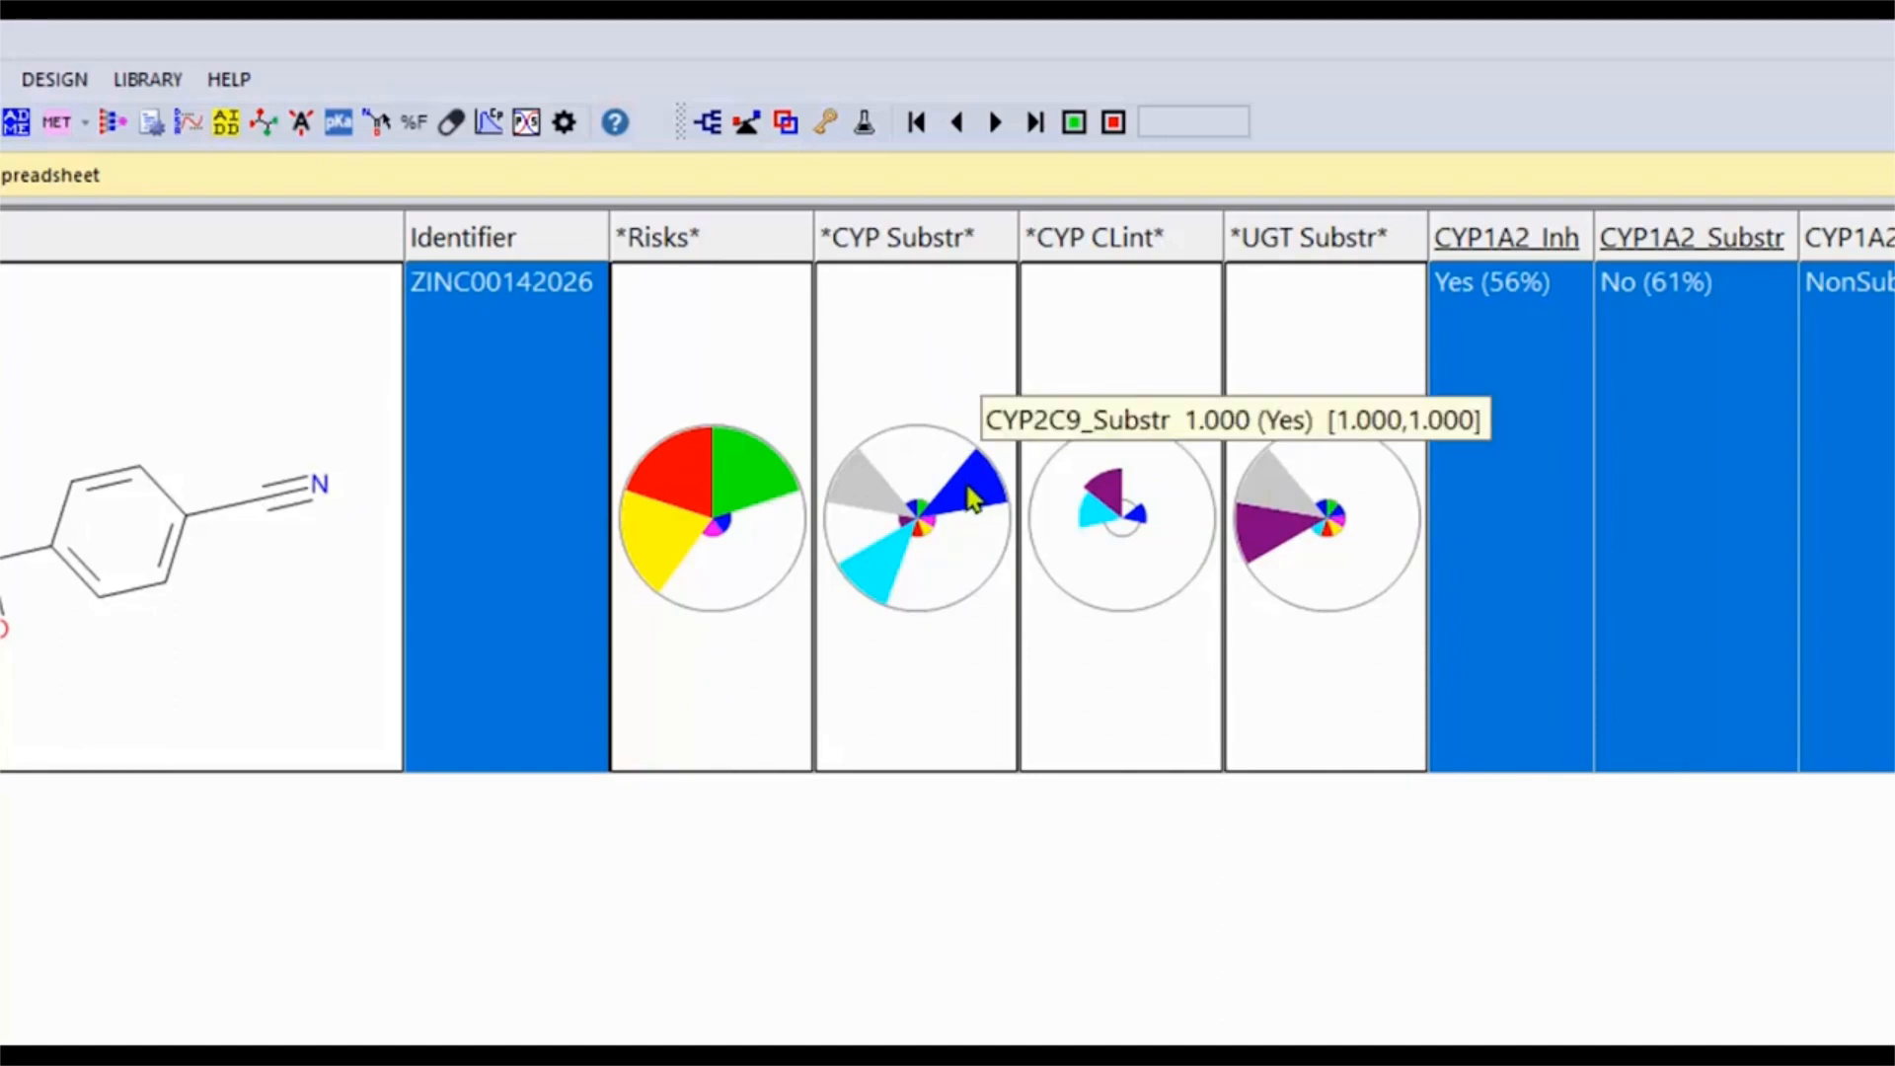
- Deselect the compound row and freeze the *CYP Substr* column beside the Identifier column
mouse_move(868, 592)
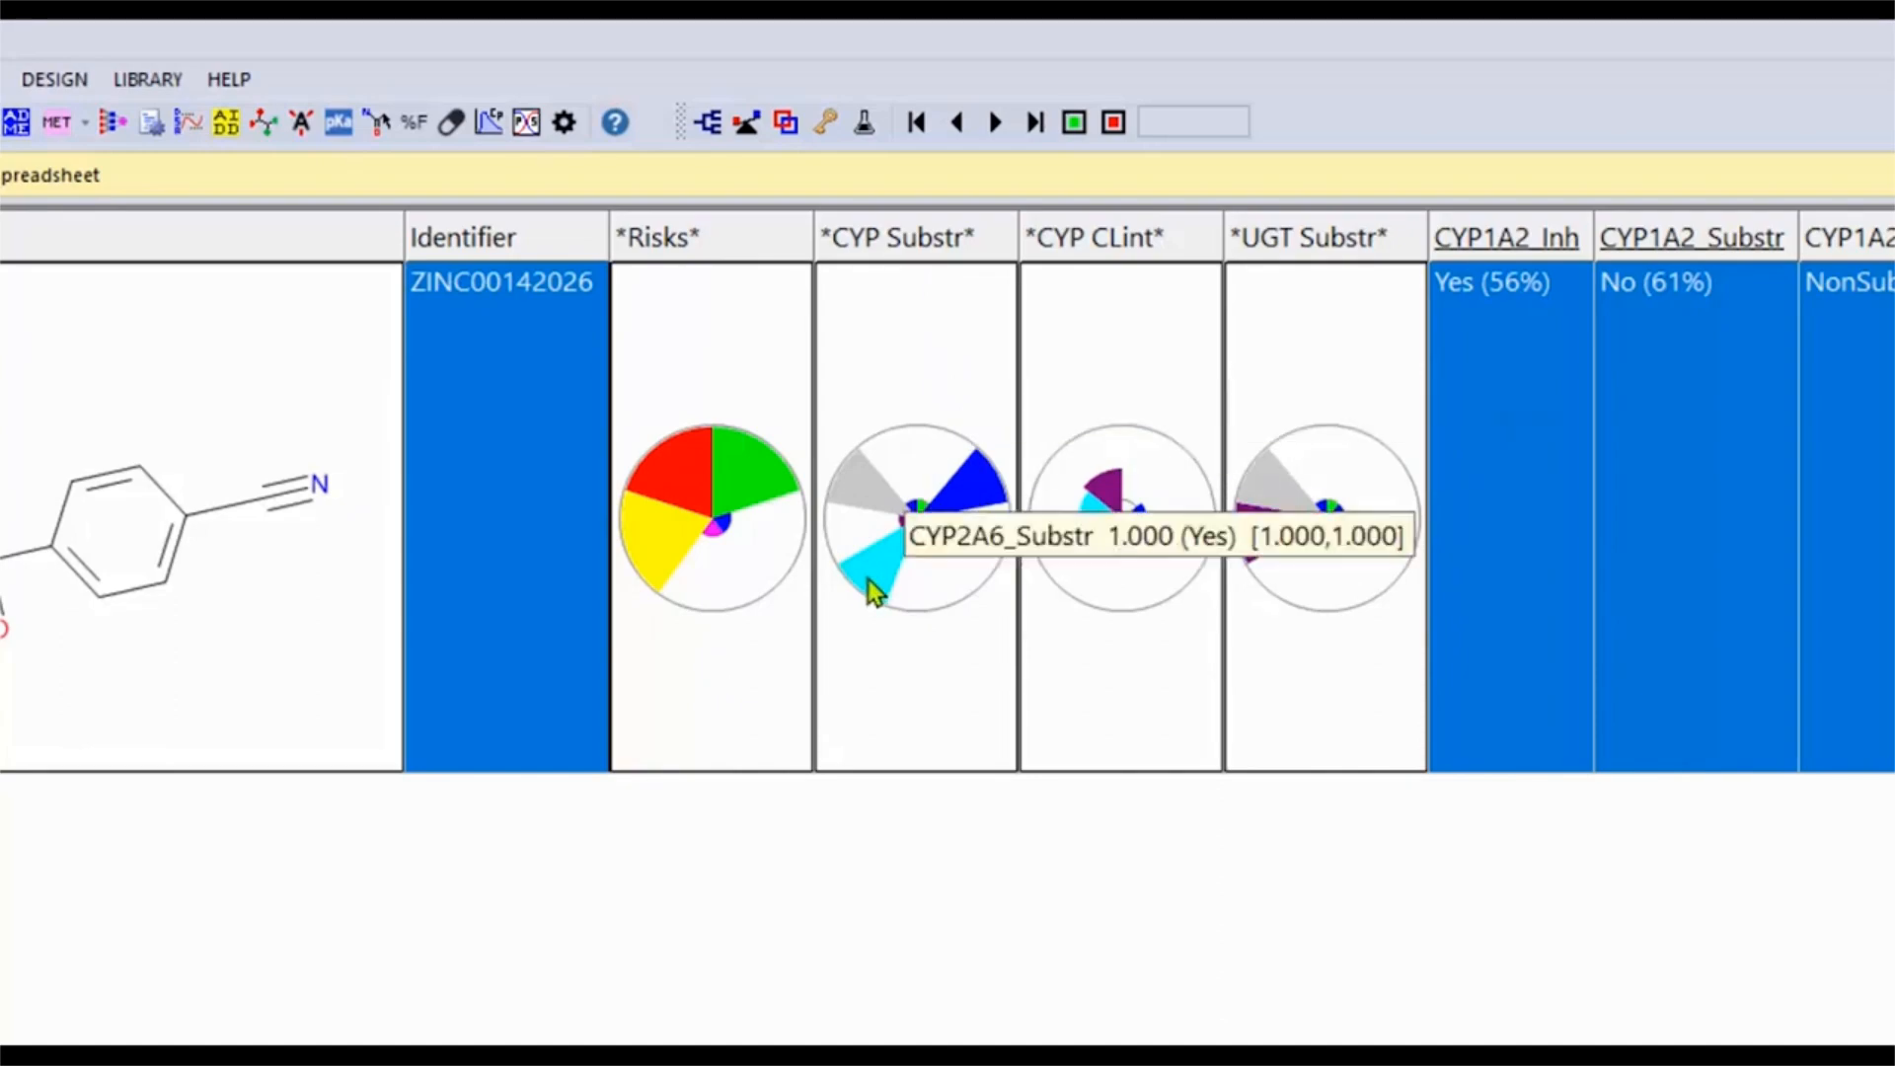
mouse_move(879, 506)
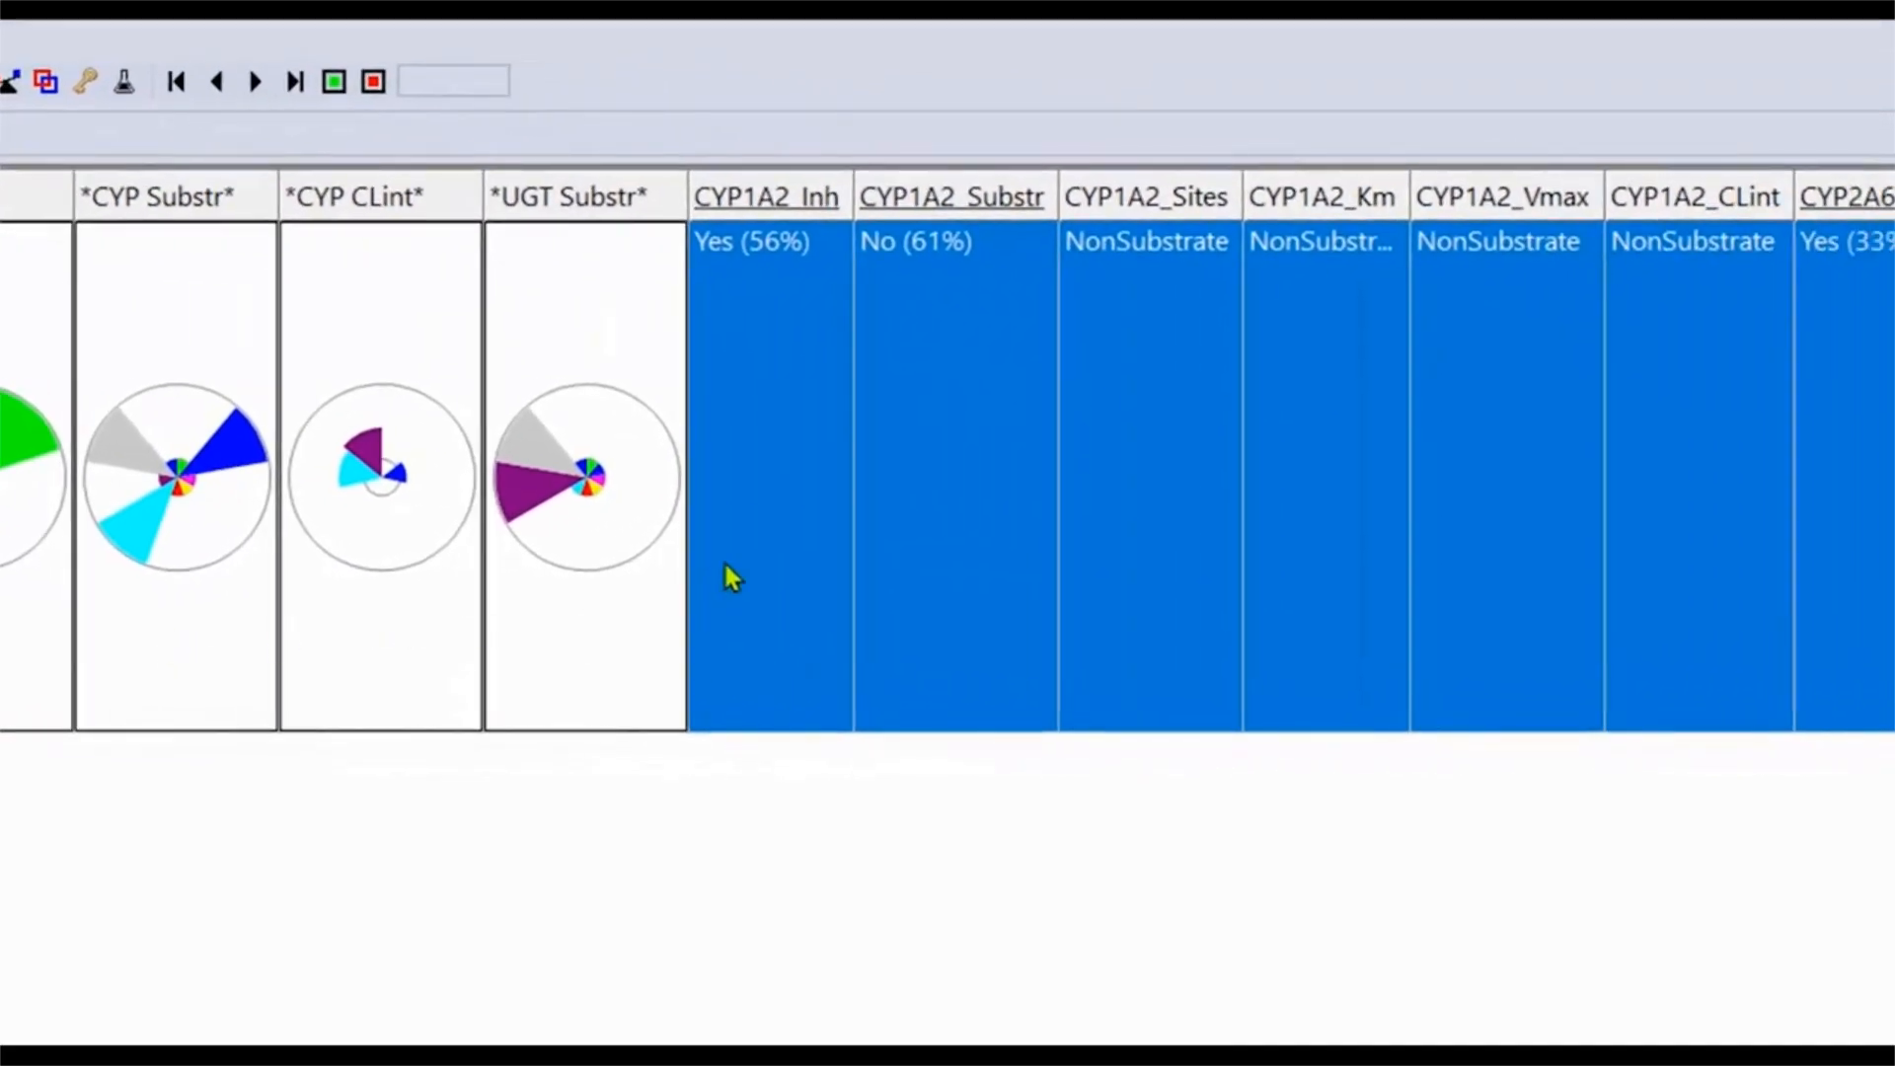
click(916, 357)
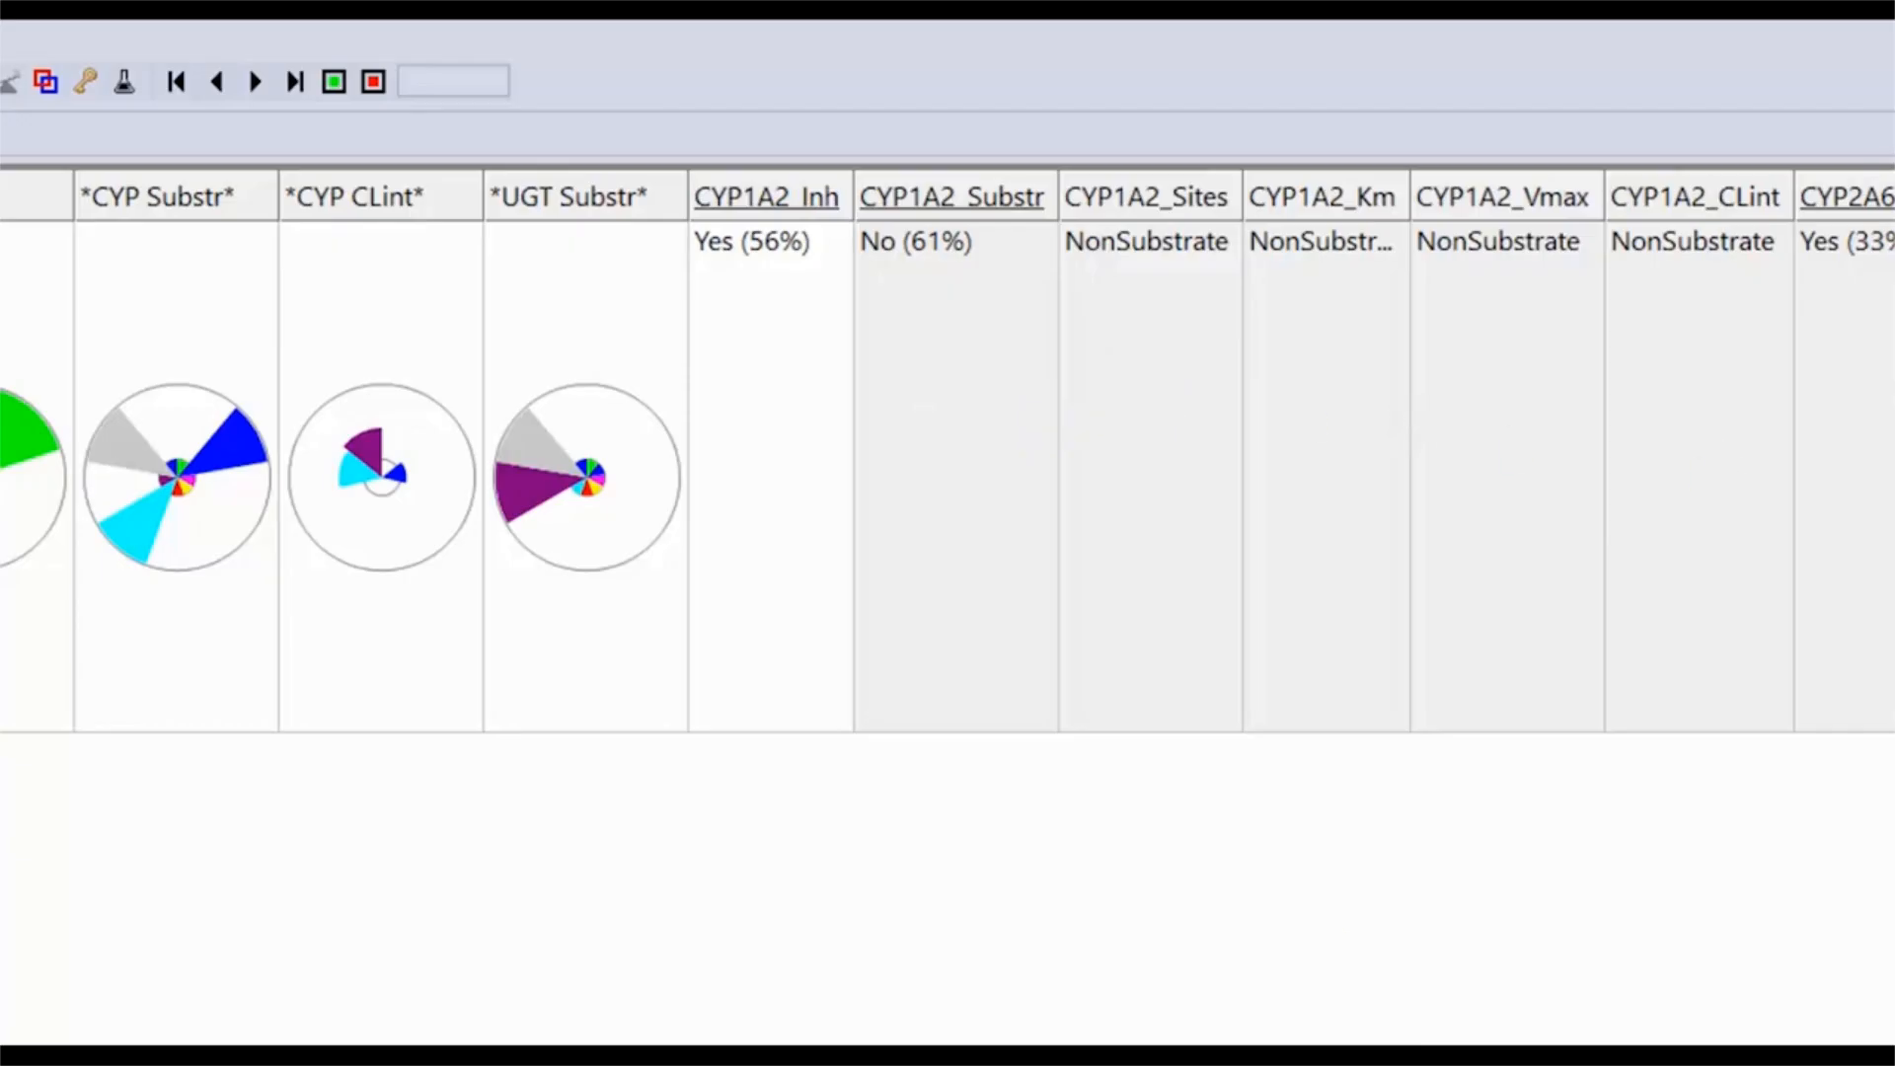
scroll(948, 450, right, 3)
scroll(947, 450, left, 3)
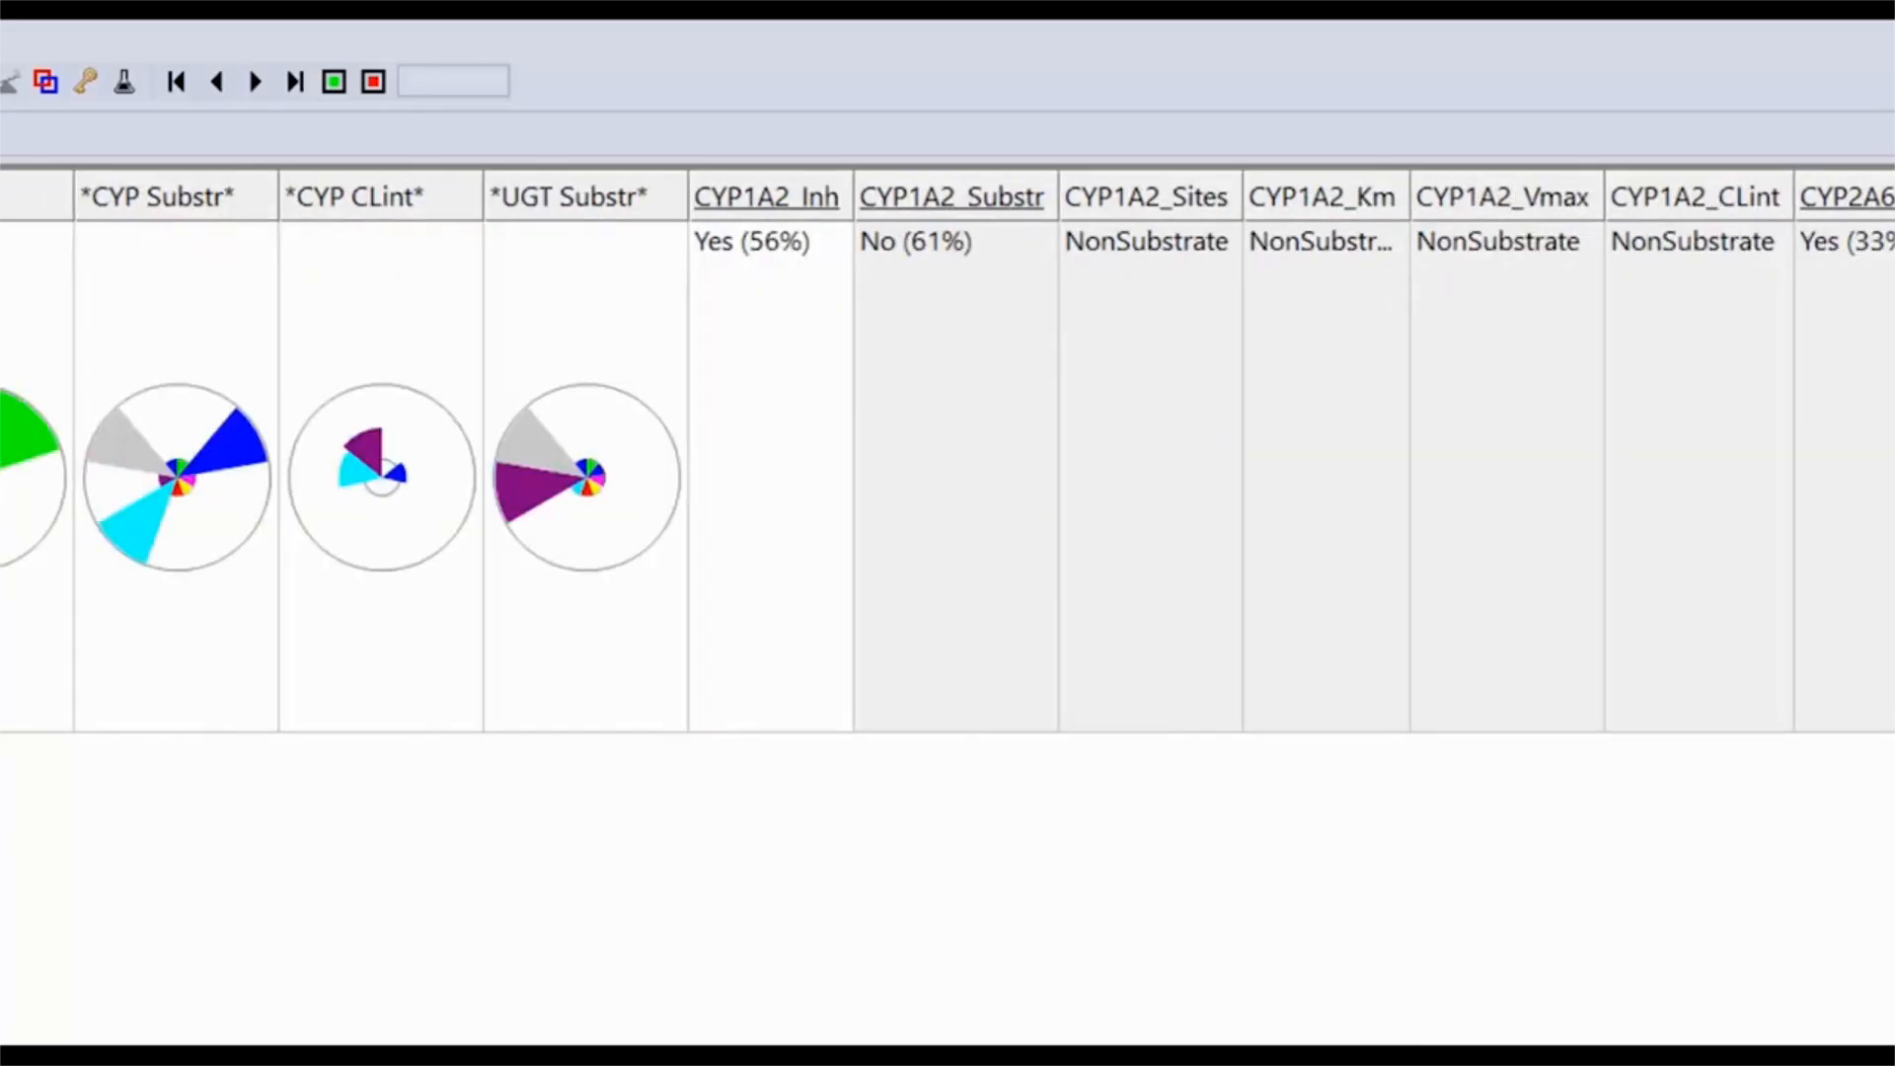
right_click(202, 204)
click(259, 449)
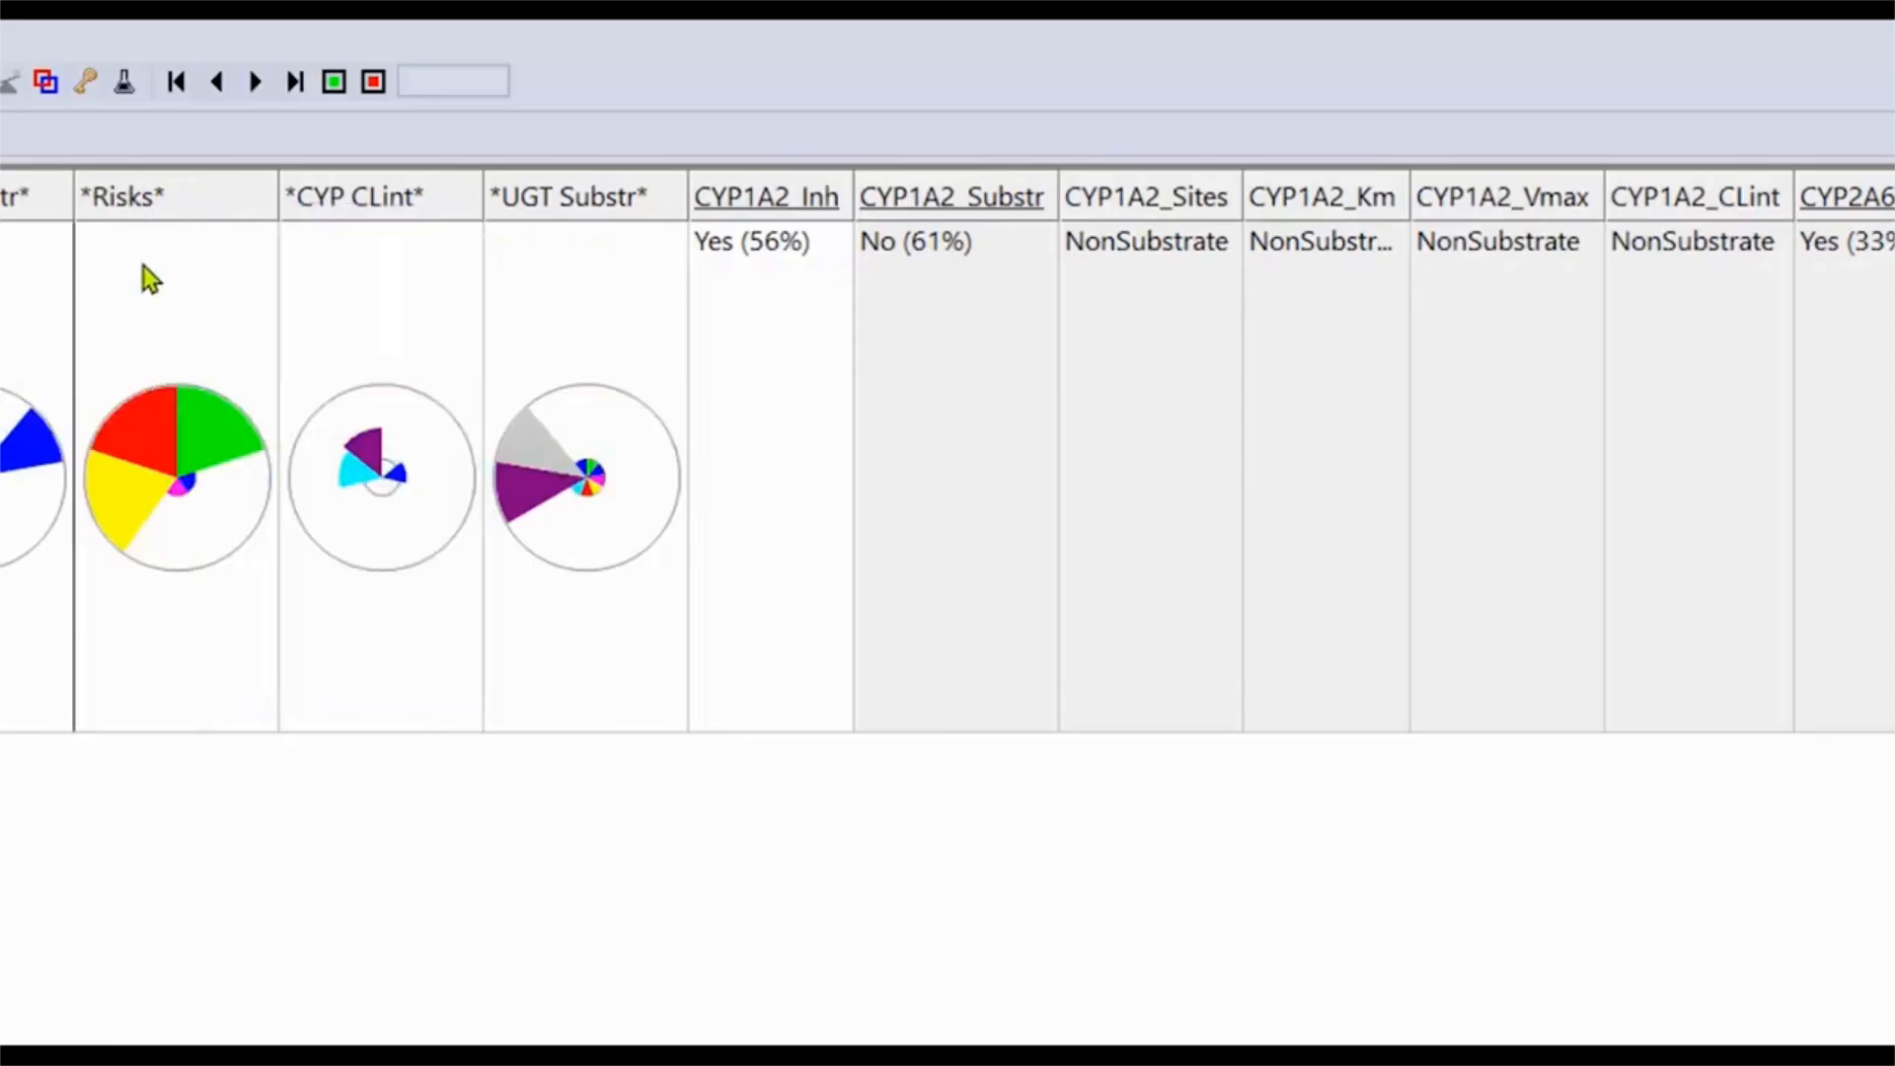
- View the CYP2A6 sites of metabolism for ZINC00142026 side by side with its atom numbers, and close the display
scroll(984, 450, right, 8)
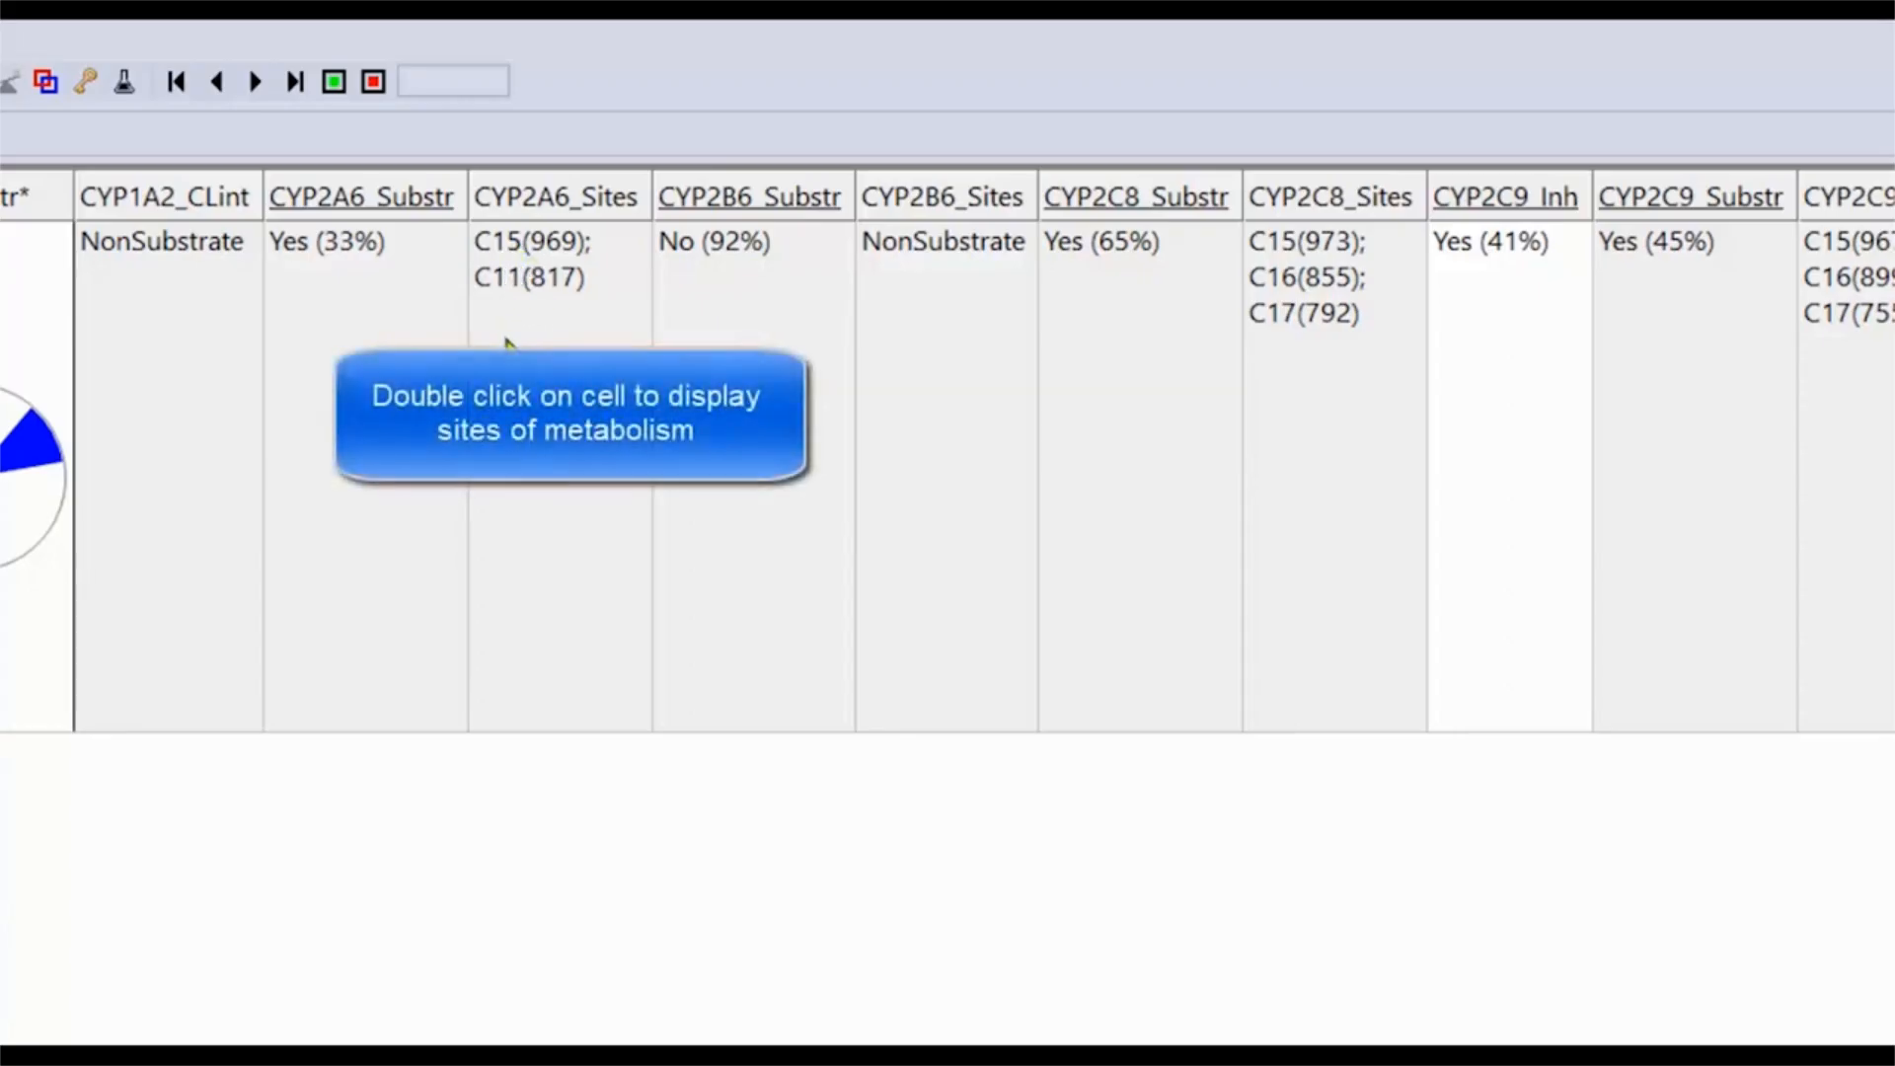
double_click(575, 542)
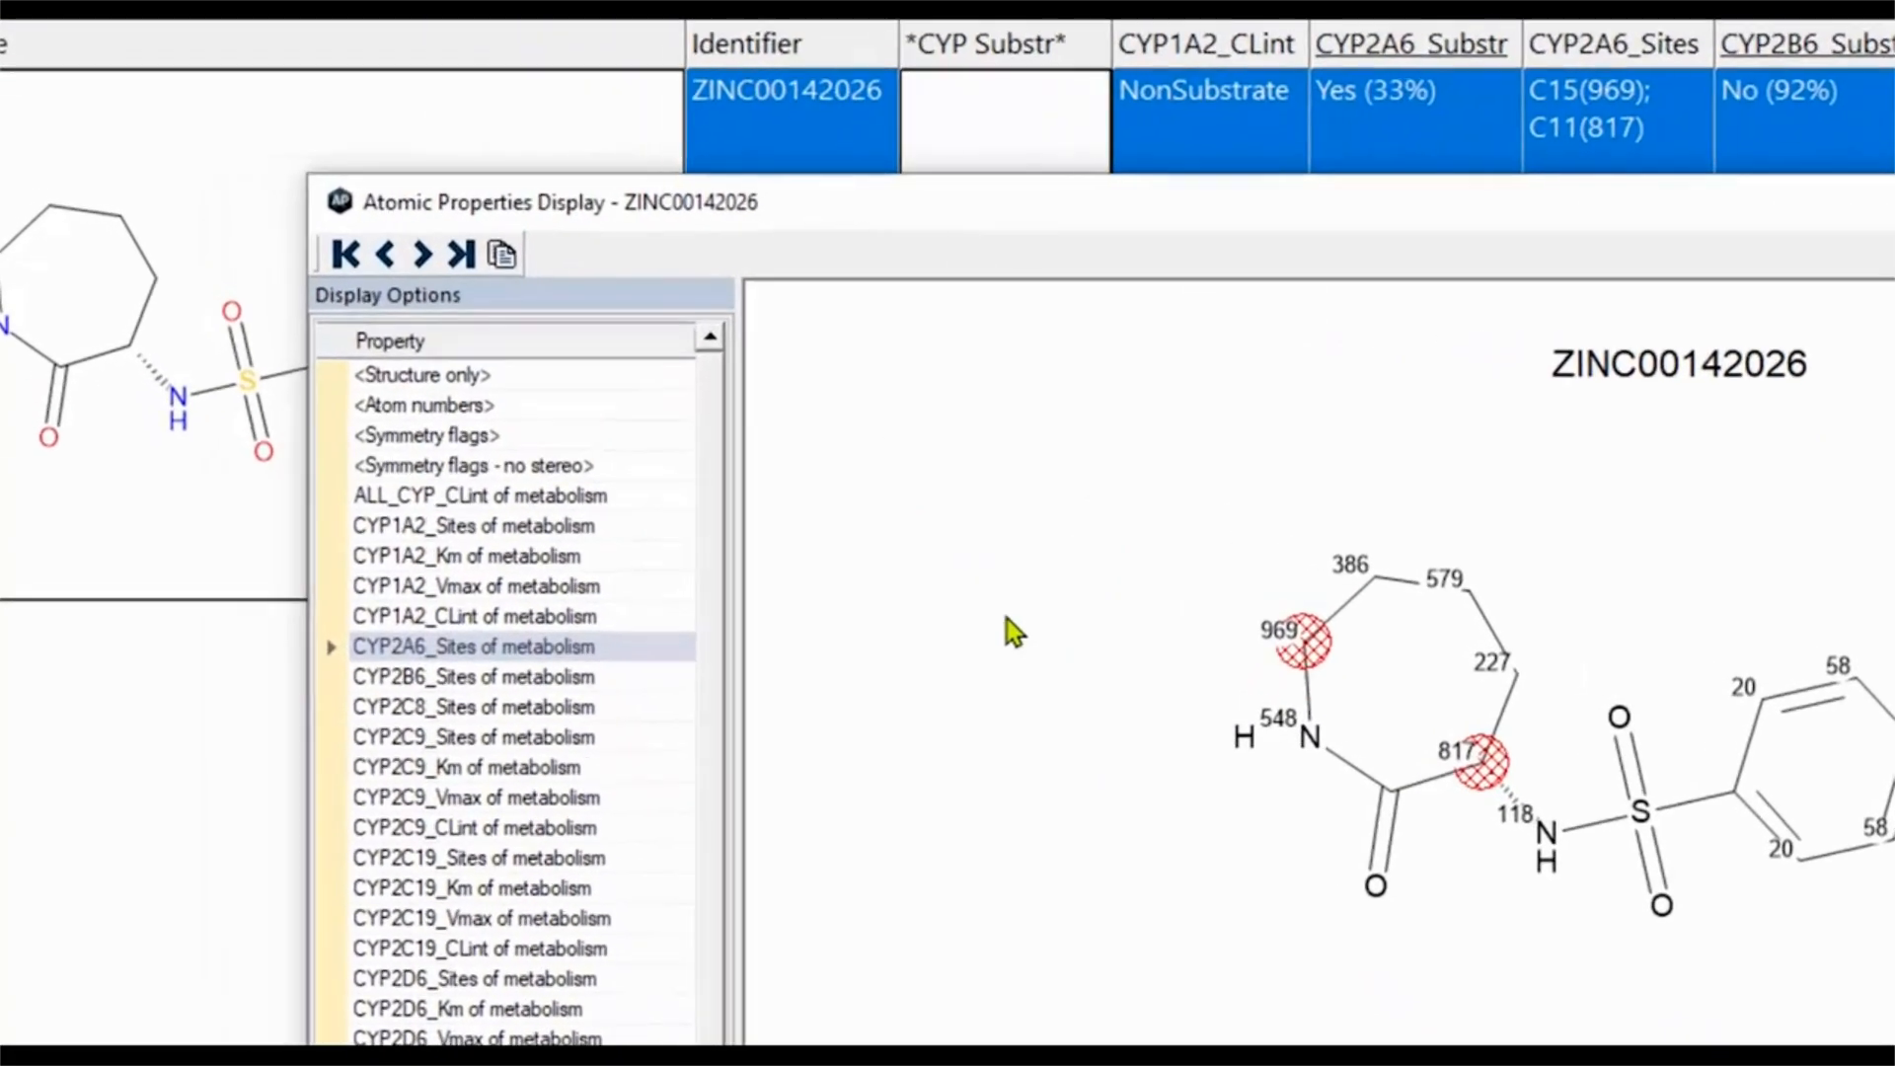
ctrl+click(654, 435)
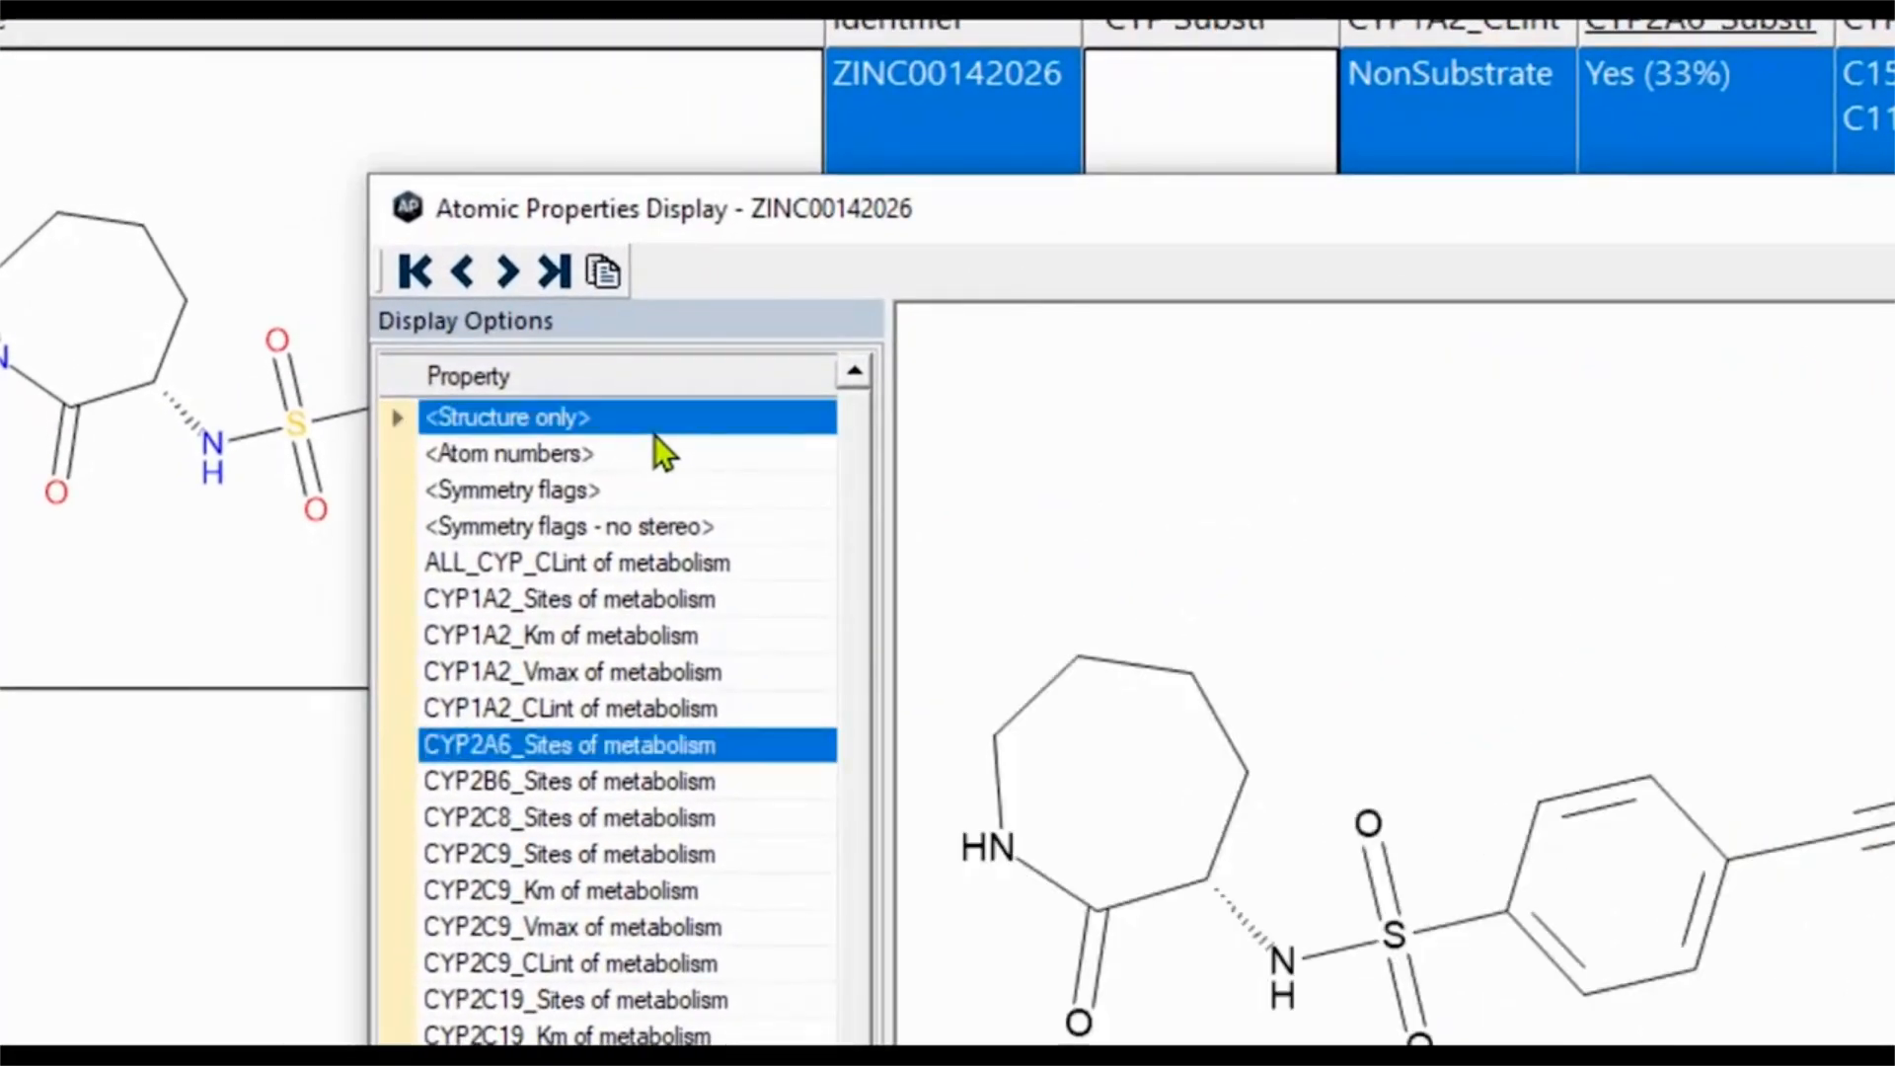
ctrl+click(656, 434)
ctrl+click(663, 441)
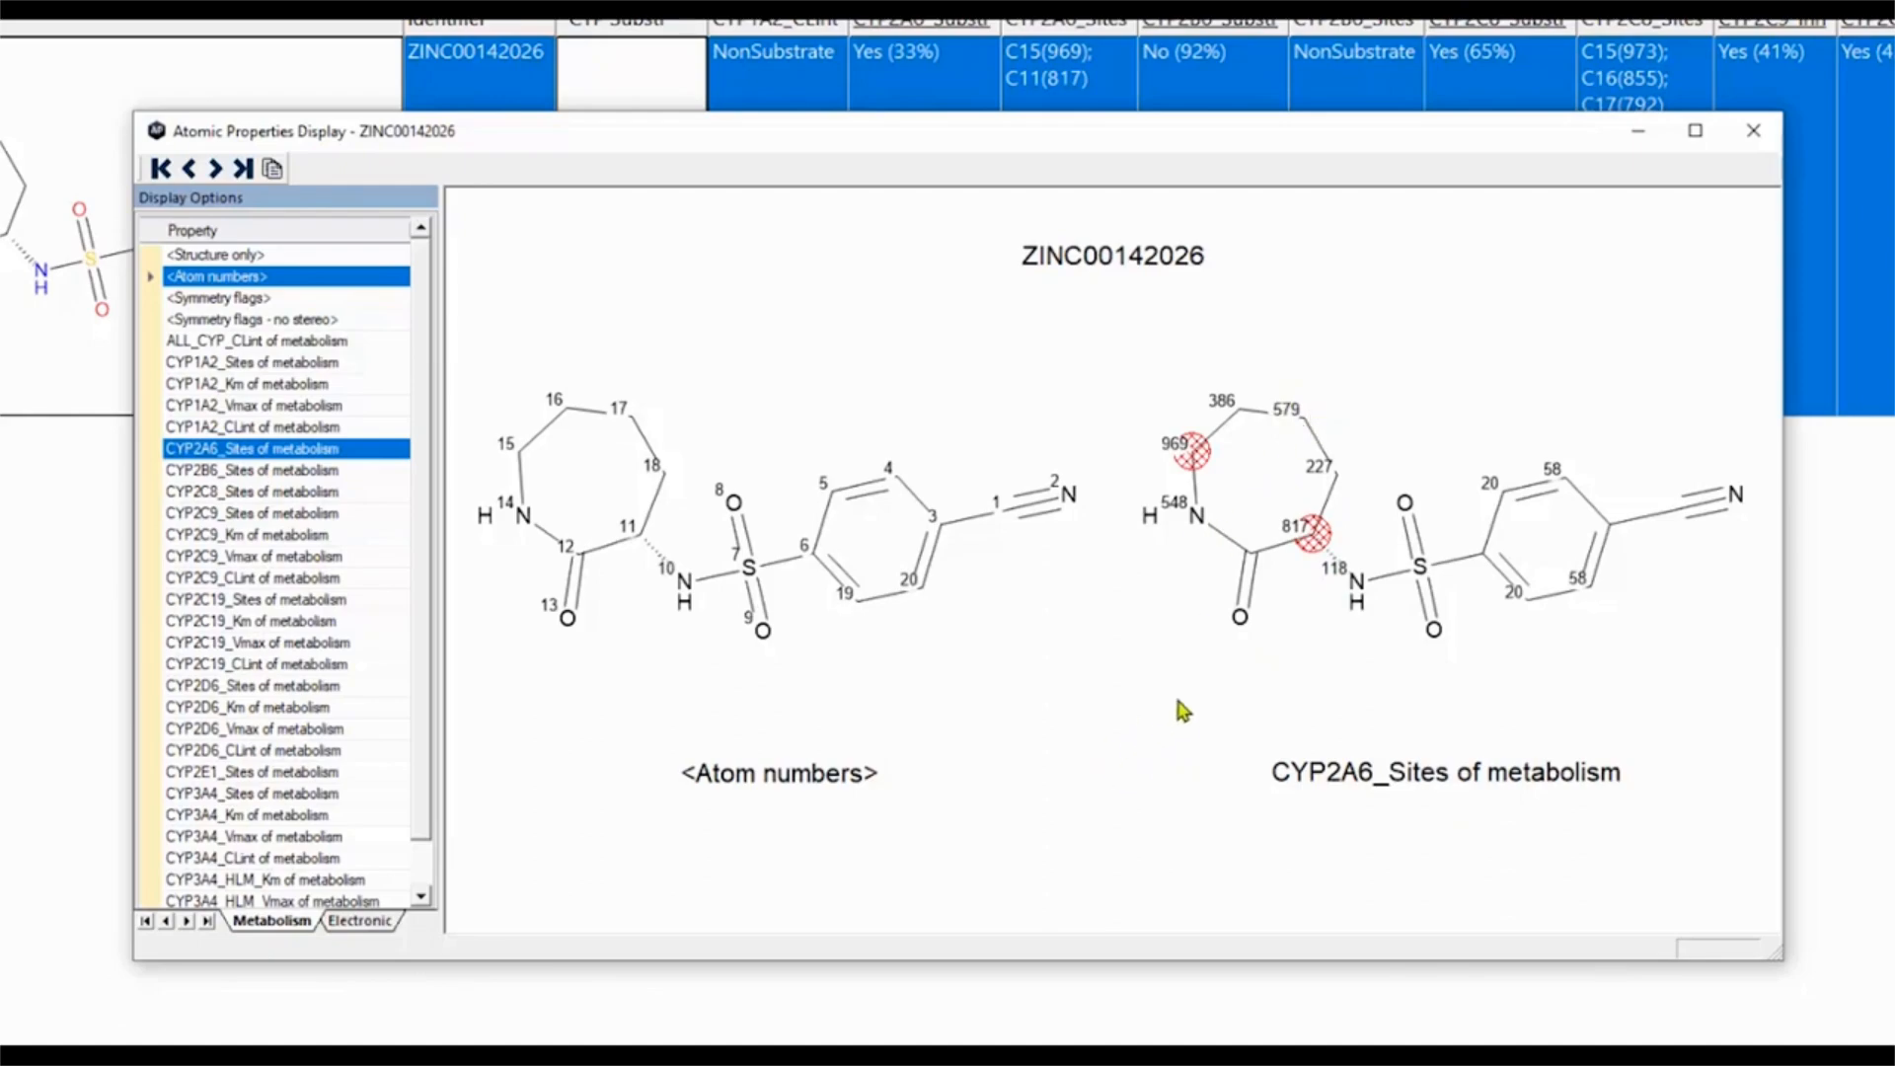
click(1754, 130)
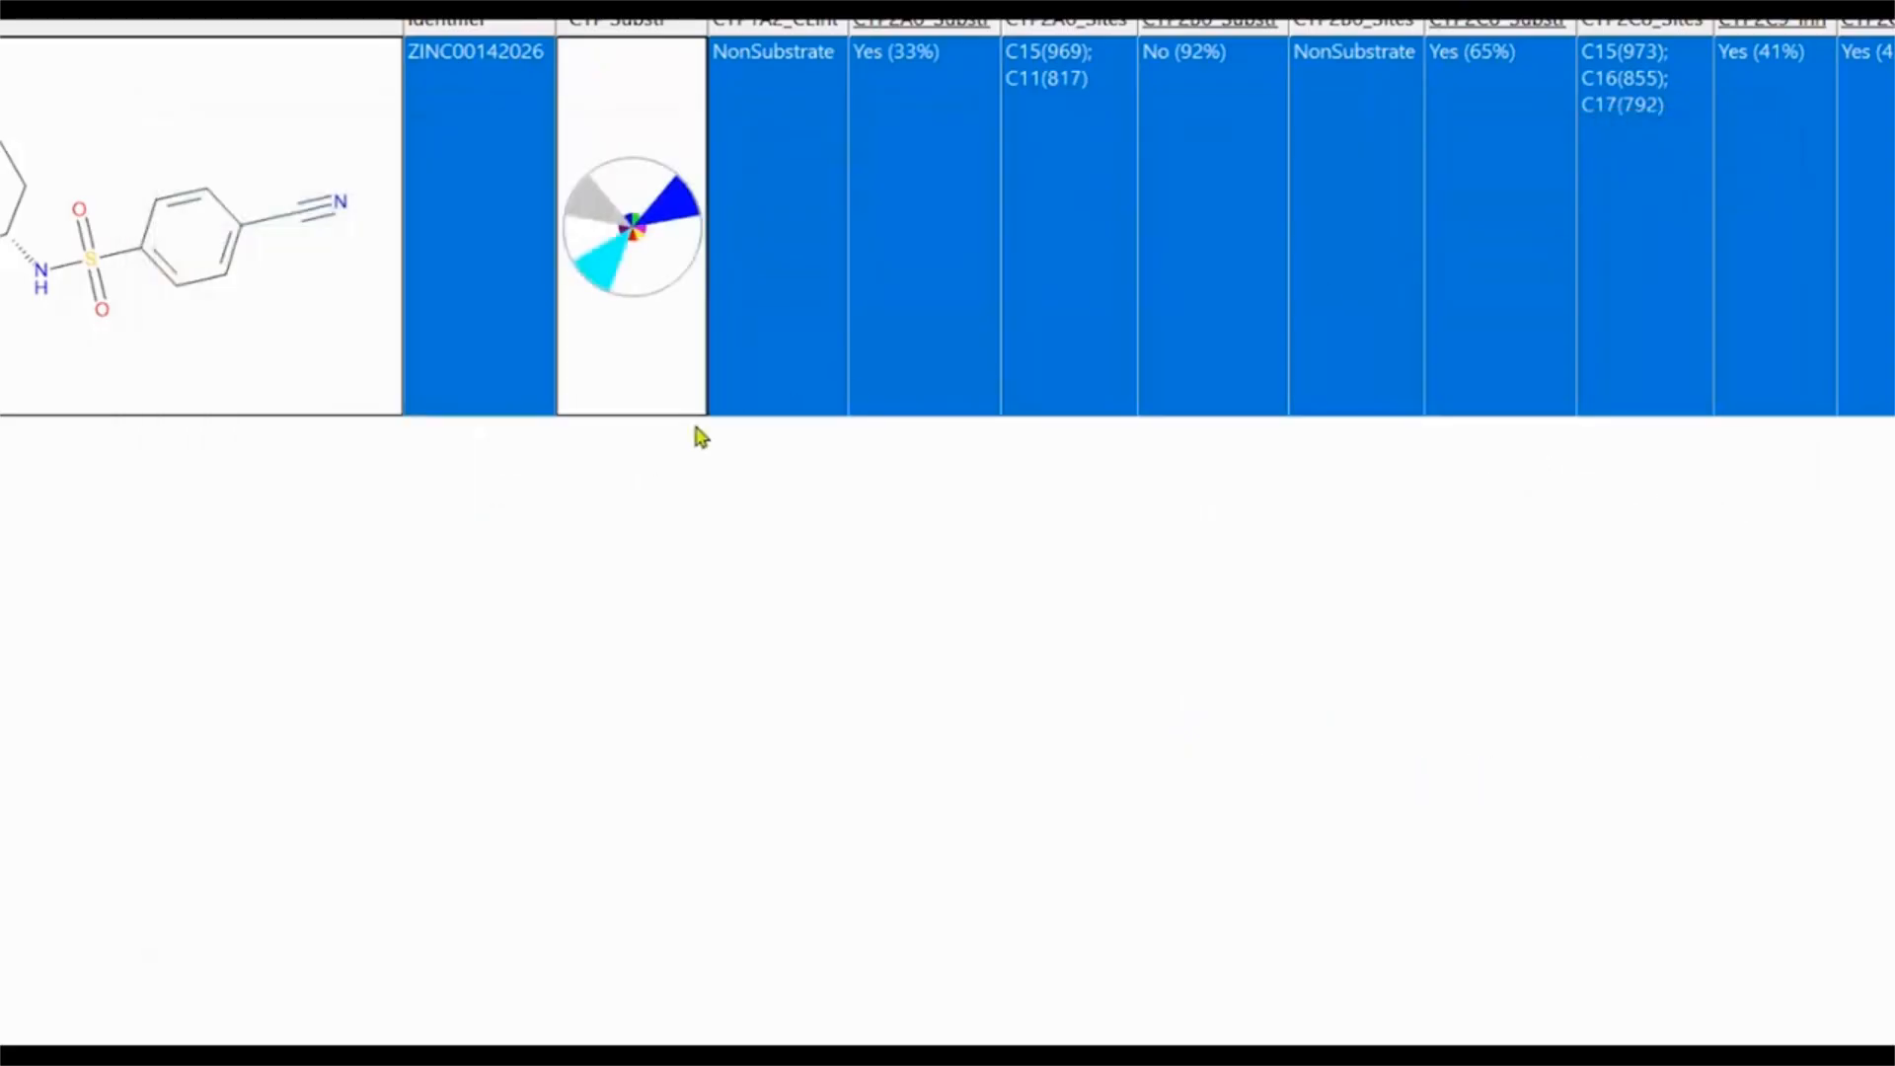
- Open the ZINC00142026 structure in MedChem Designer and generate its metabolites
mouse_move(672, 222)
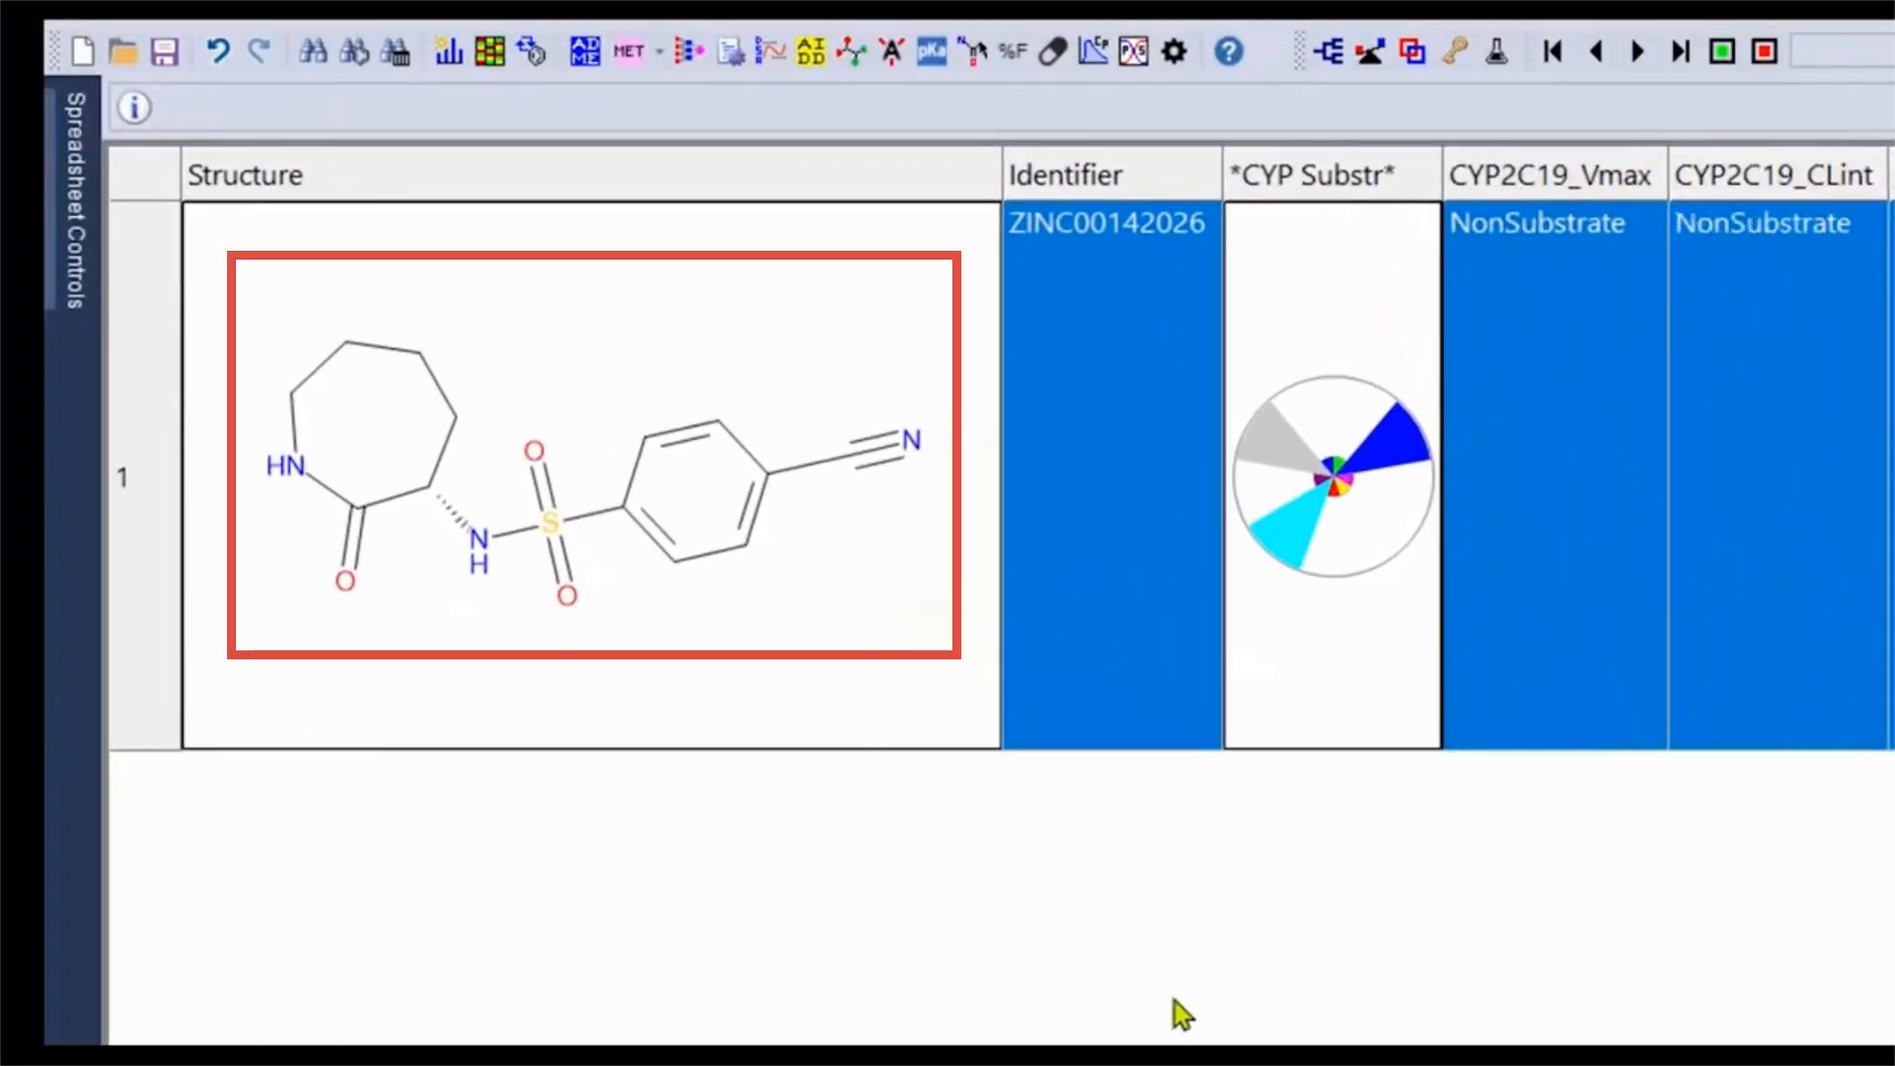
double_click(902, 582)
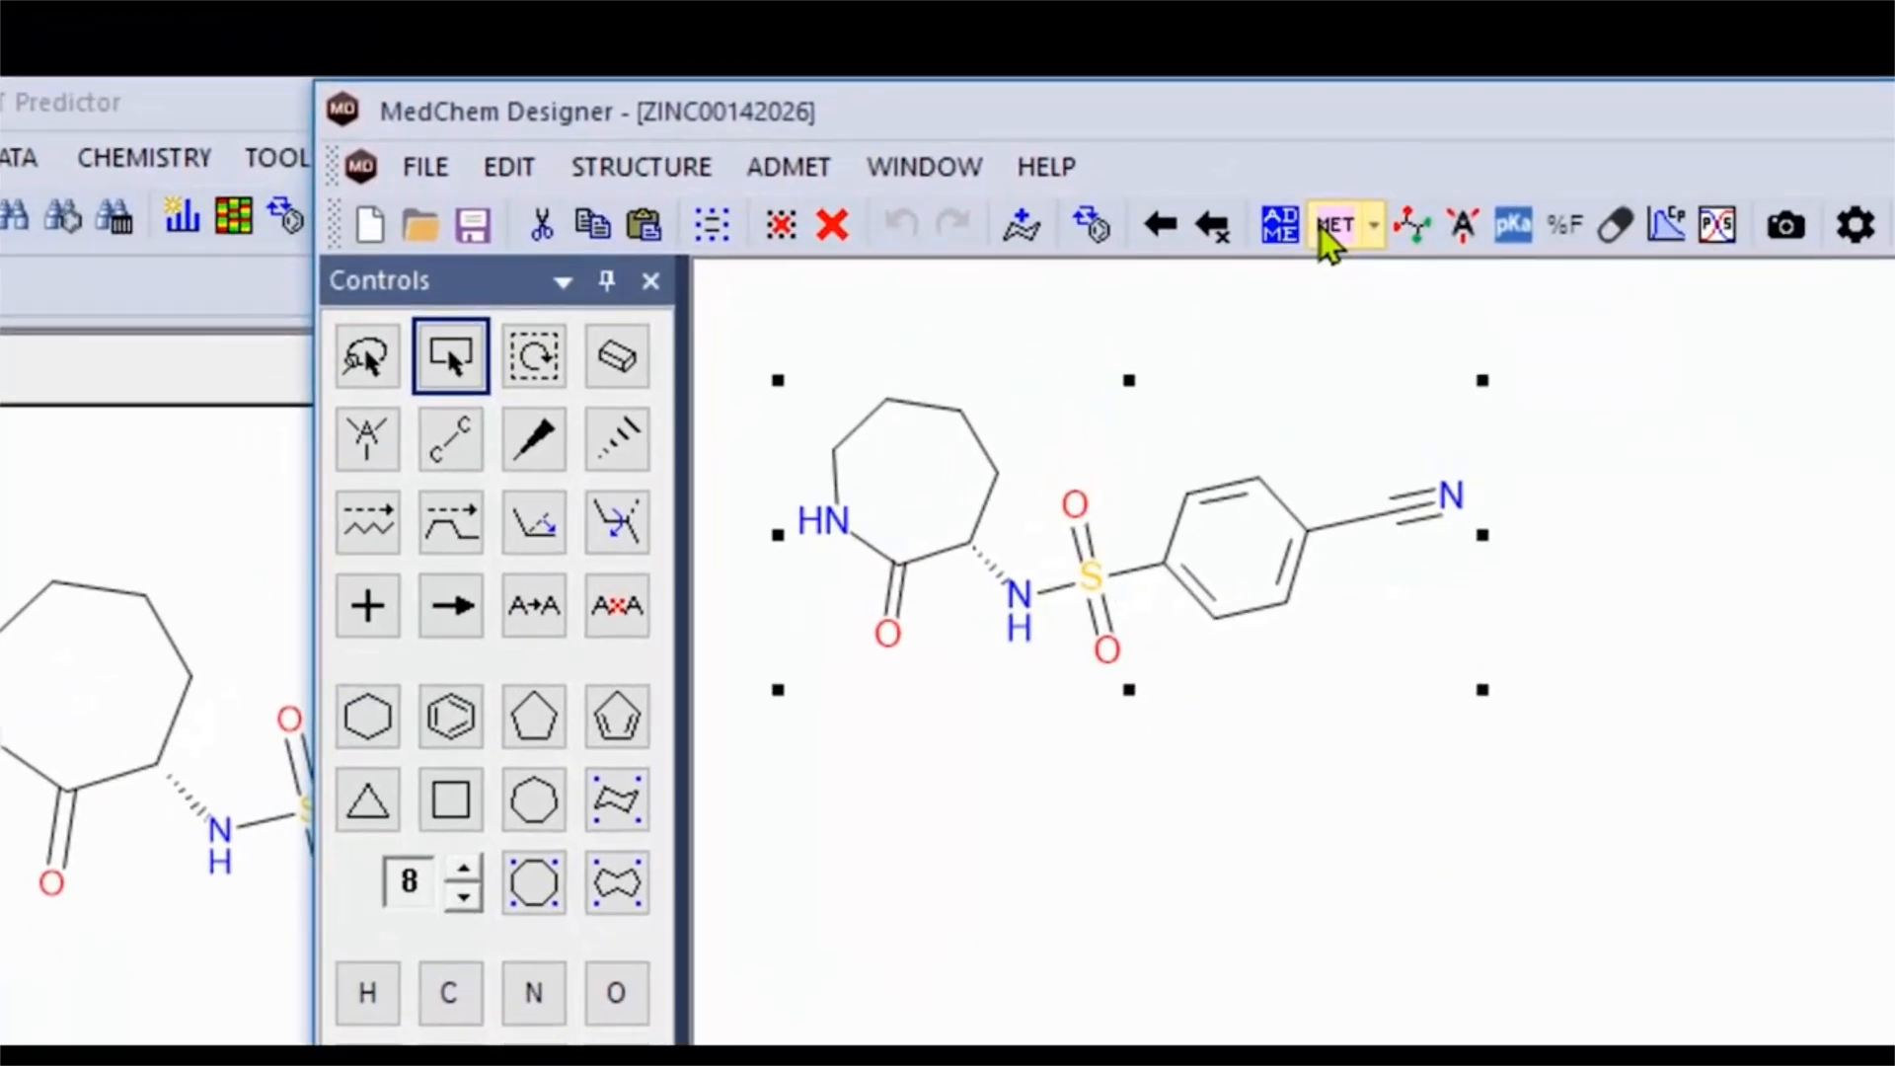
click(1348, 133)
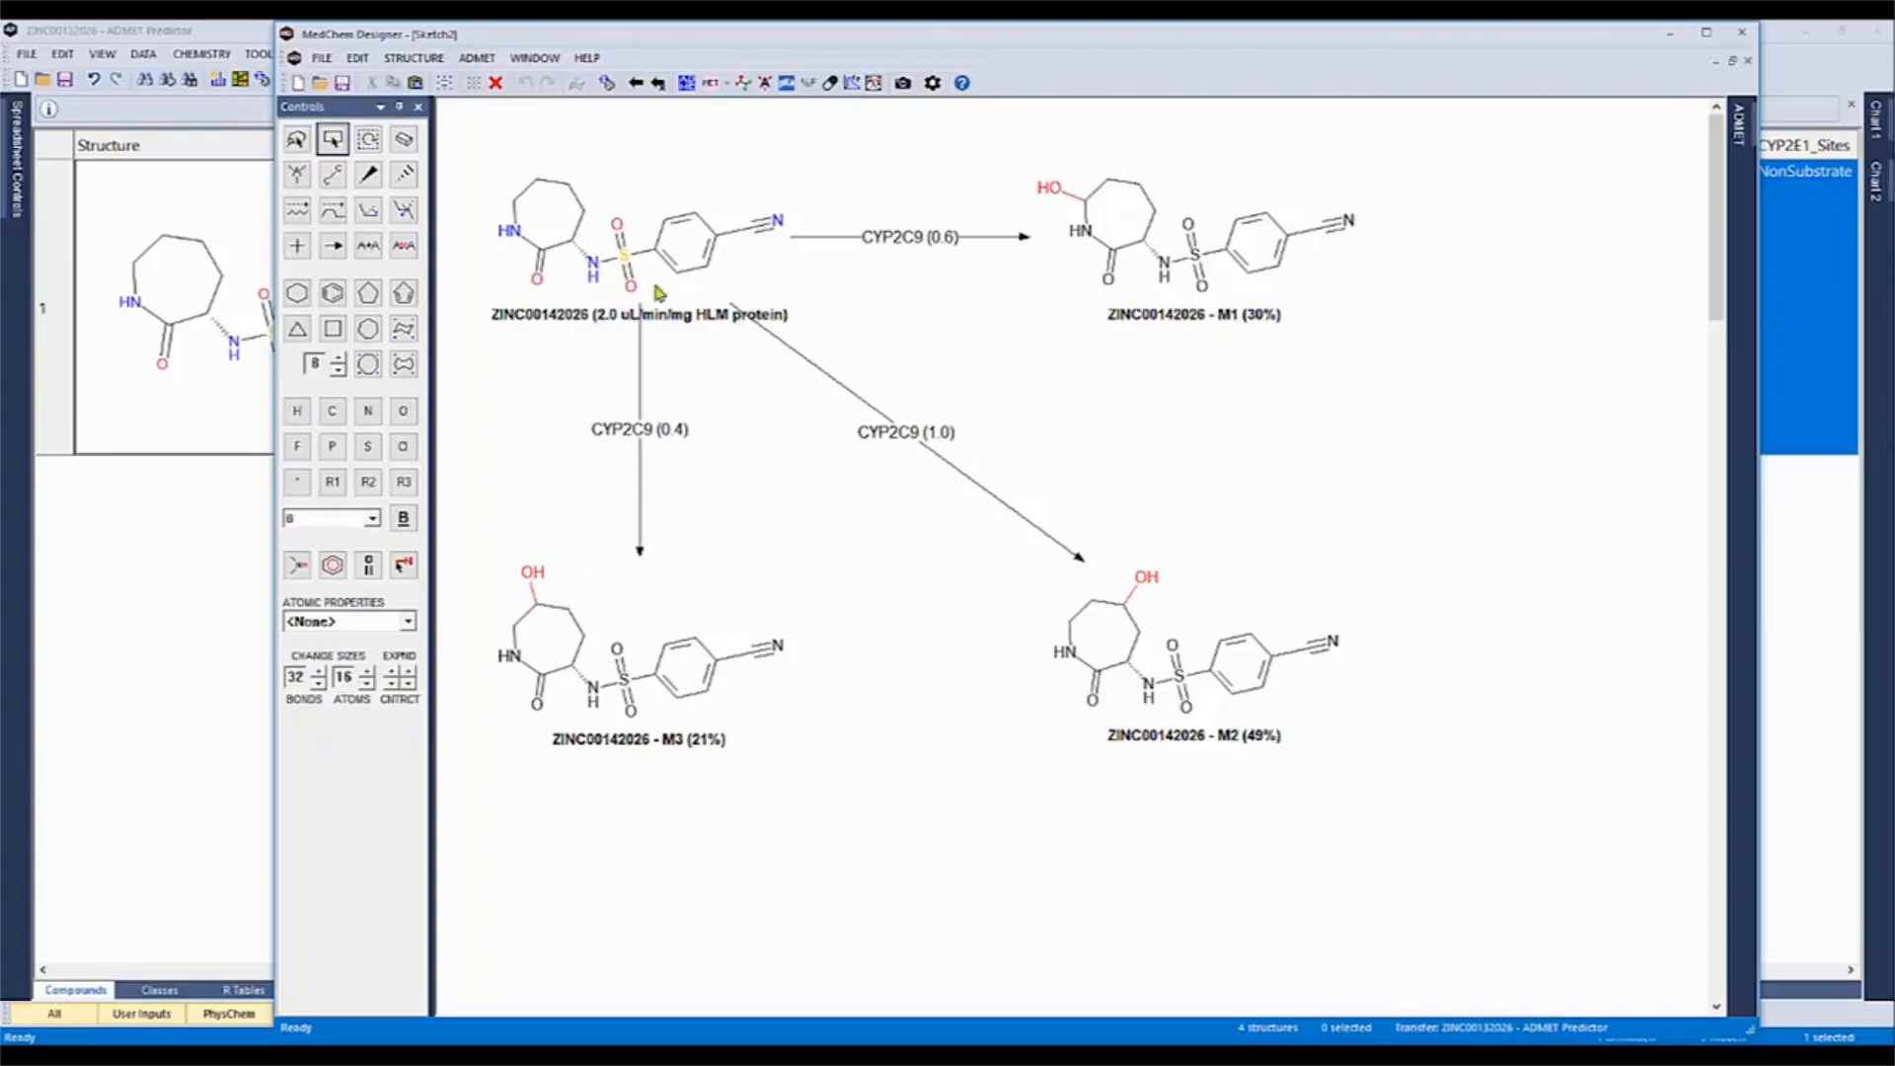
- Return to the parent ZINC00142026 sketch and regenerate its metabolites with CYP 2A6, CYP 2B6, CYP 2C8 and CYP 2E1 also enabled
click(543, 66)
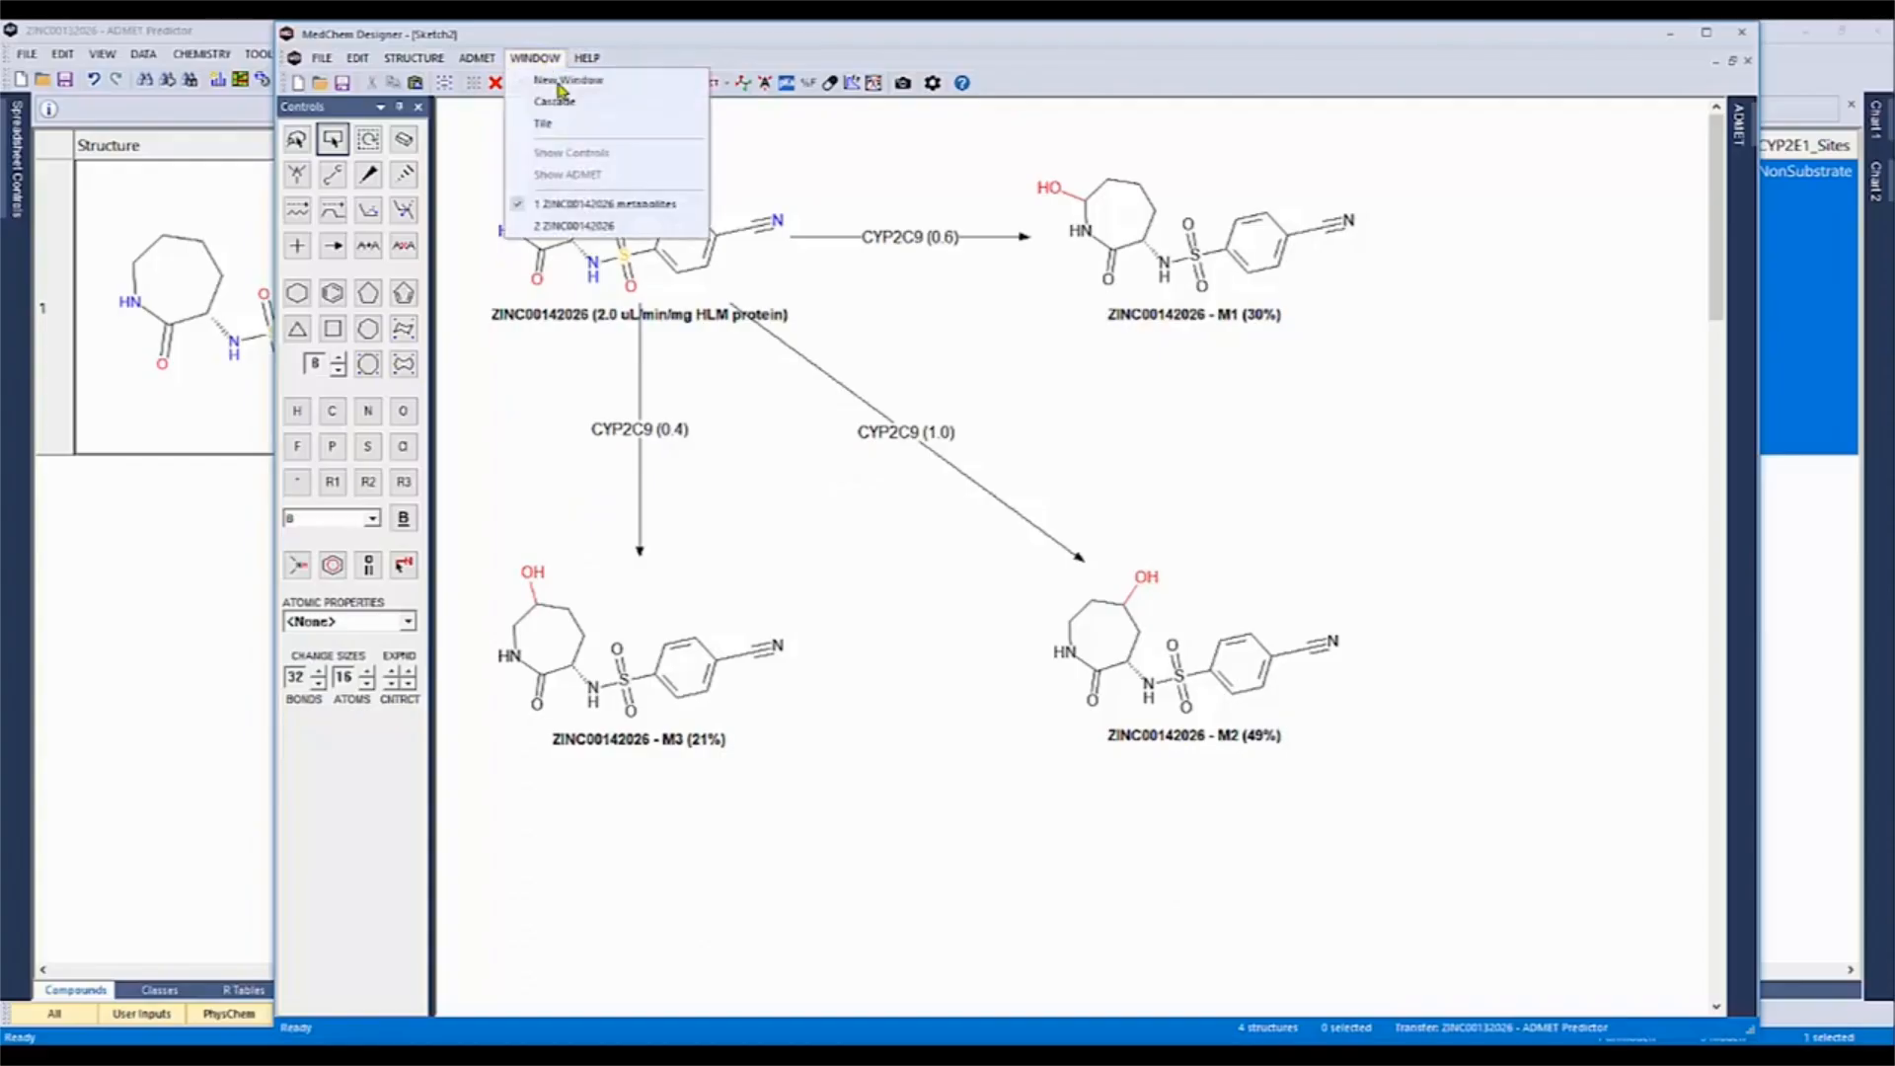
click(572, 226)
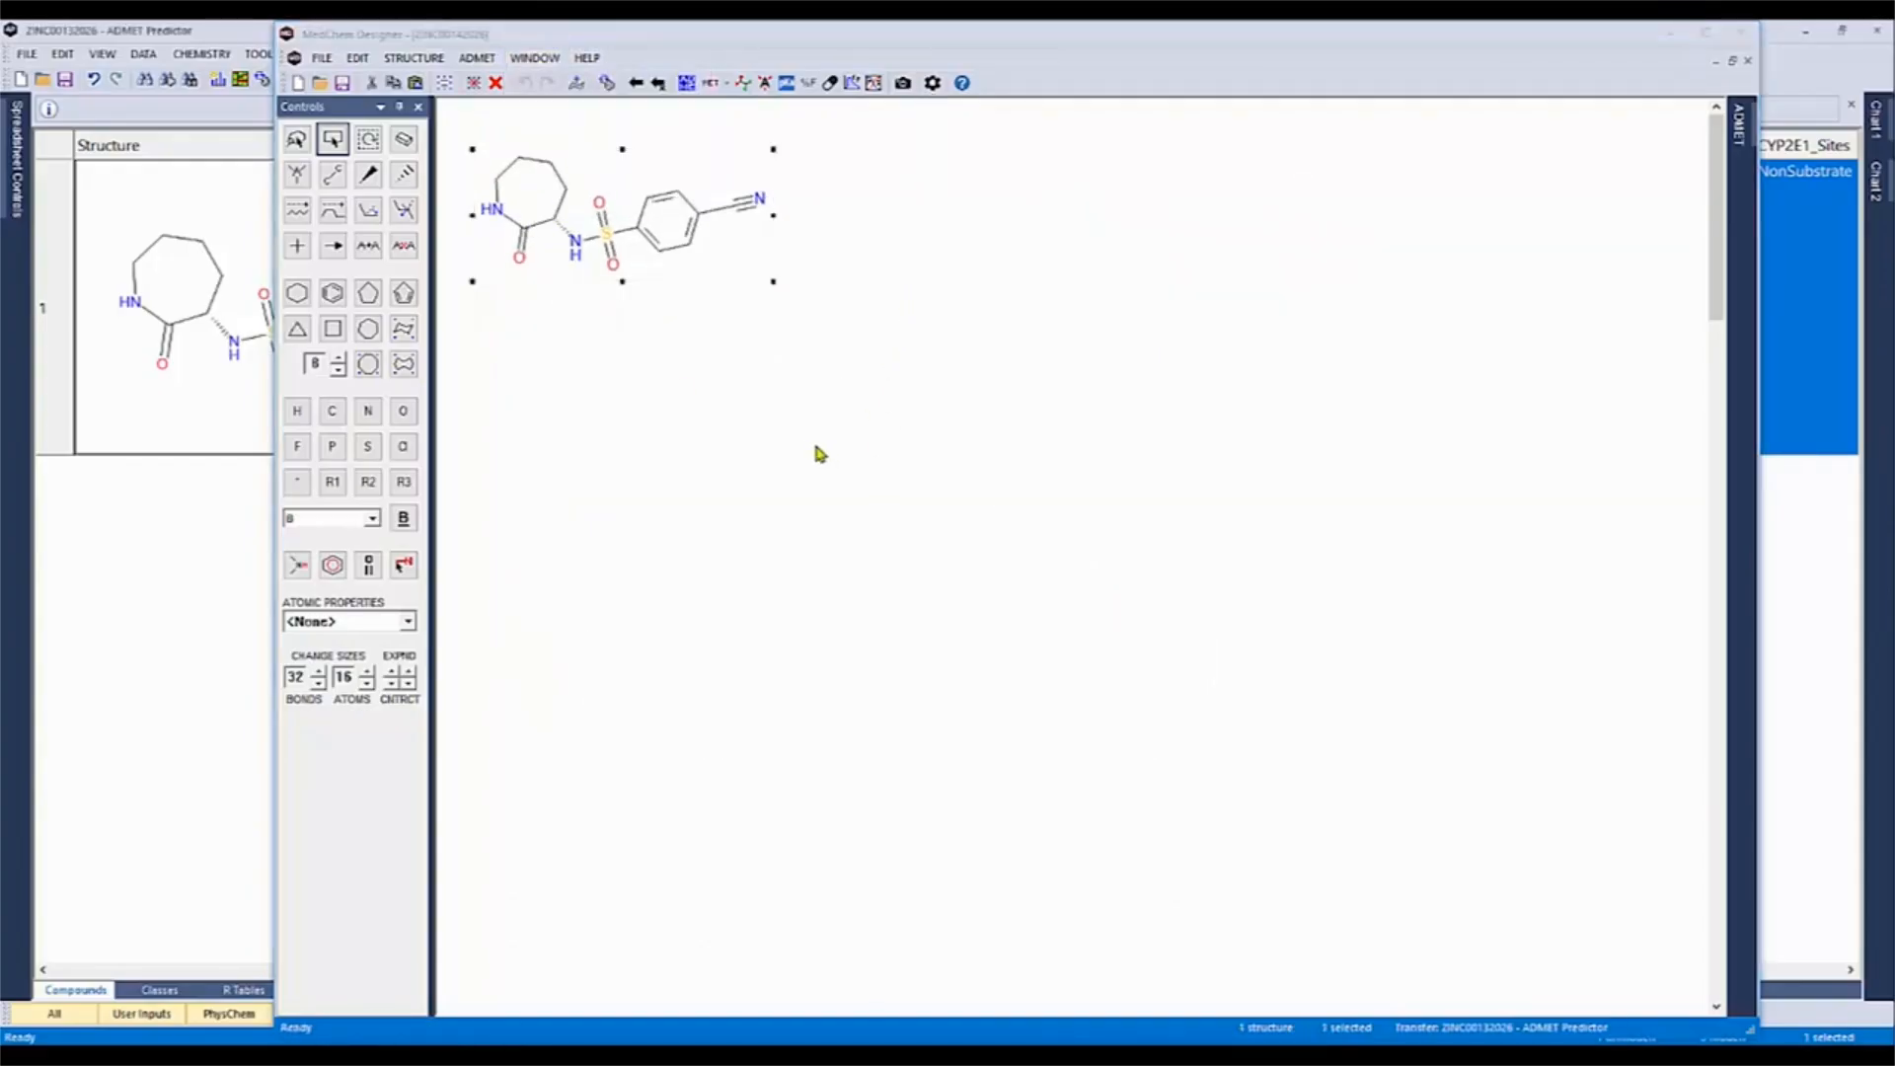
click(932, 83)
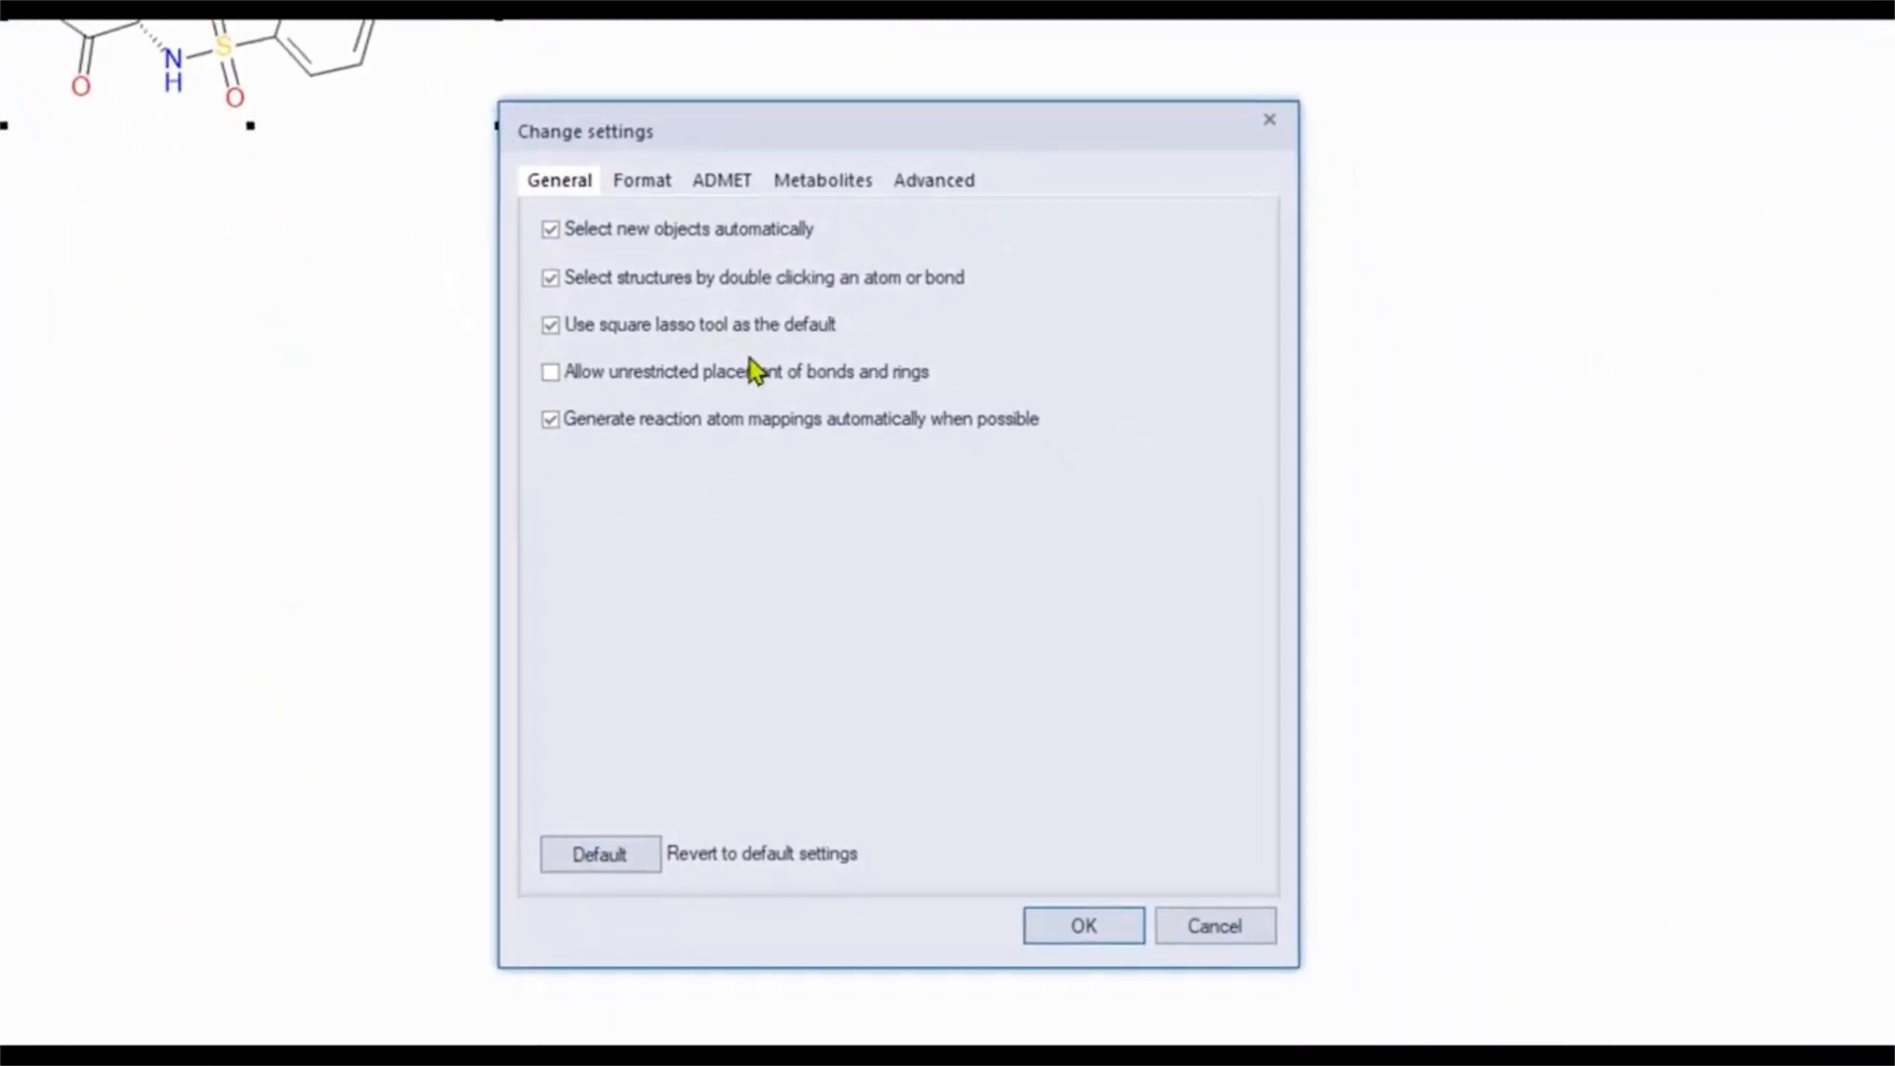
click(866, 182)
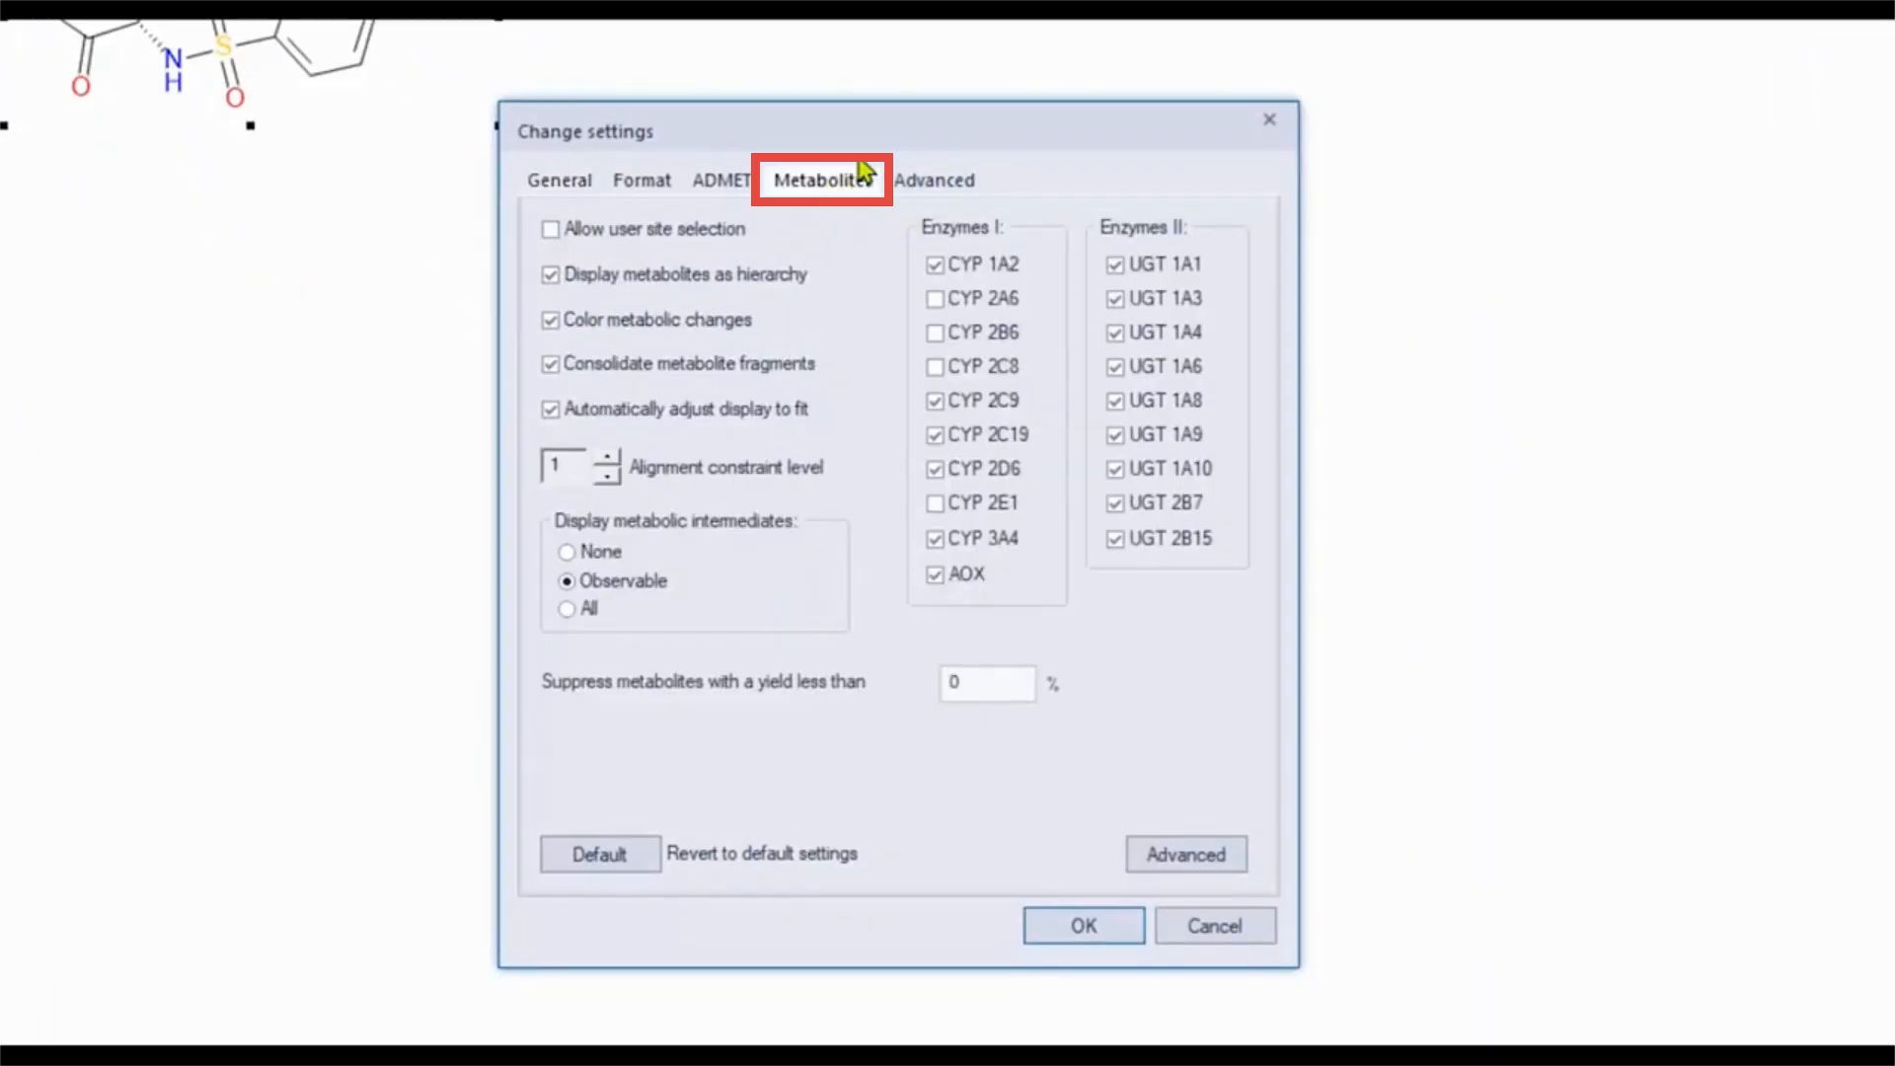
click(934, 298)
click(934, 332)
click(935, 366)
click(934, 502)
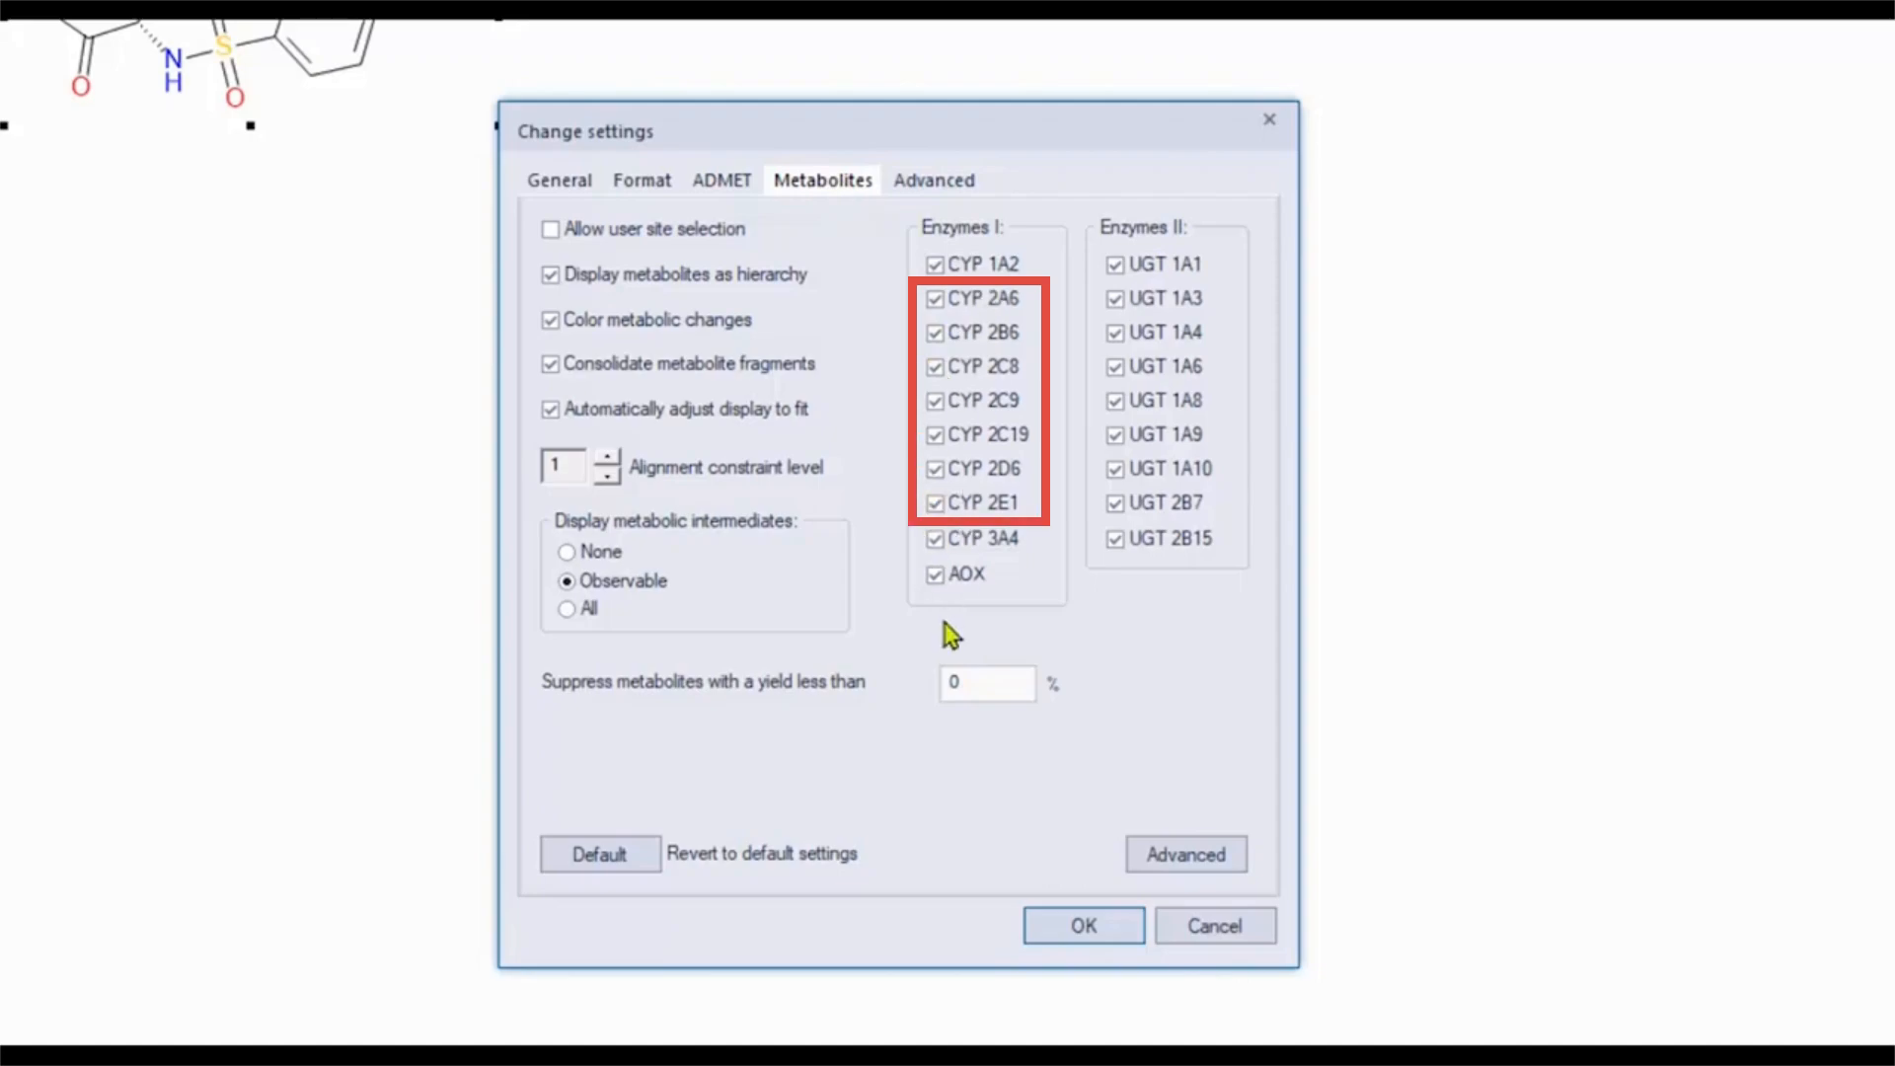
click(1079, 925)
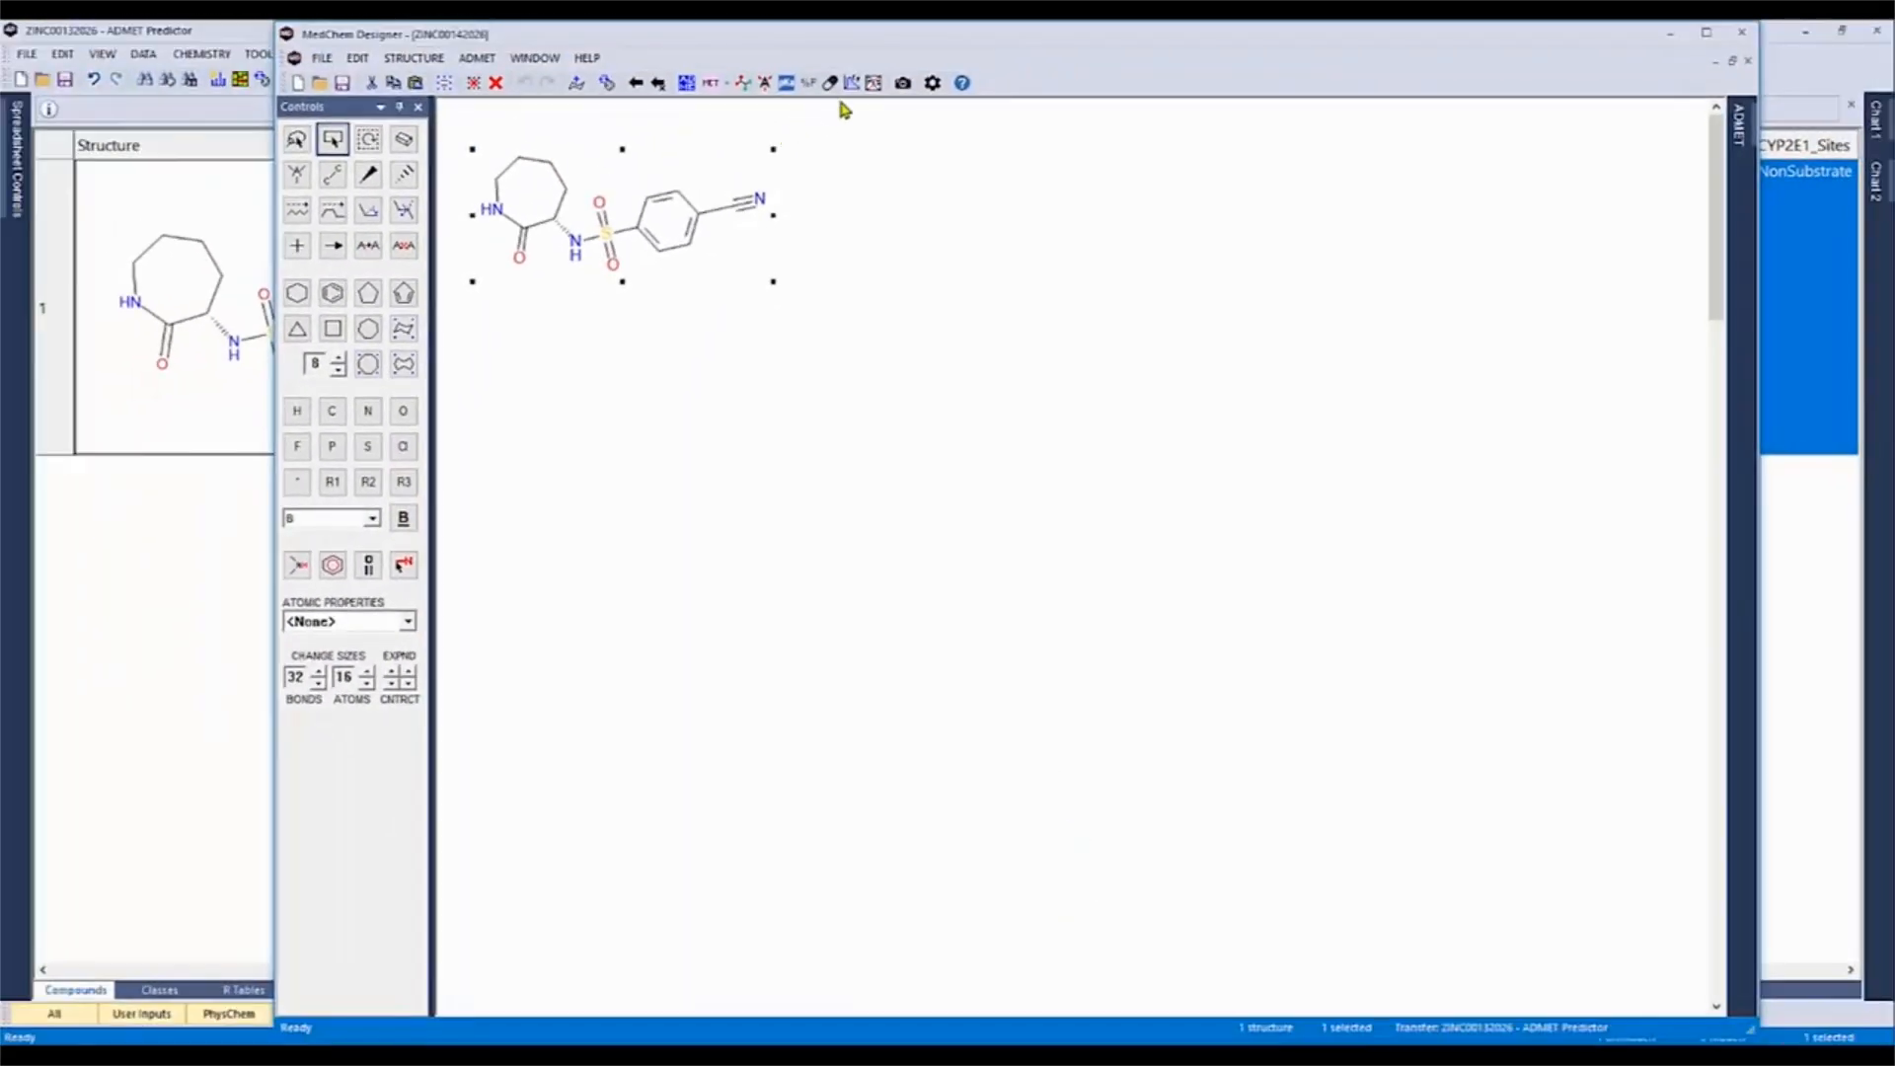
click(711, 85)
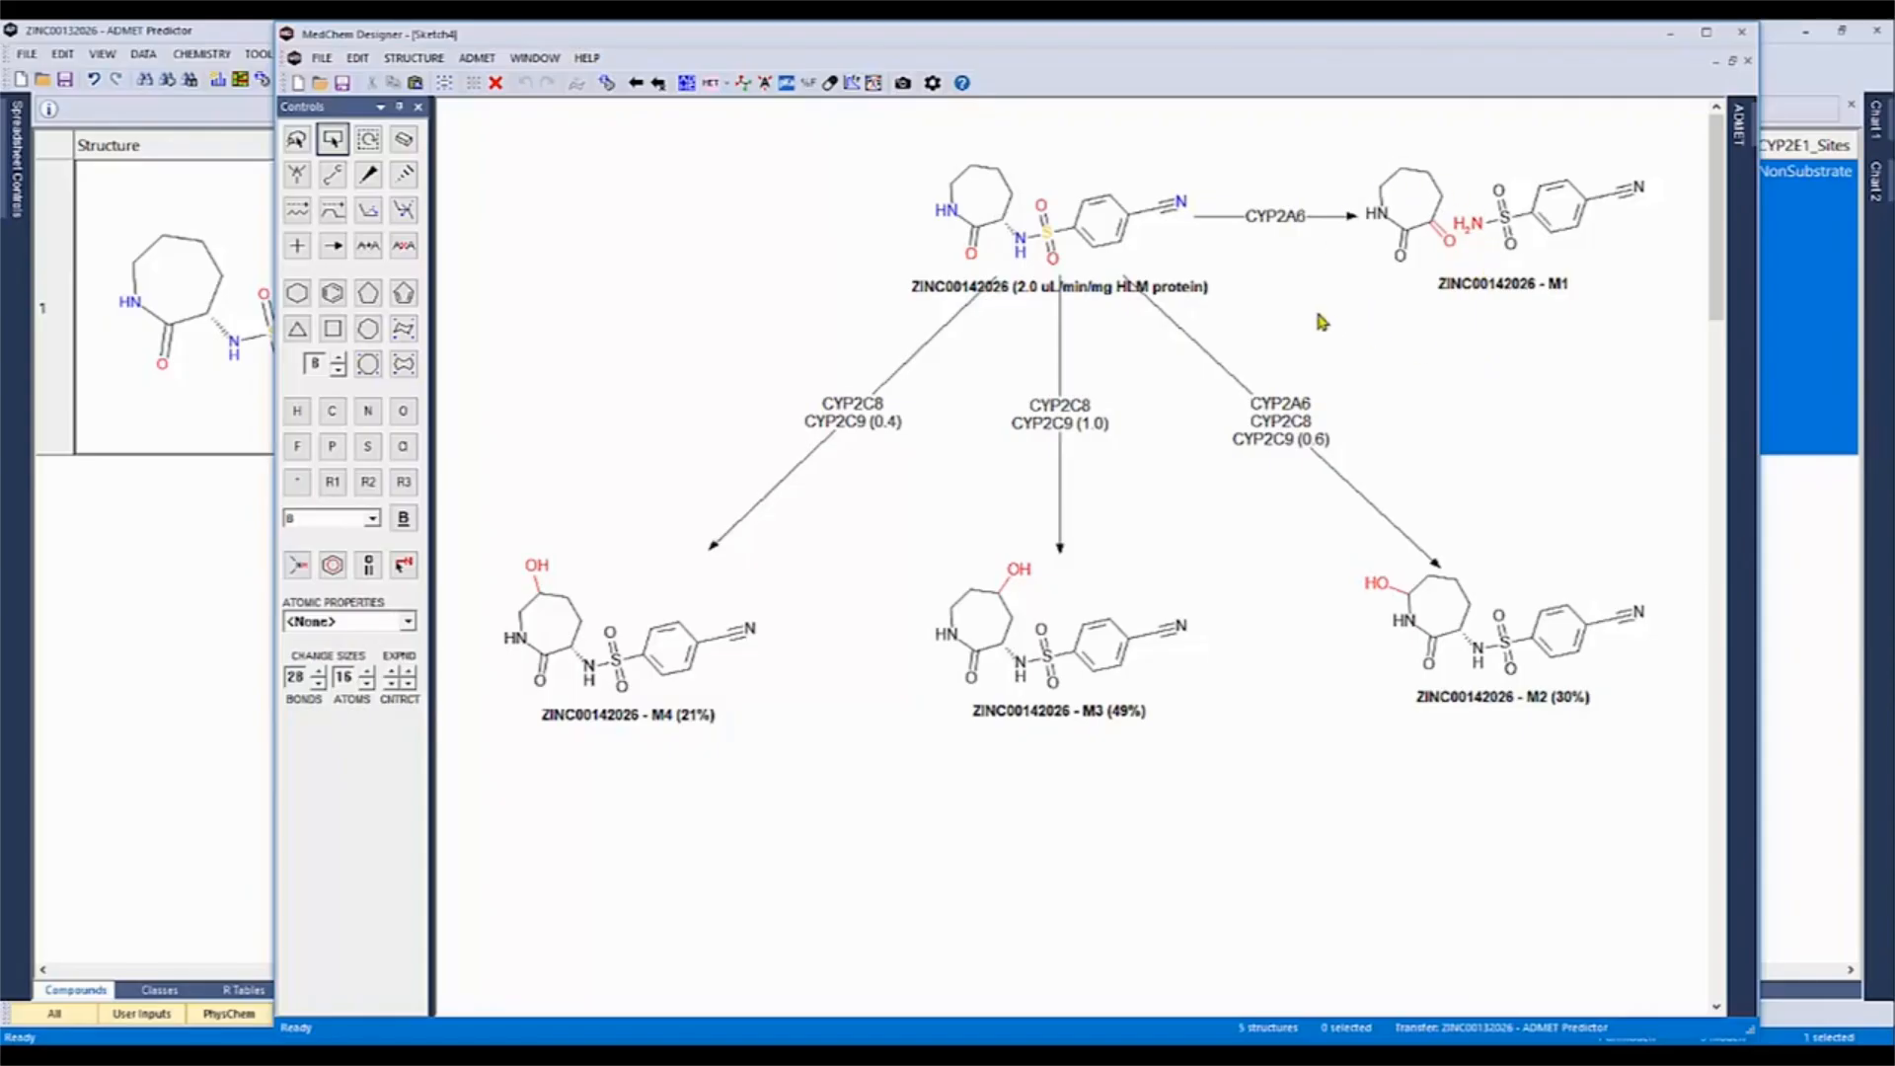
- Set the metabolite settings to display all metabolic intermediates and return to the parent ZINC00142026 sketch
click(933, 84)
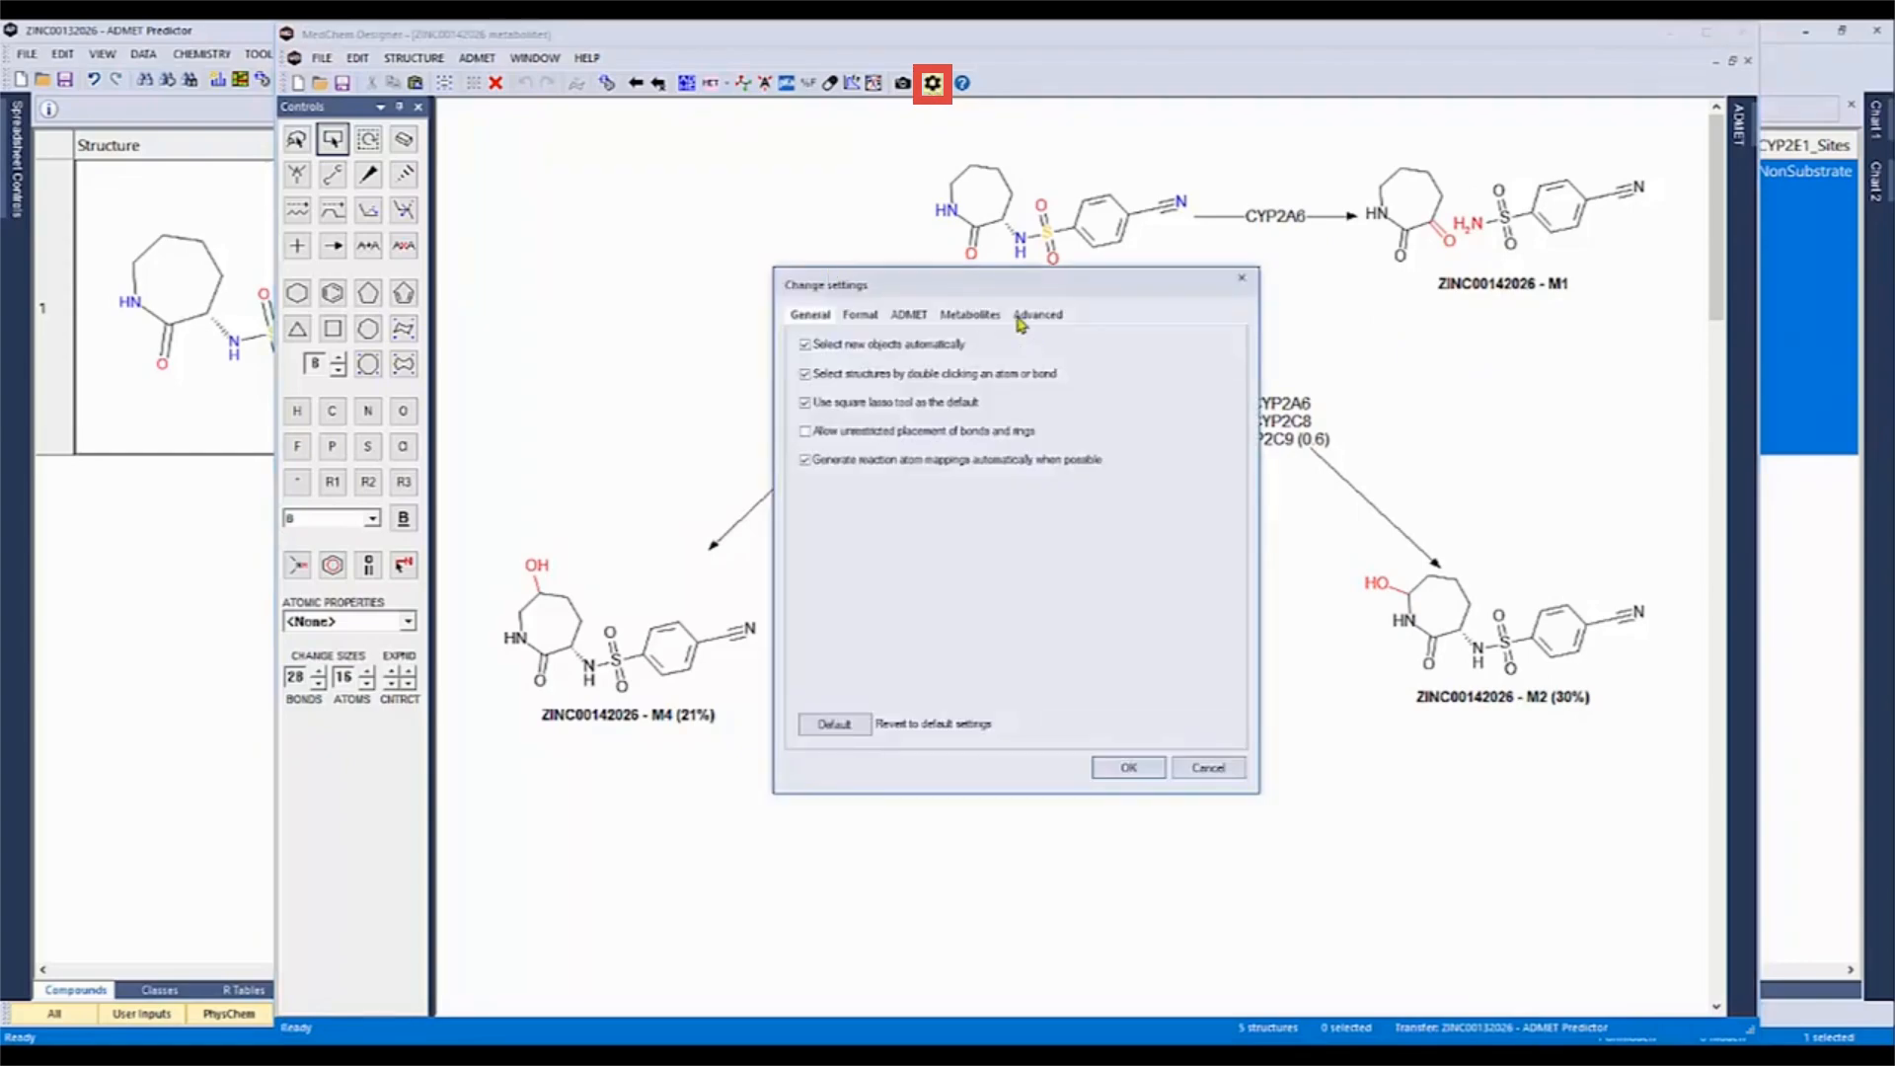
click(970, 314)
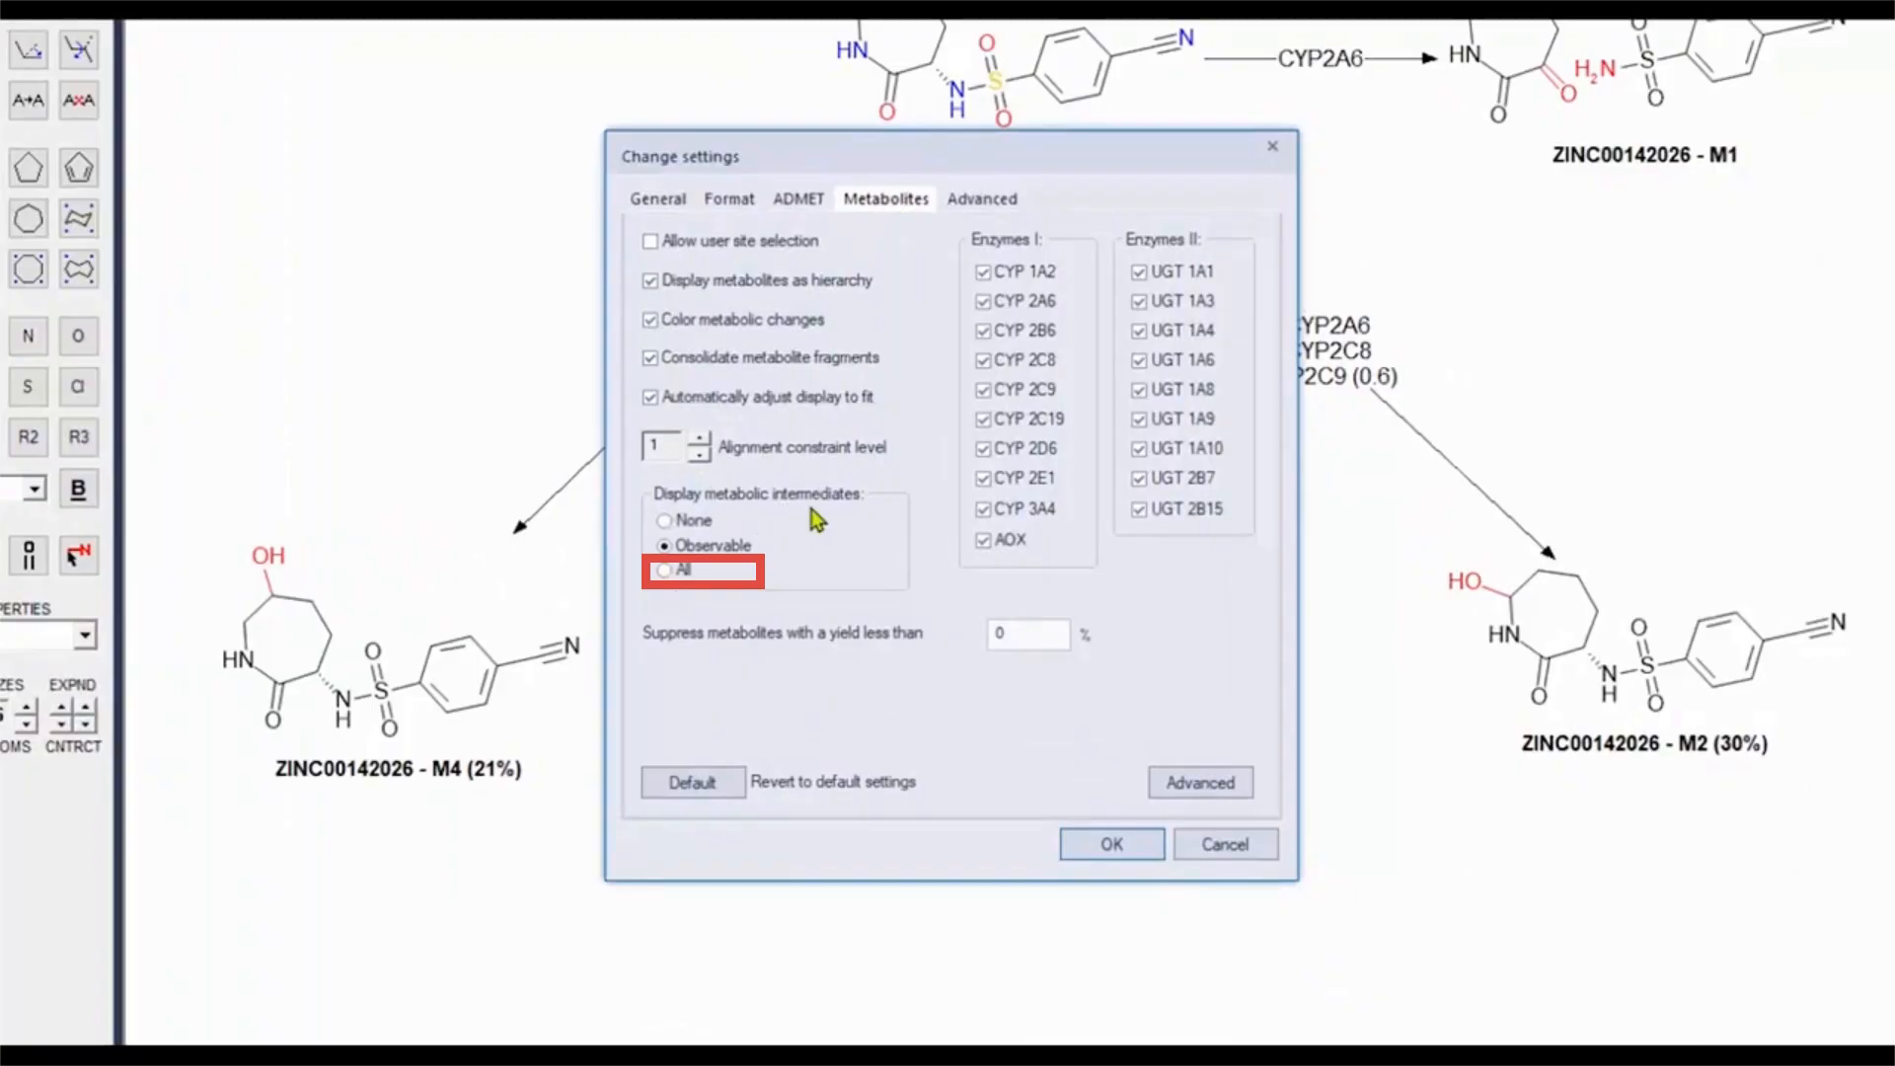
click(665, 570)
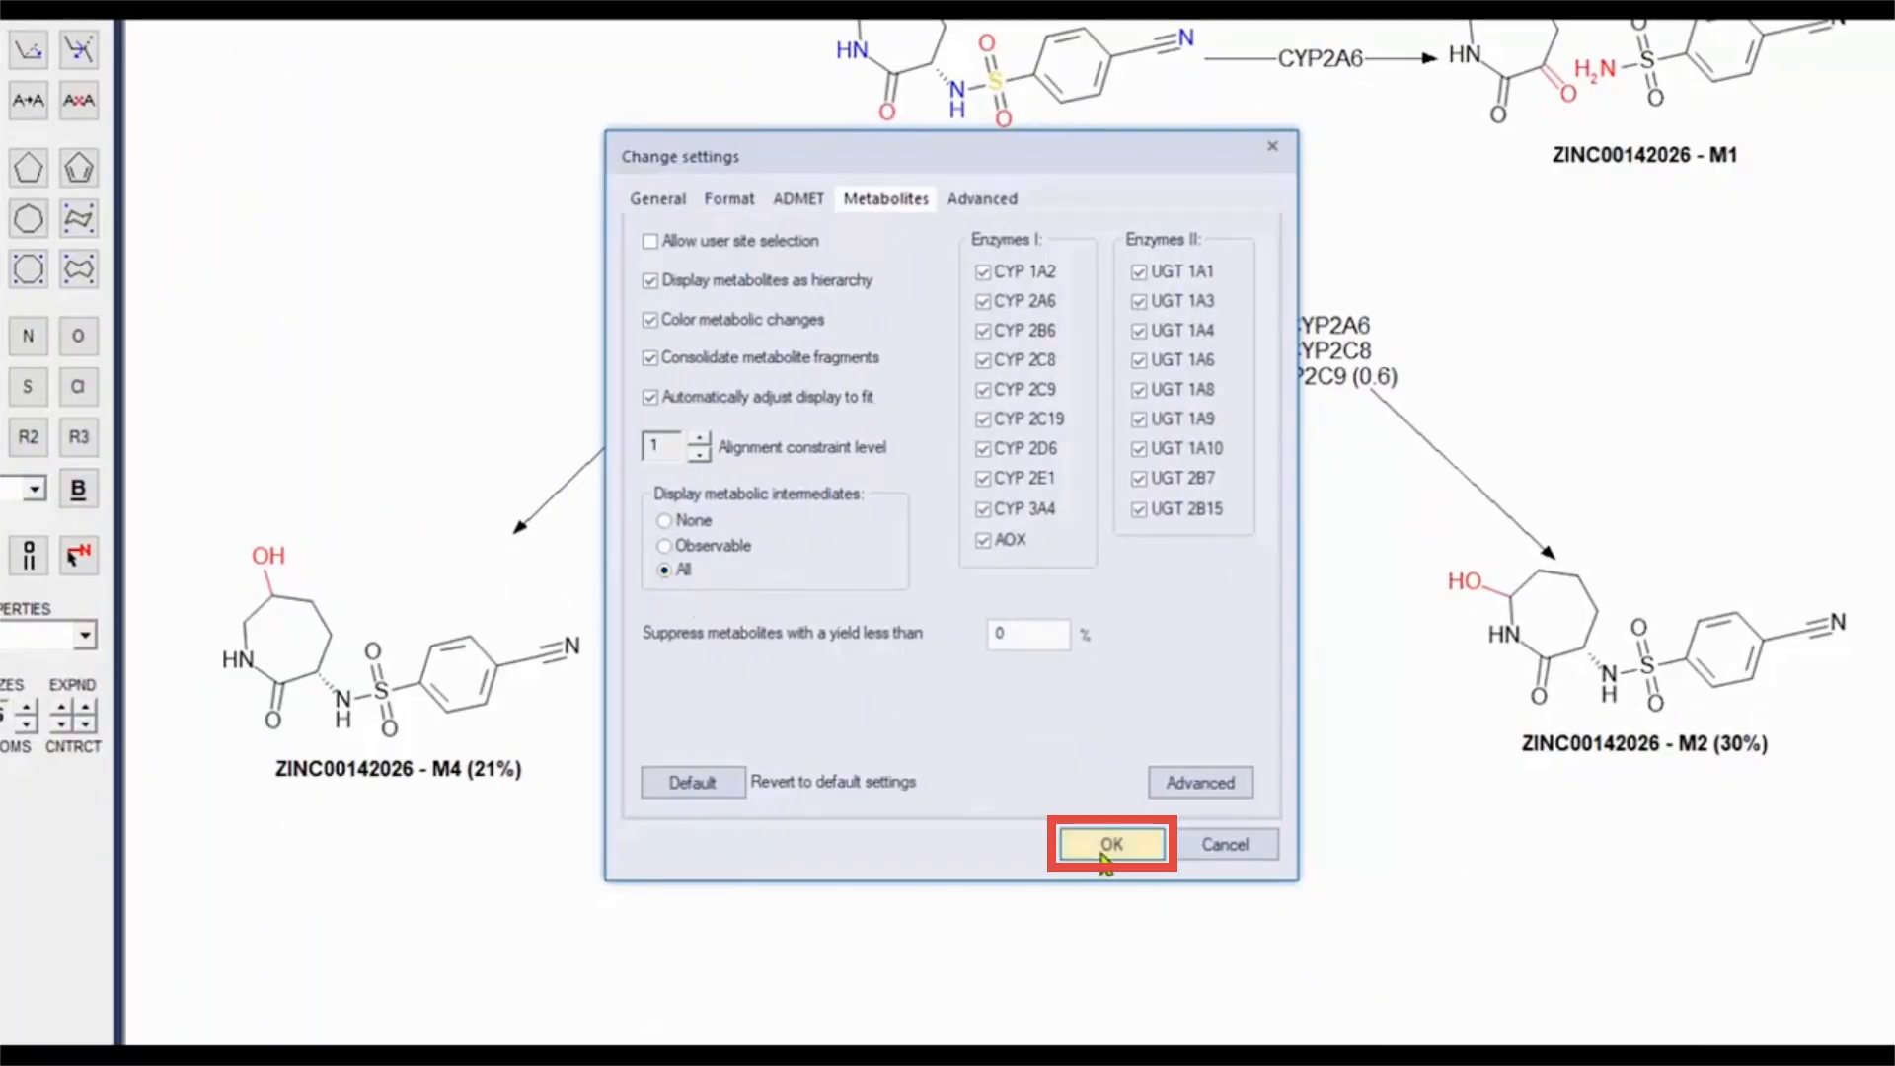
click(1110, 844)
click(446, 74)
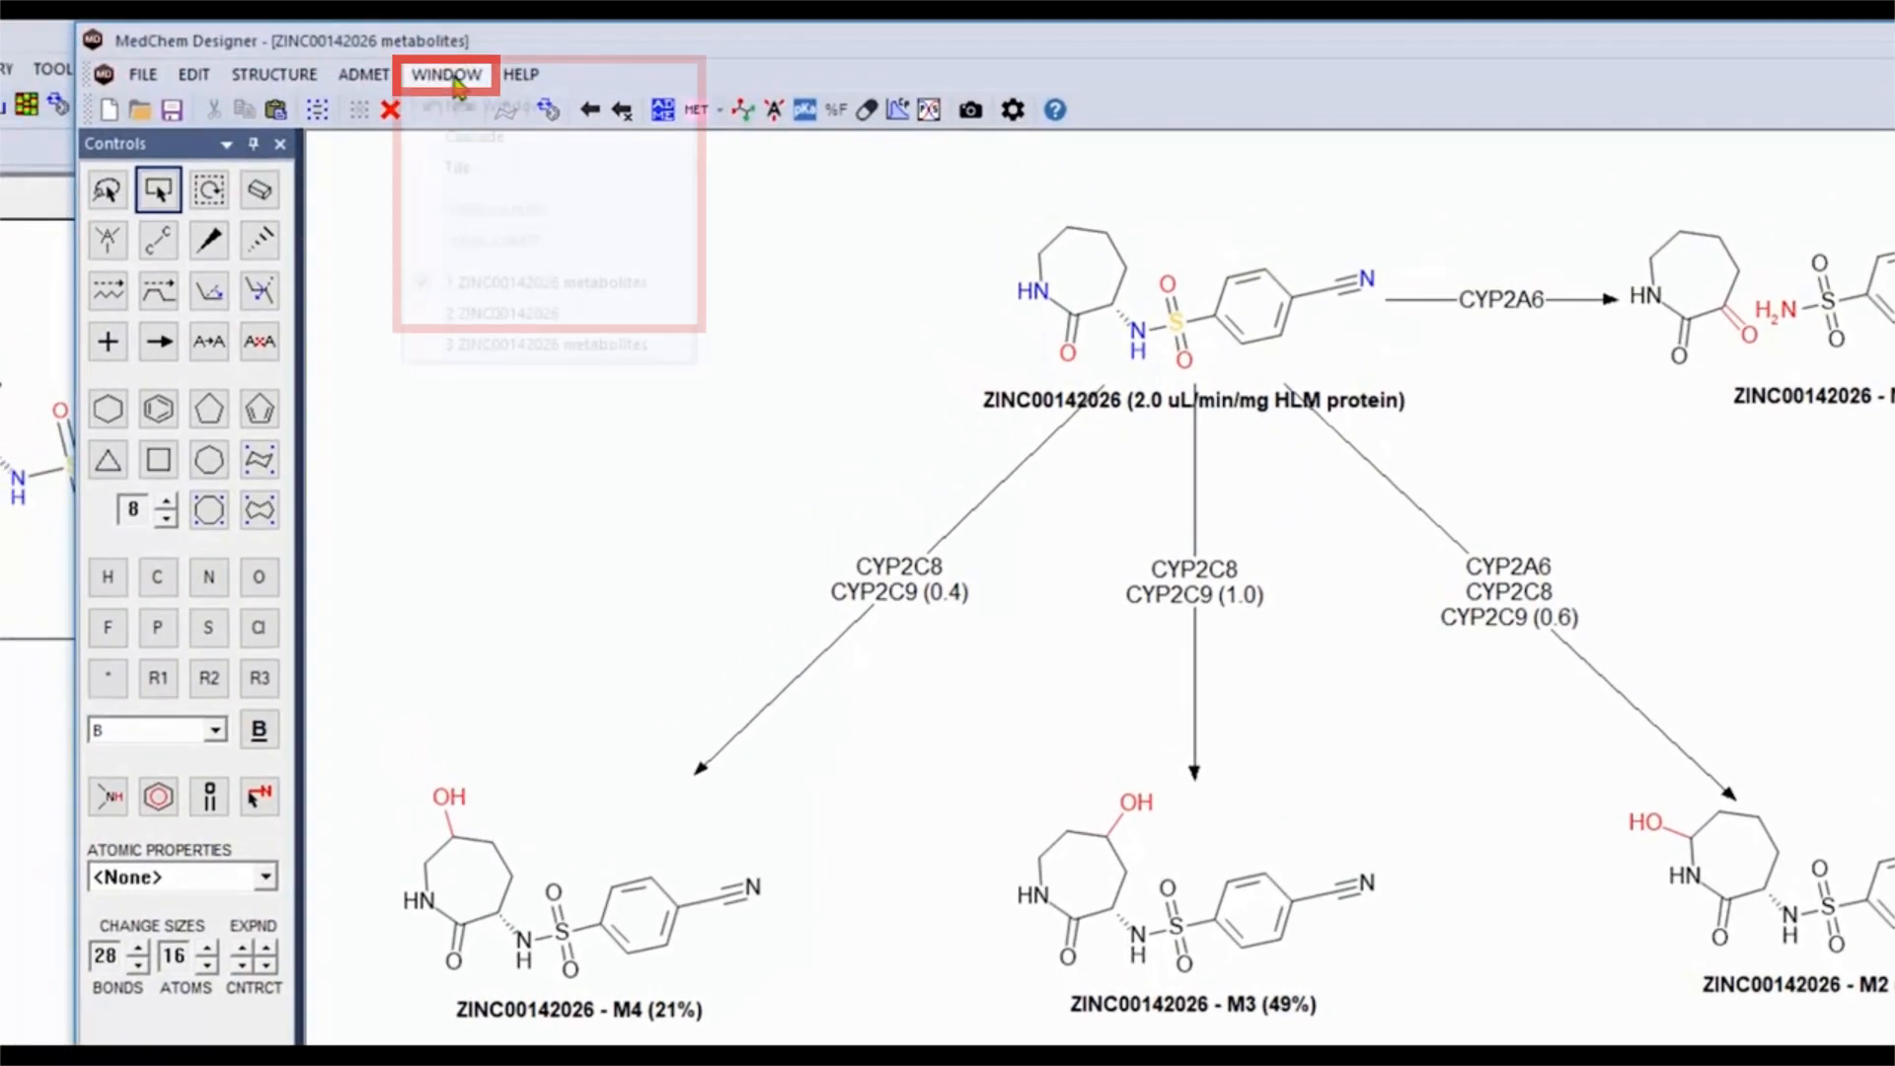
click(541, 314)
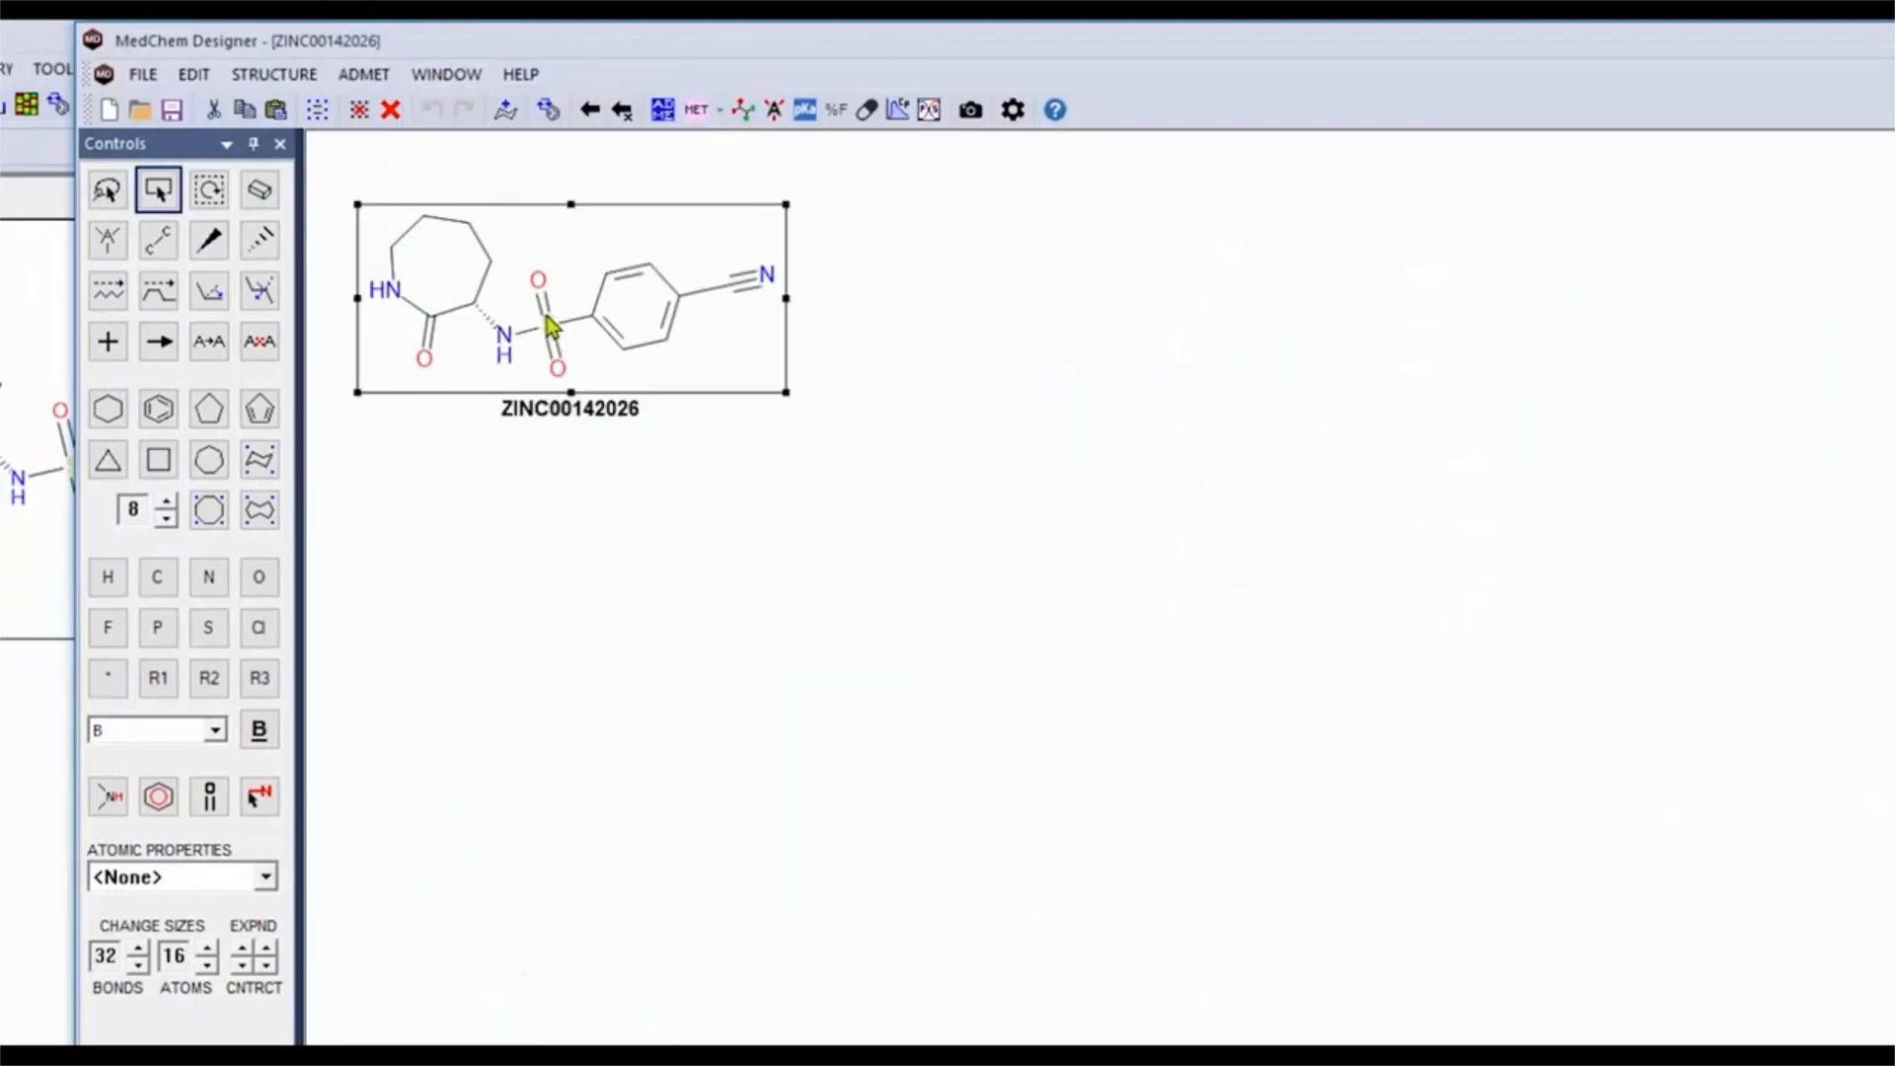
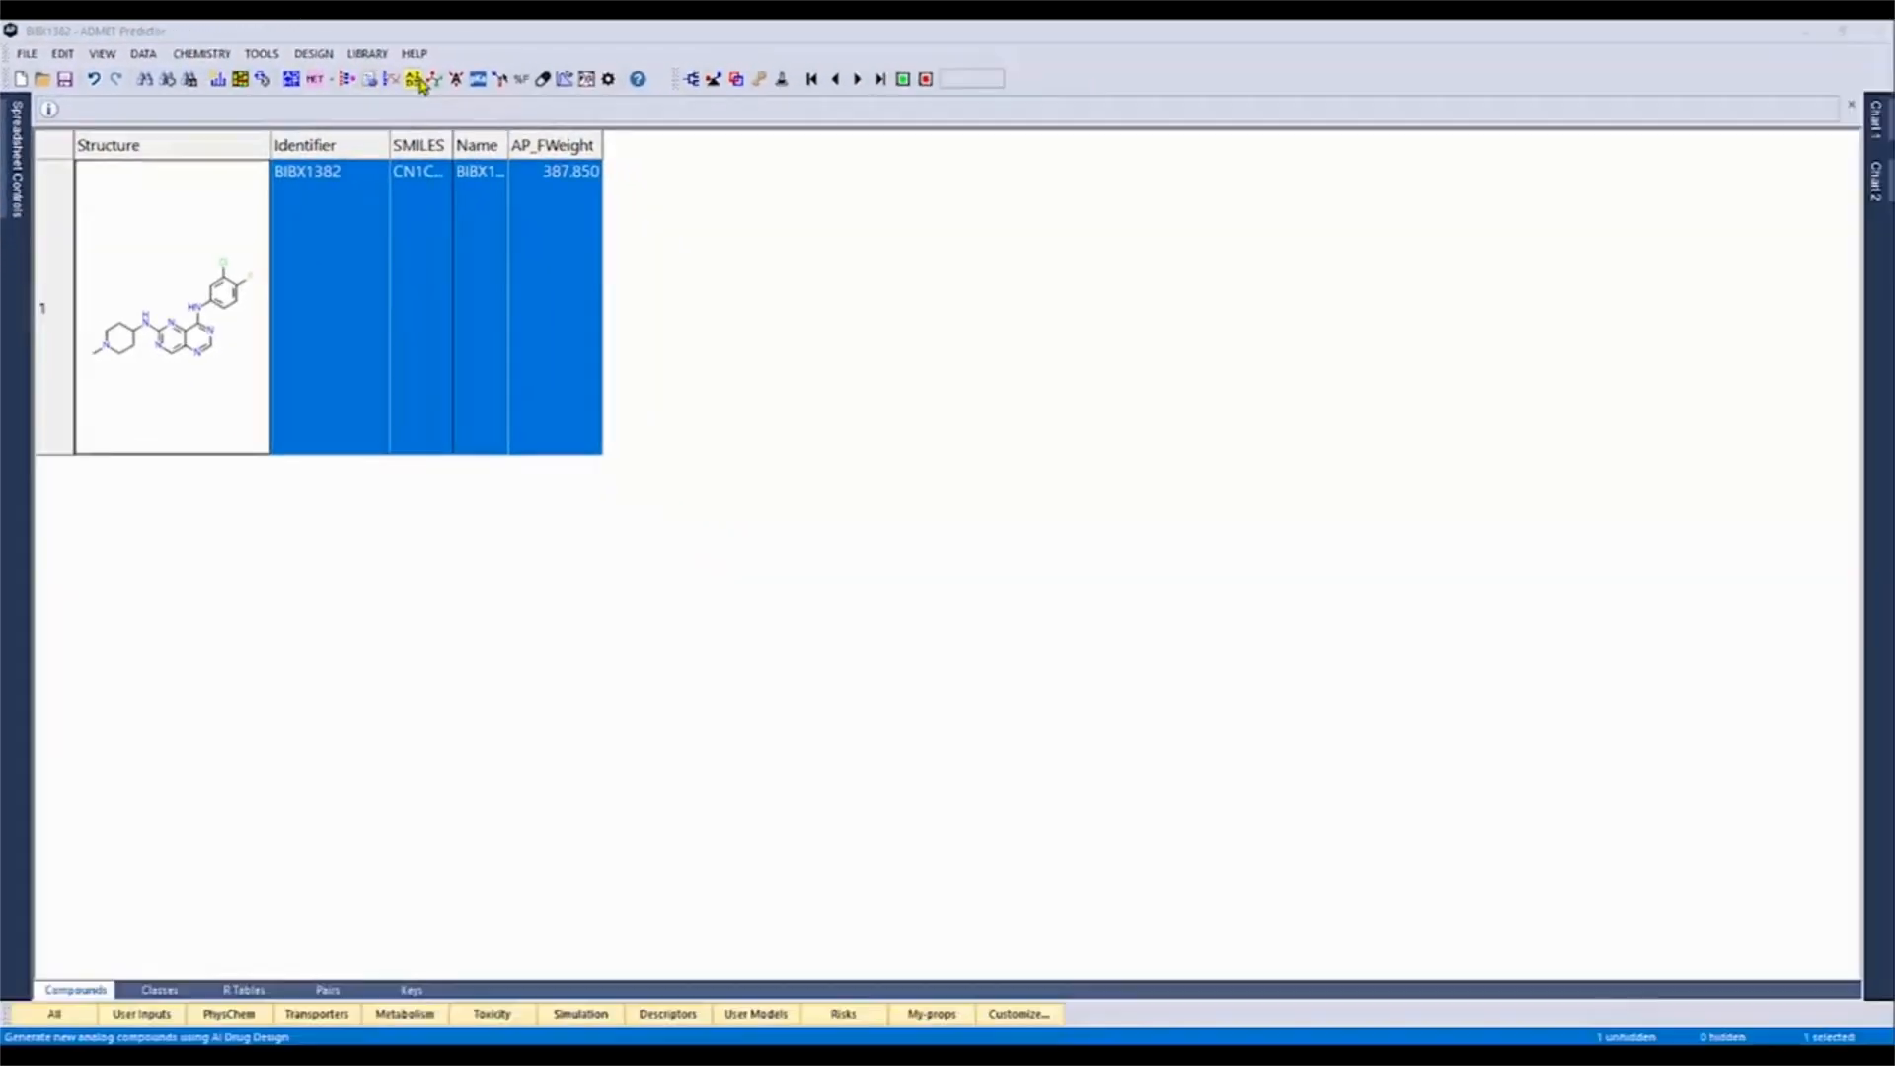
- Calculate the ADMET properties of BIBX1382 in ADMET Predictor and show its metabolism columns
click(291, 79)
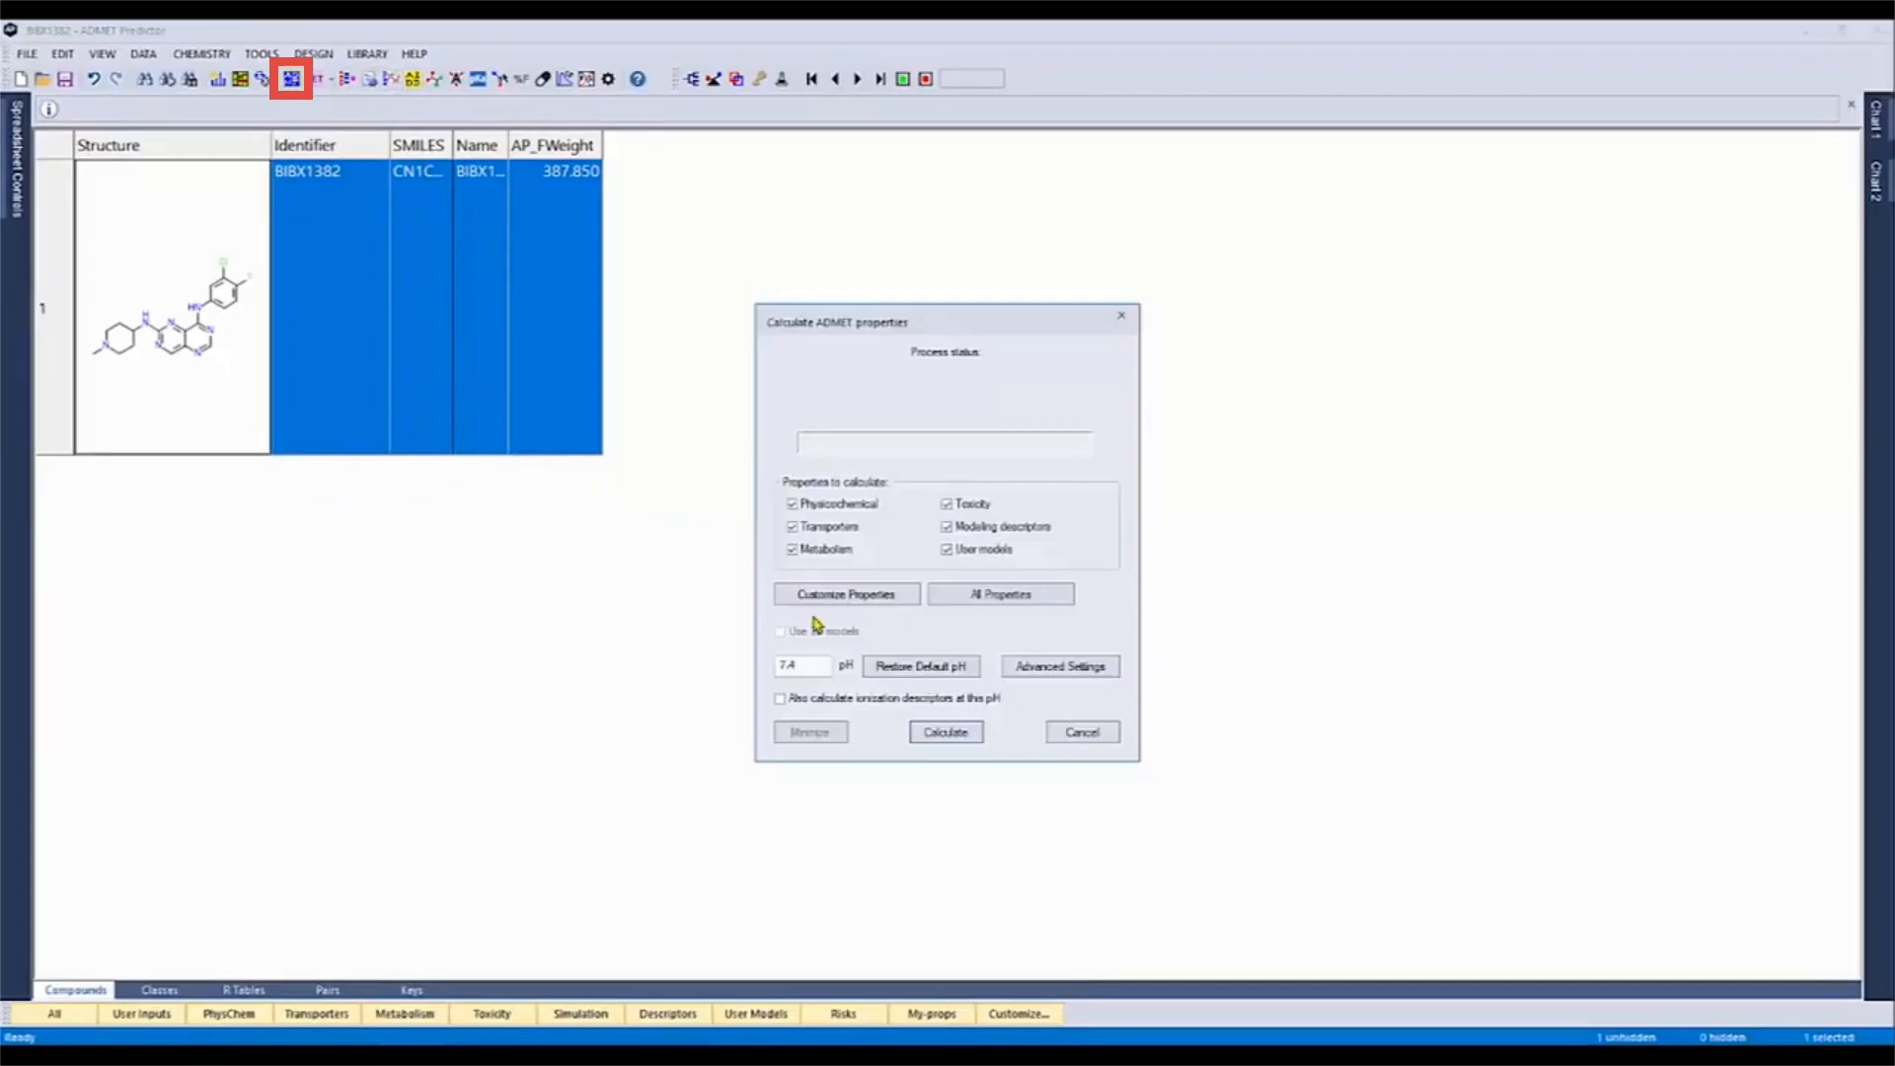
click(920, 740)
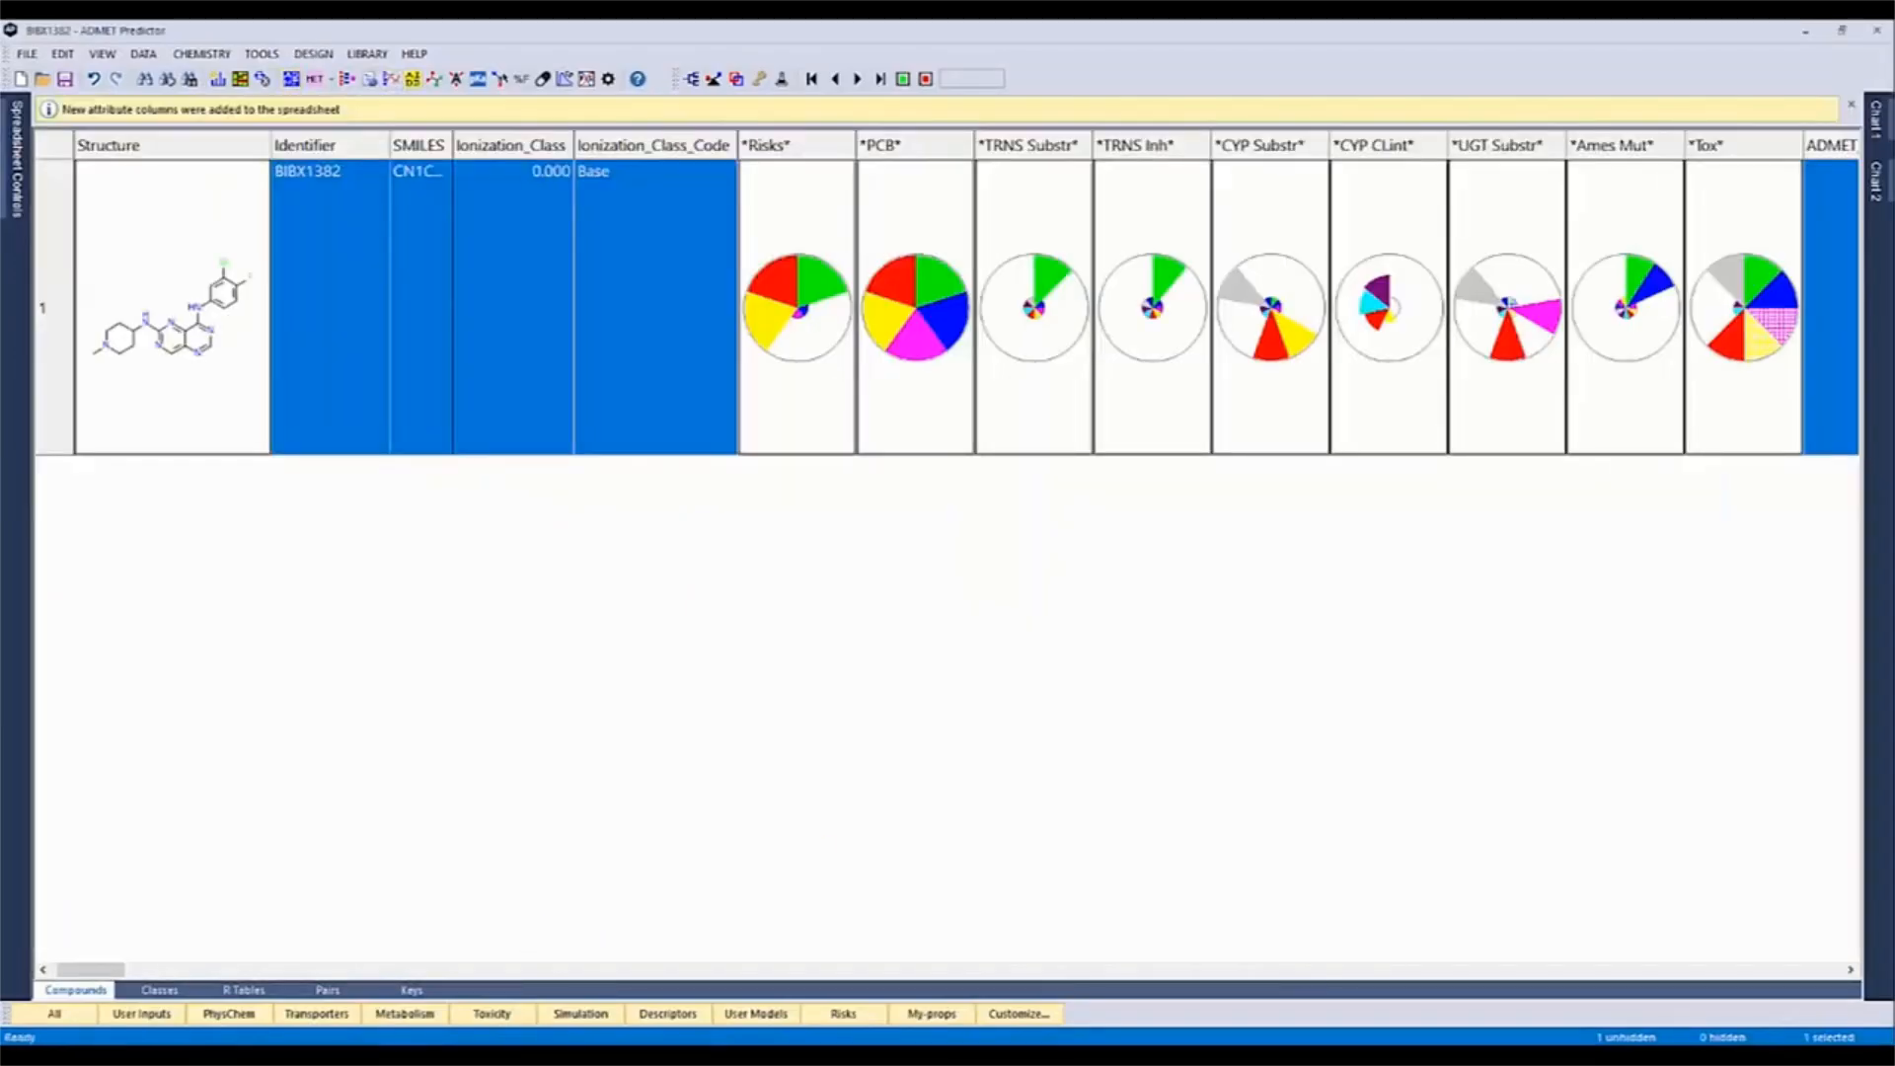
click(405, 1014)
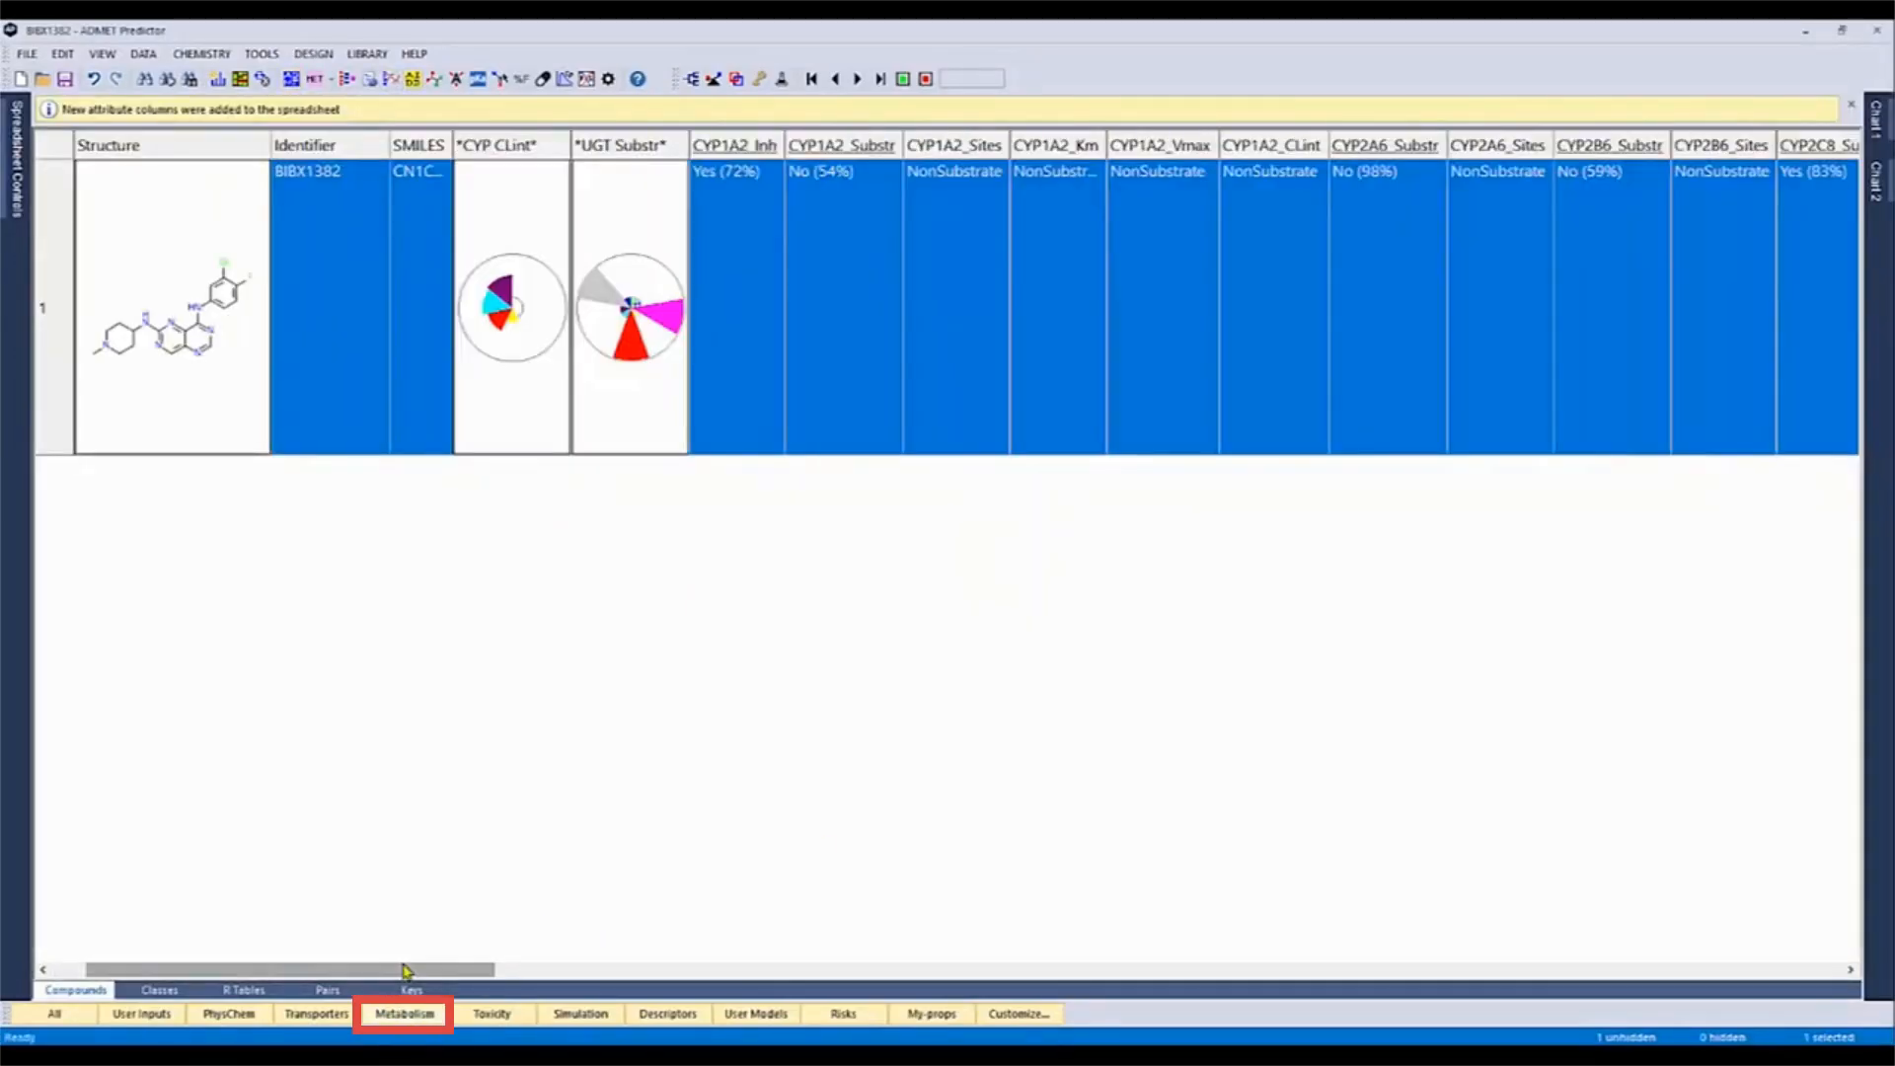
- View the AOX sites of metabolism on the BIBX1382 structure and close the atomic properties display
drag(402, 970, 1661, 947)
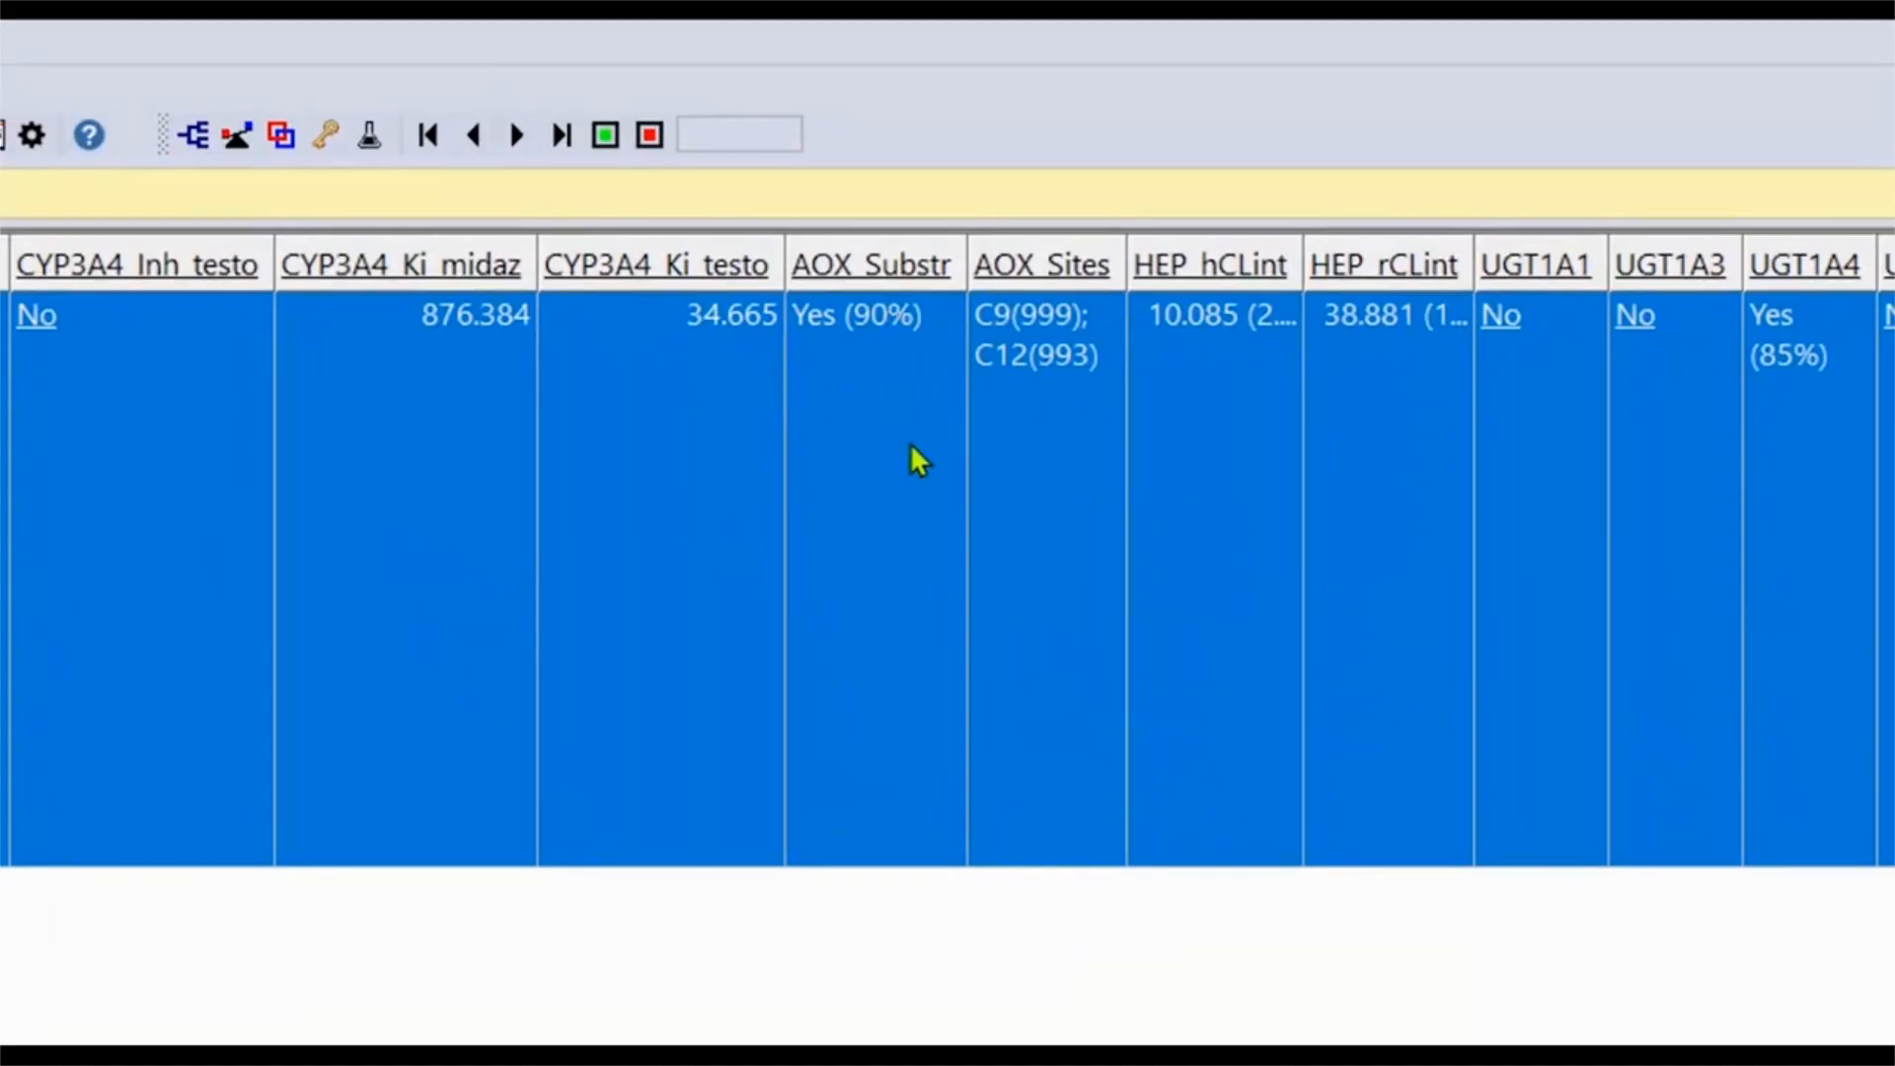
click(1064, 470)
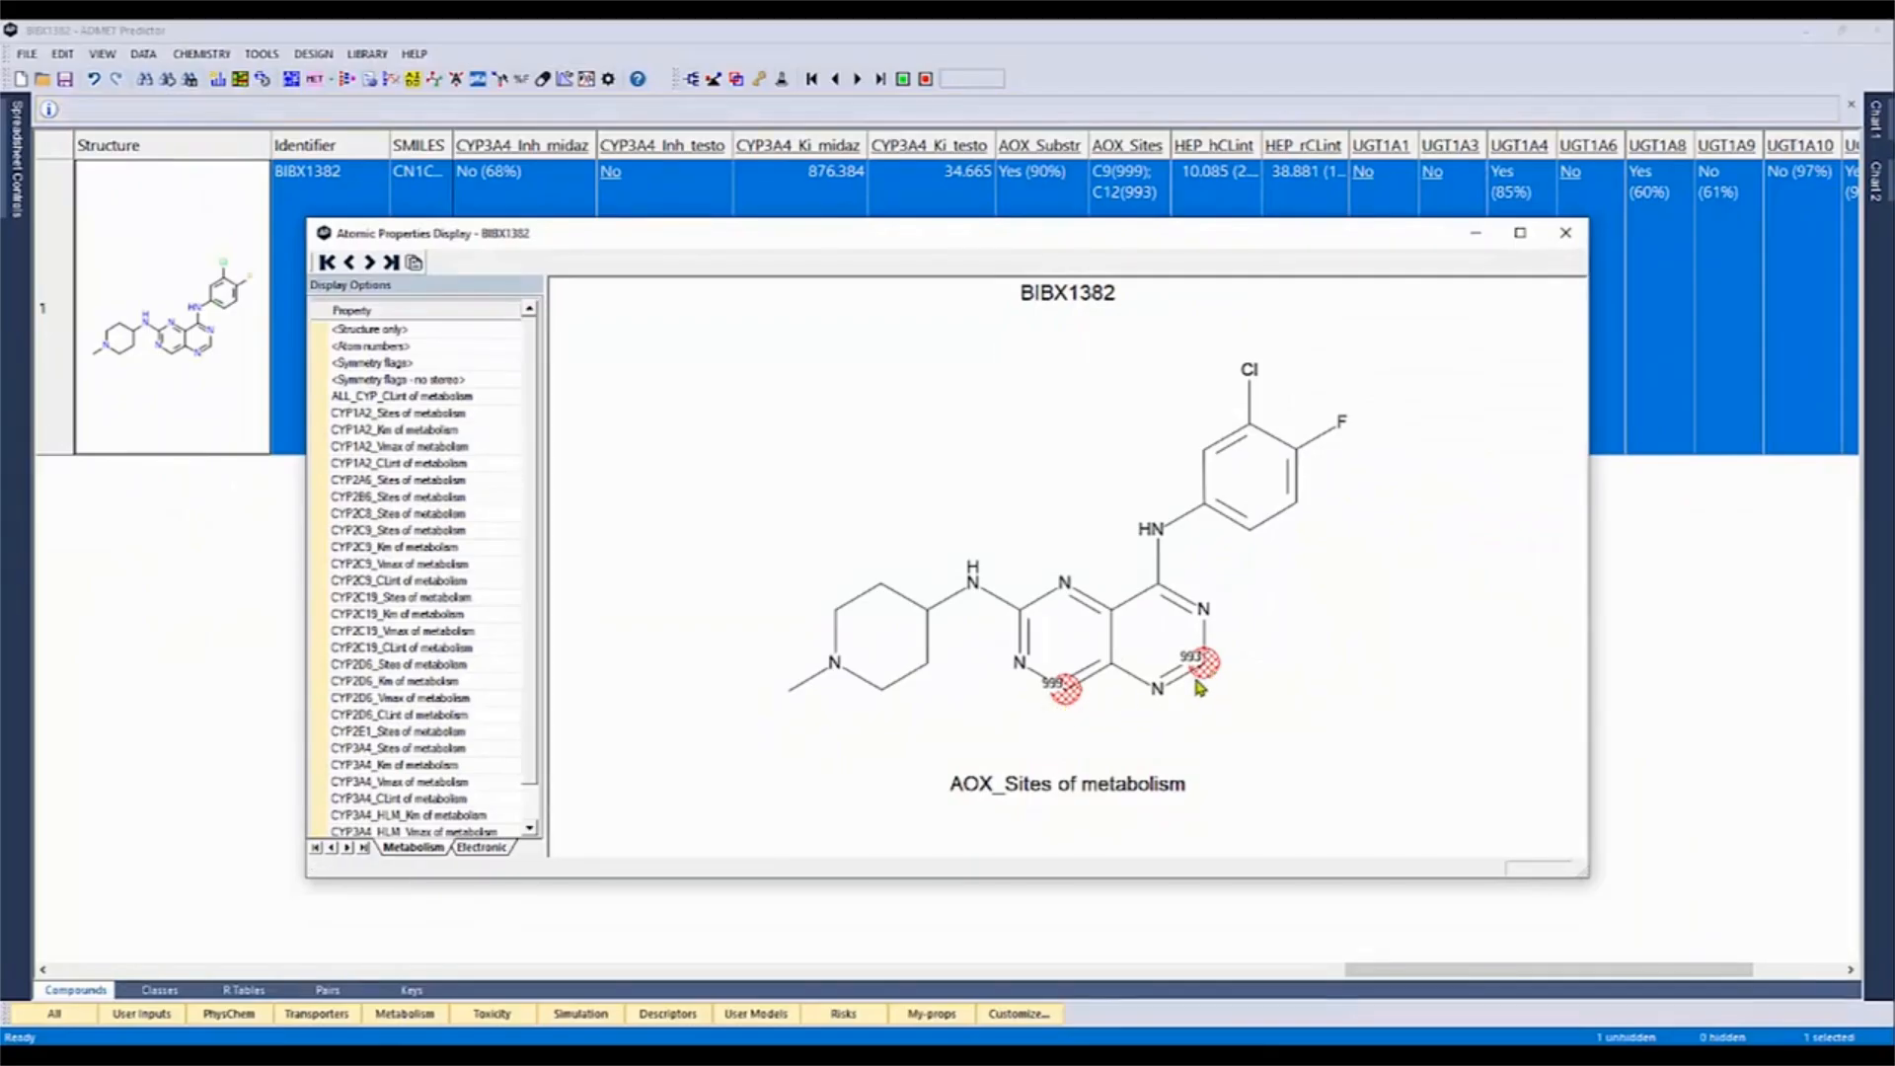
click(1564, 234)
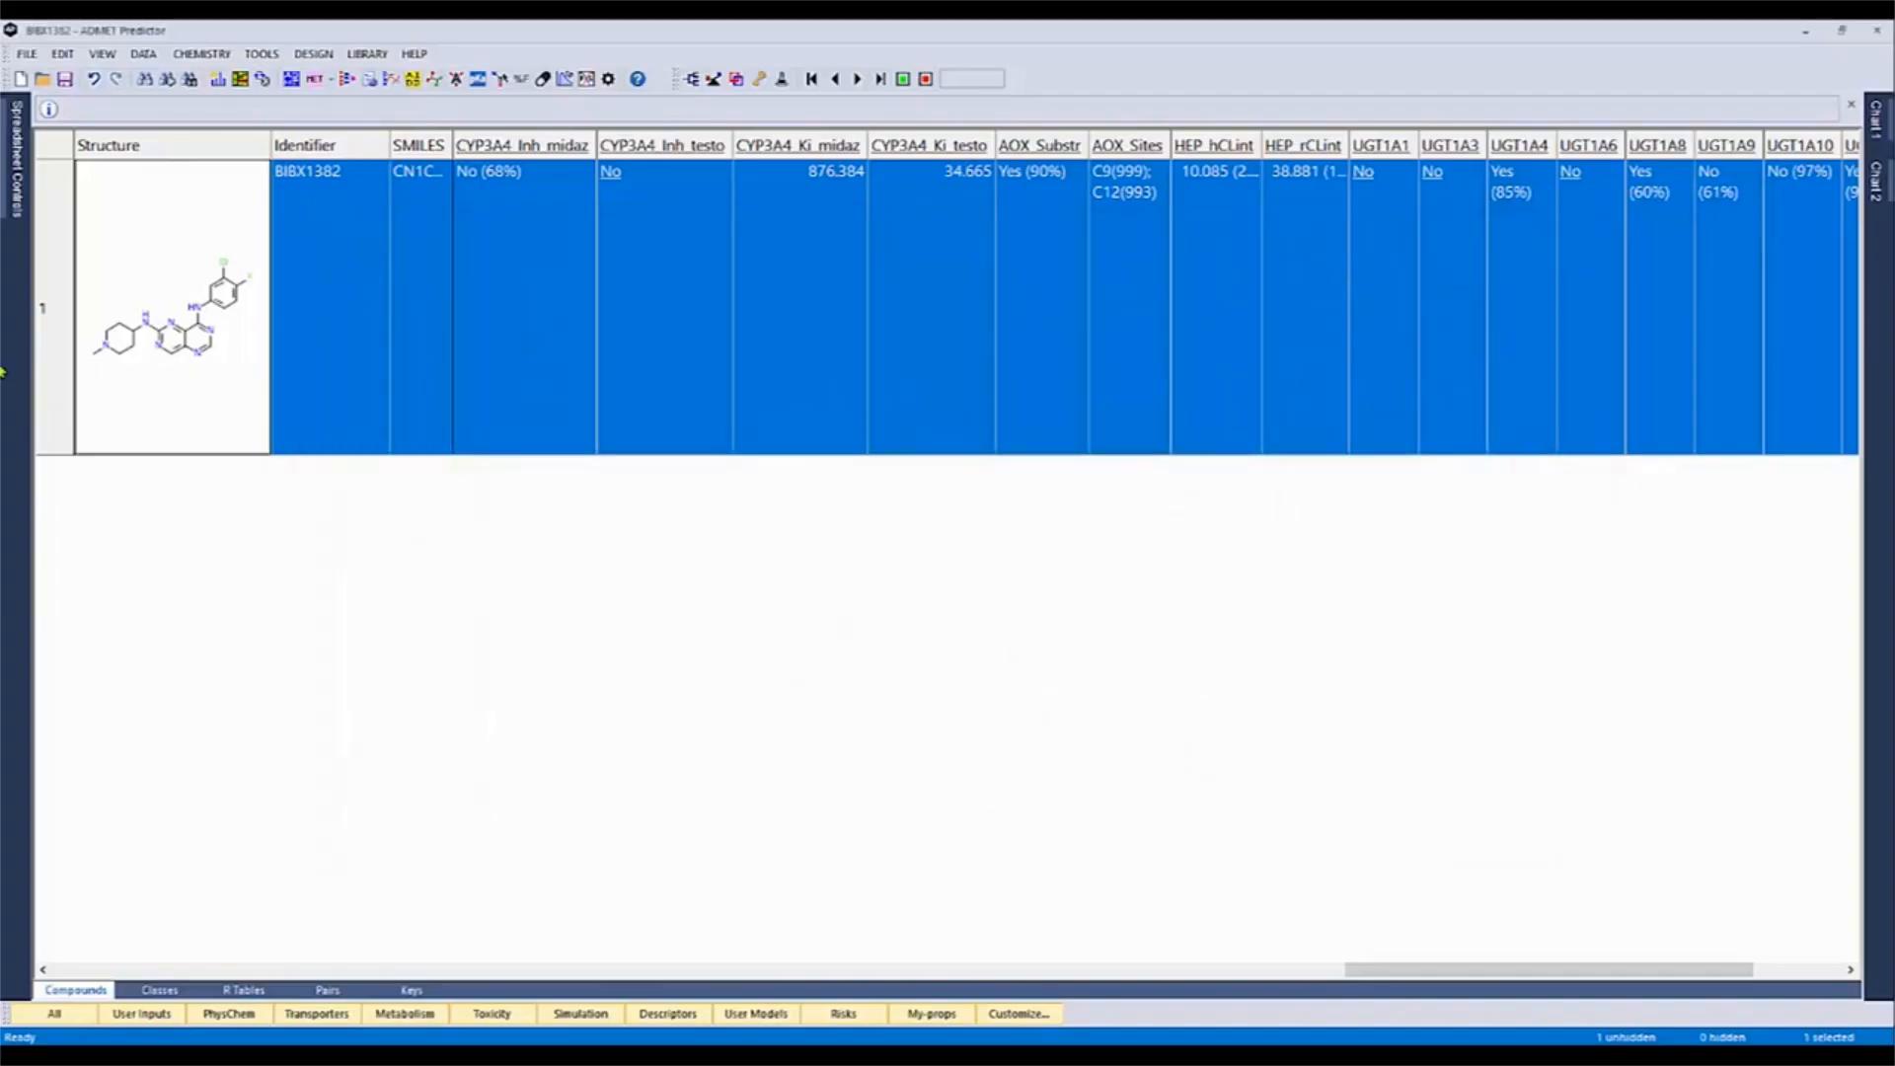
- Generate metabolites for BIBX1382 in MedChem Designer with every CYP enzyme disabled and AOX kept enabled in the metabolite settings
double_click(125, 362)
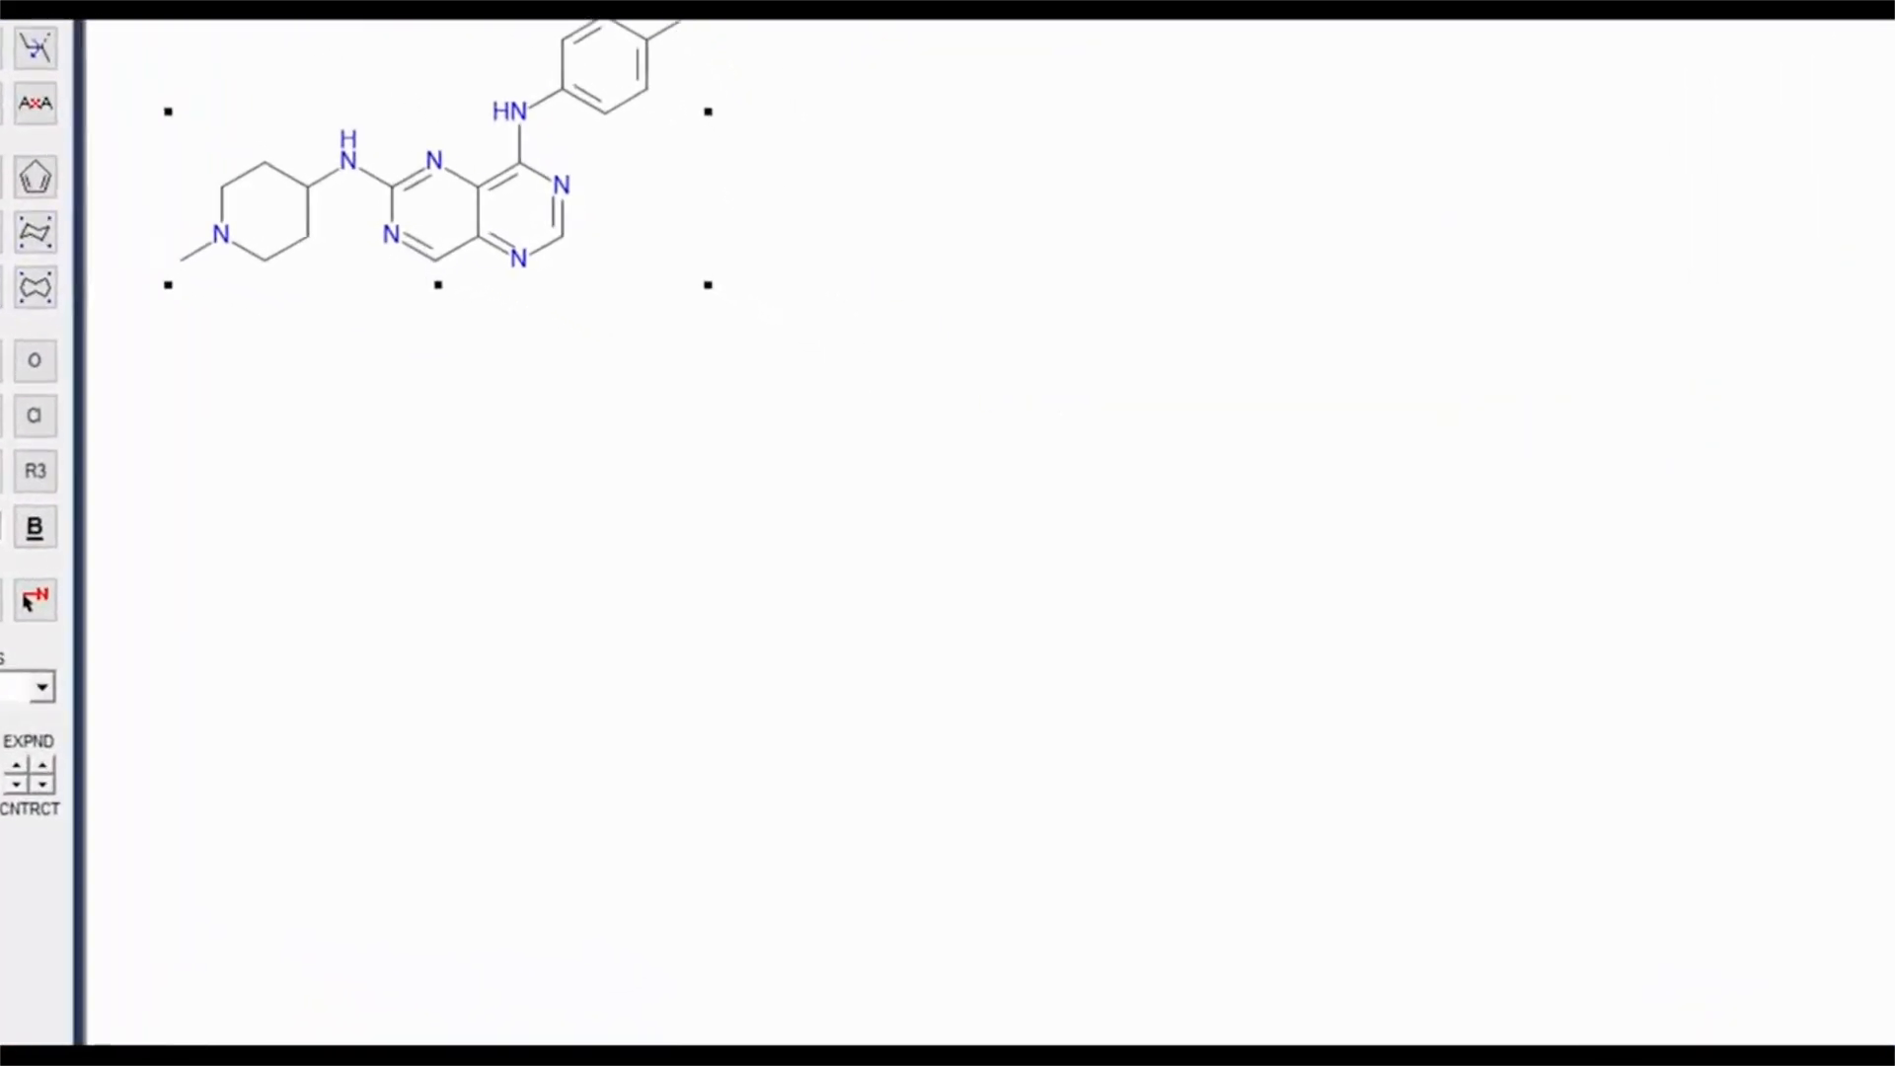
click(30, 599)
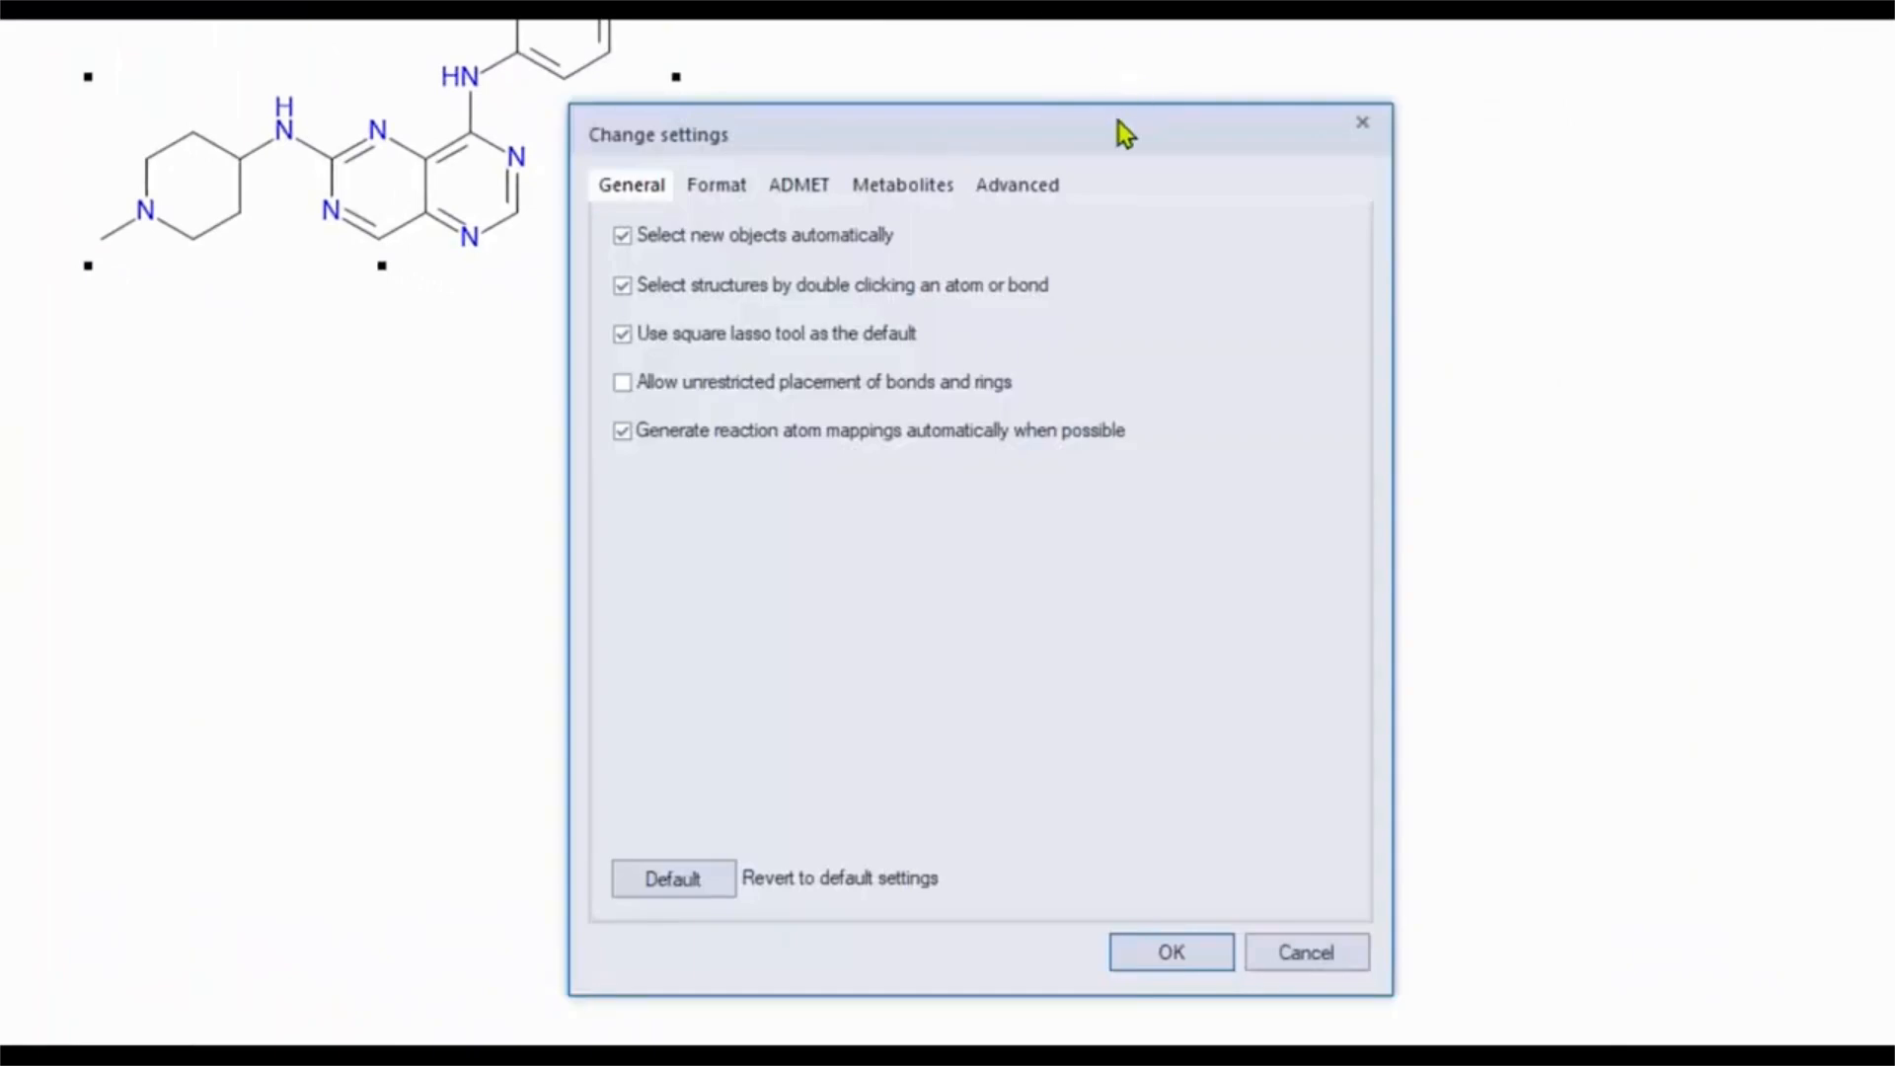
click(902, 185)
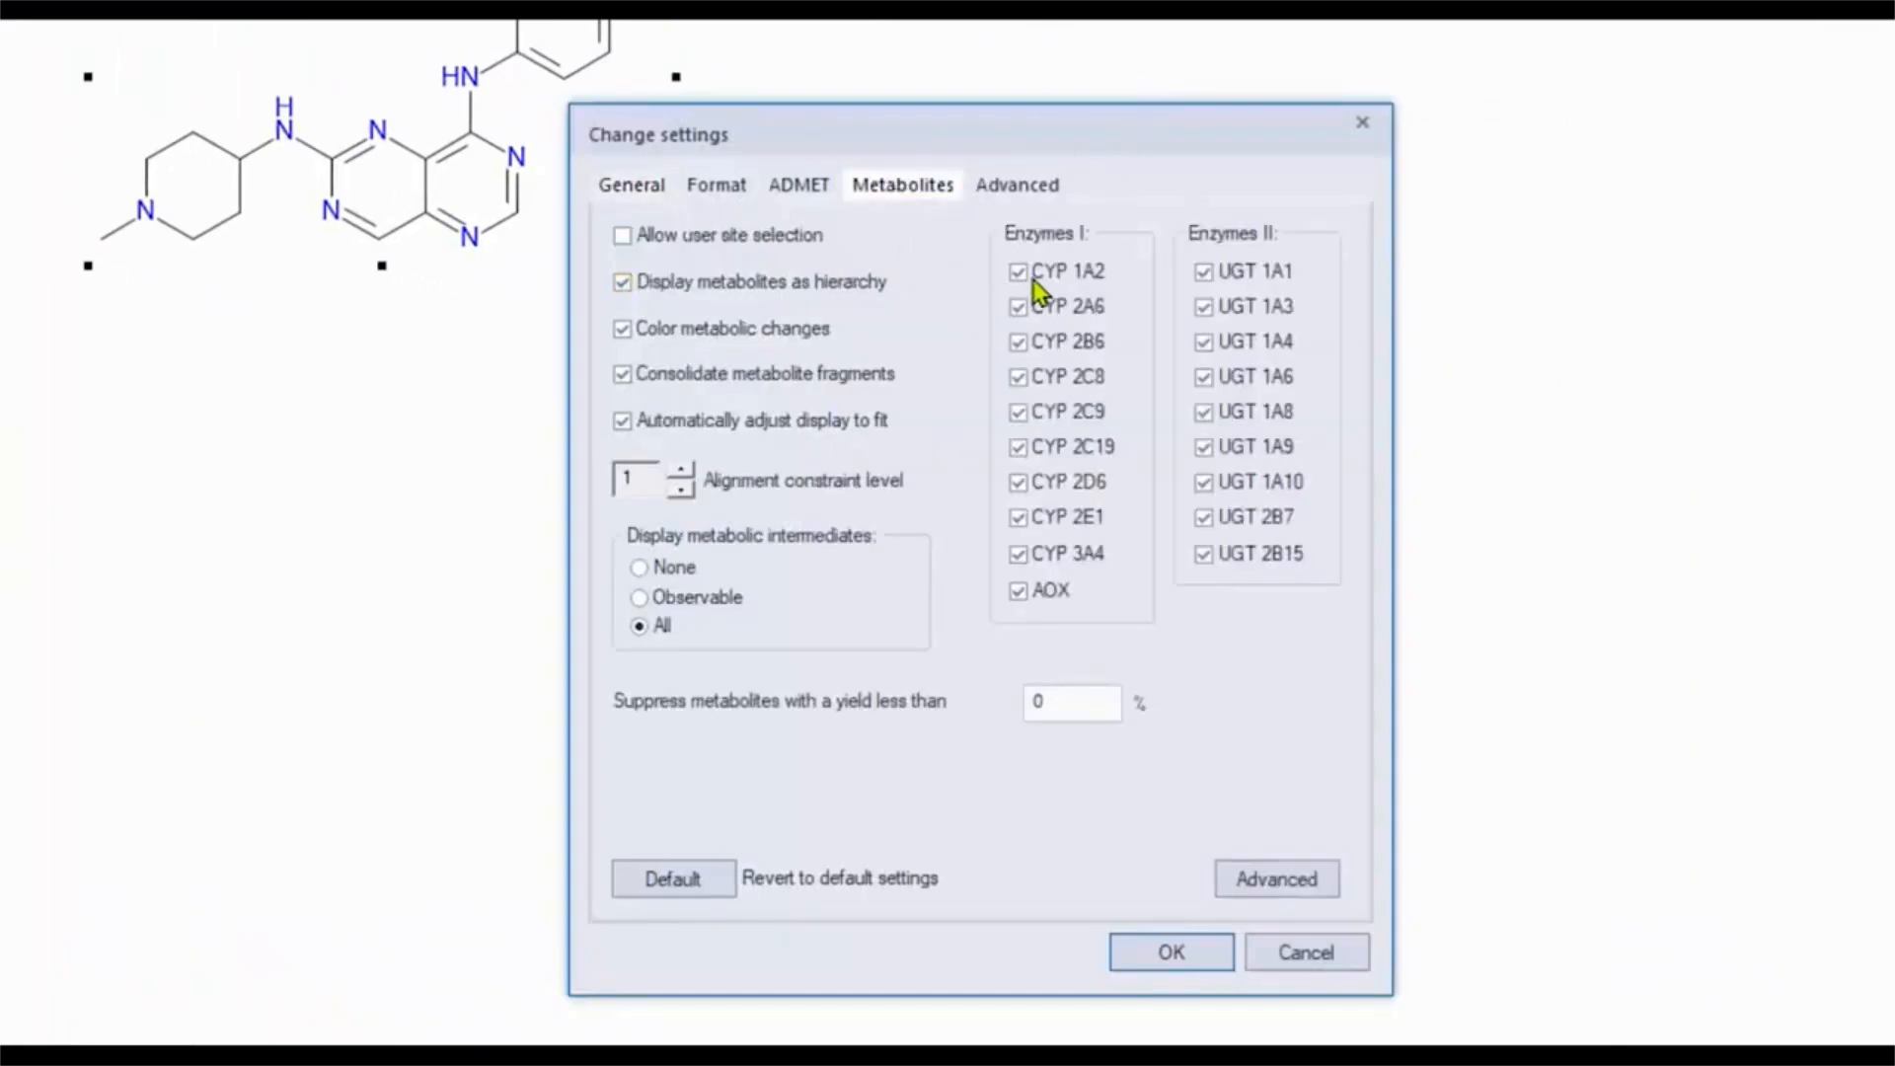
click(1034, 274)
click(1028, 306)
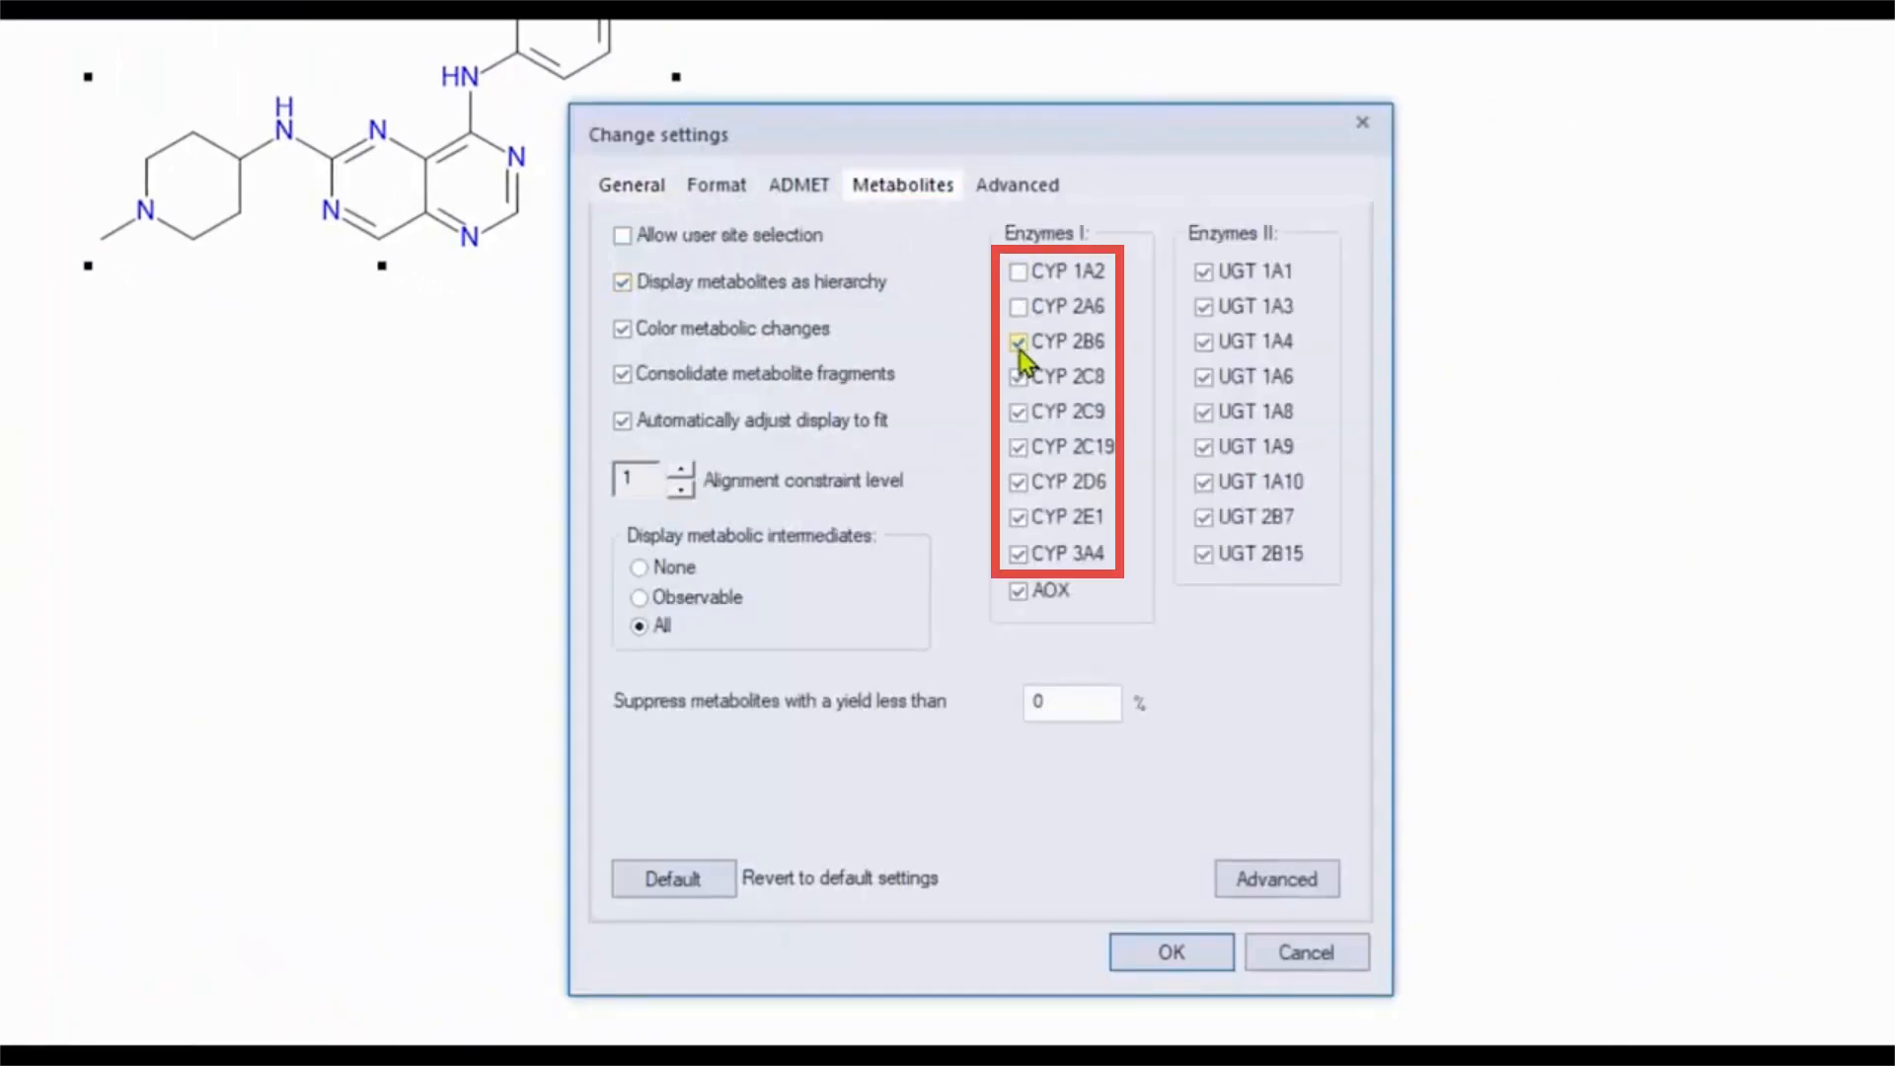
click(1026, 341)
click(1024, 405)
click(1019, 516)
click(1018, 553)
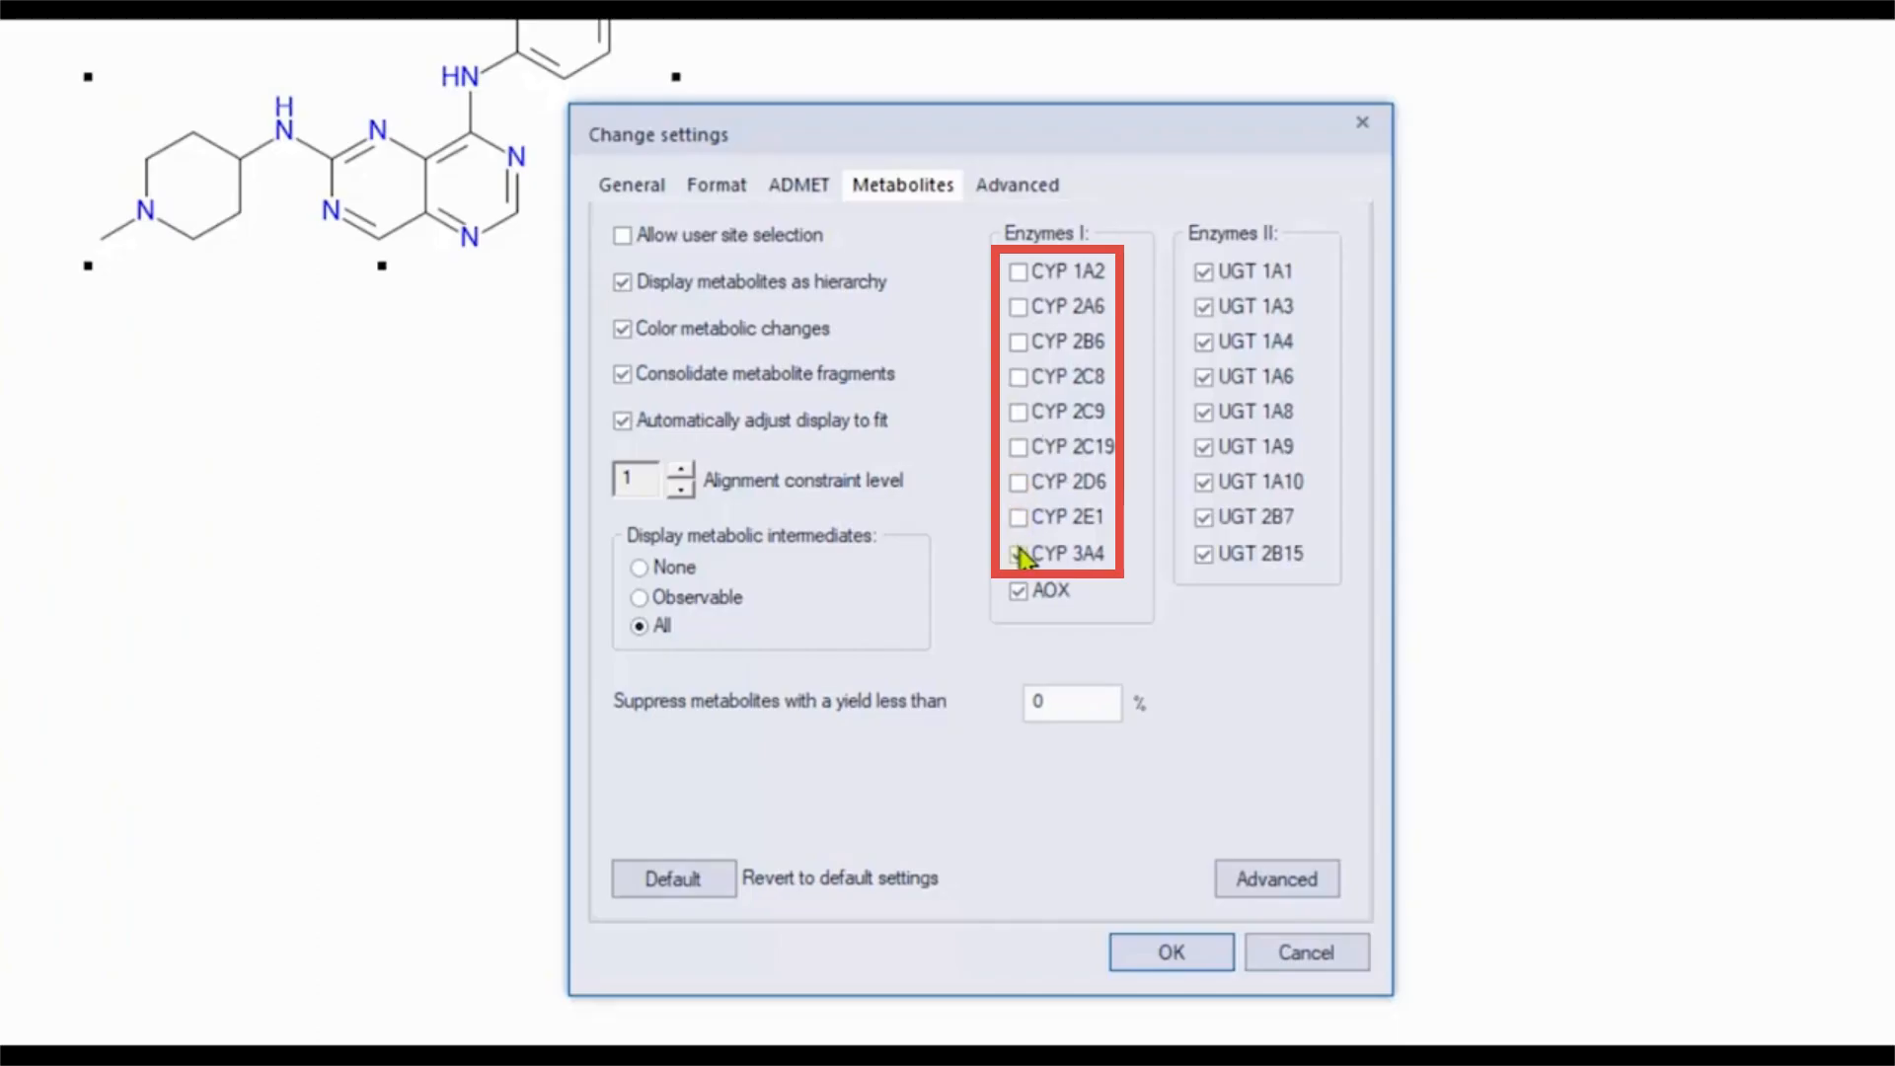
click(1145, 956)
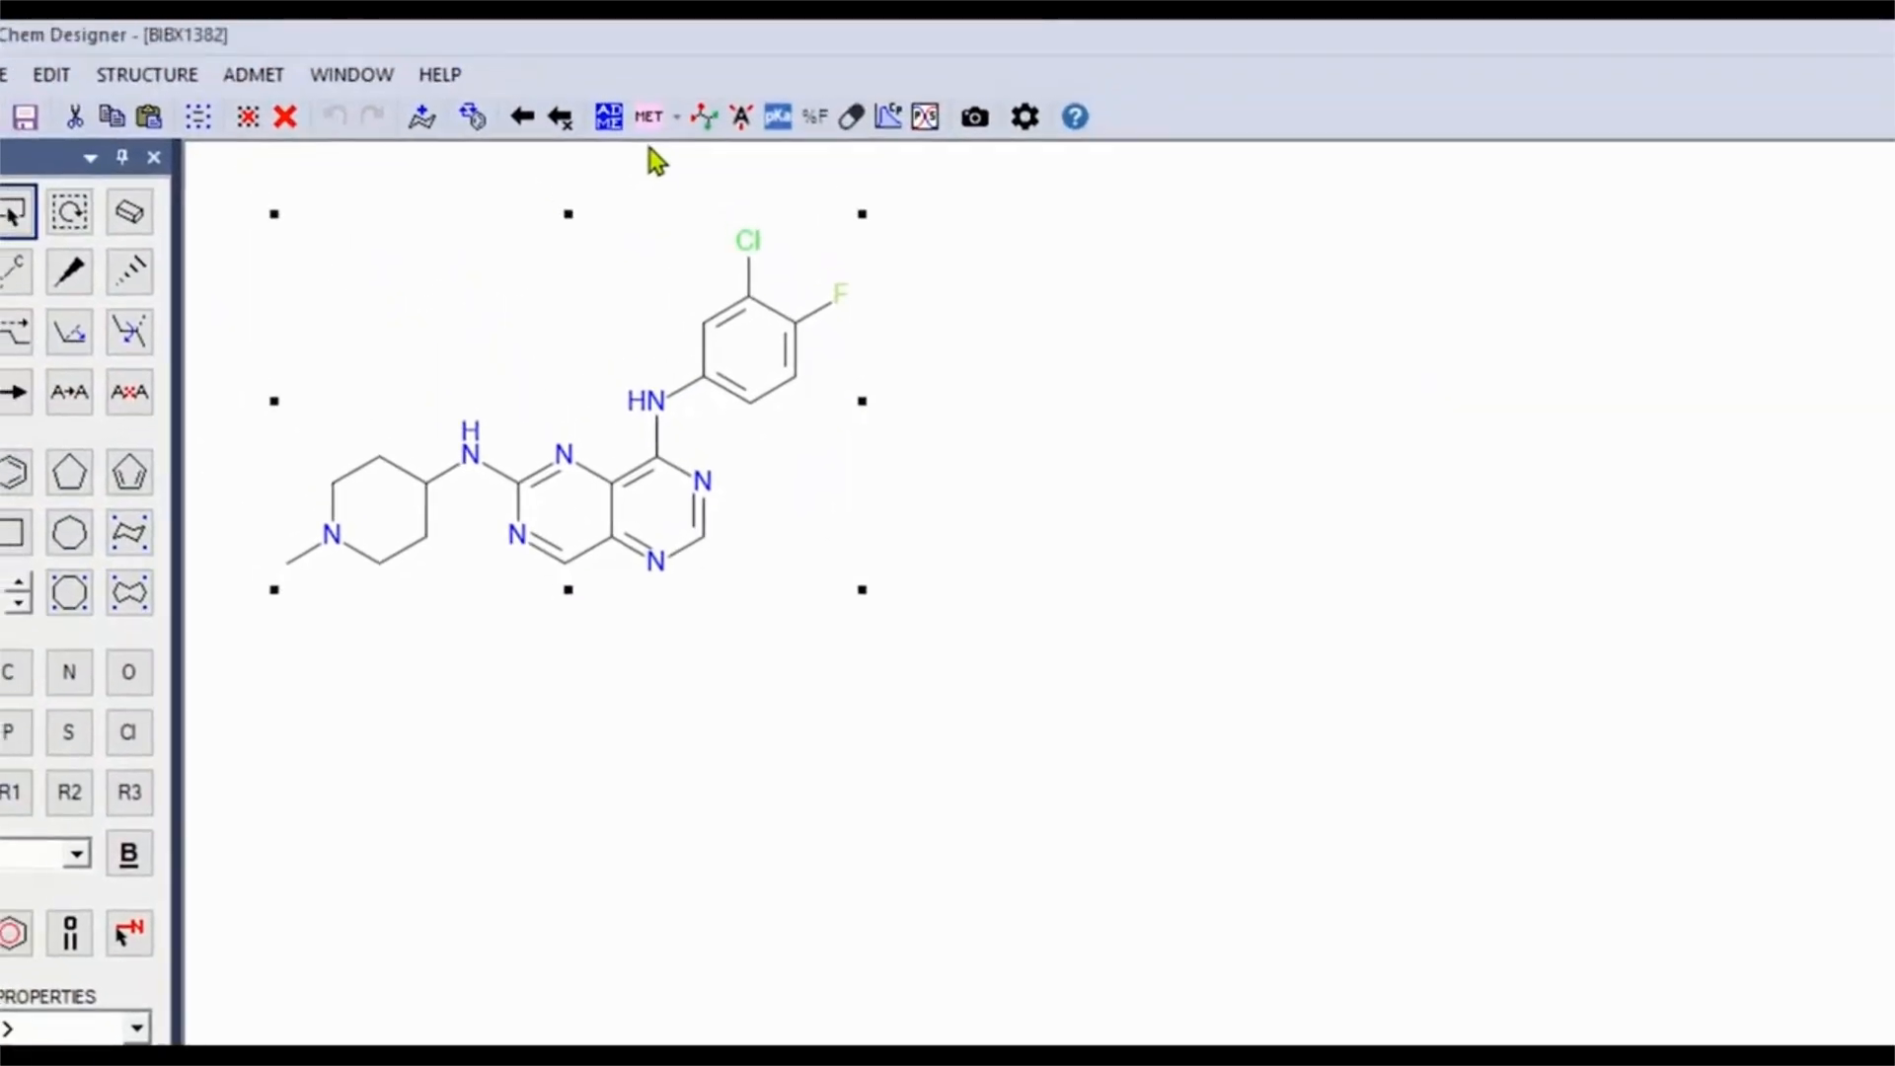
click(679, 168)
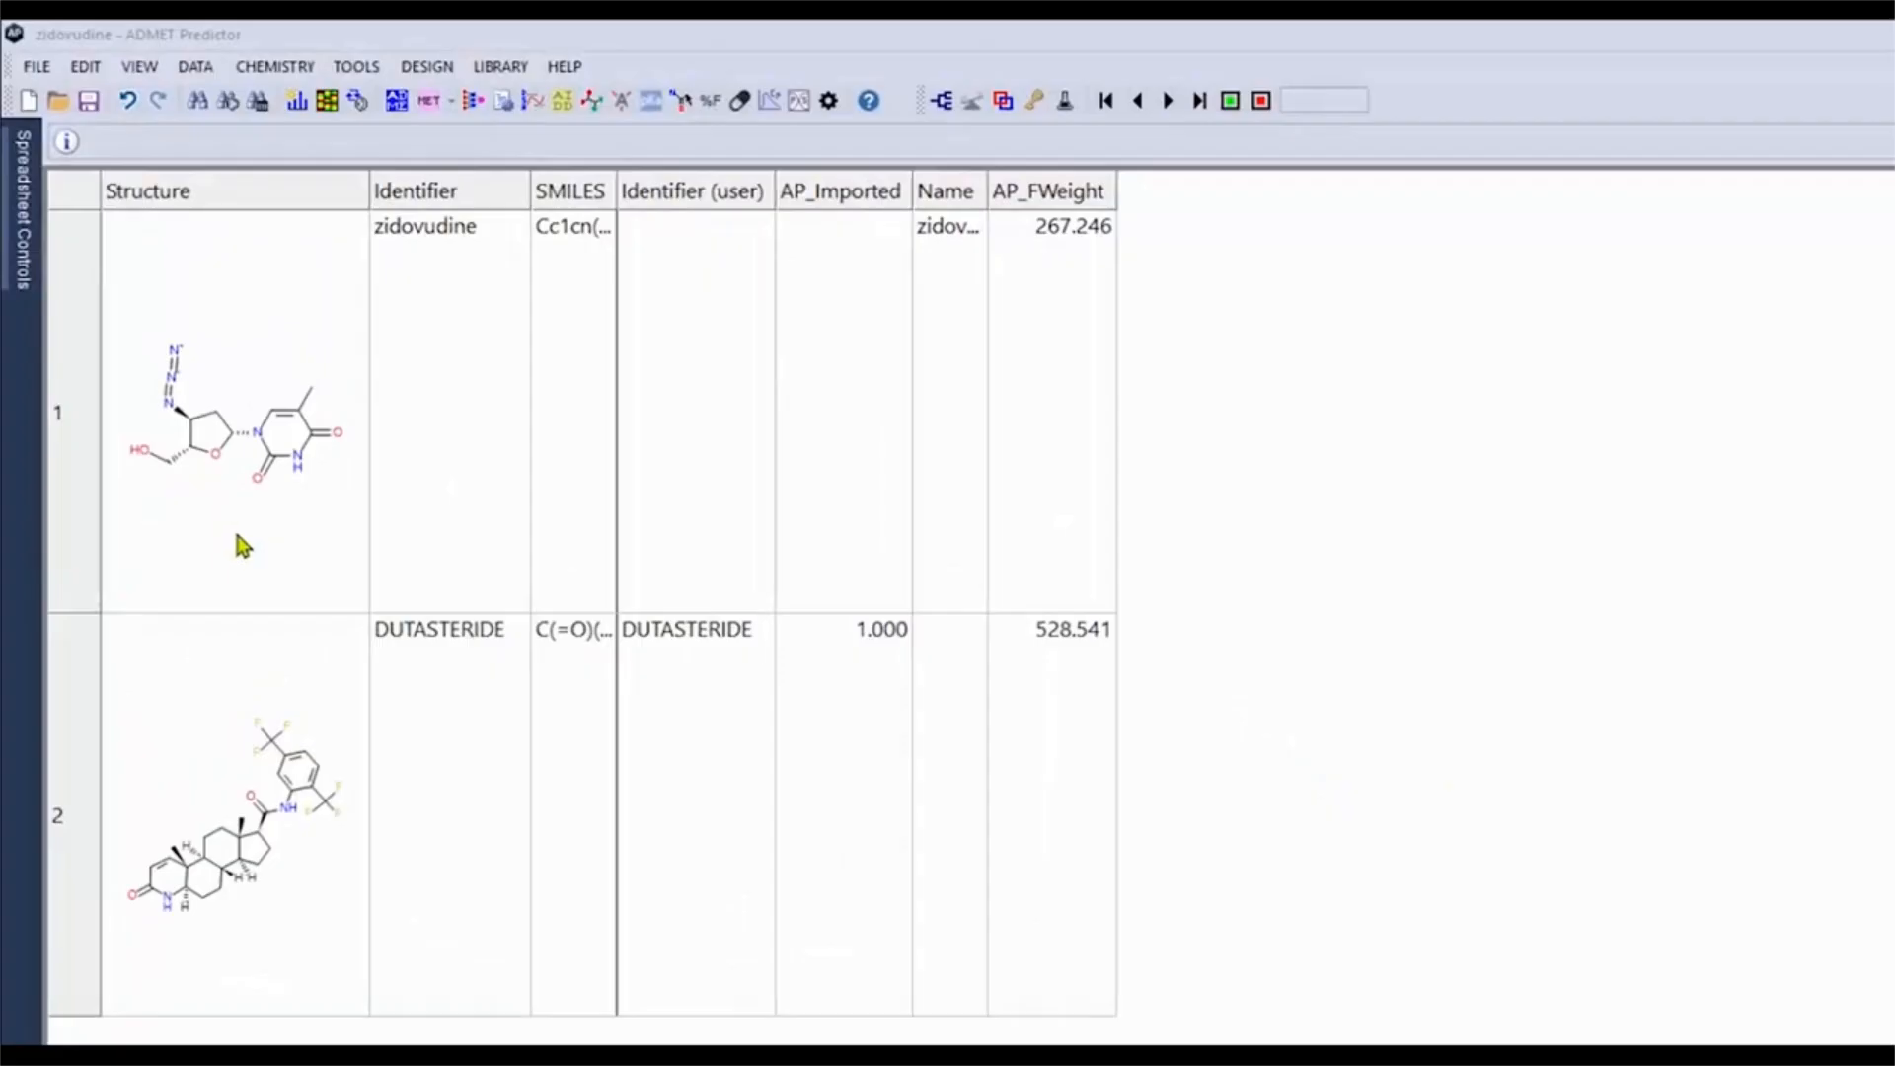
- Calculate the ADMET properties of zidovudine and DUTASTERIDE in ADMET Predictor and inspect the highlighted enzyme in zidovudine's UGT substrate chart
click(396, 100)
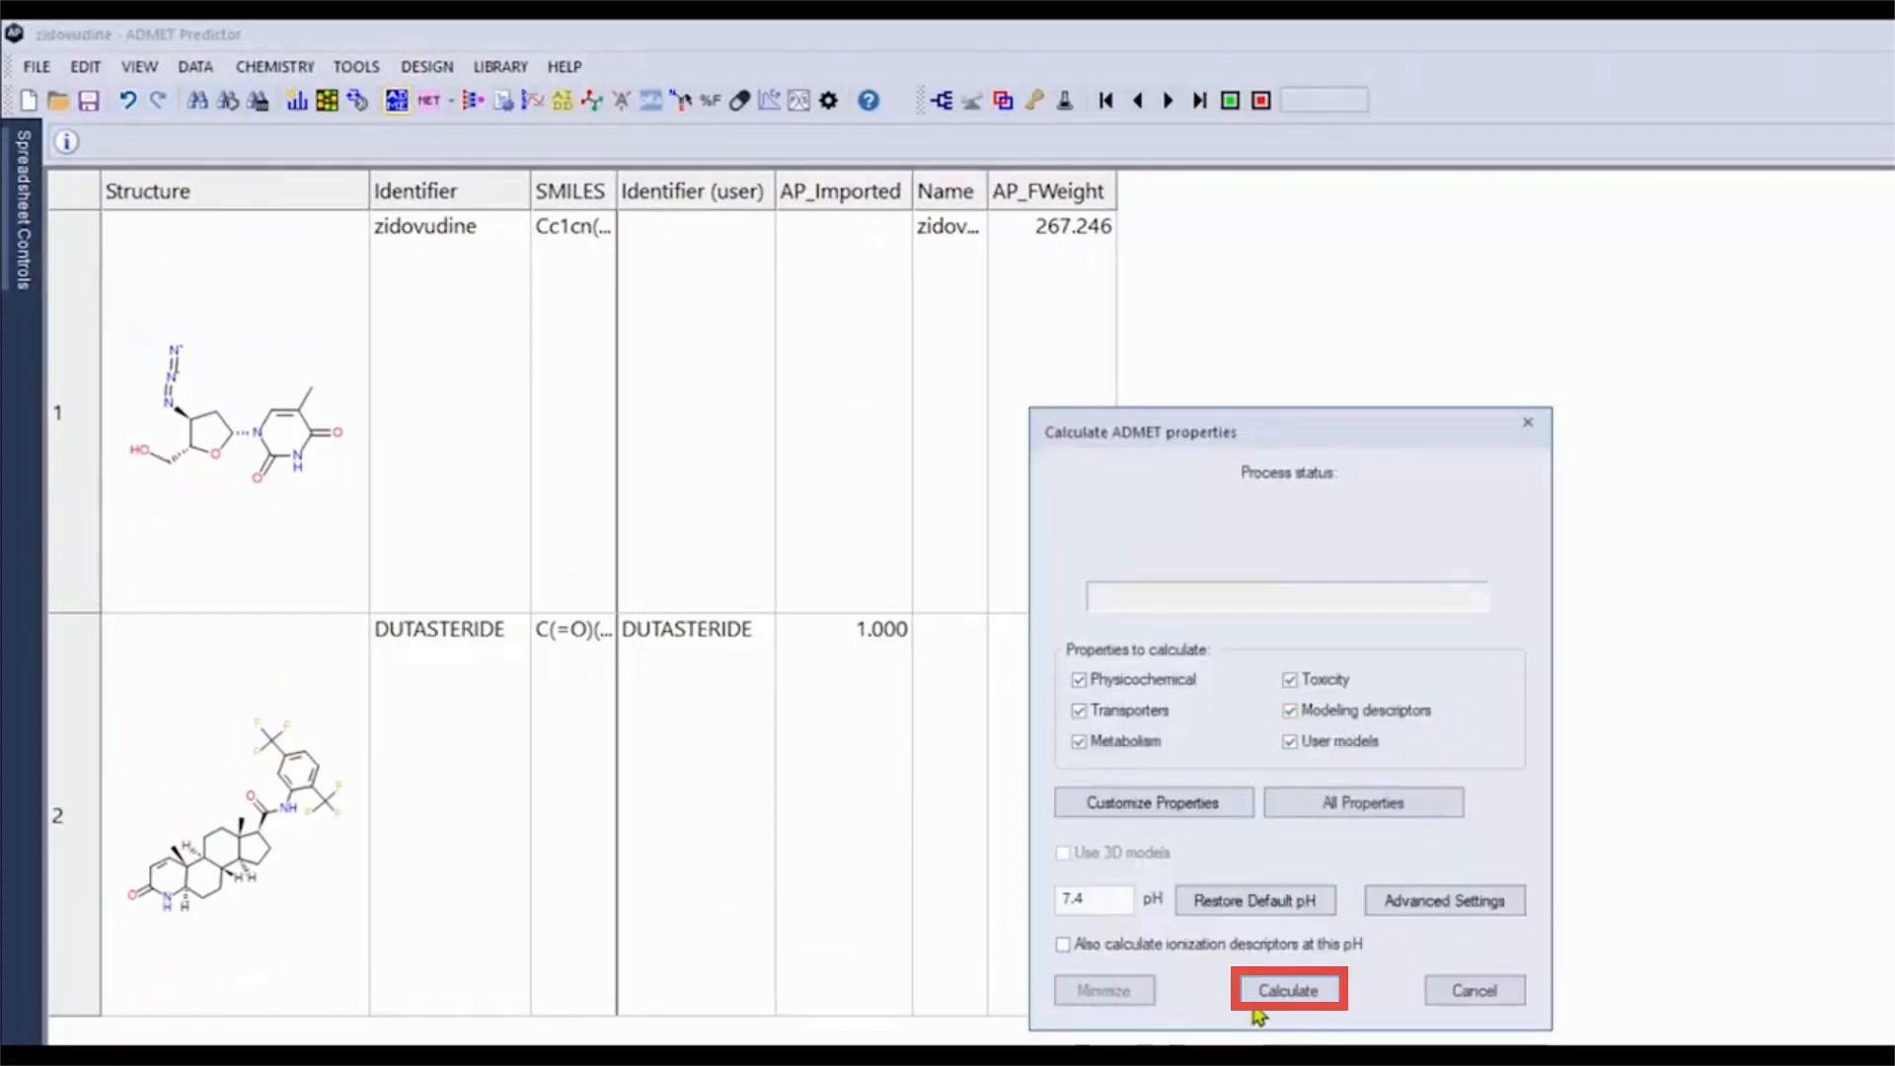
click(1286, 993)
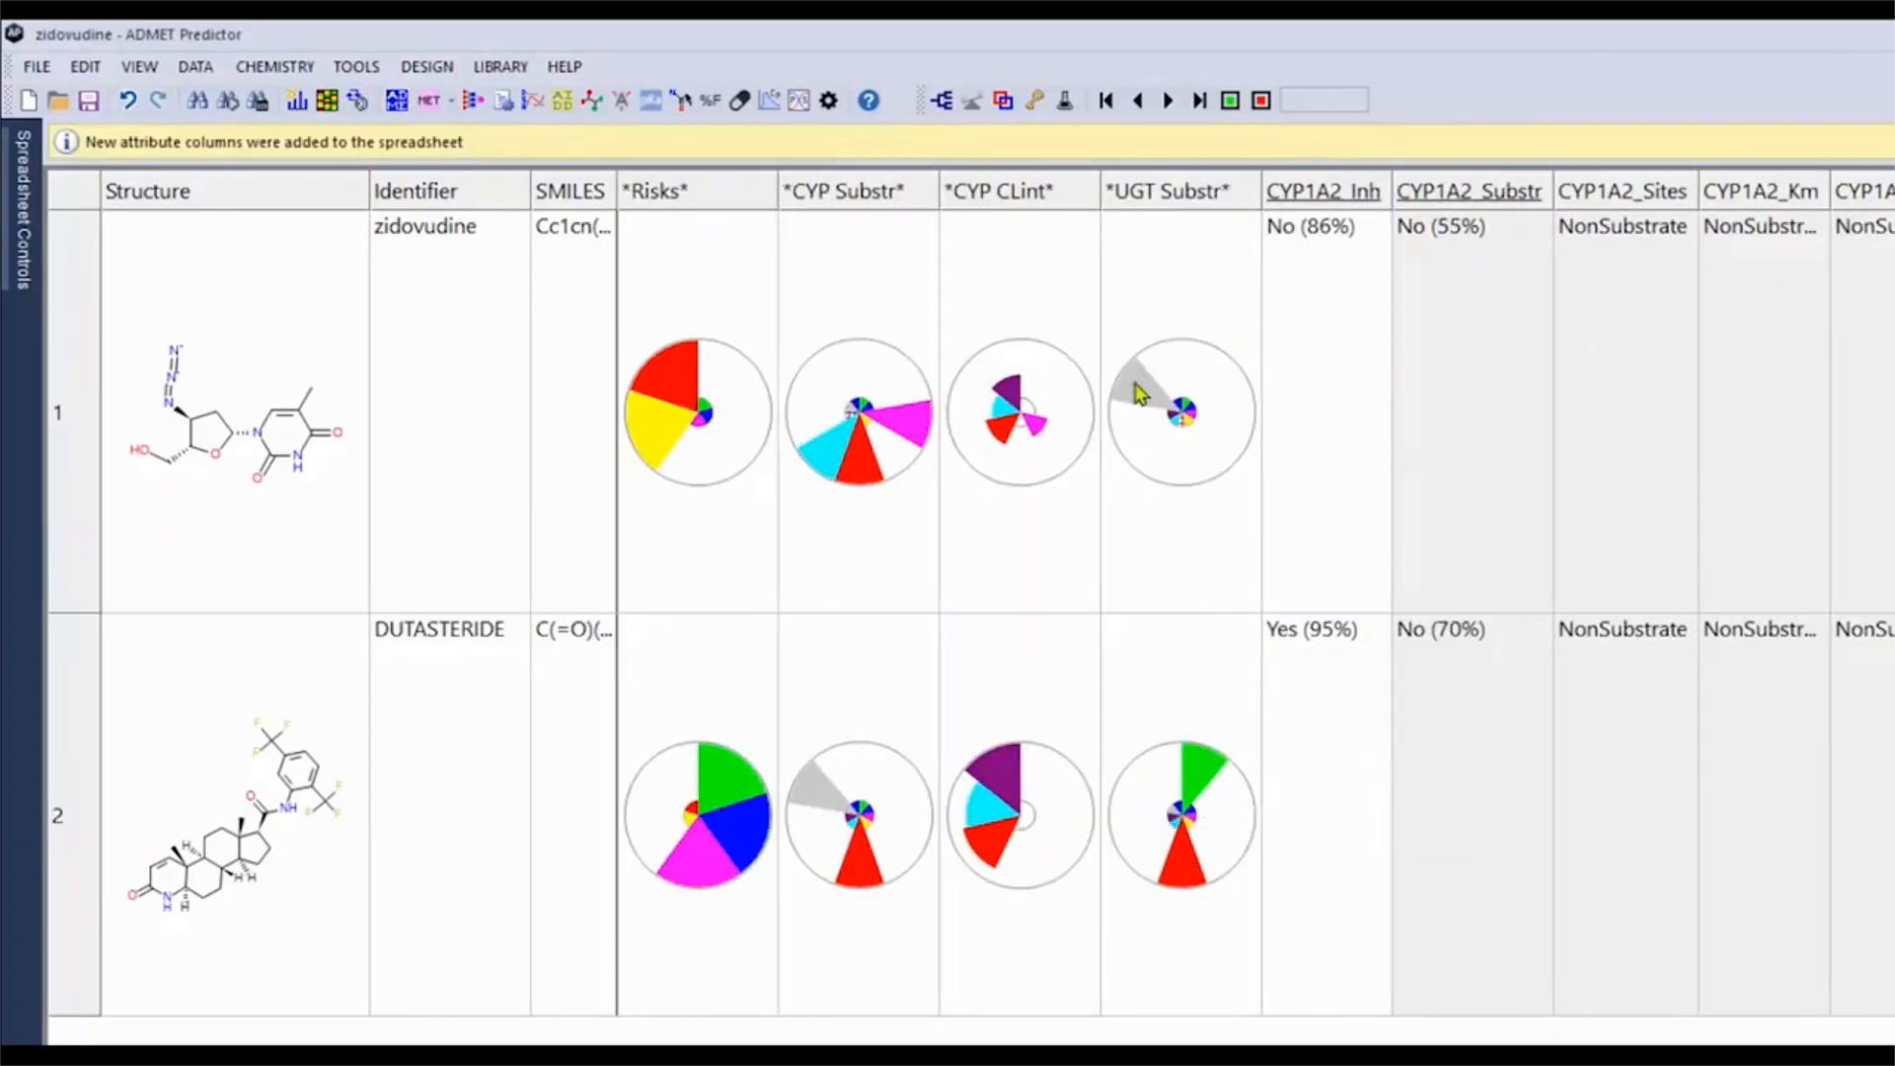
mouse_move(1137, 392)
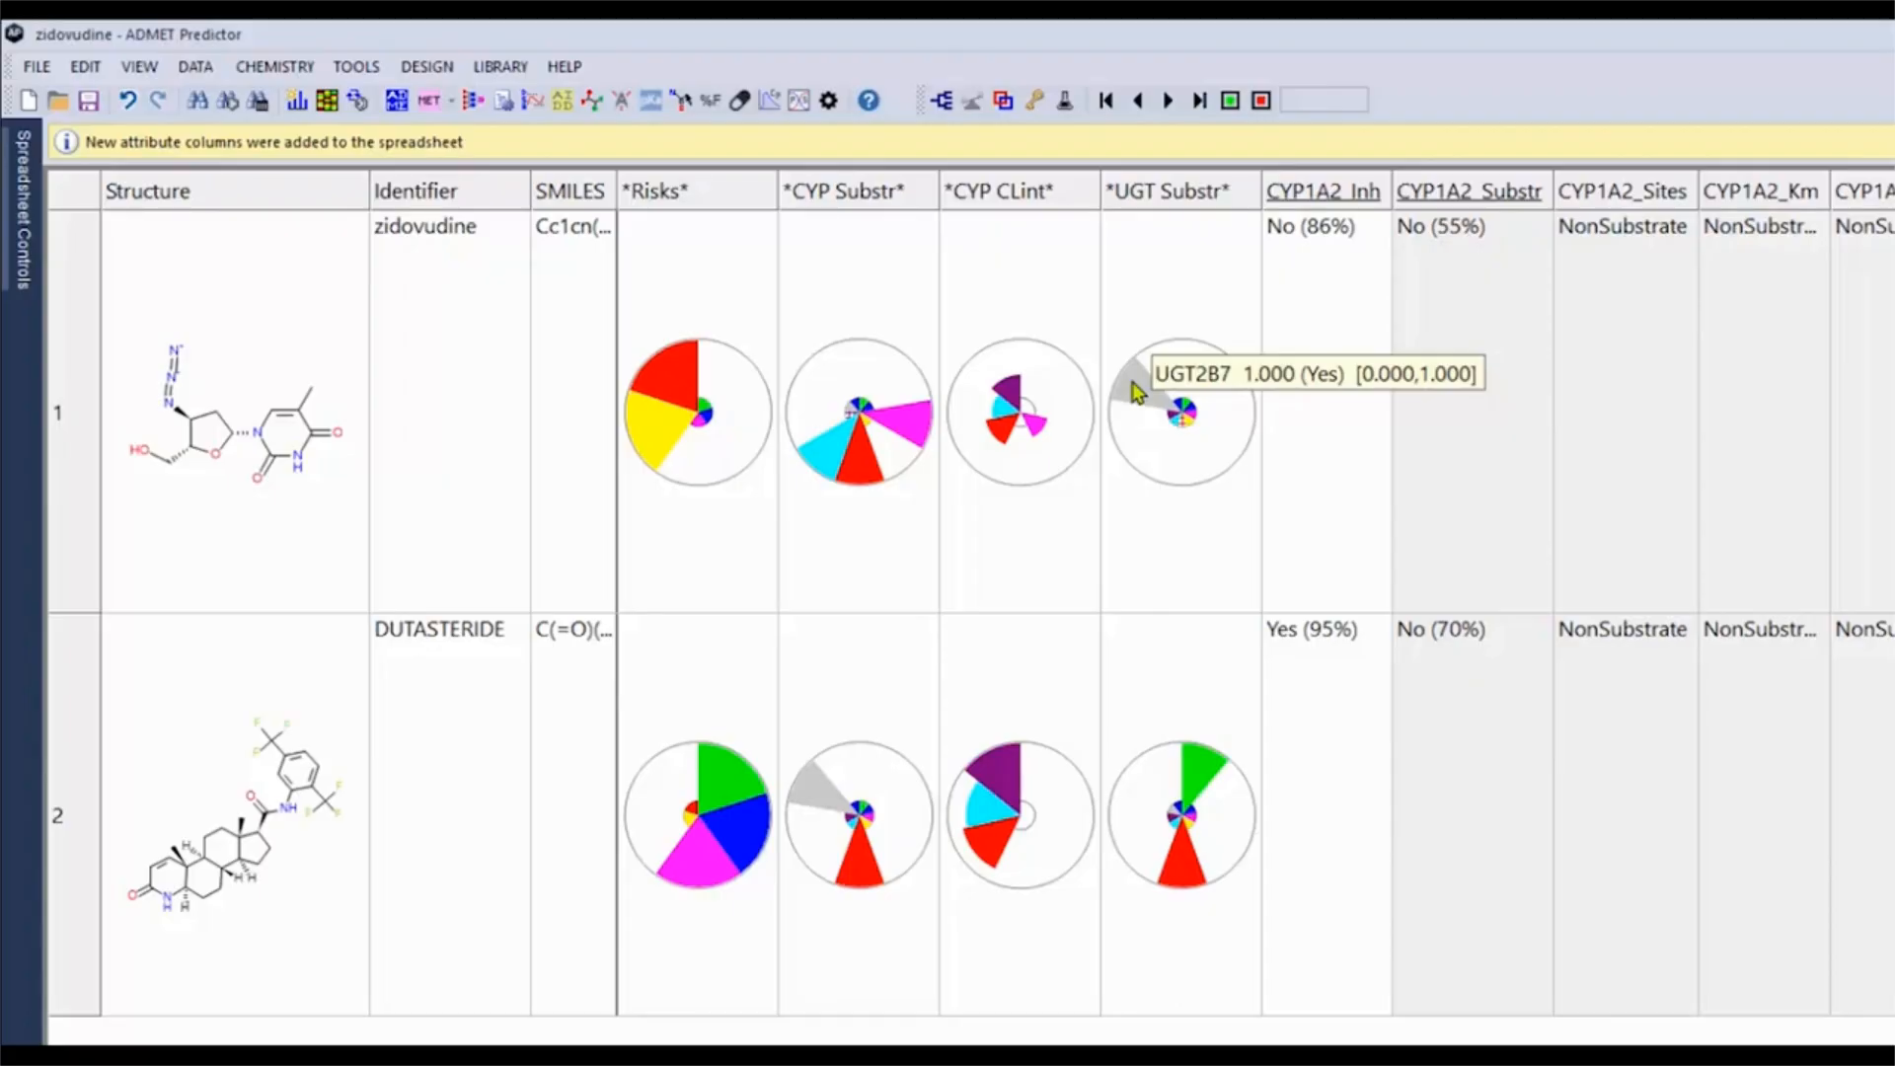
- Generate the UGT metabolites of zidovudine in MedChem Designer and close the sketches without saving
click(266, 519)
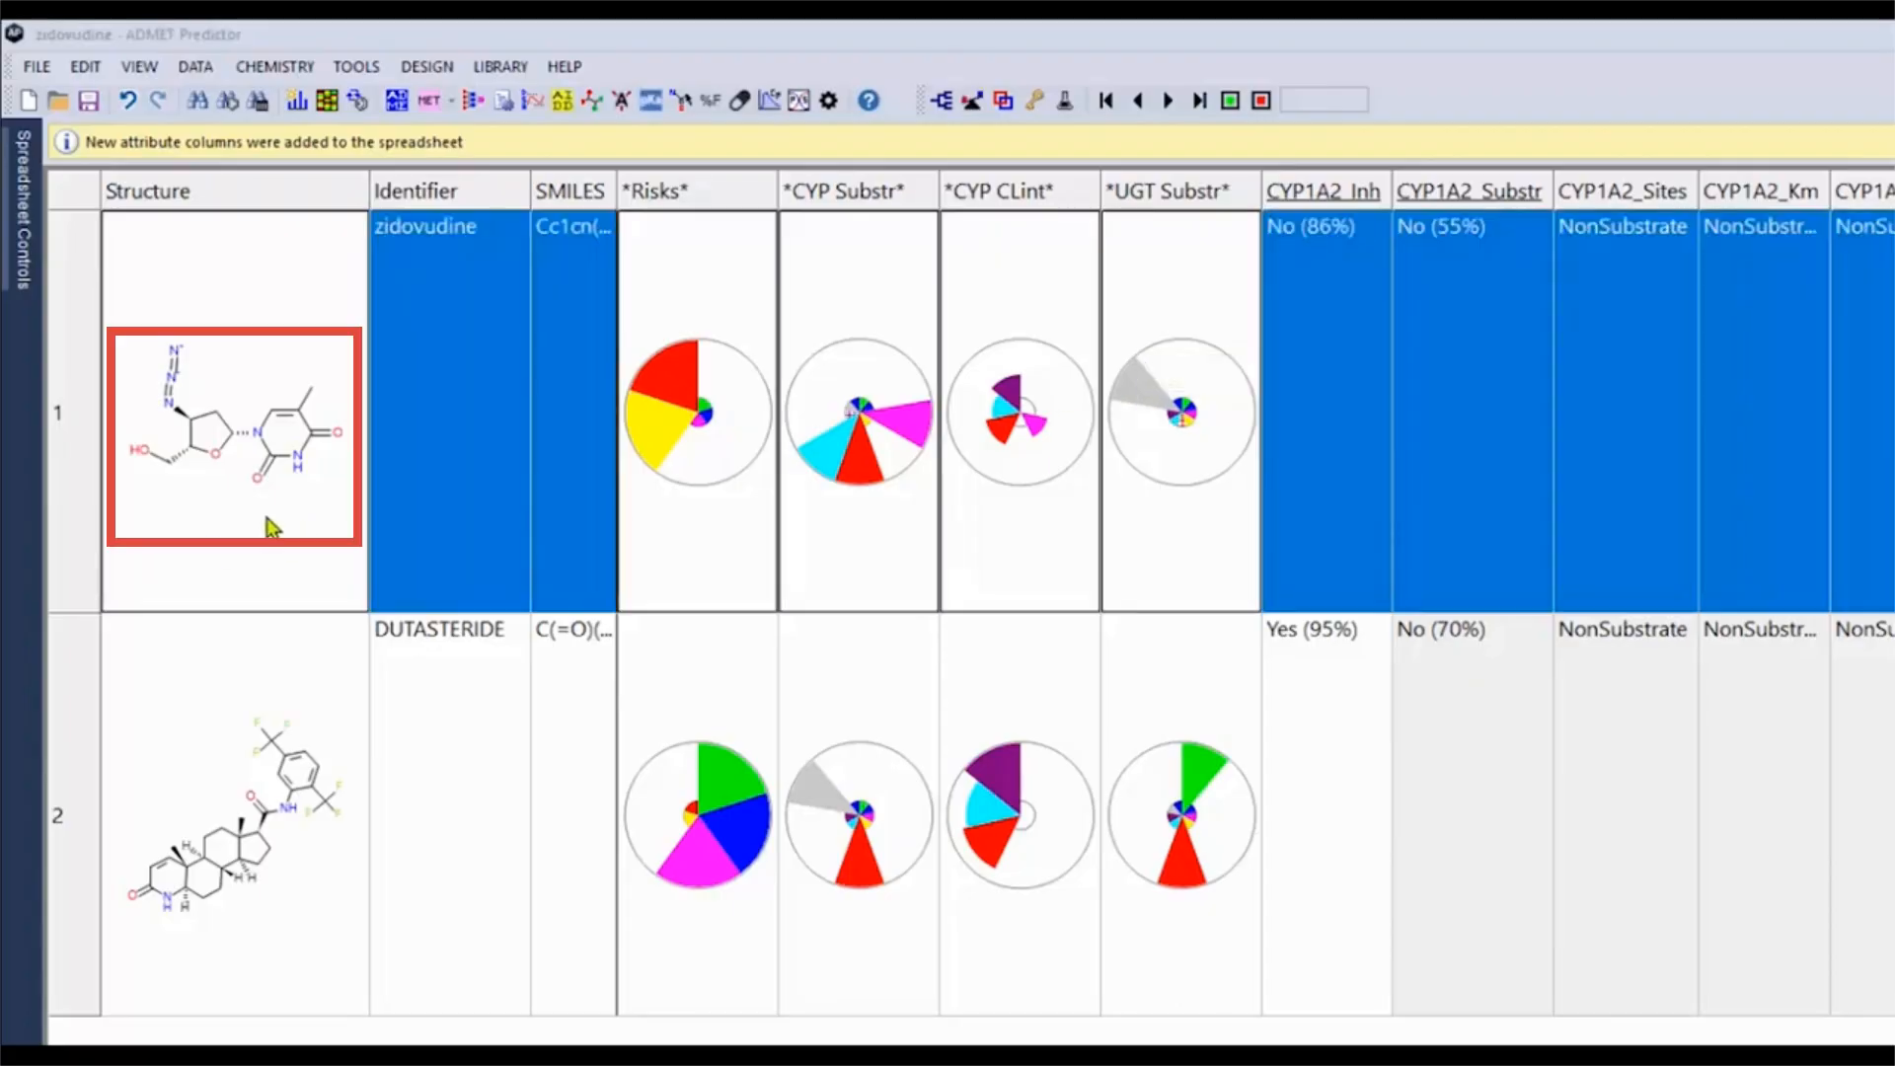
double_click(266, 518)
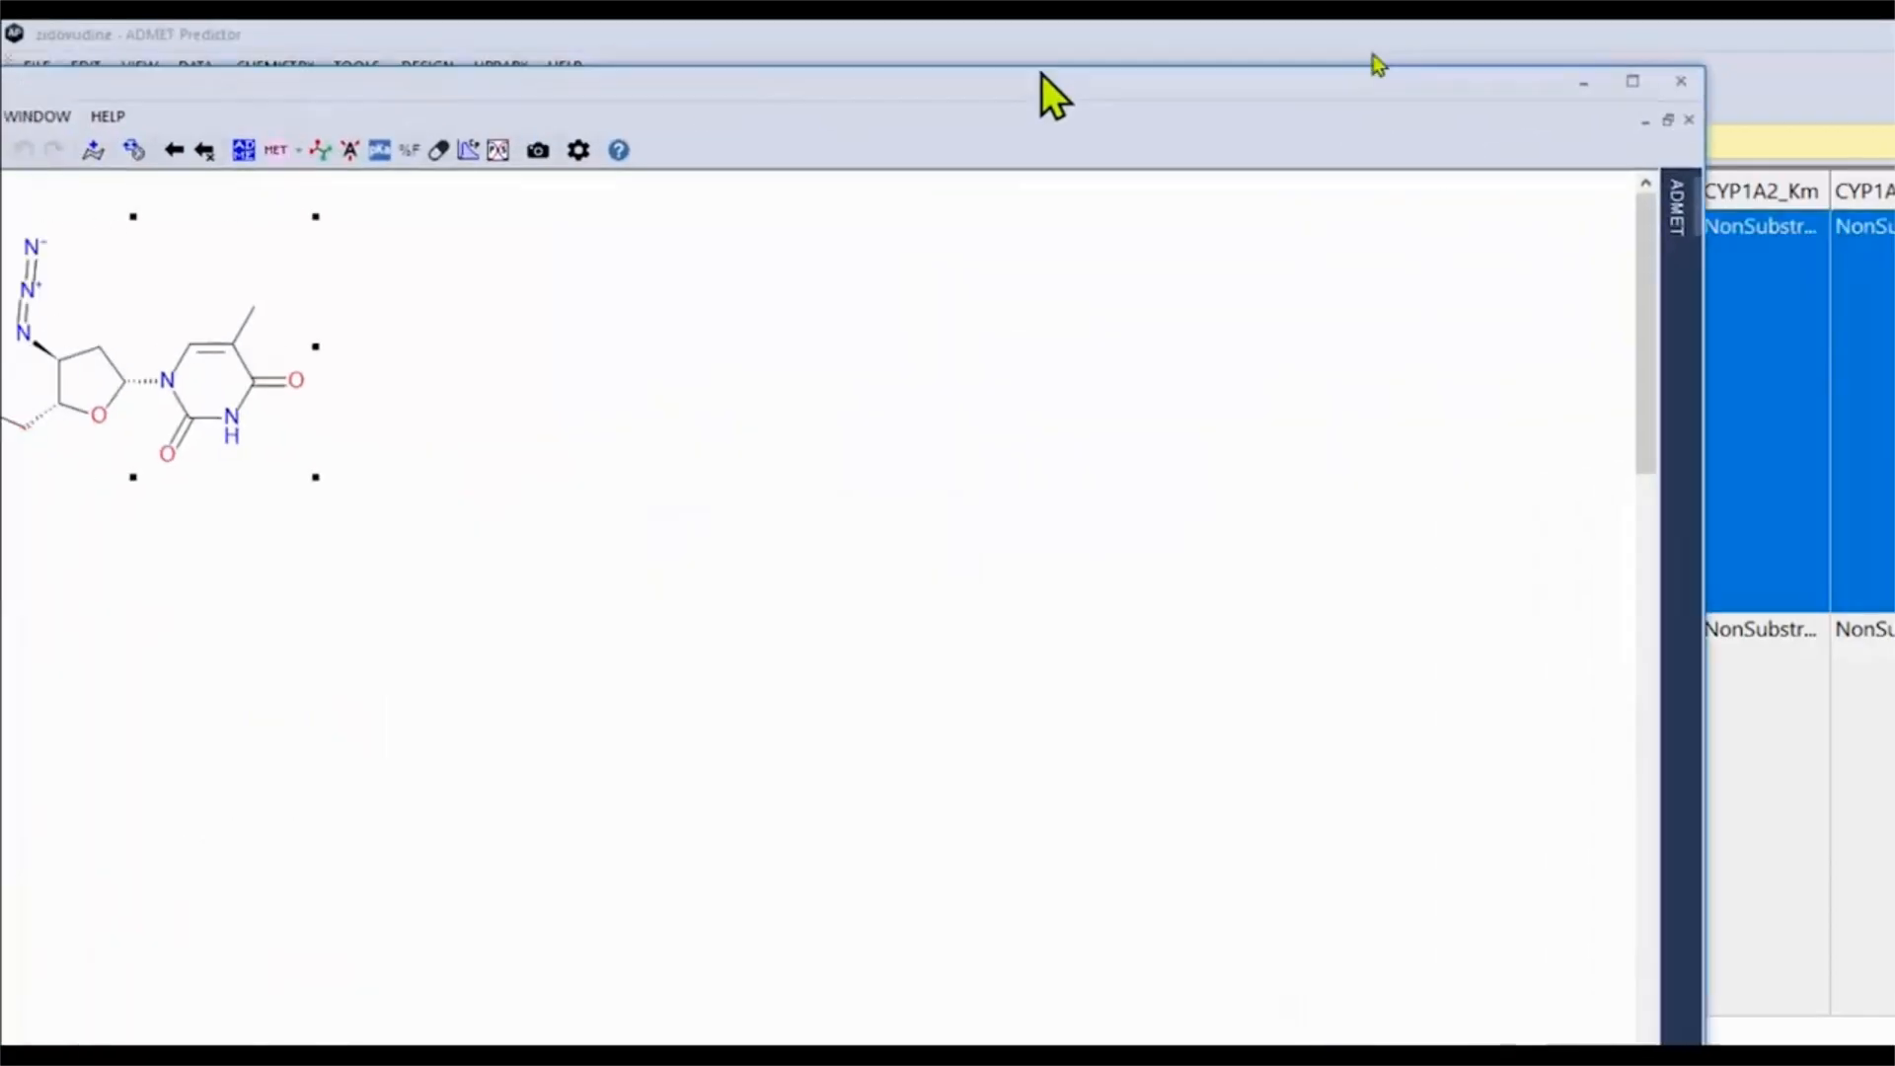
drag(1044, 93, 1819, 85)
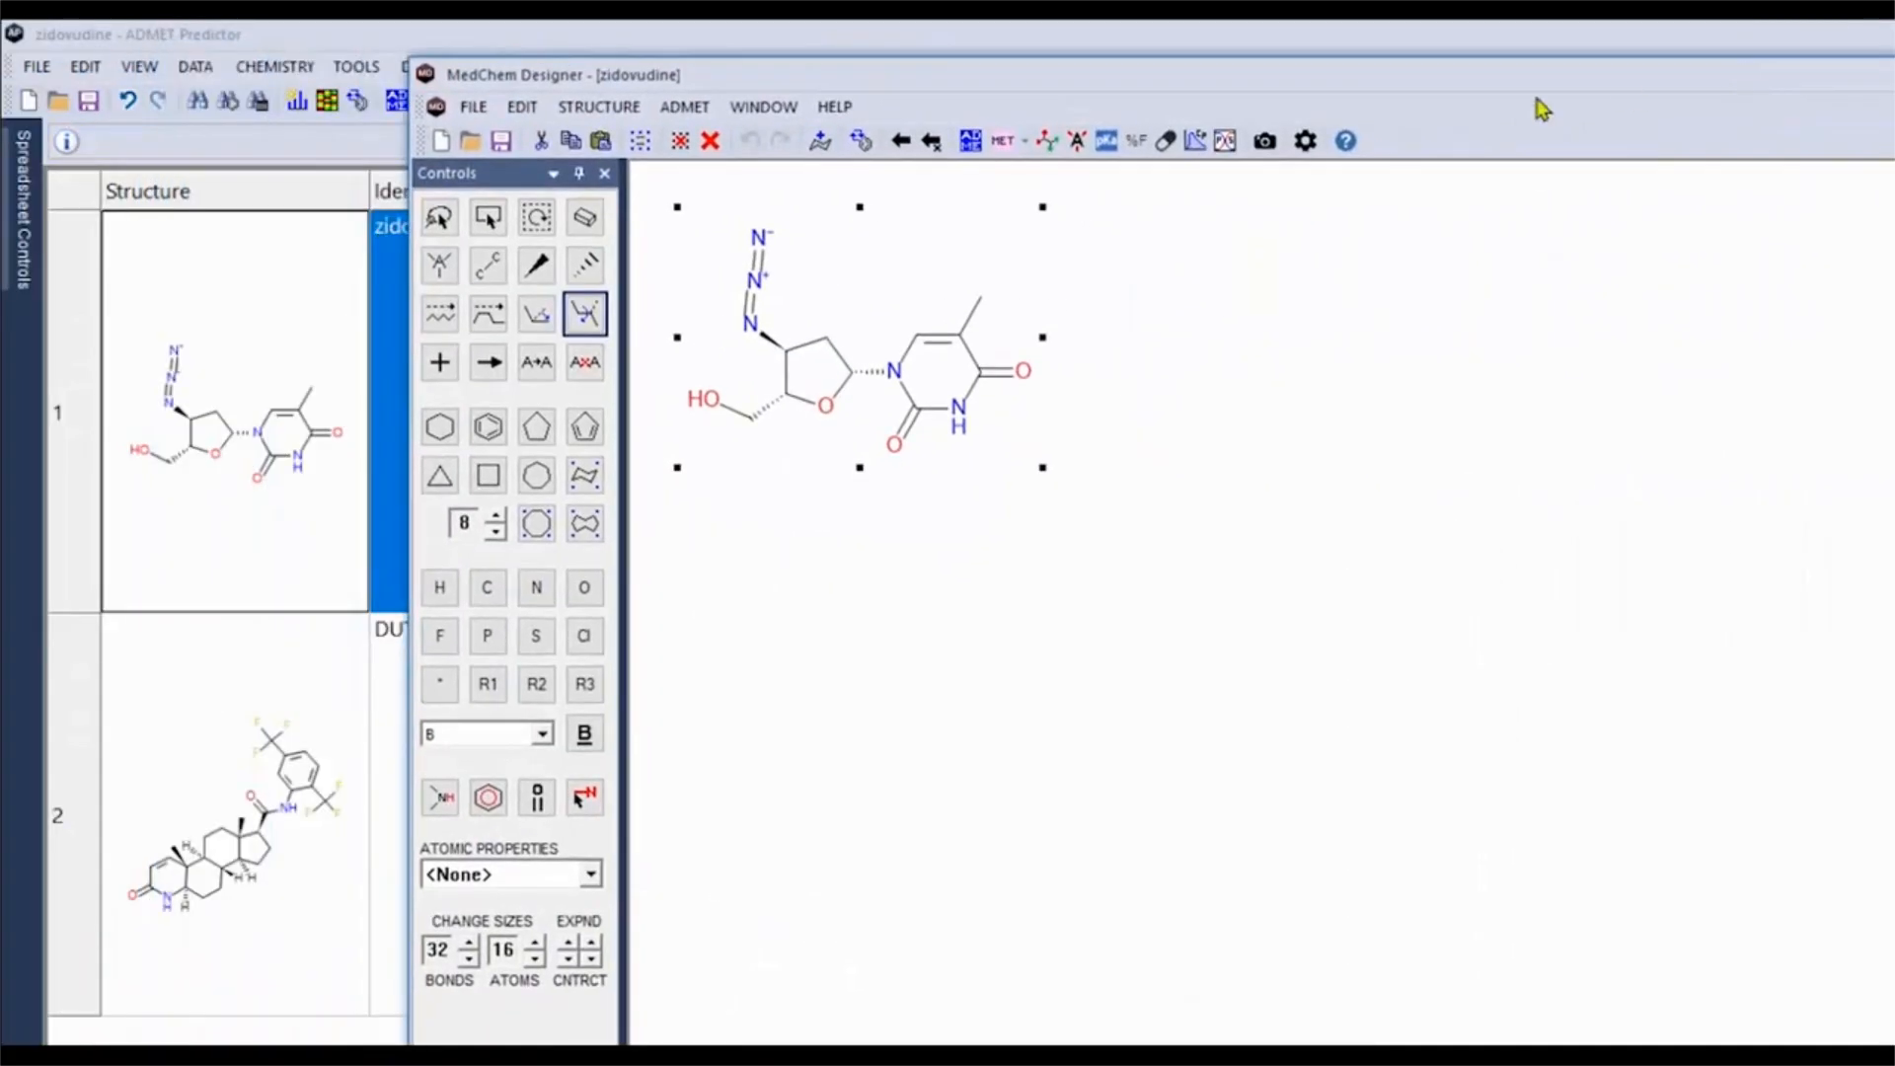
click(1023, 143)
click(1030, 200)
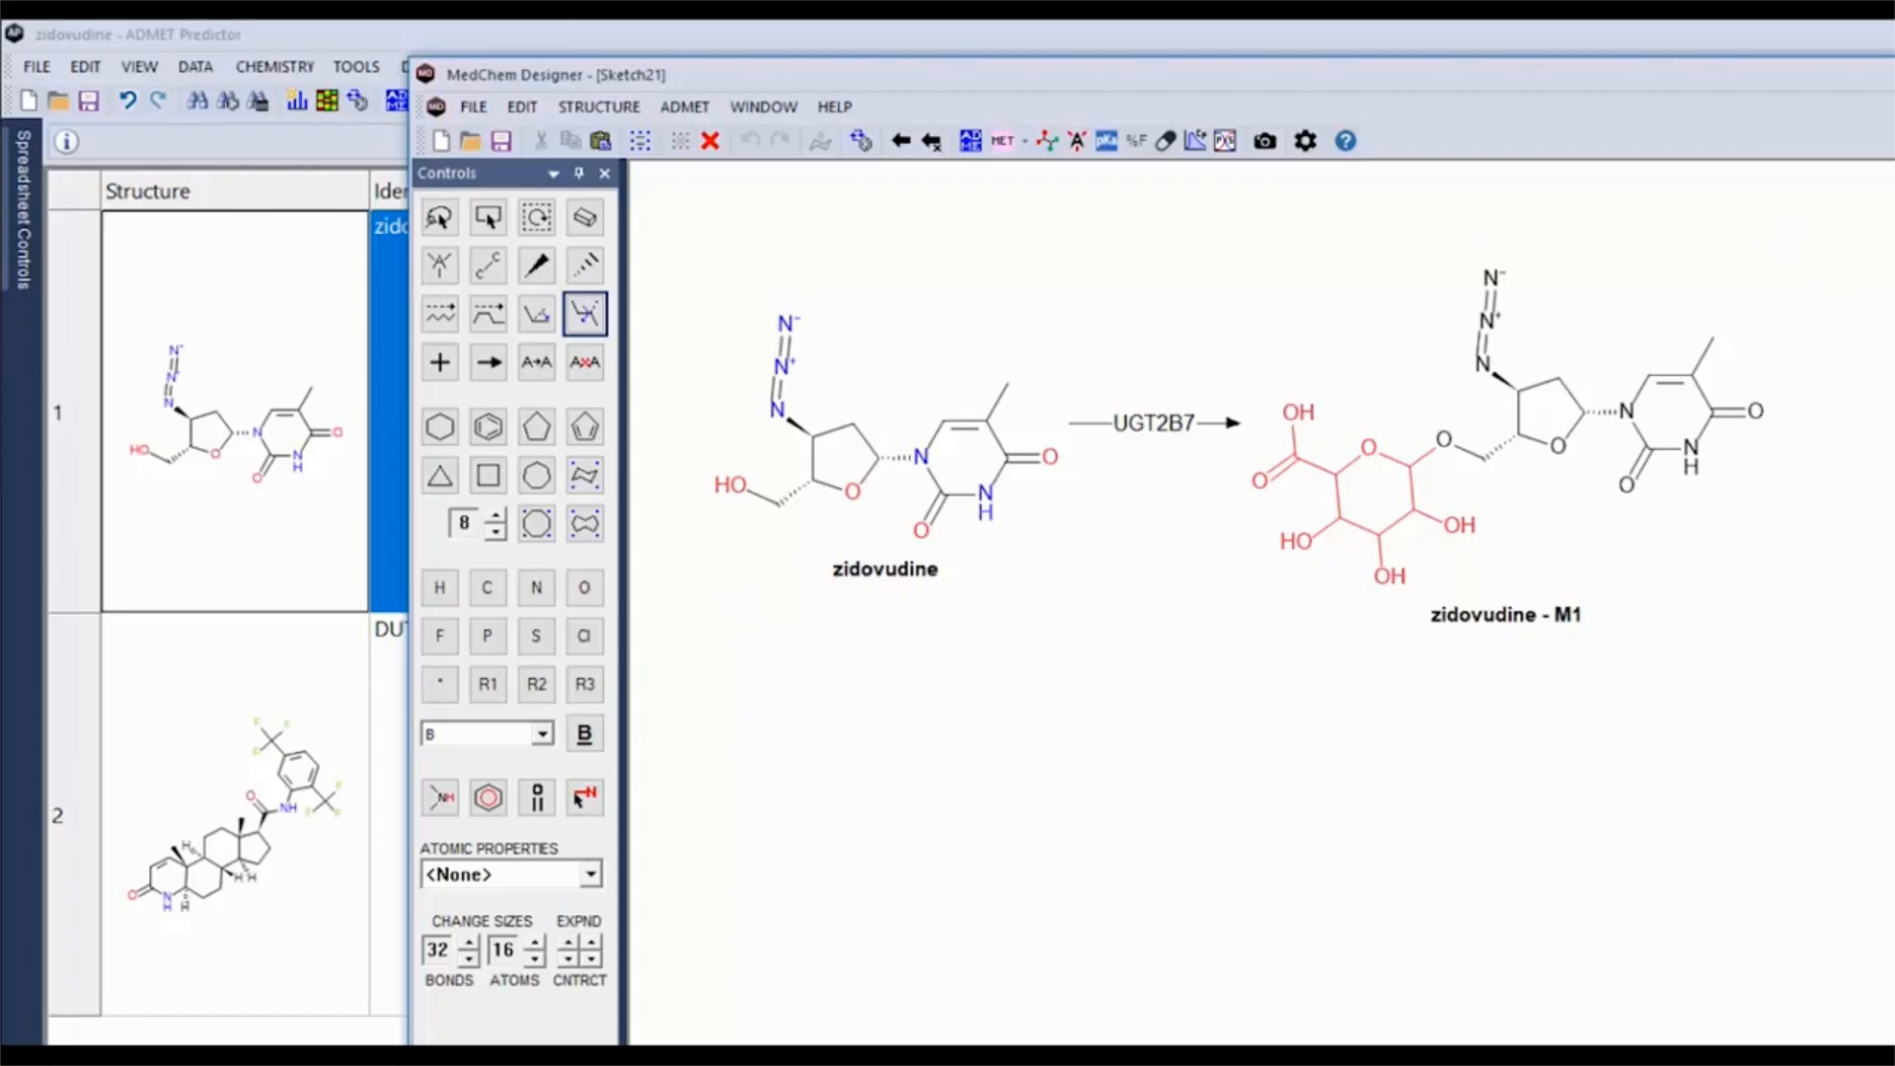
key(alt+F4)
click(1317, 827)
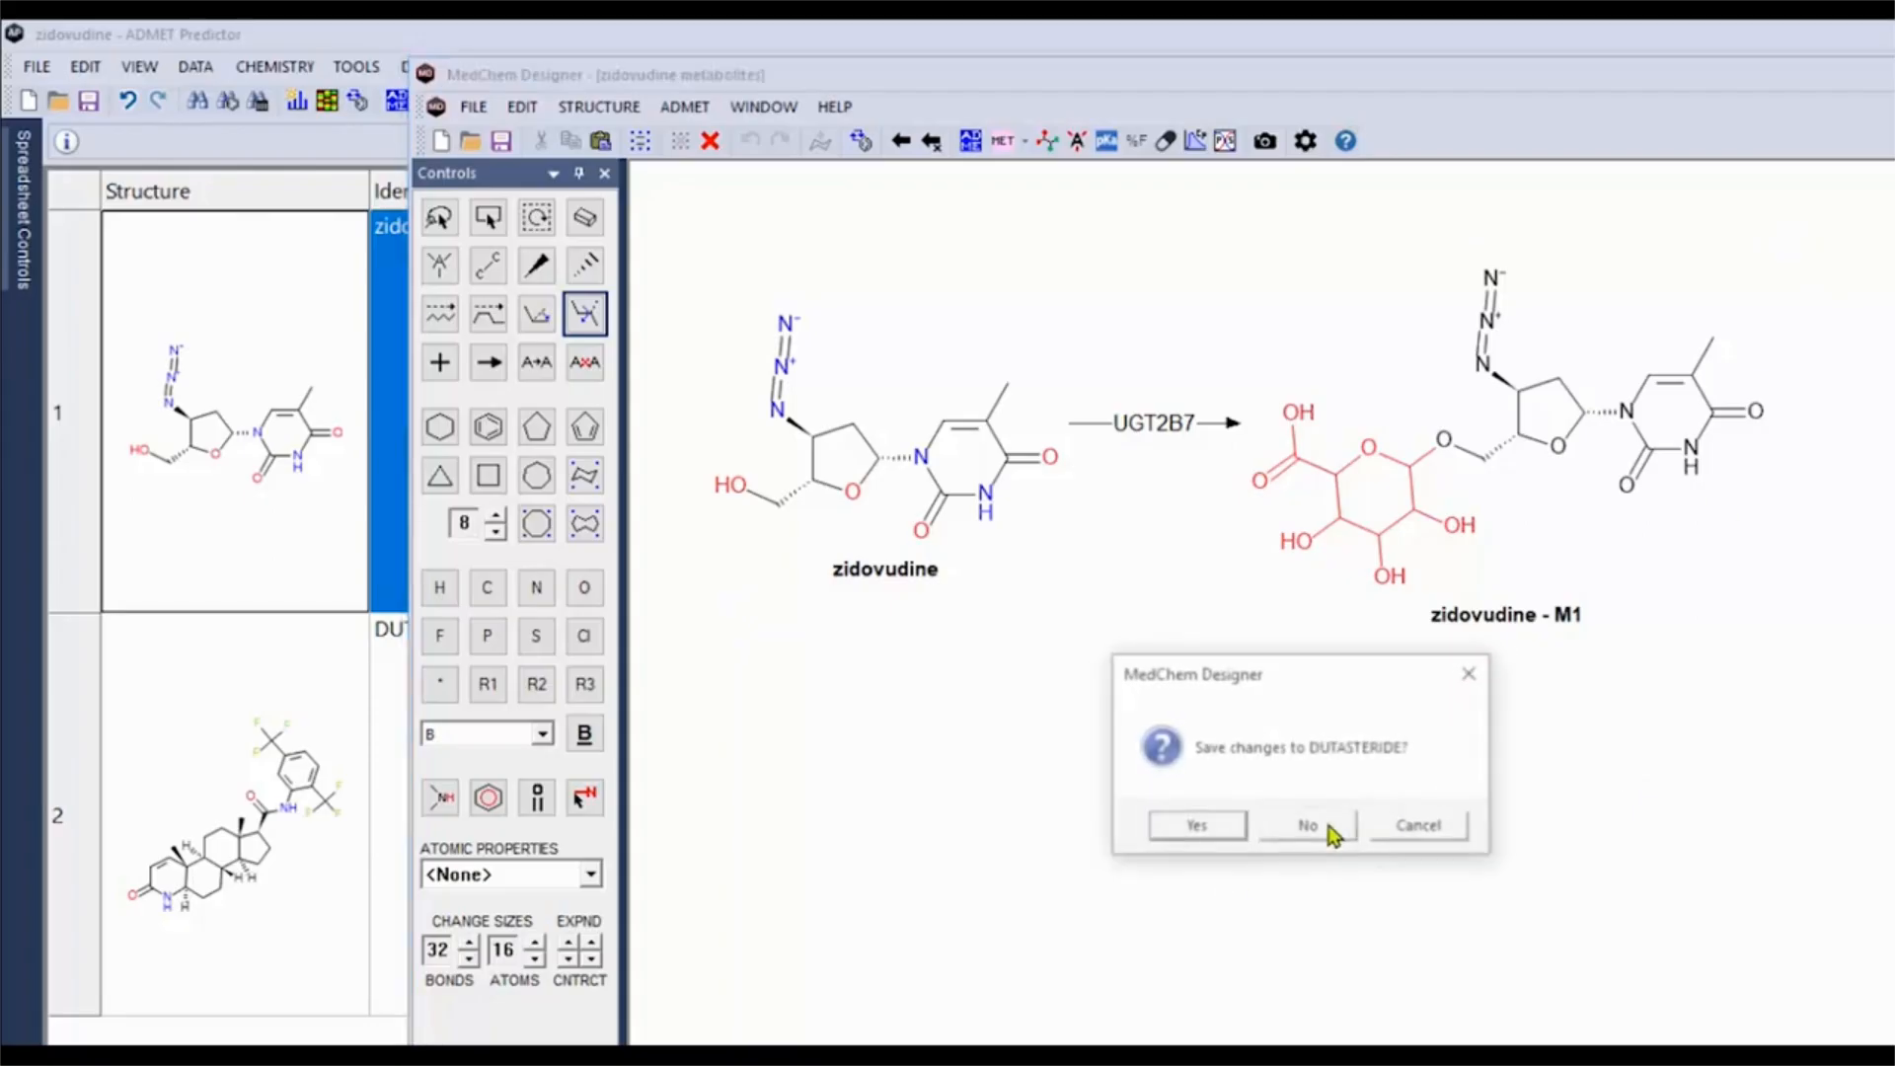
click(1318, 827)
- Generate the UGT metabolites of DUTASTERIDE in MedChem Designer and return to its UGT substrate chart in ADMET Predictor
double_click(305, 872)
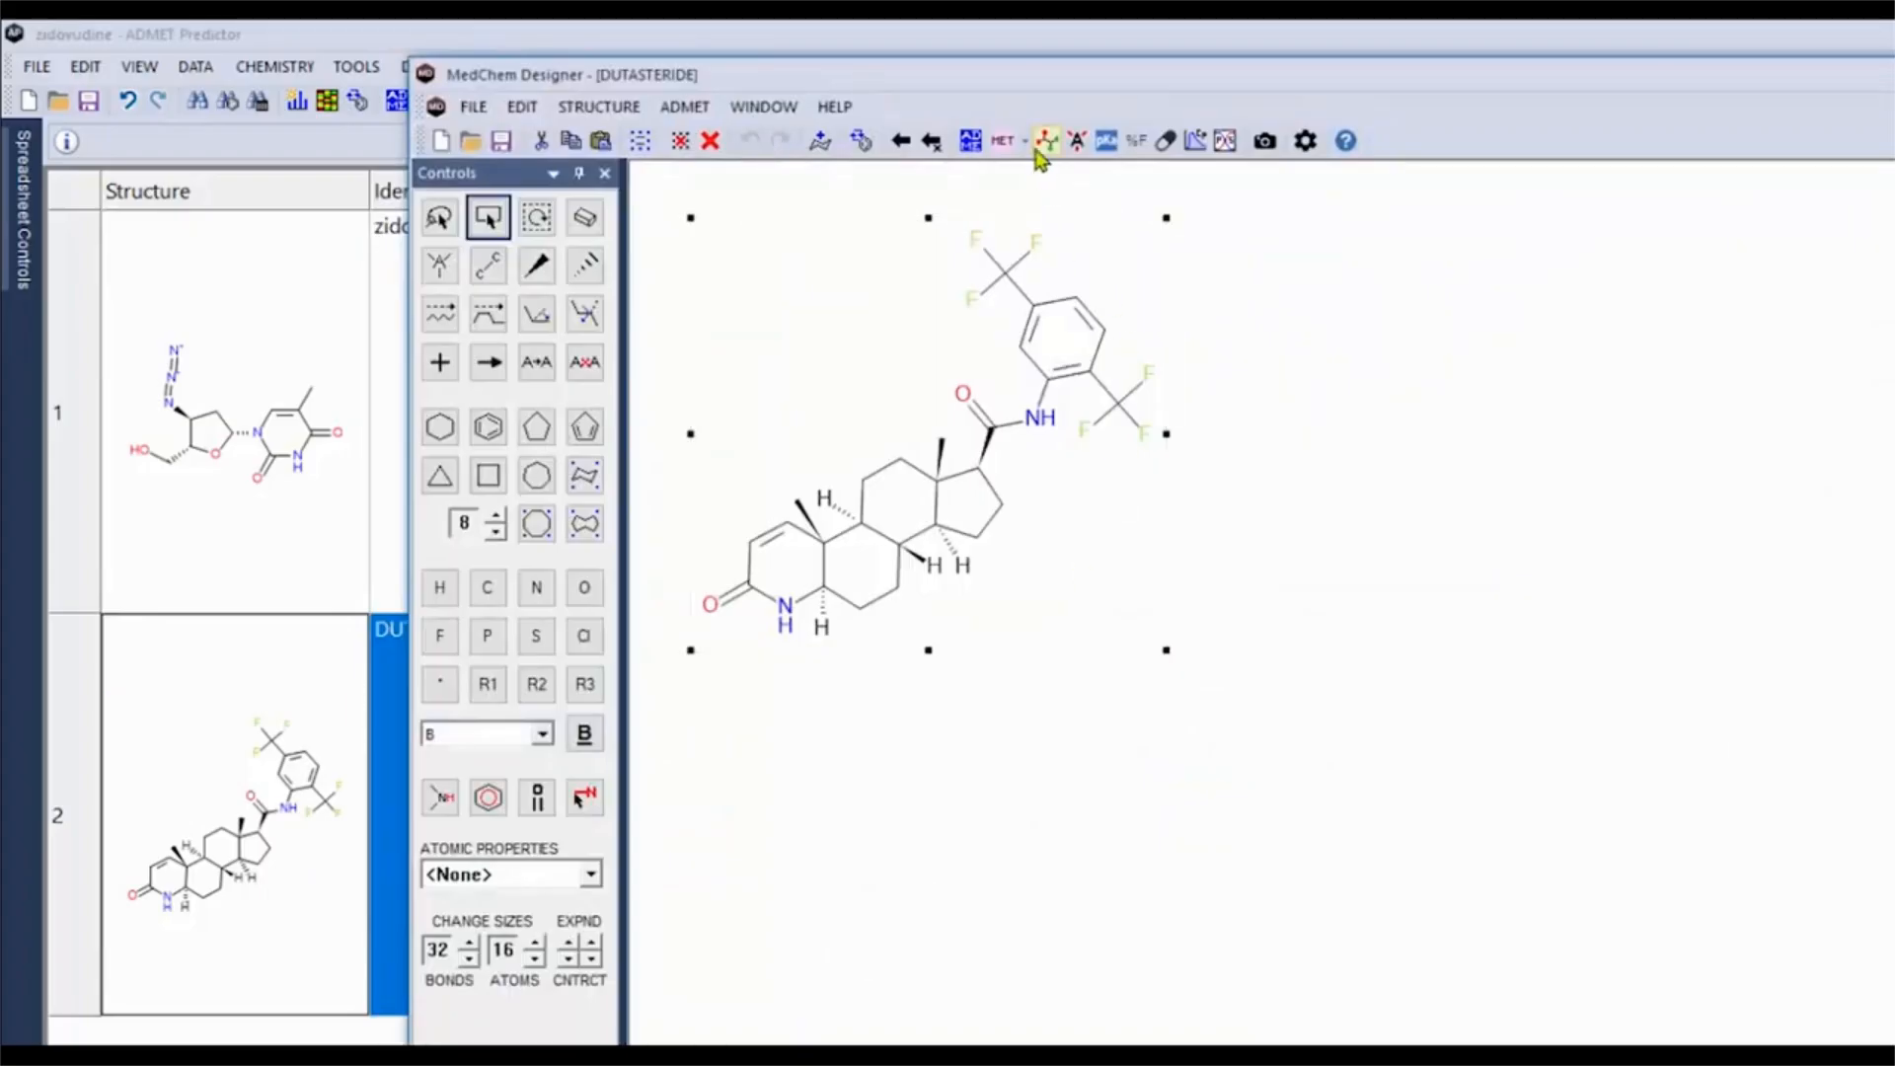
click(1024, 143)
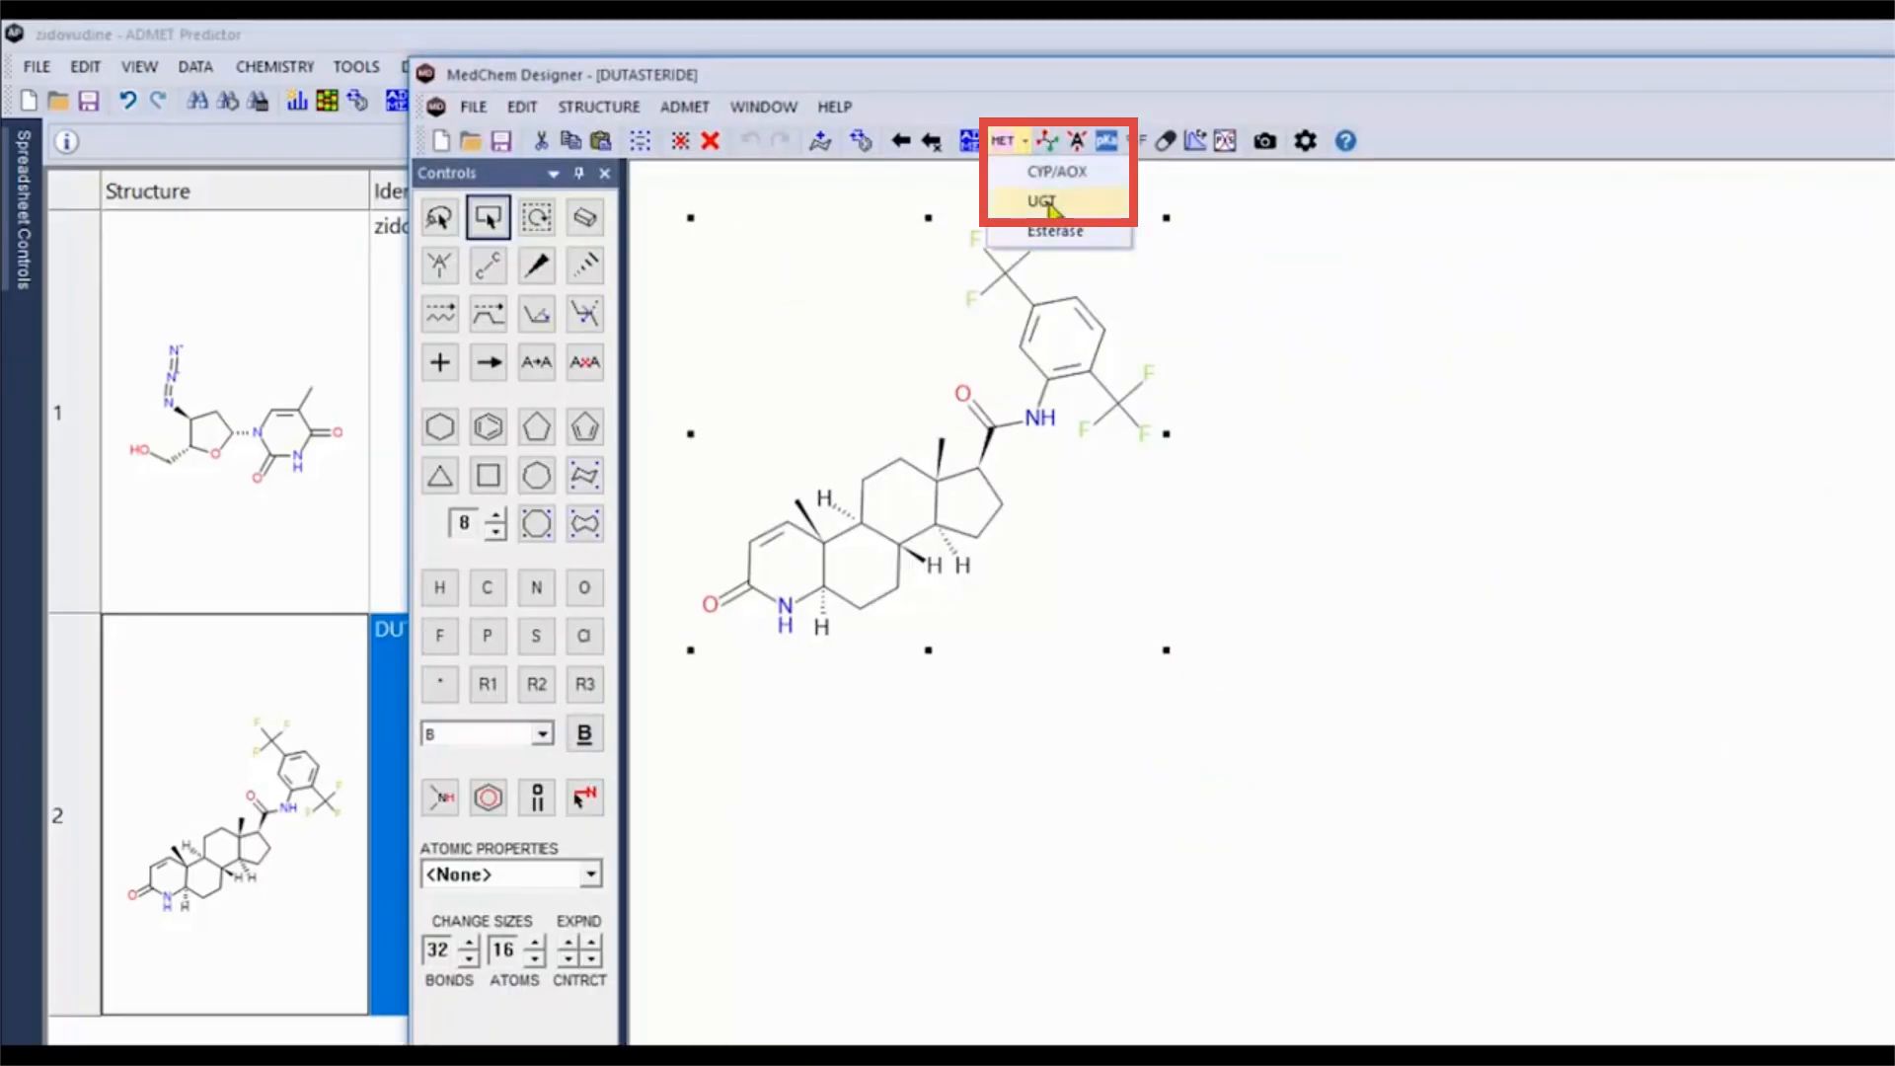
click(1044, 202)
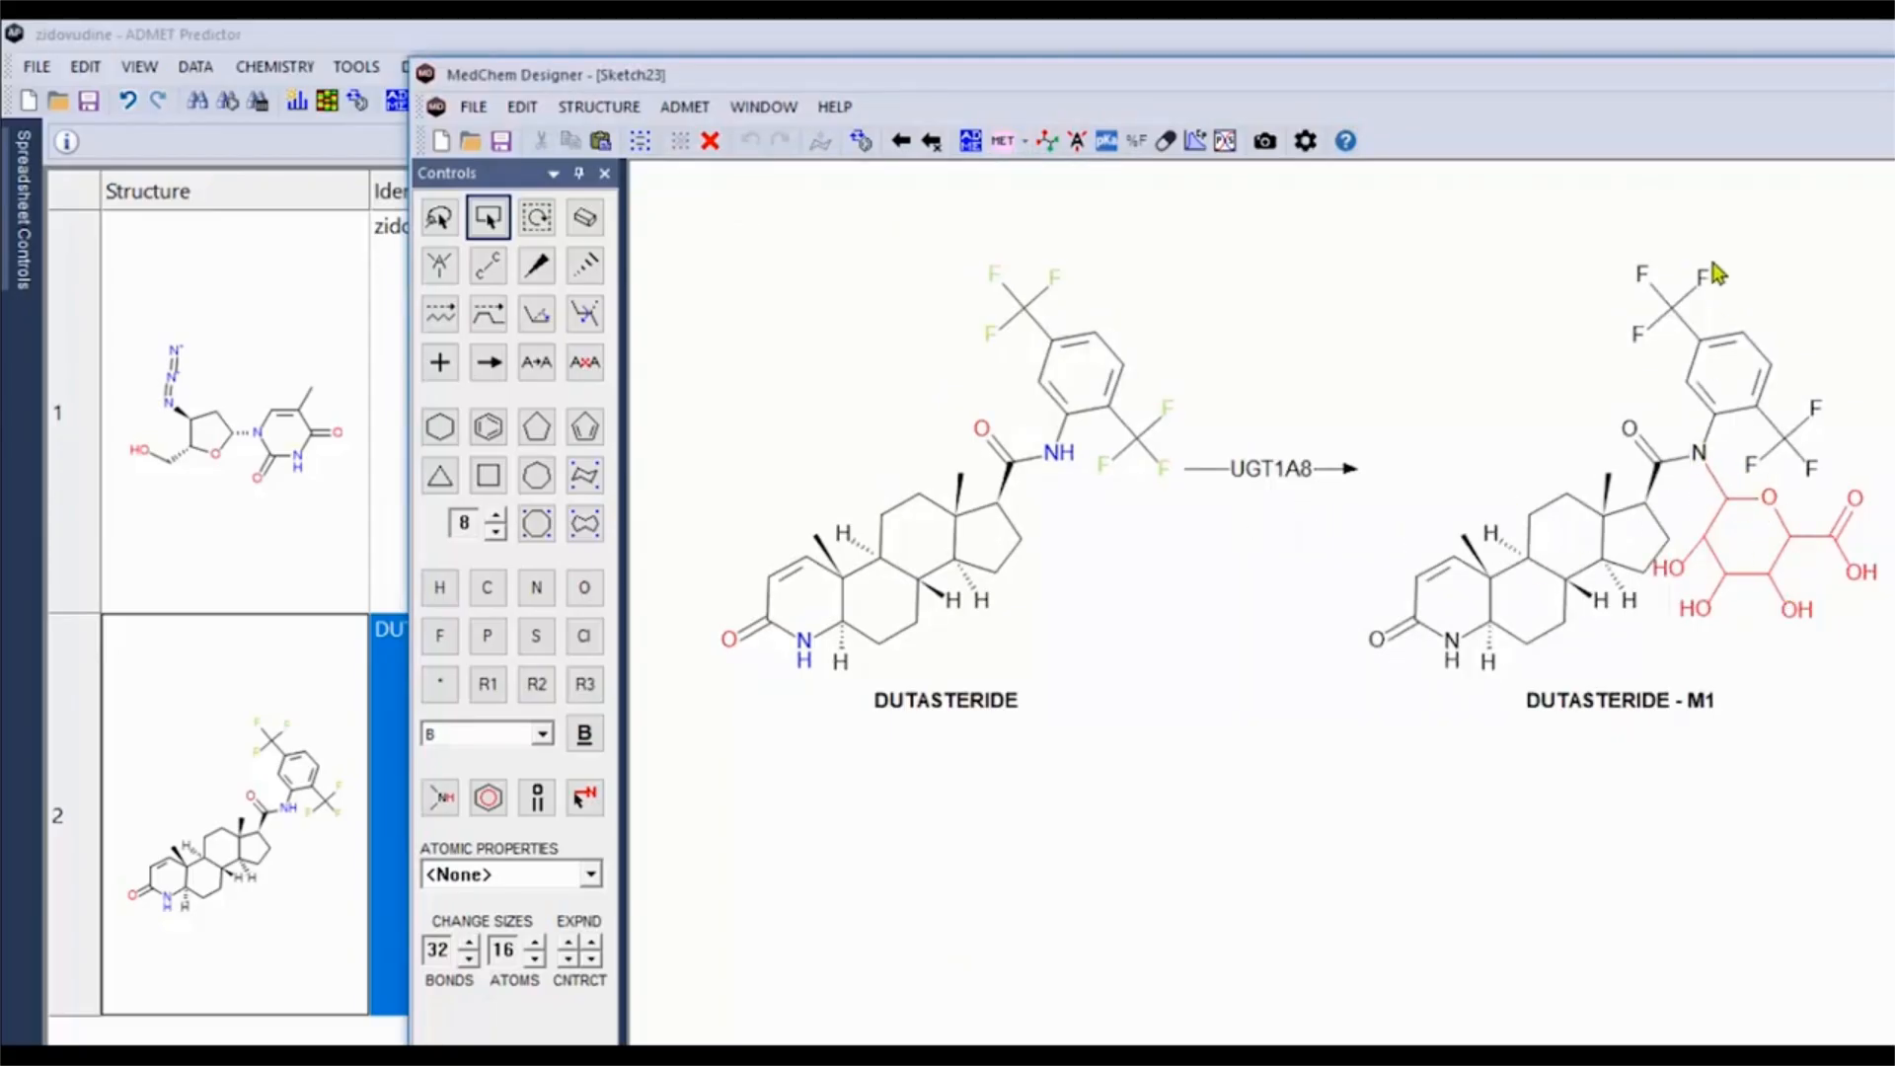
drag(1690, 88, 1599, 1041)
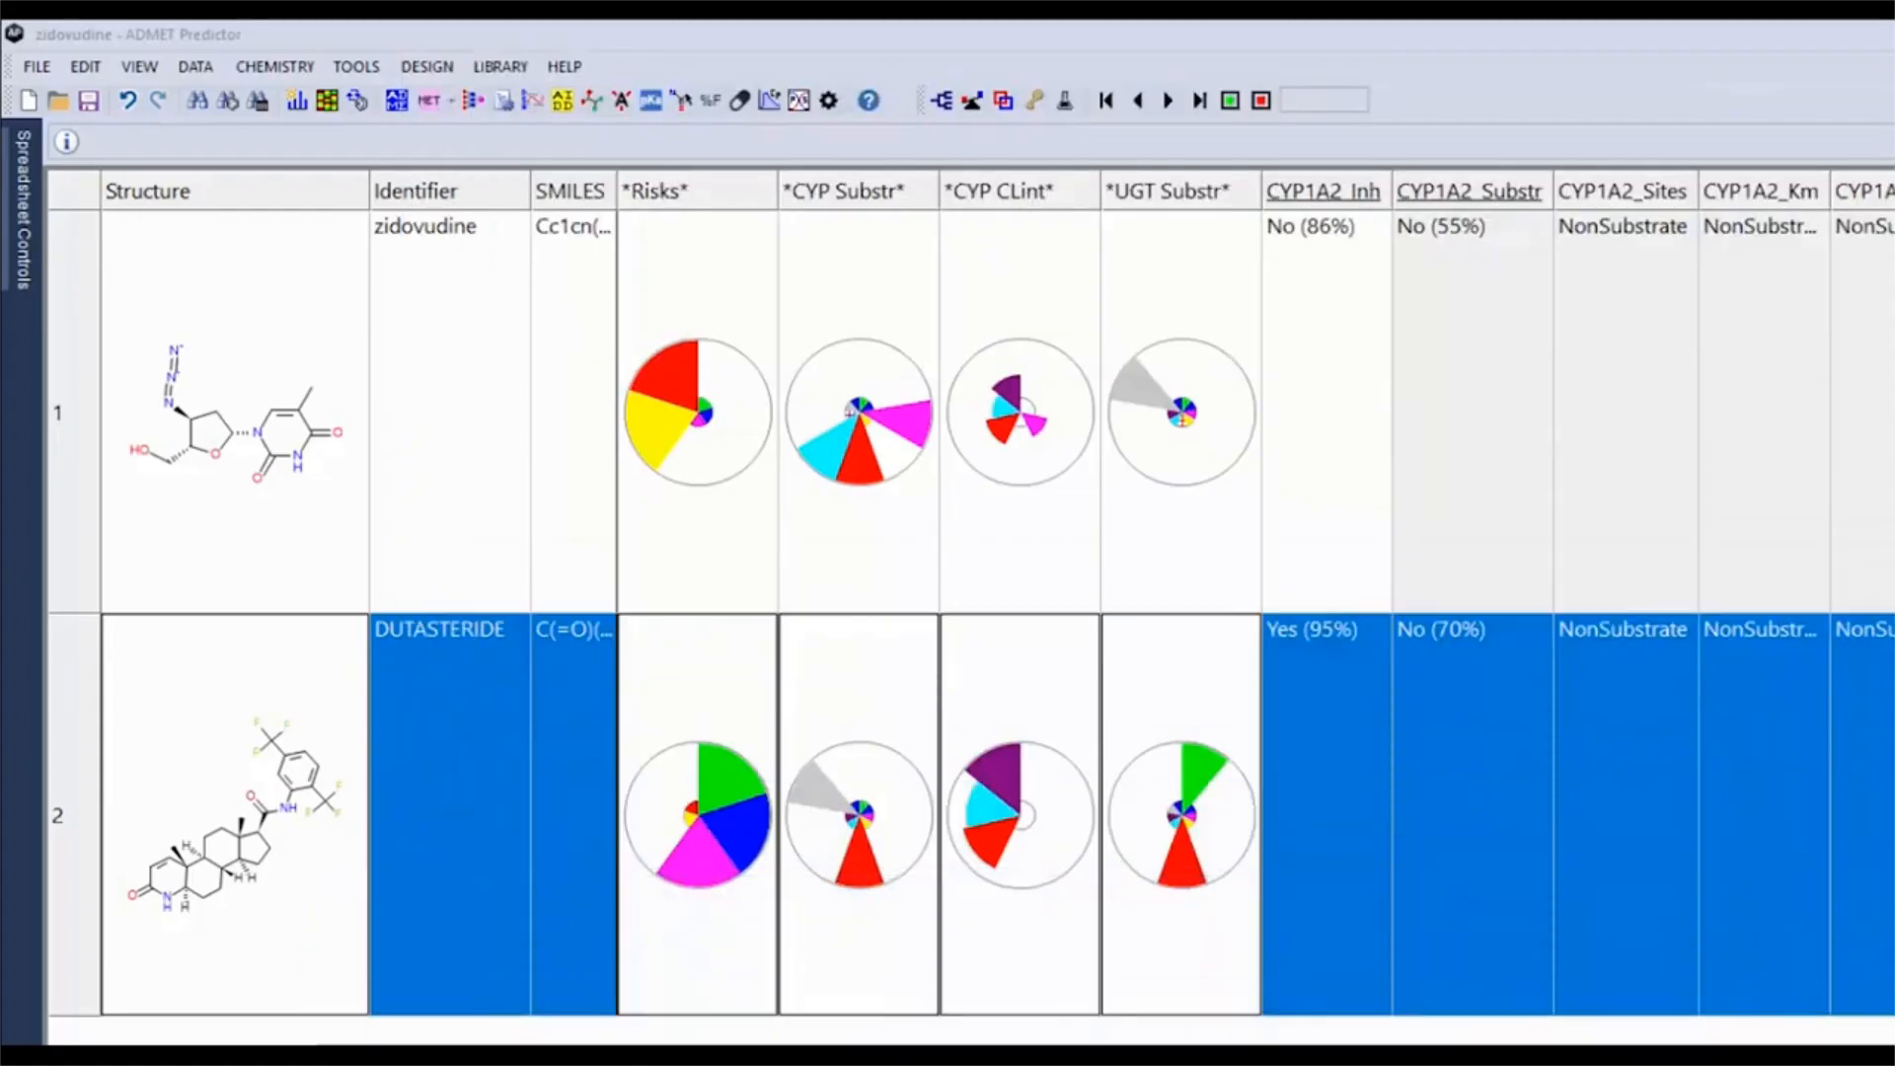
mouse_move(1202, 804)
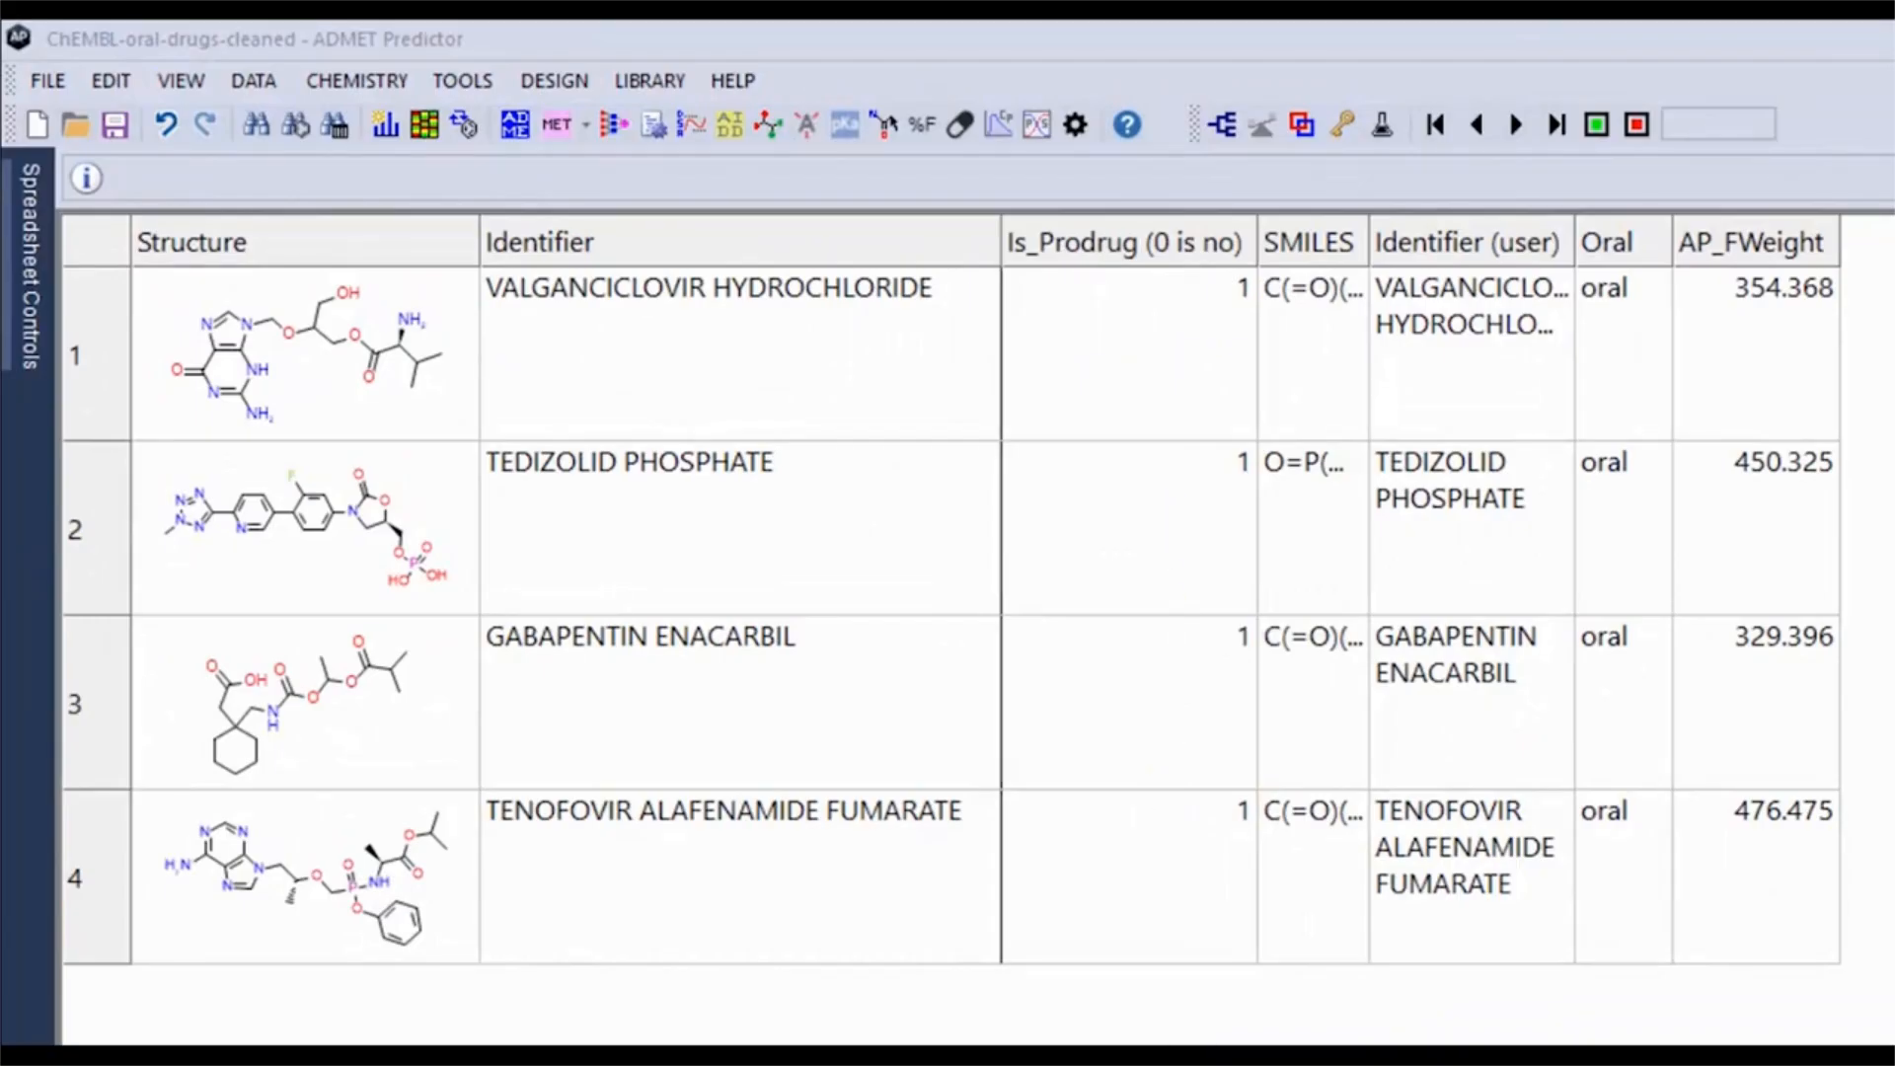
- Generate the esterase metabolites of VALGANCICLOVIR HYDROCHLORIDE in MedChem Designer and close the sketches without saving
double_click(330, 400)
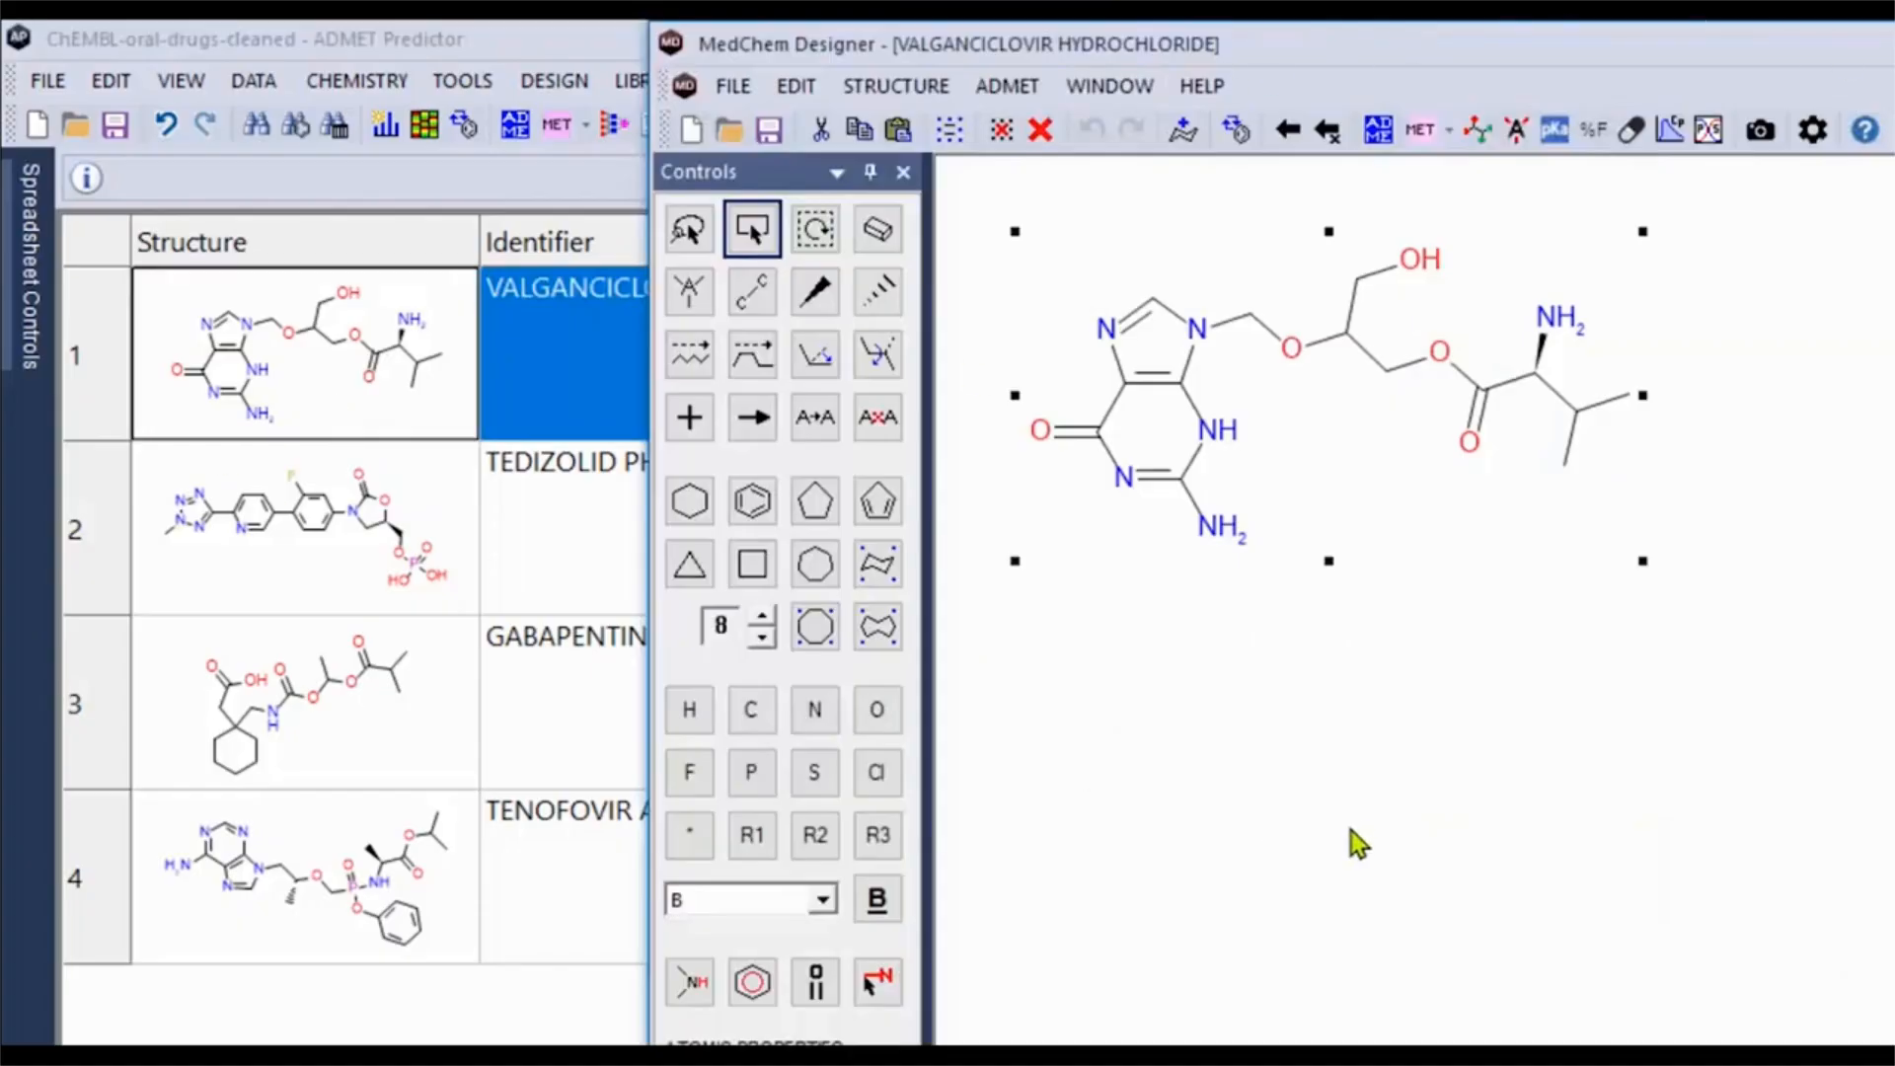
click(1448, 135)
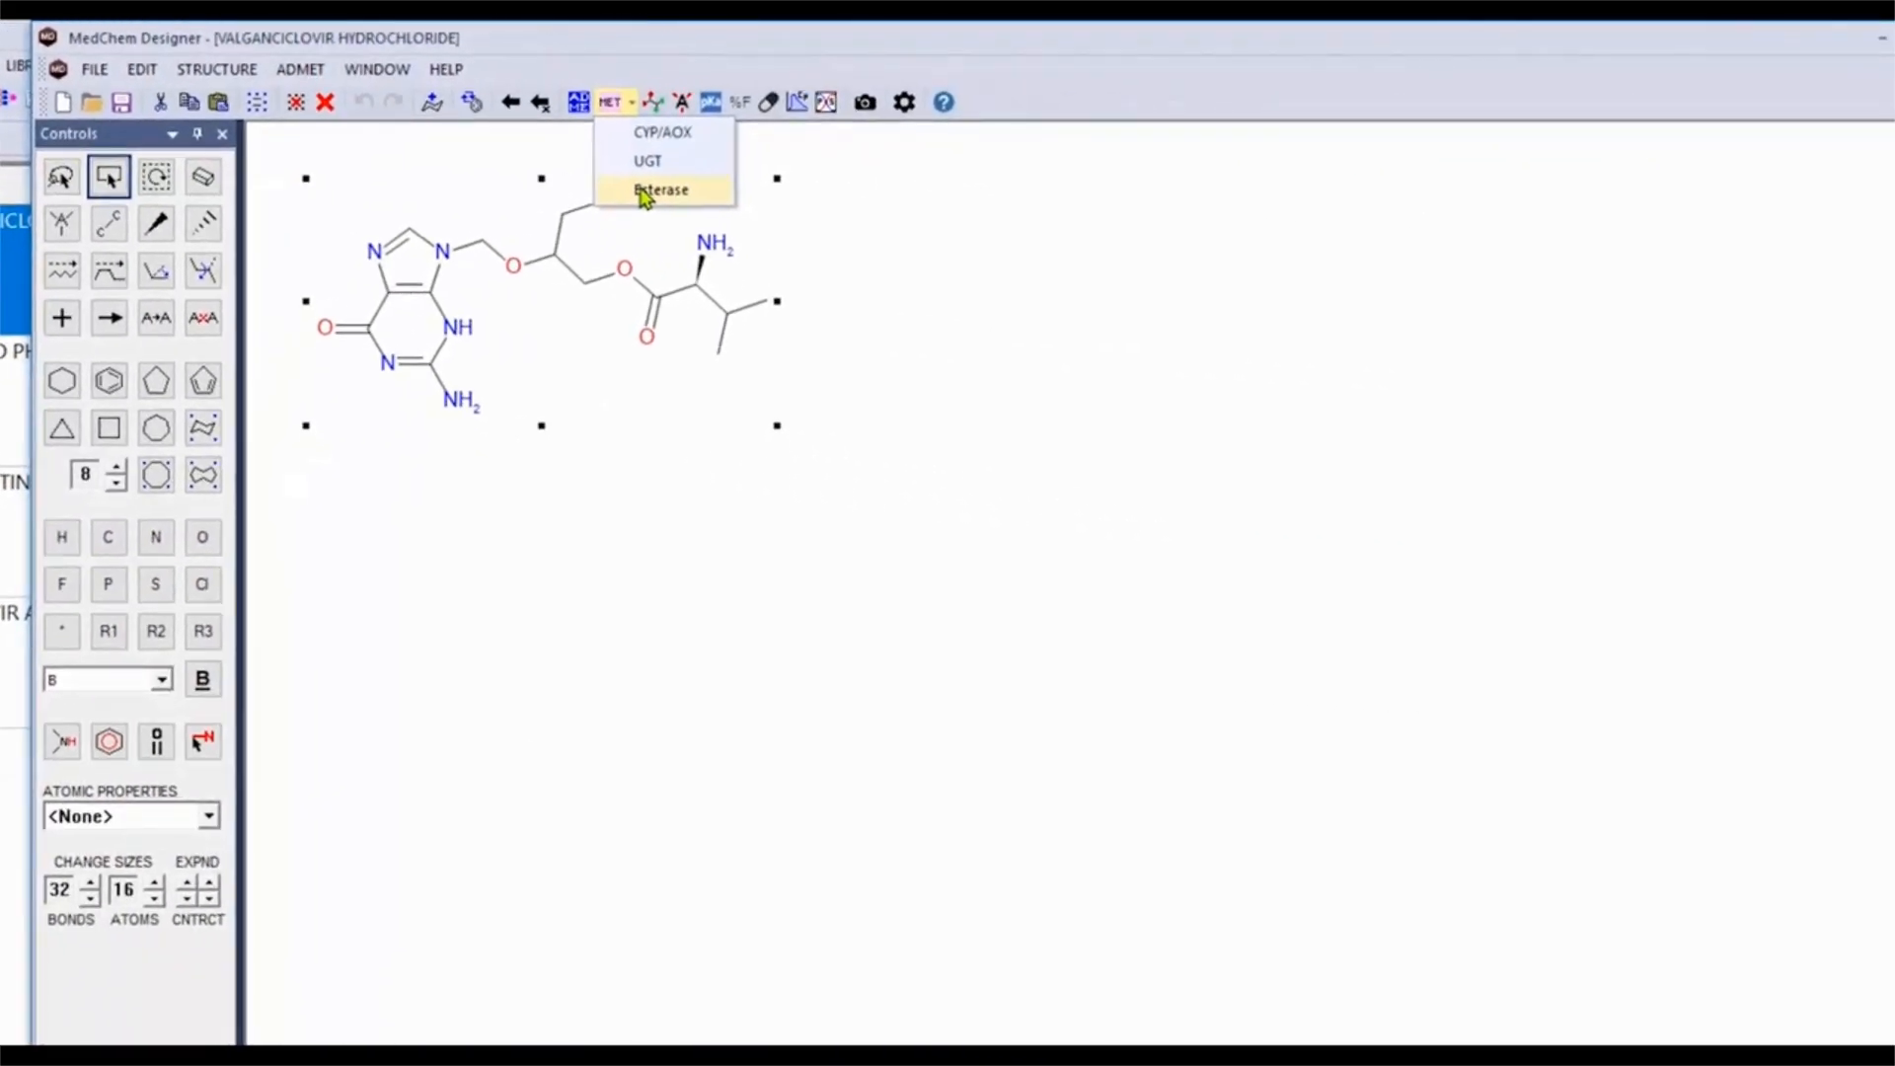
click(1481, 247)
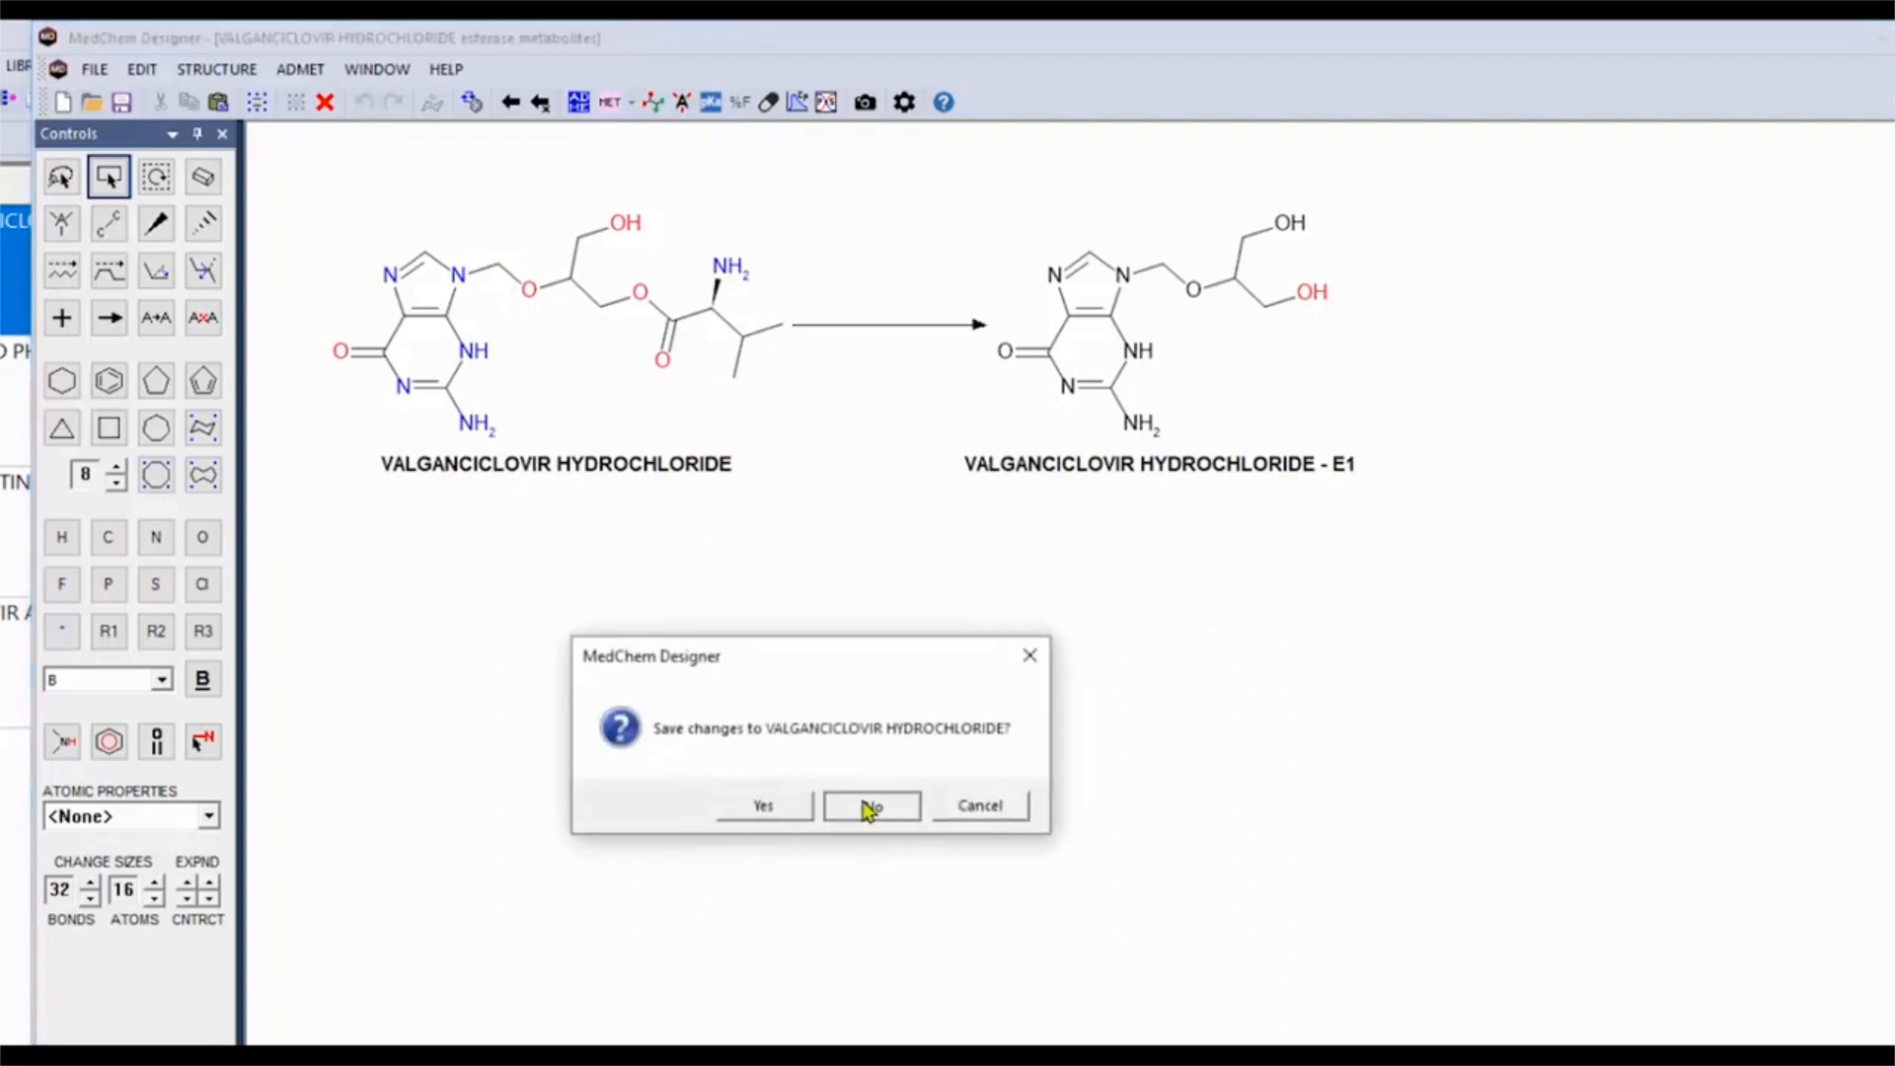
click(867, 802)
- Generate the esterase metabolites of TEDIZOLID PHOSPHATE in MedChem Designer and close its sketches
click(342, 532)
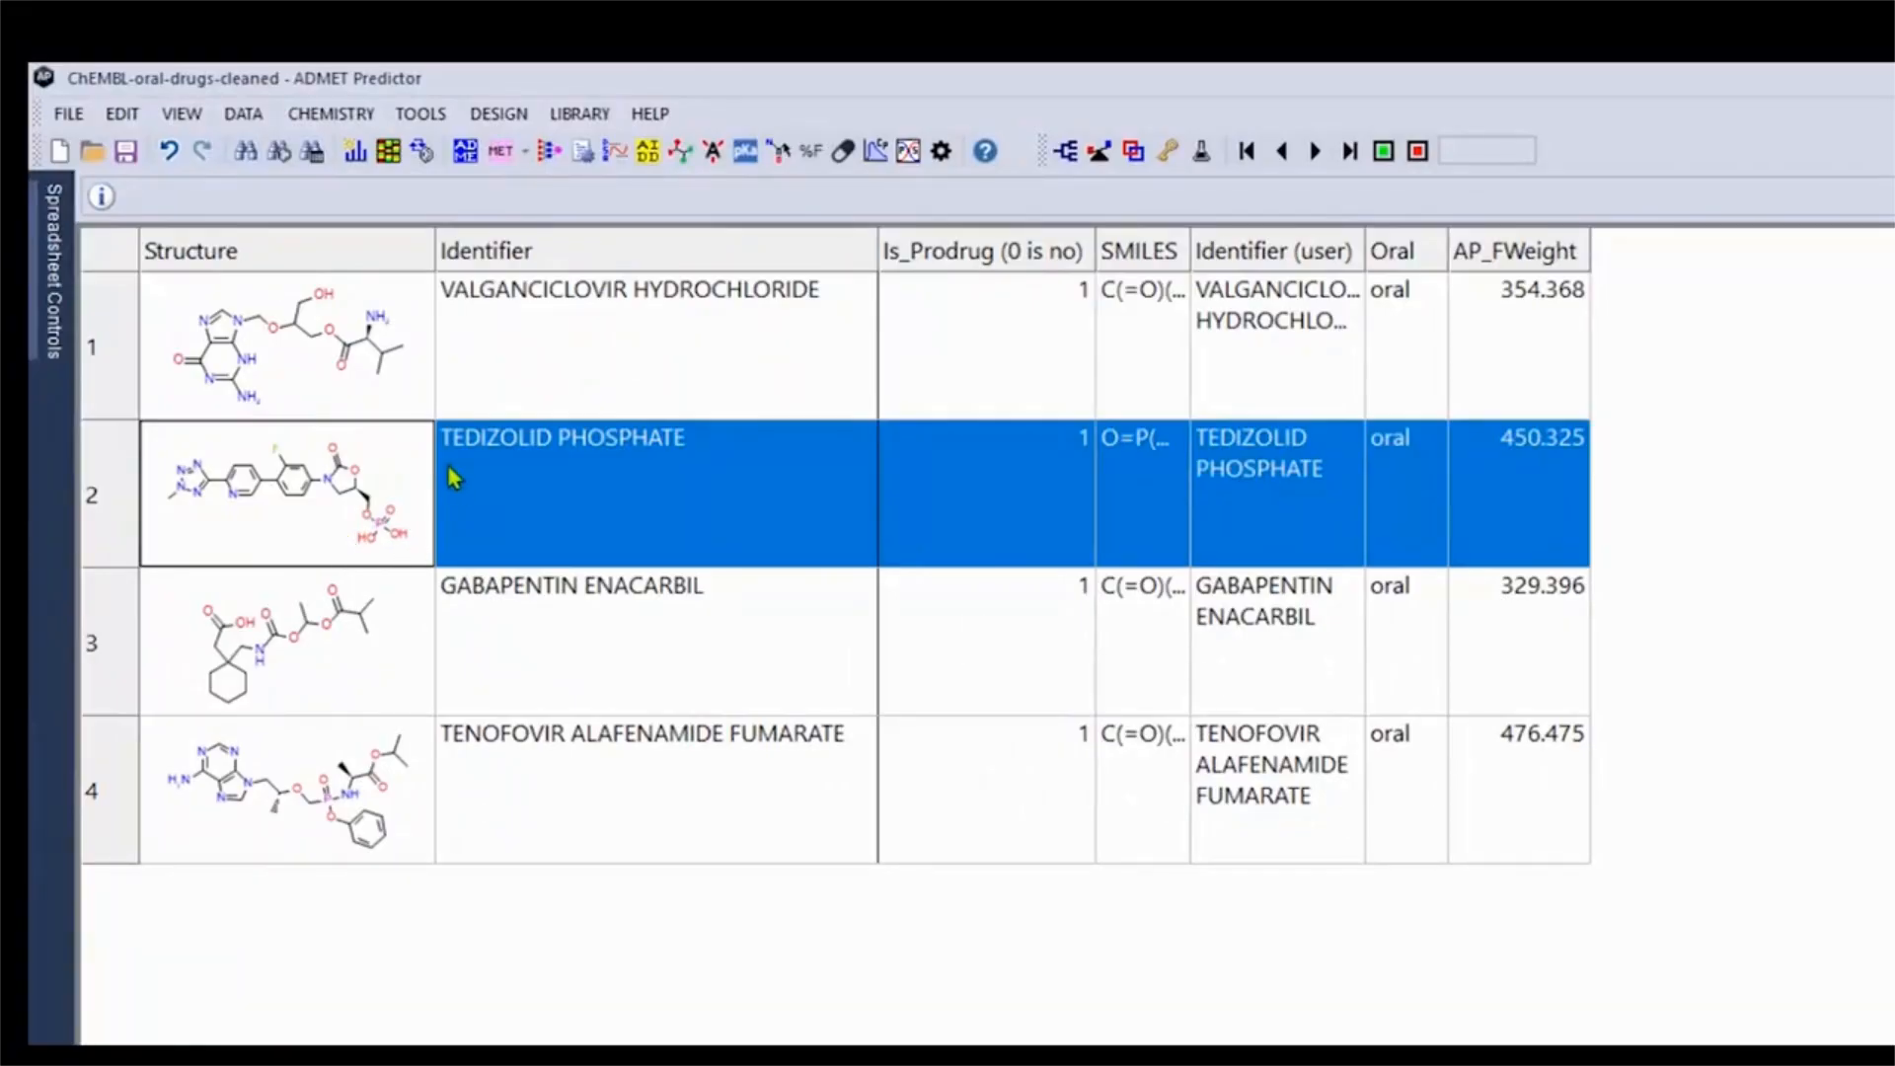
double_click(280, 521)
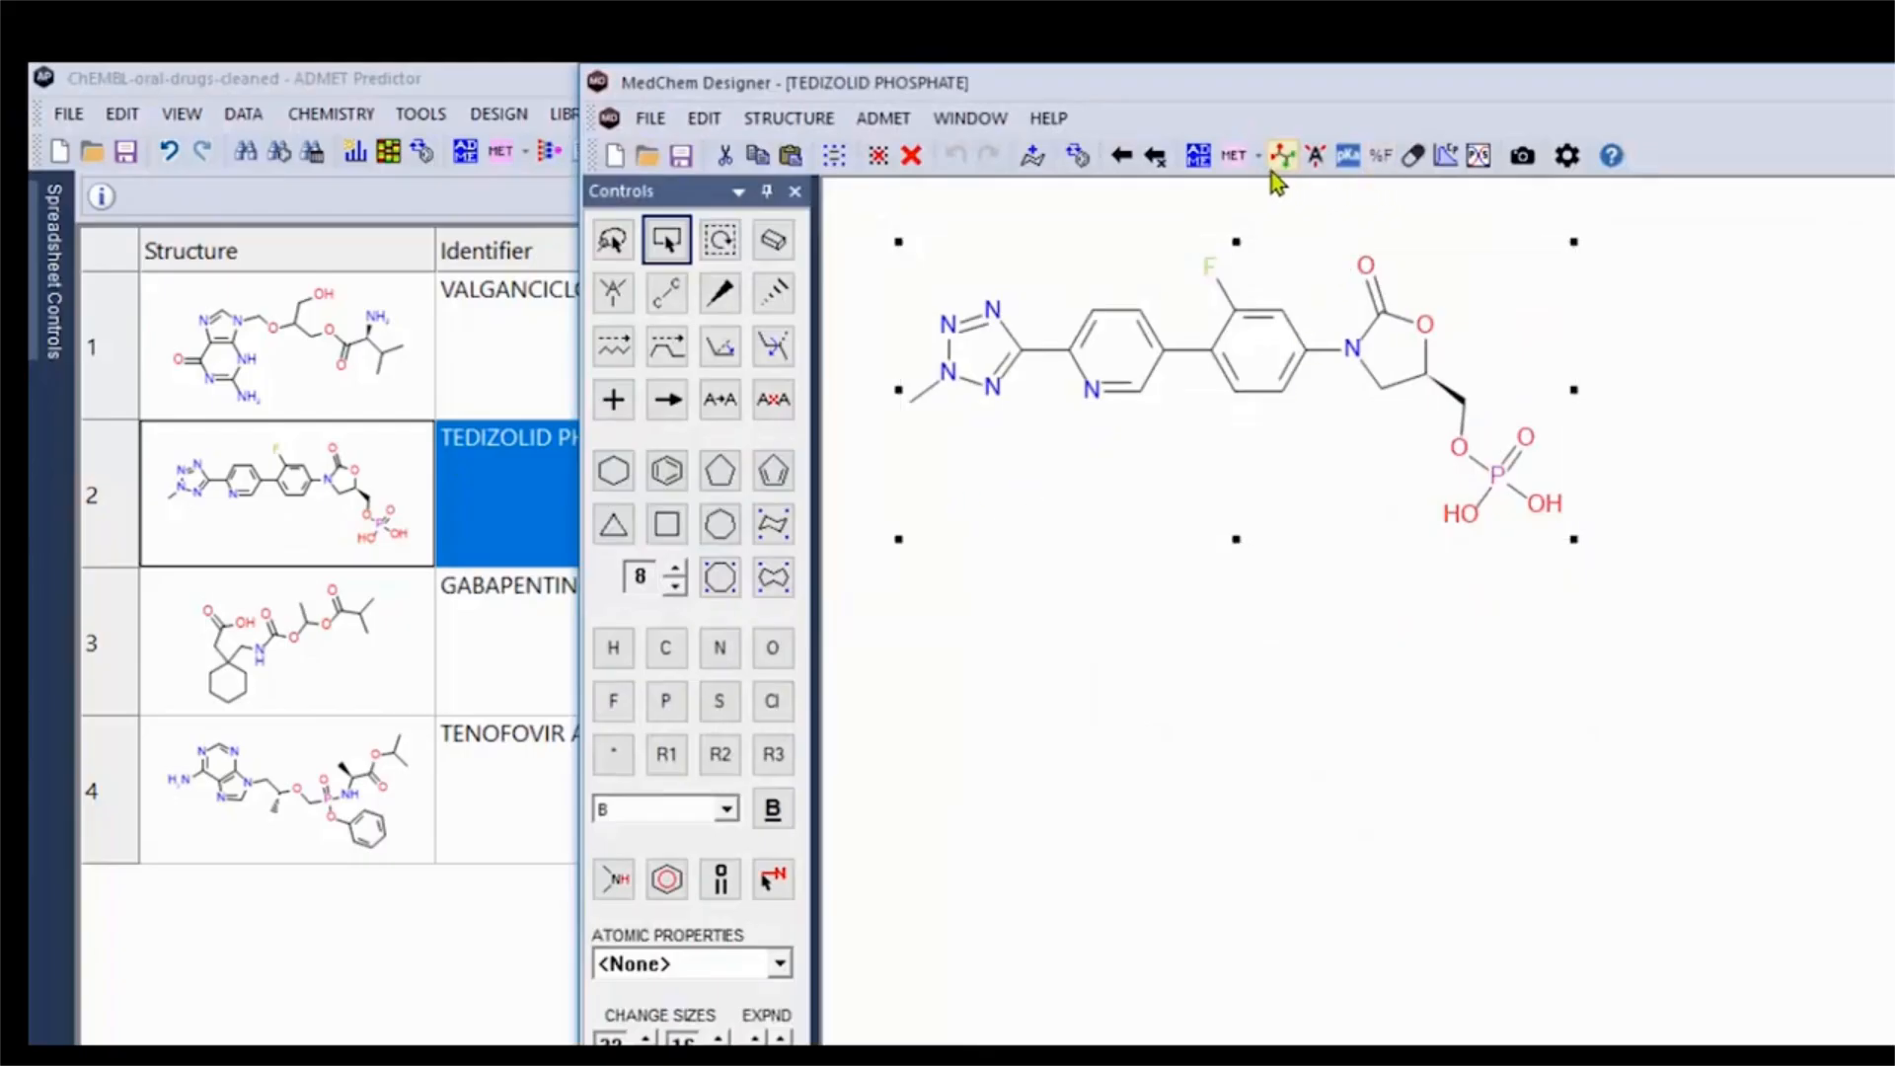
click(1258, 158)
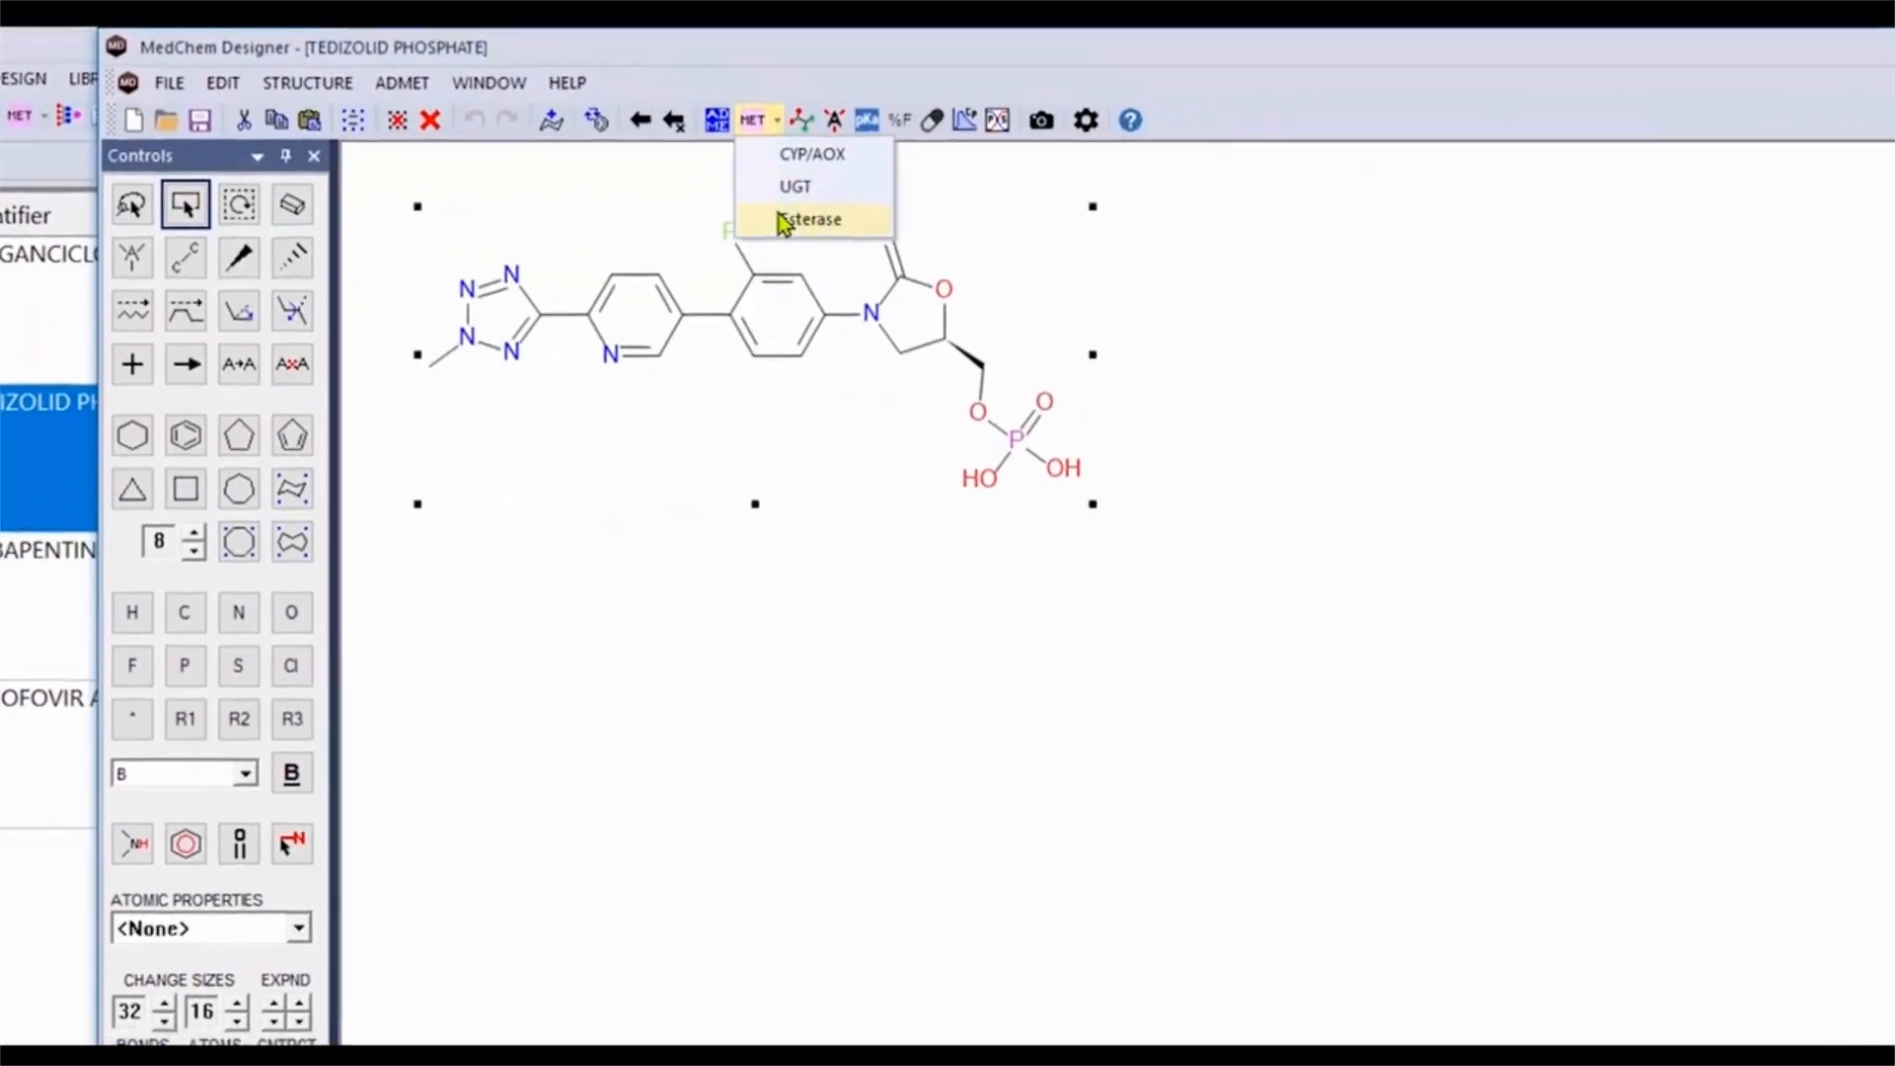
click(1080, 240)
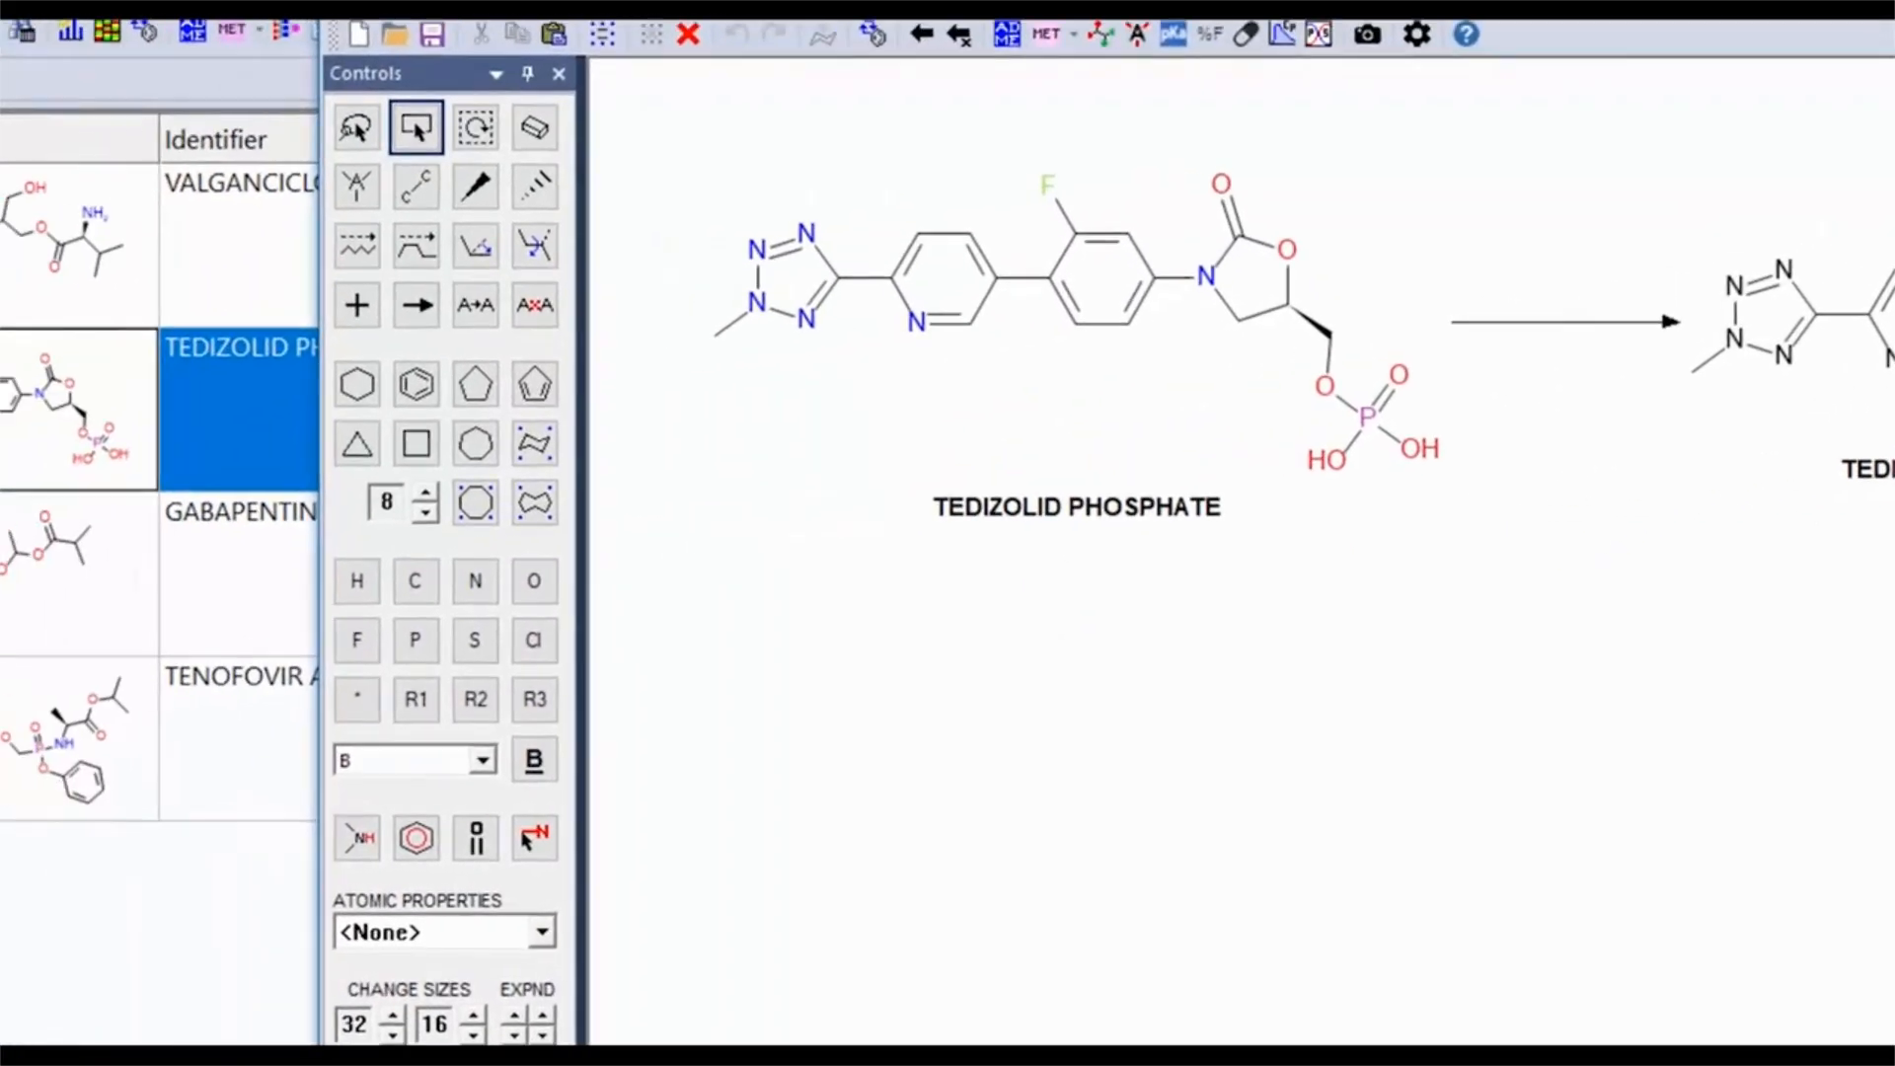
key(alt+F4)
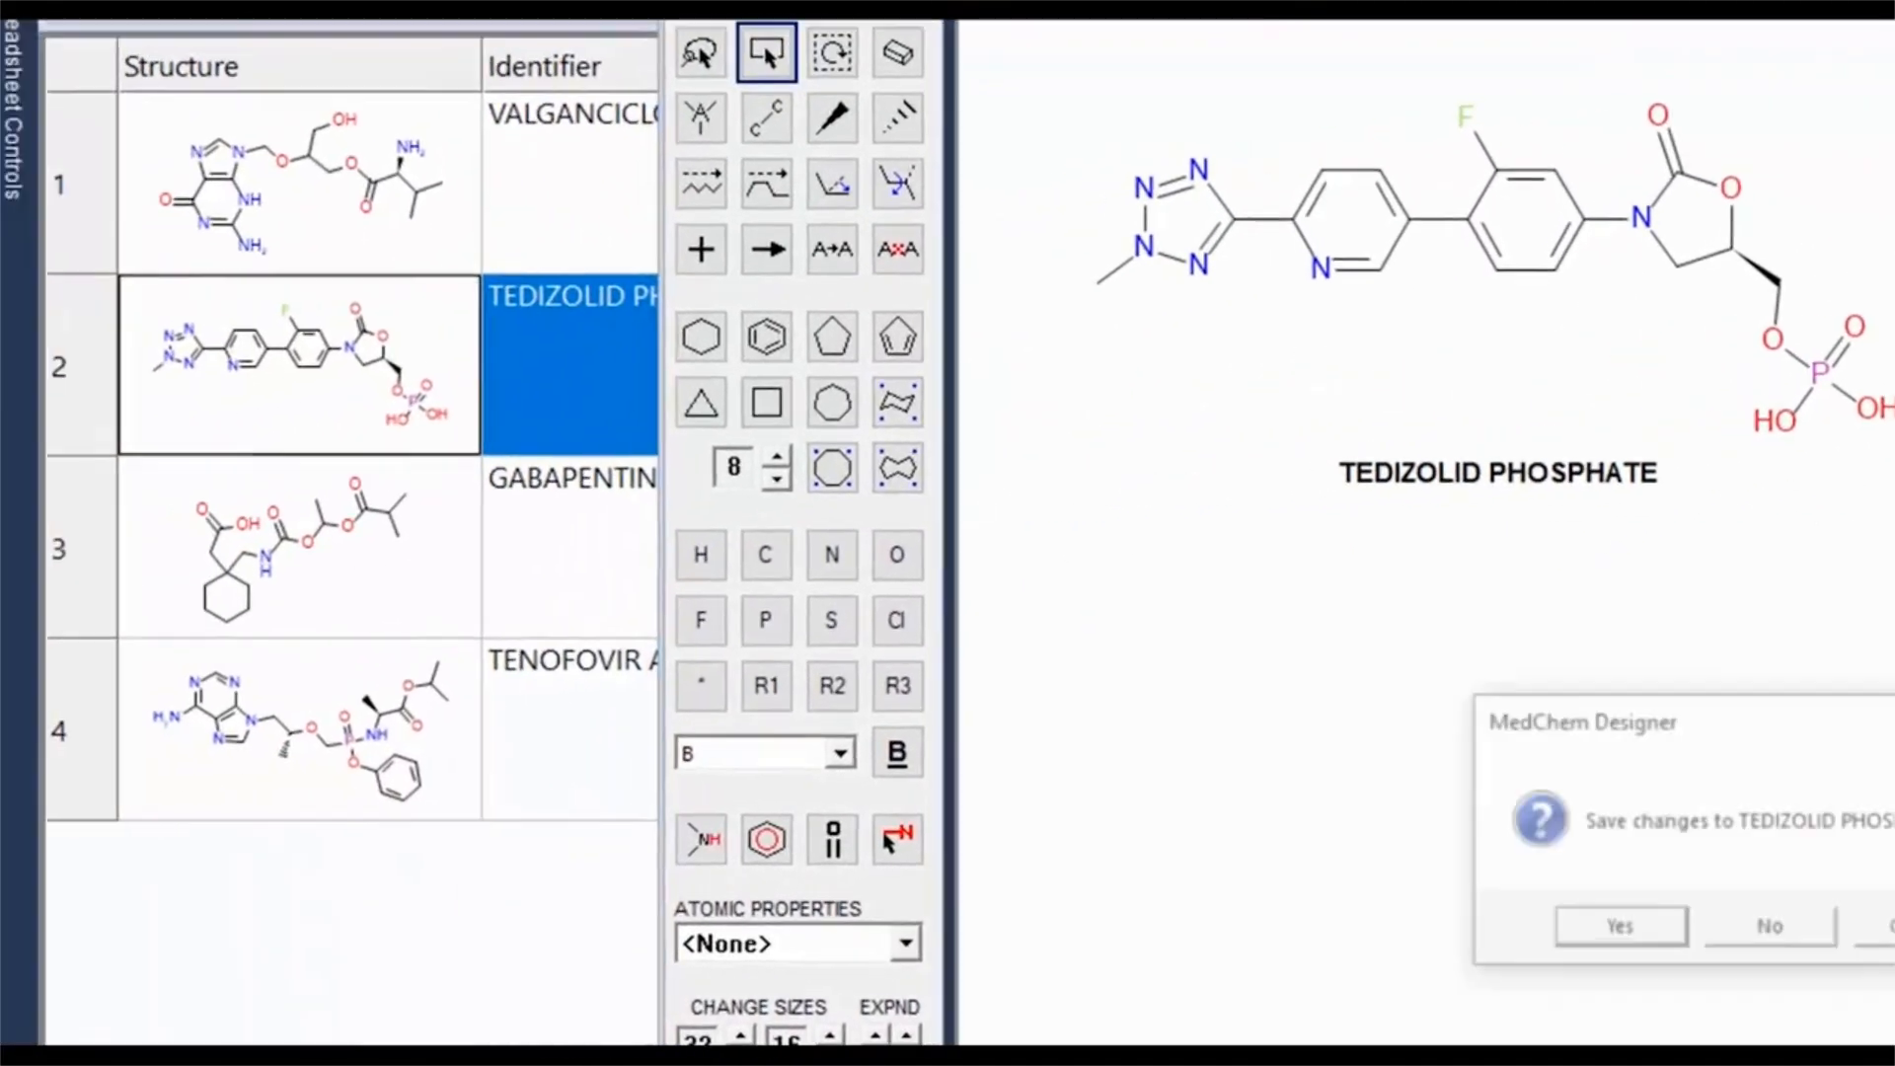
- Generate the esterase metabolites of GABAPENTIN ENACARBIL in MedChem Designer and close the sketches without saving
click(383, 609)
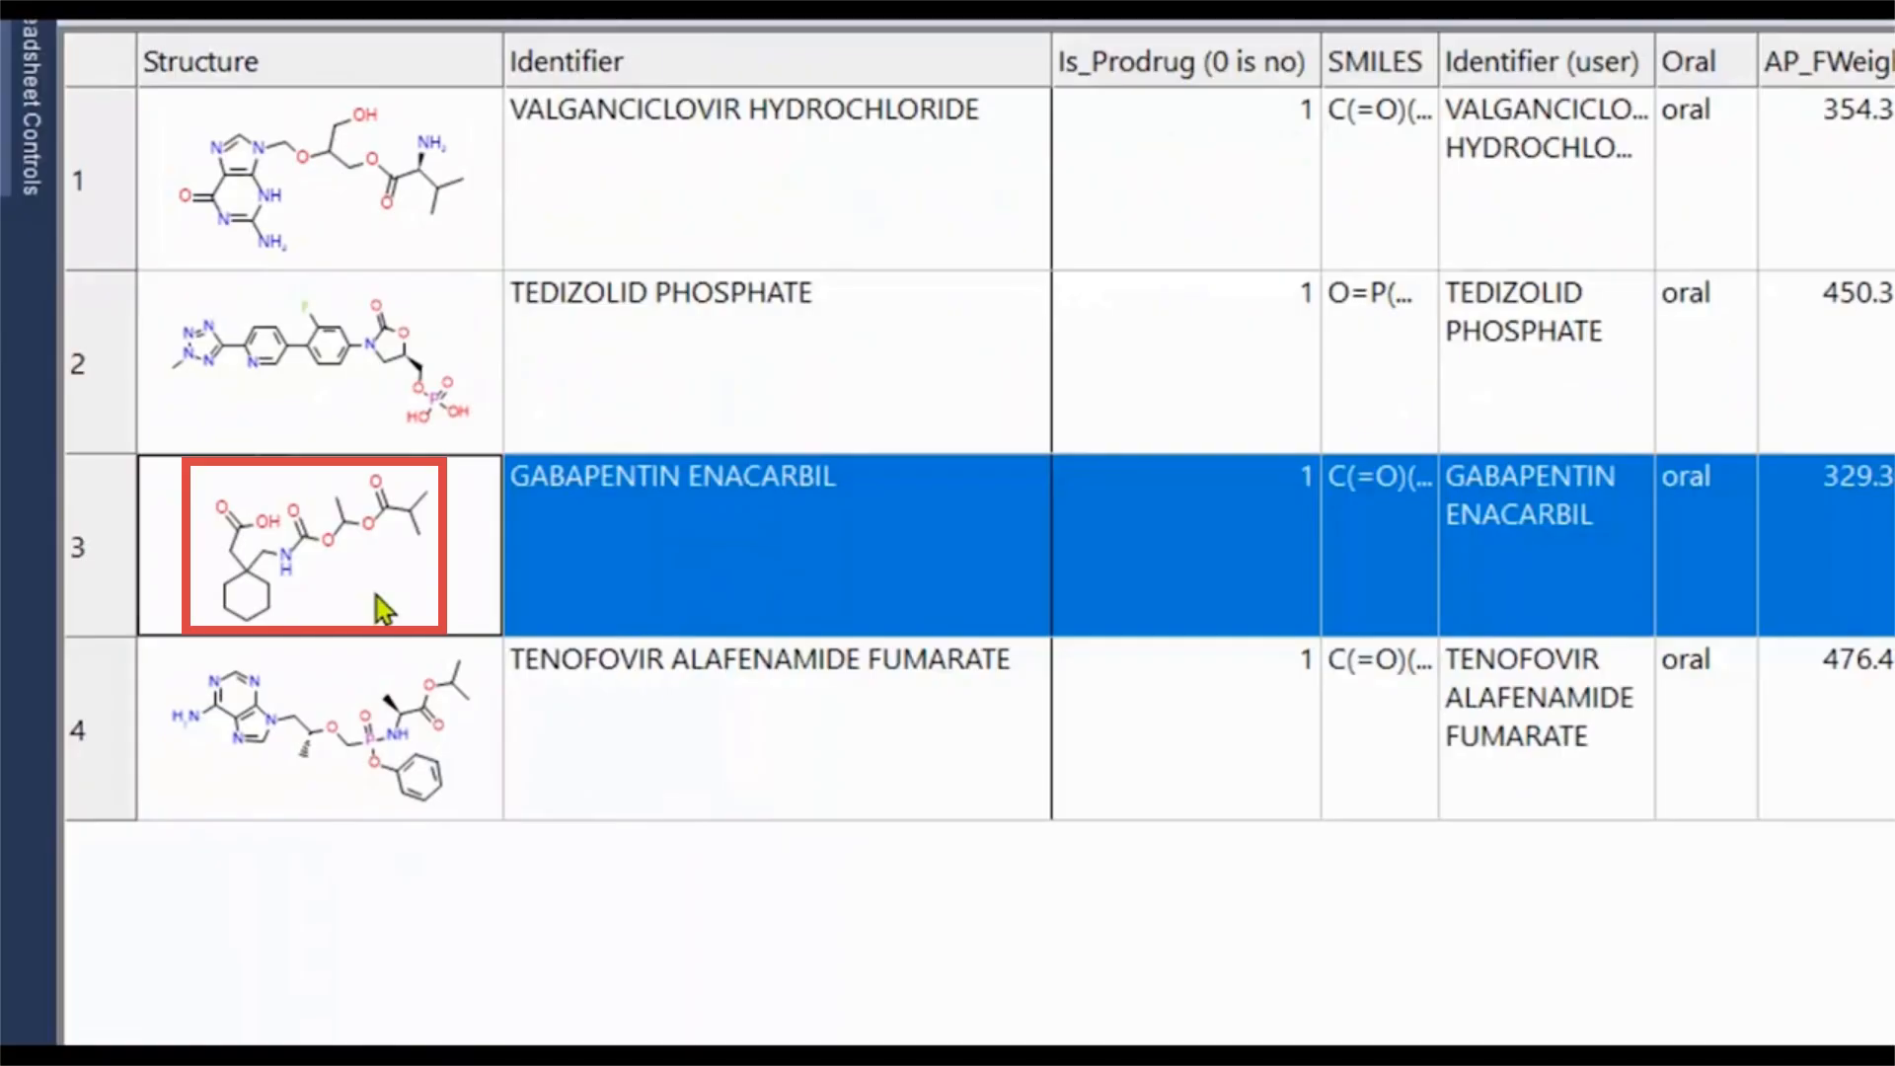
double_click(383, 609)
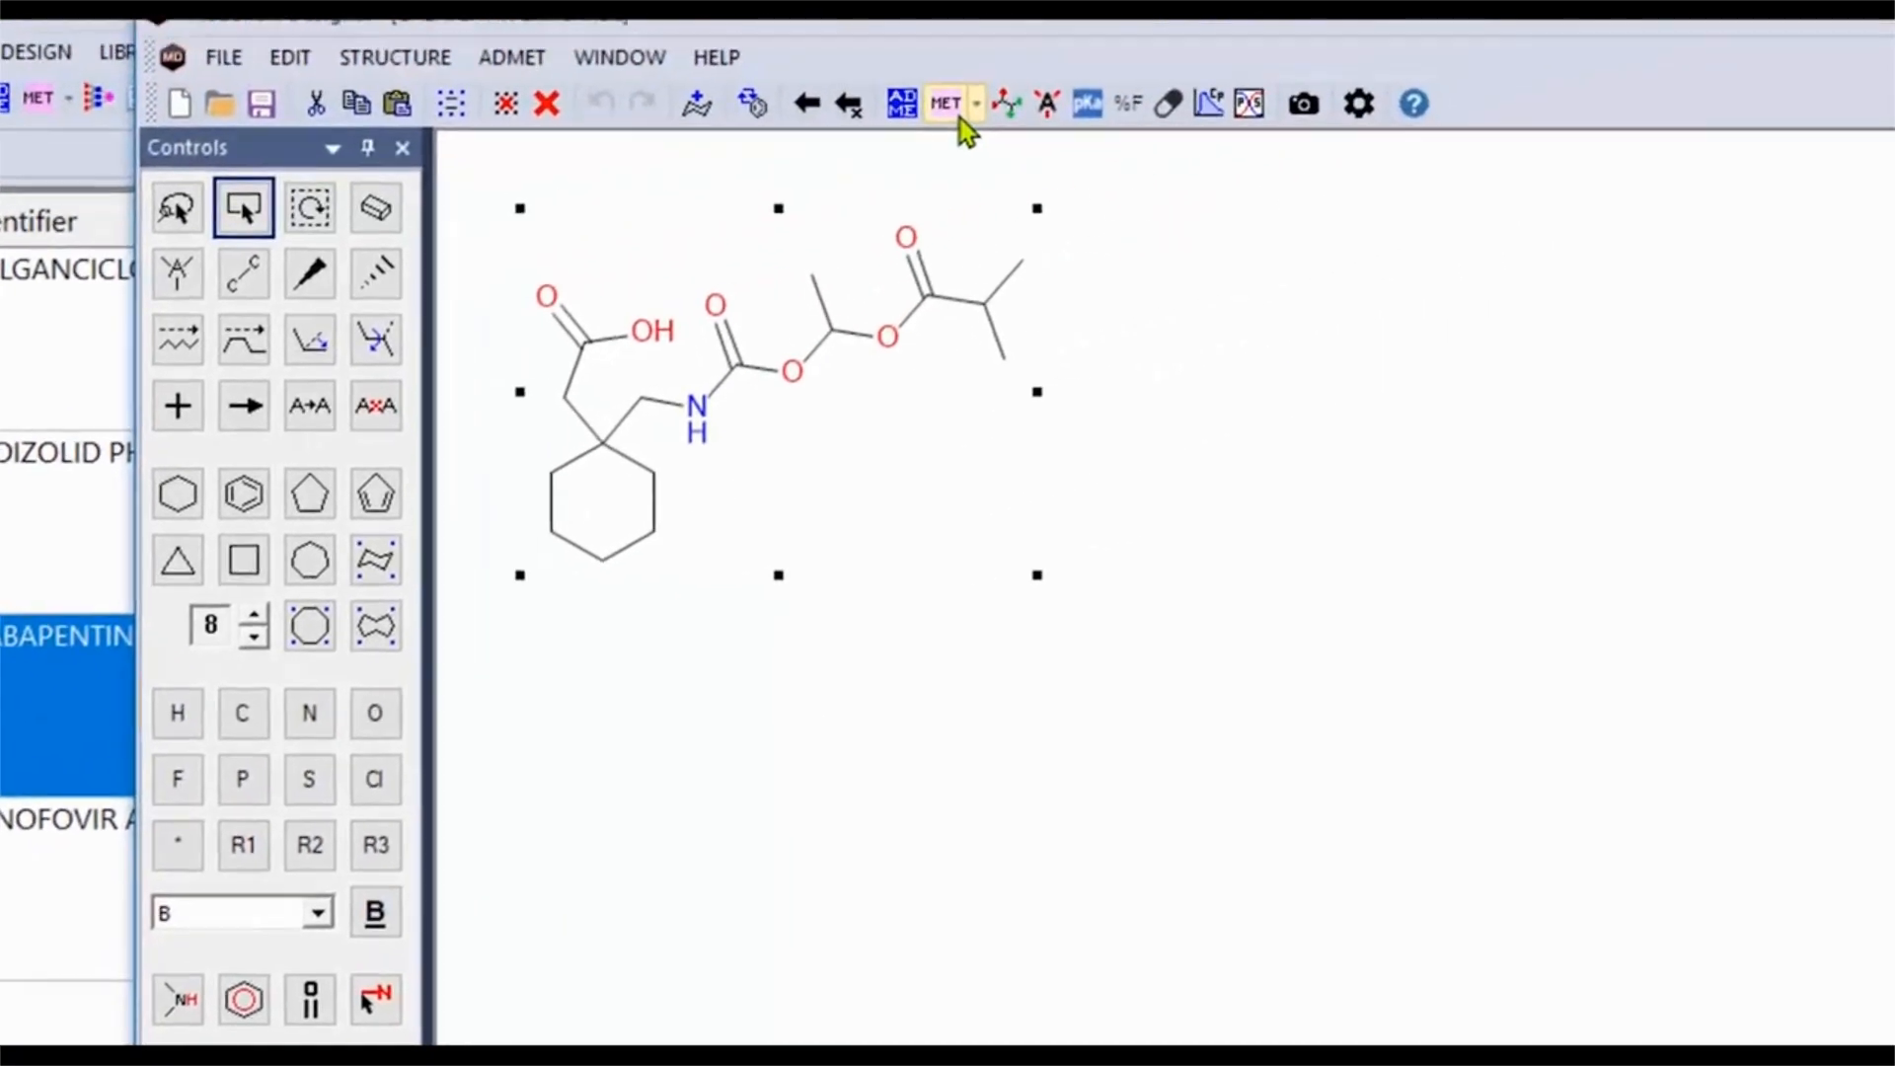
click(869, 144)
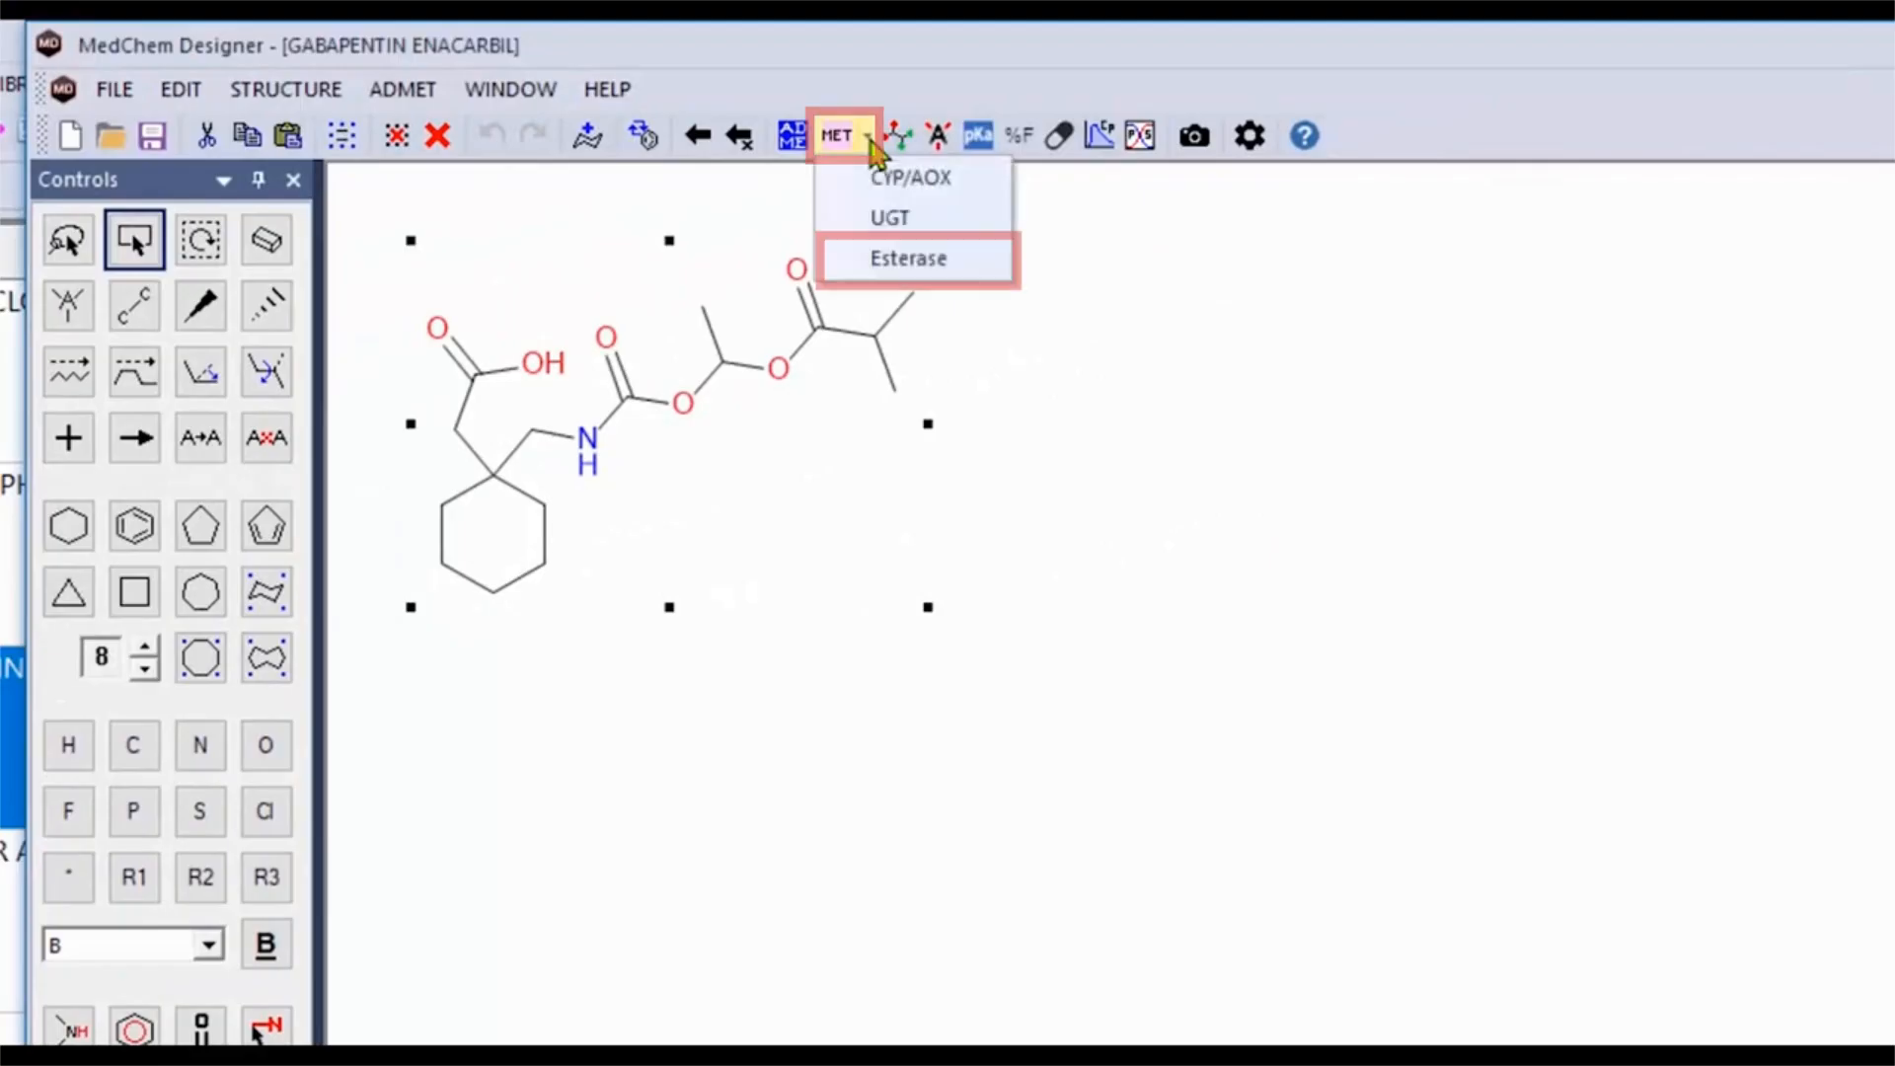
click(900, 262)
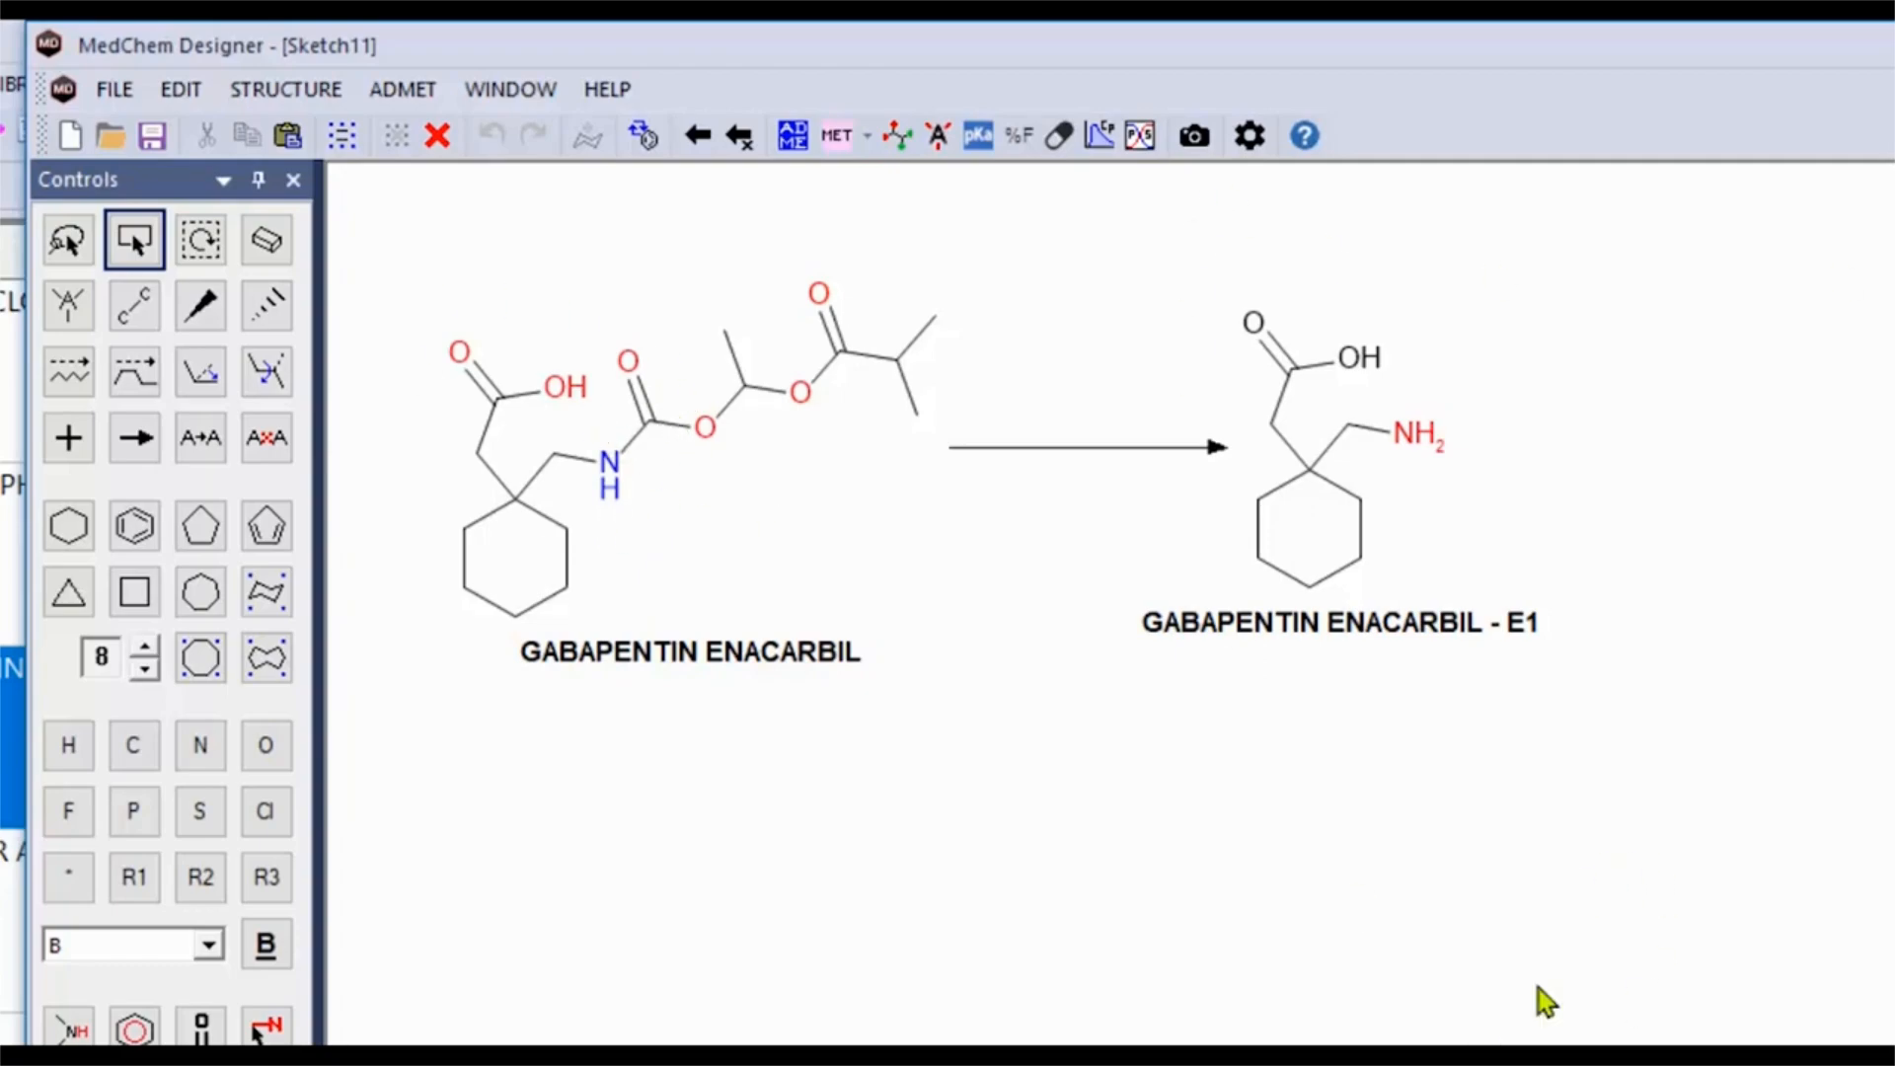
click(1894, 44)
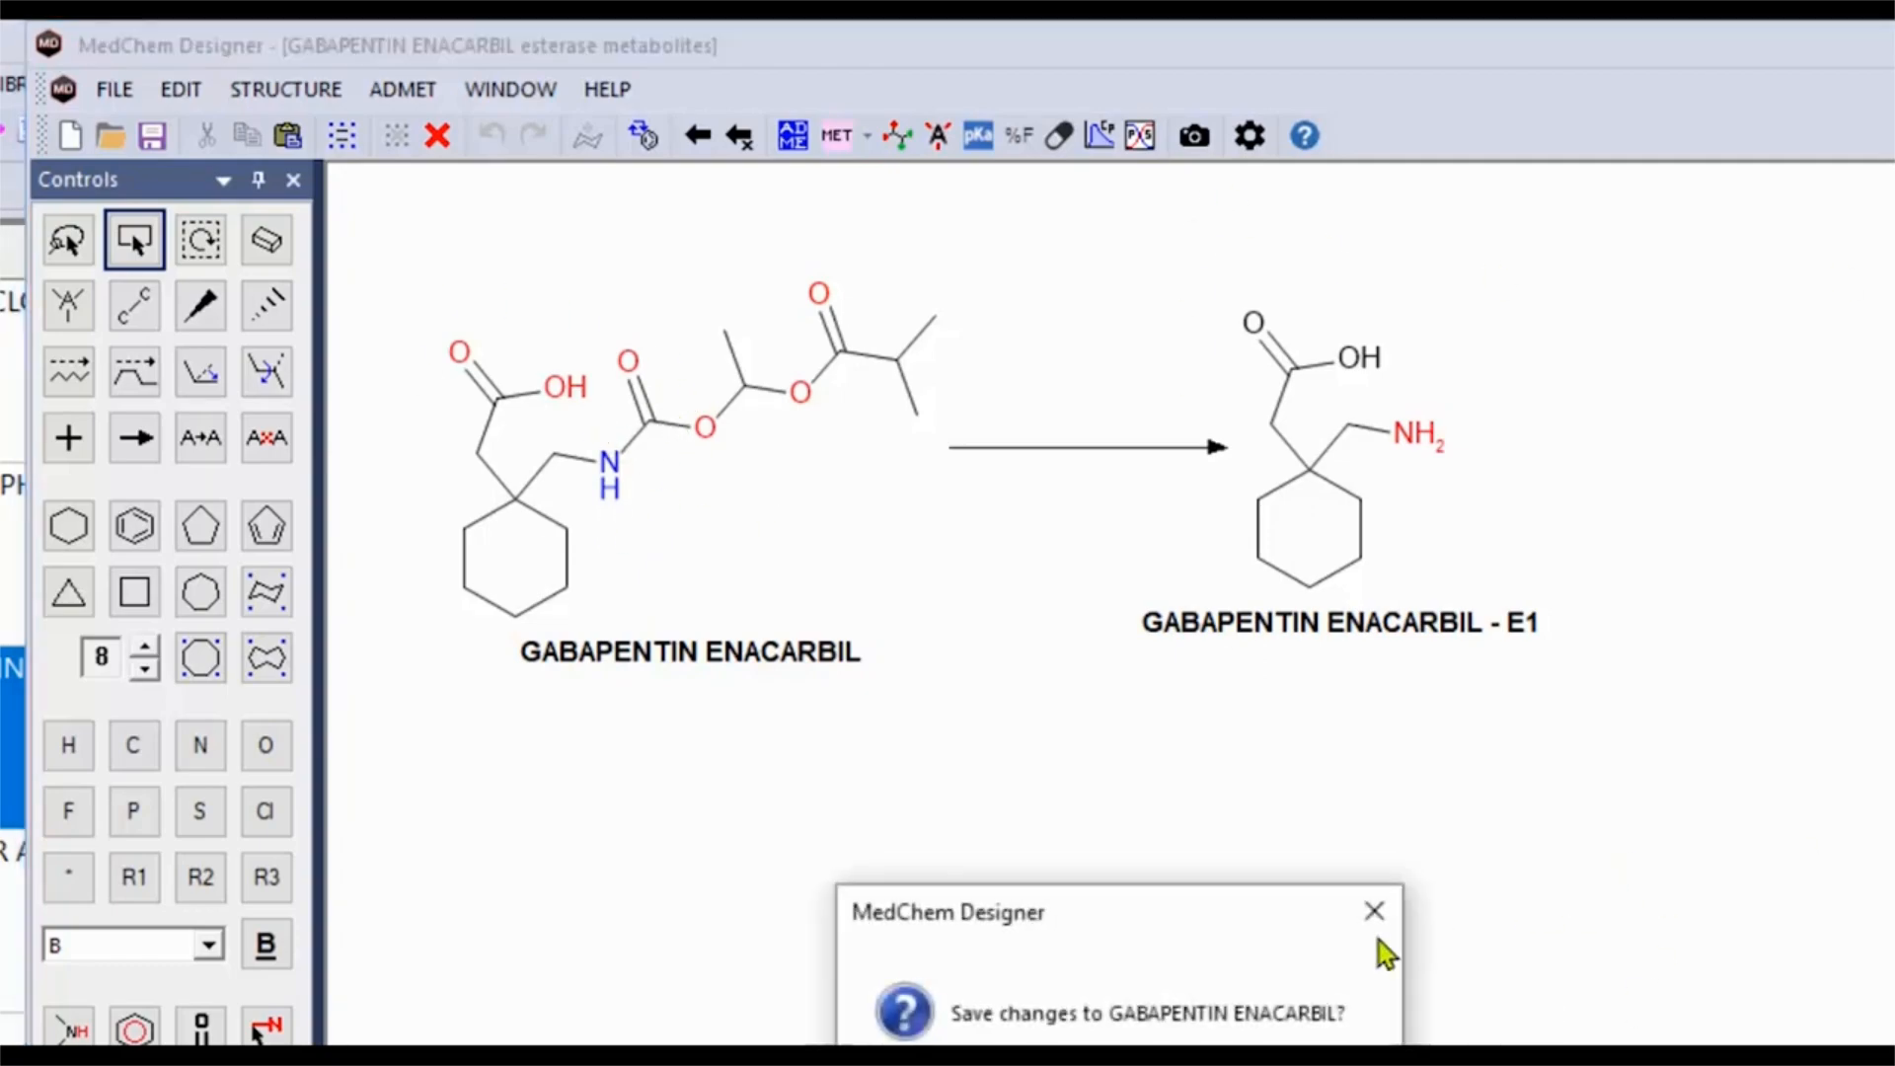
click(1185, 1065)
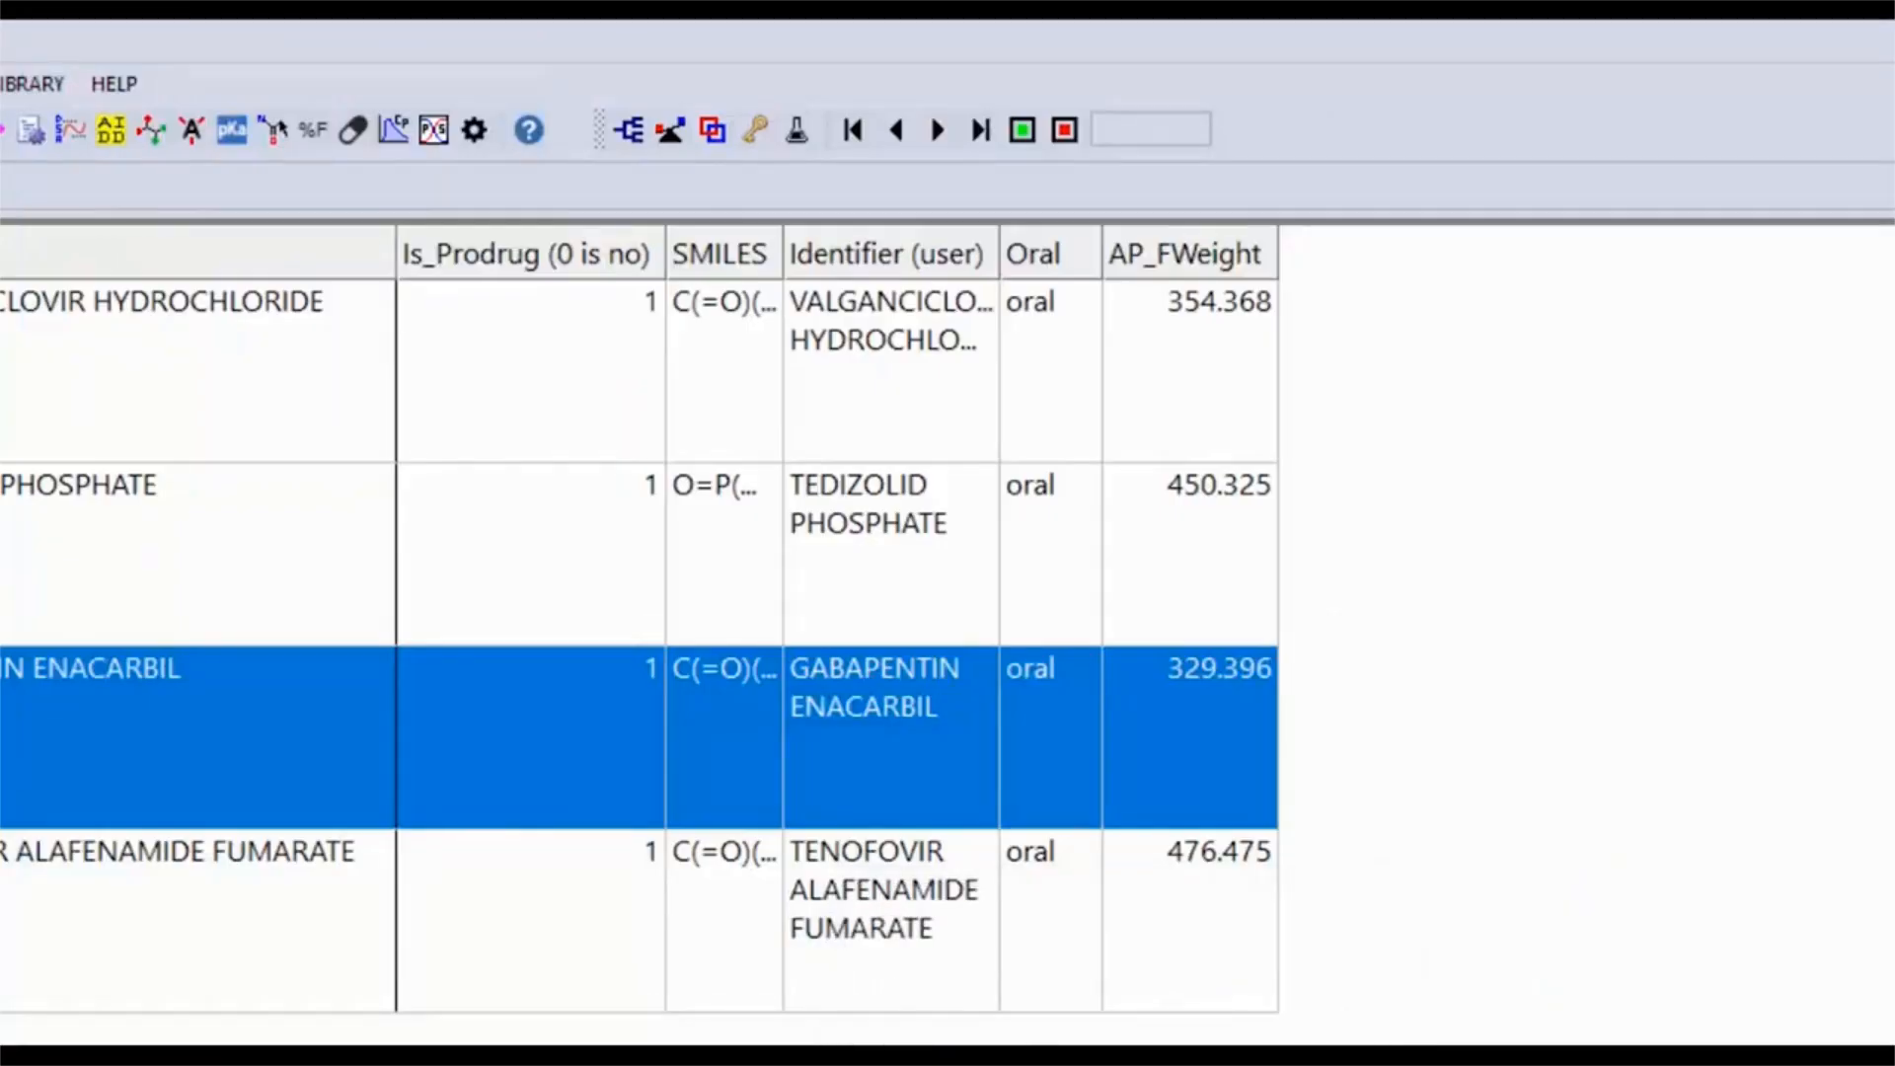
- Generate the esterase metabolites of TENOFOVIR ALAFENAMIDE FUMARATE in MedChem Designer
double_click(0, 920)
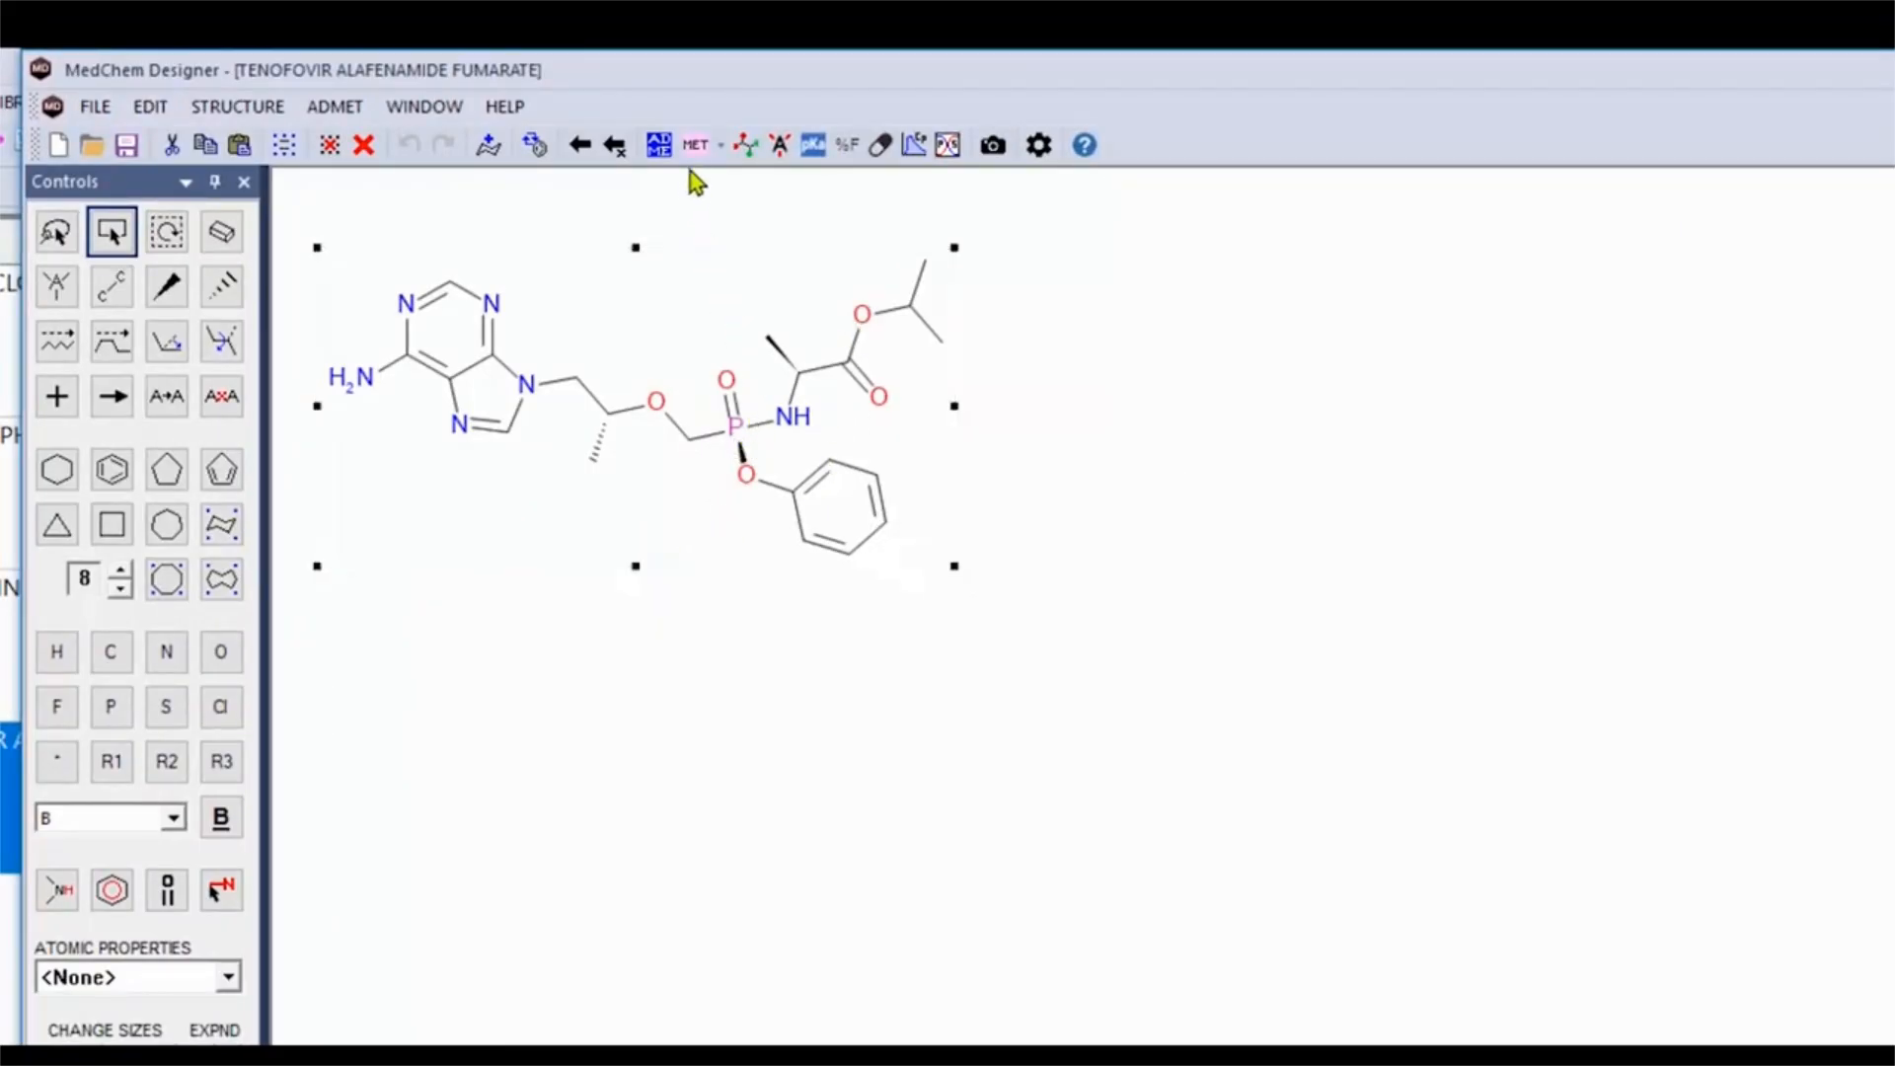
click(719, 145)
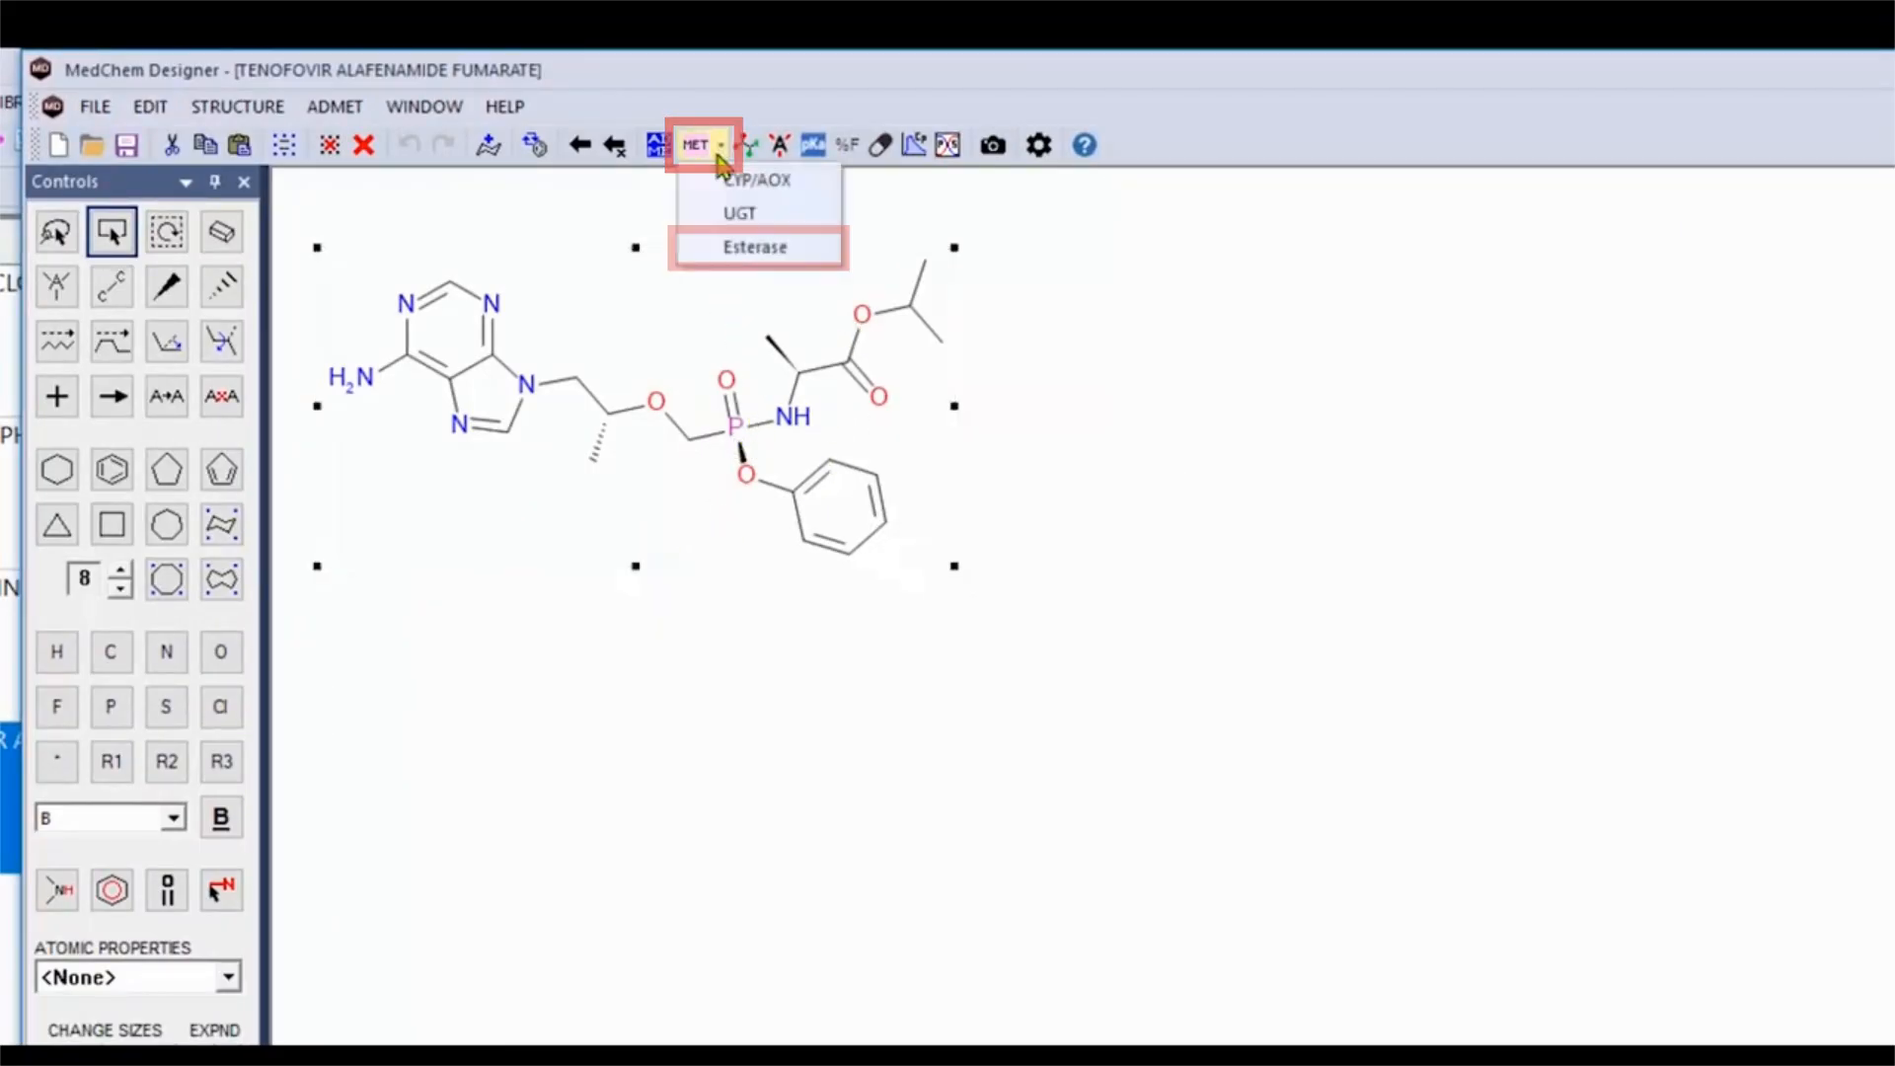
click(750, 248)
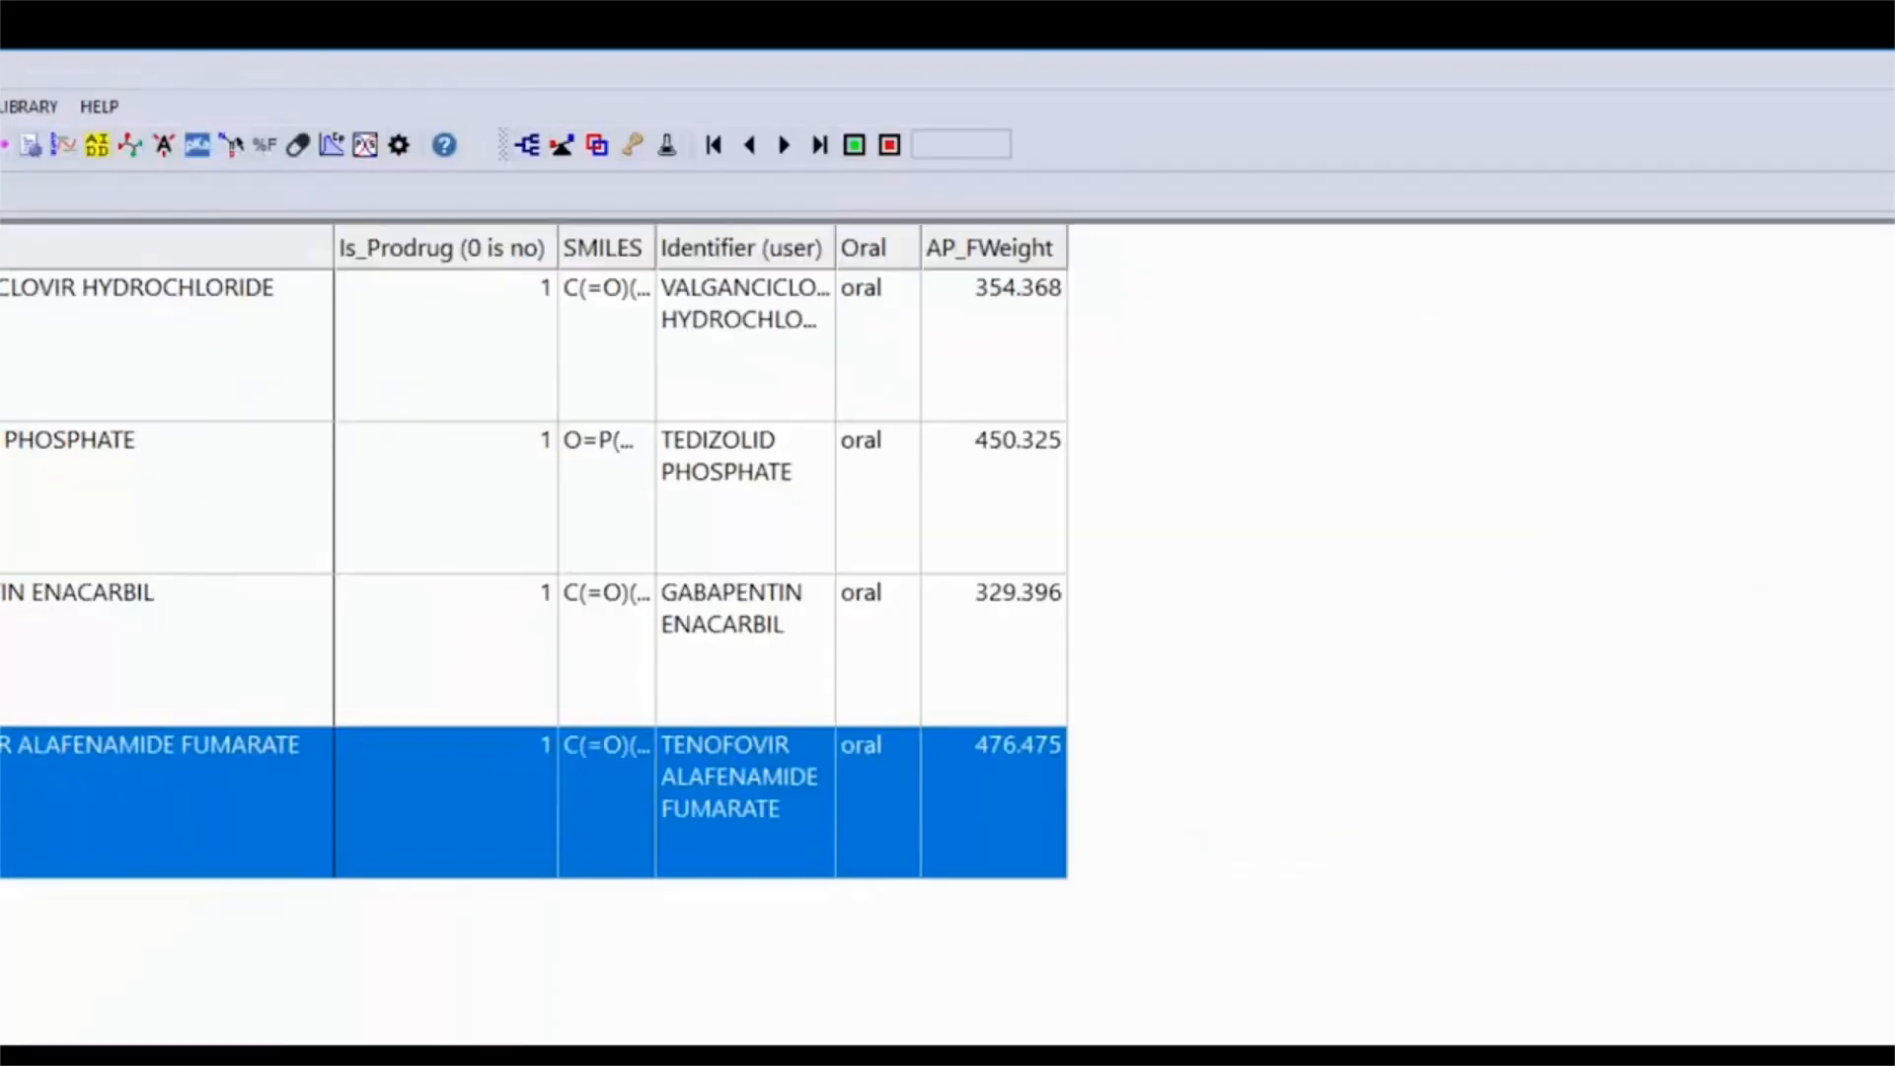
- Open metabolitePrediction.crf from the ADMET_Predictor10.3 folder in Notepad++, examine its metabolite generation rules, and return to the folder
key(alt+Tab)
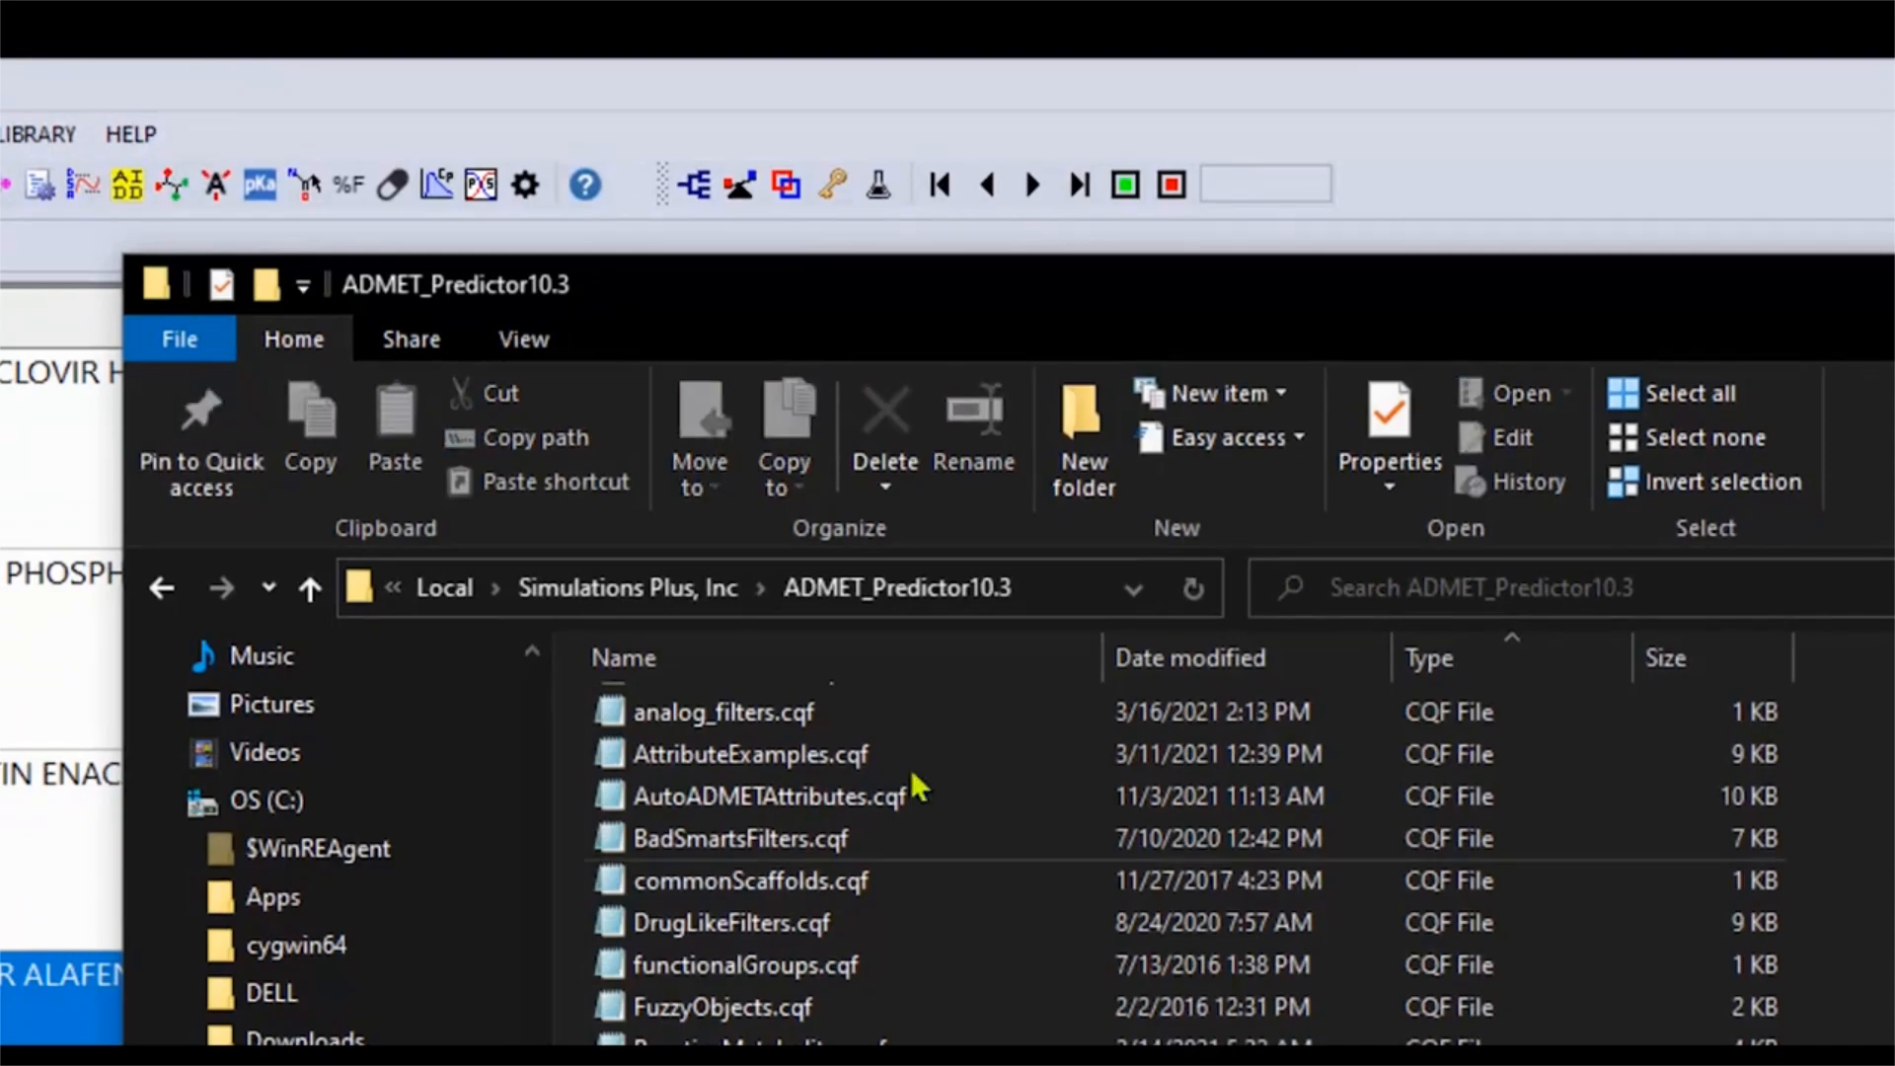
click(1022, 589)
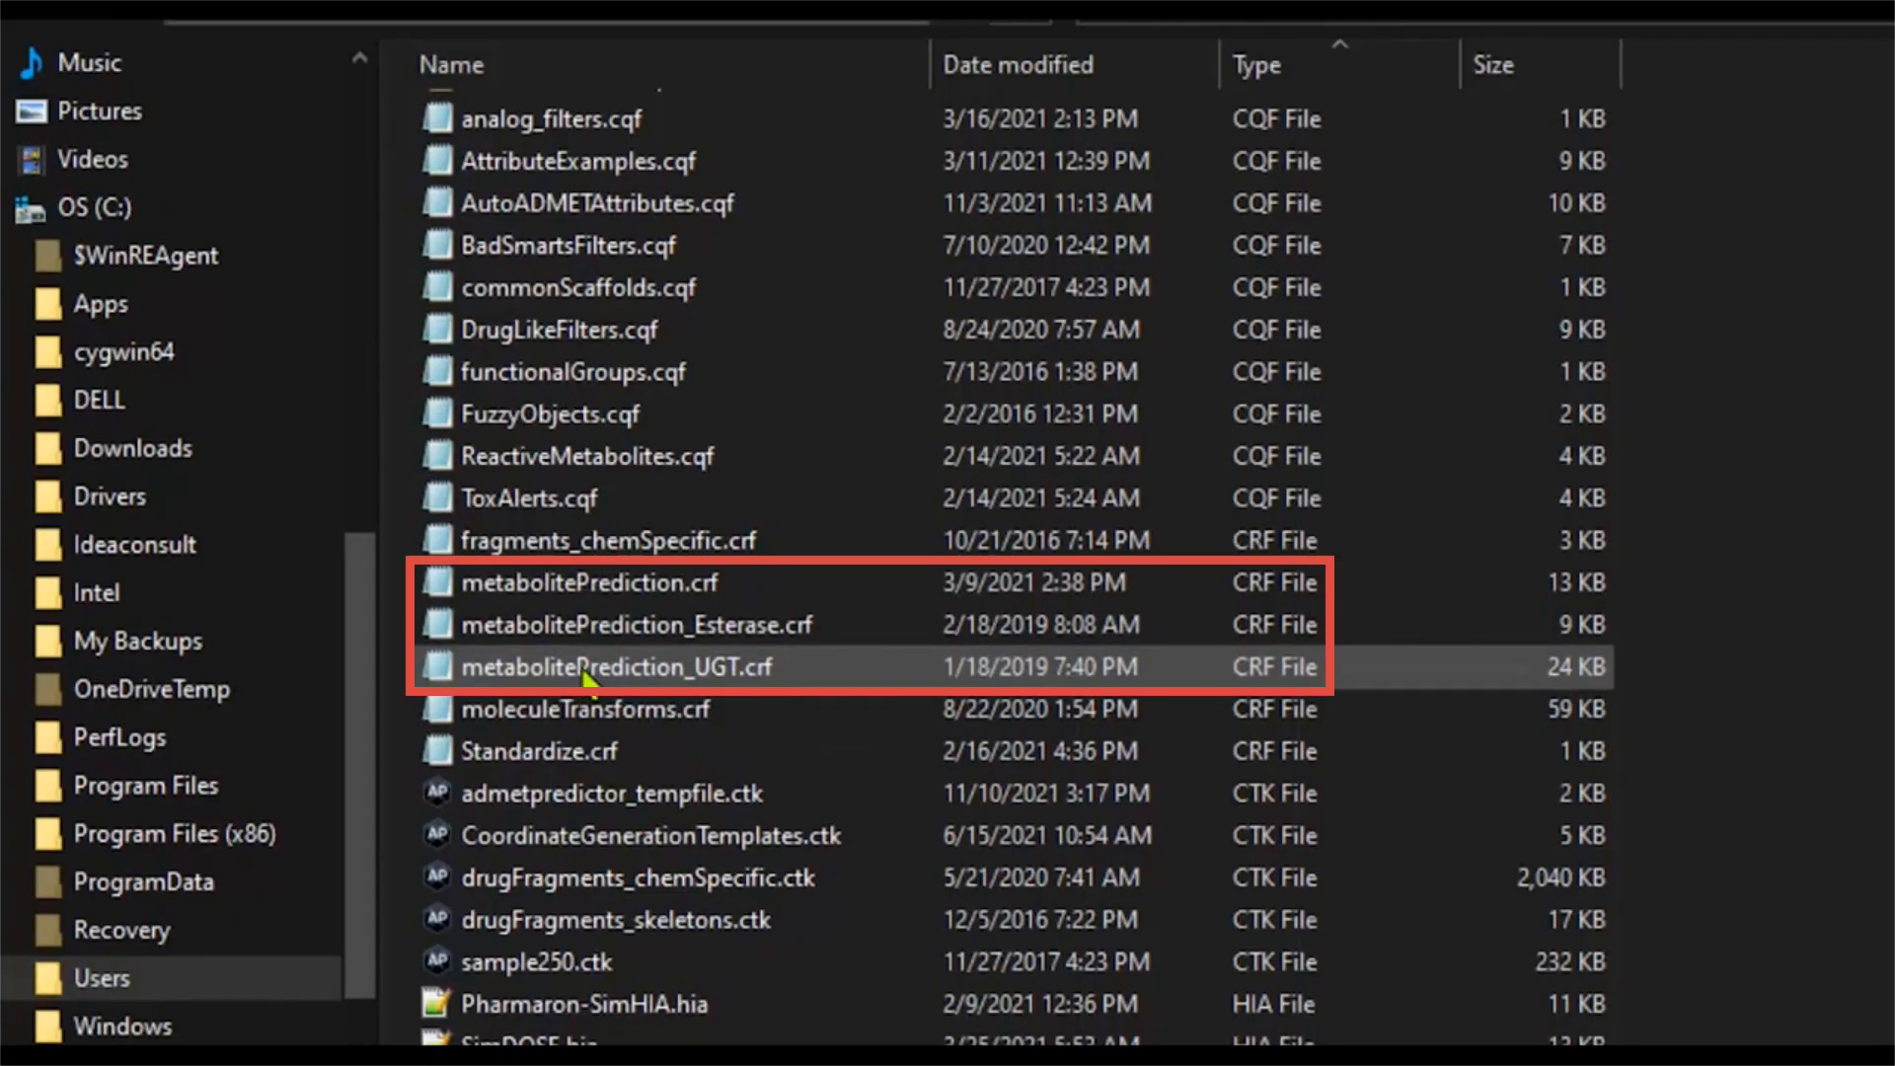
right_click(603, 597)
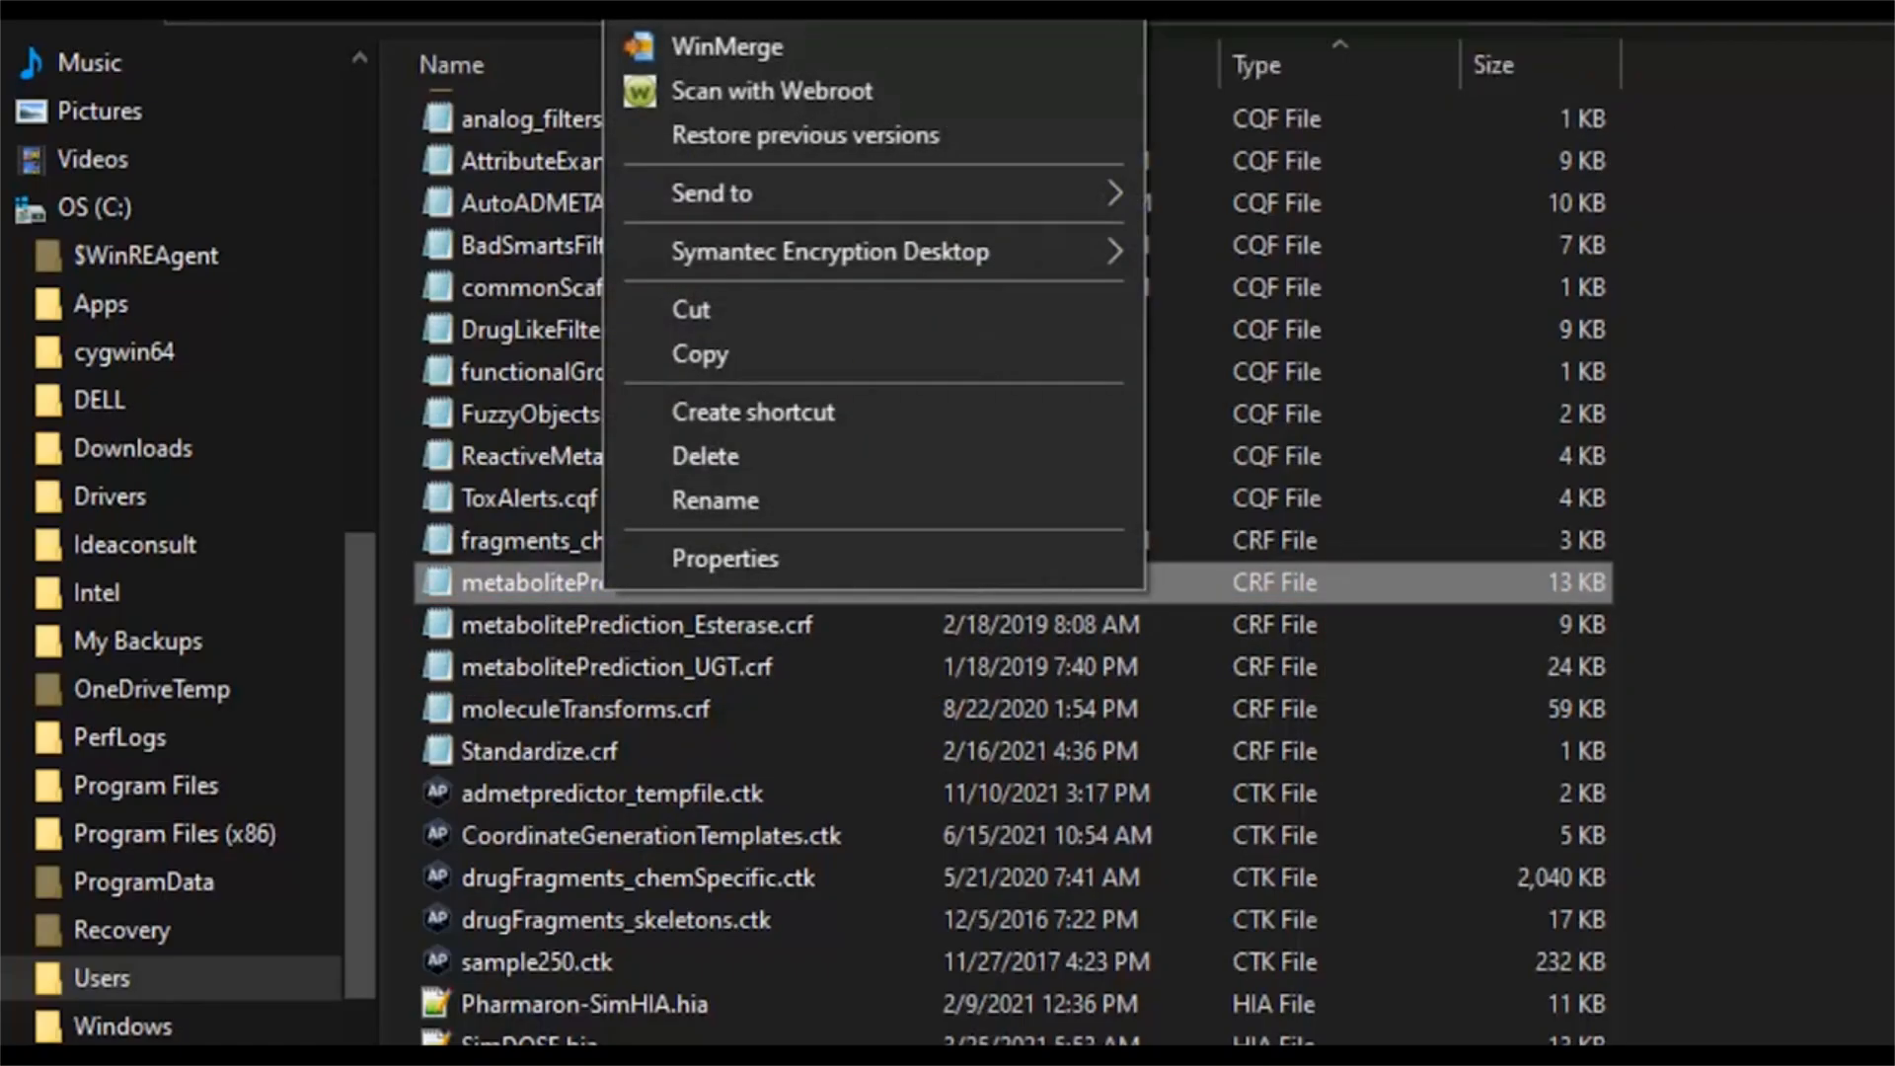
mouse_move(750, 5)
key(Escape)
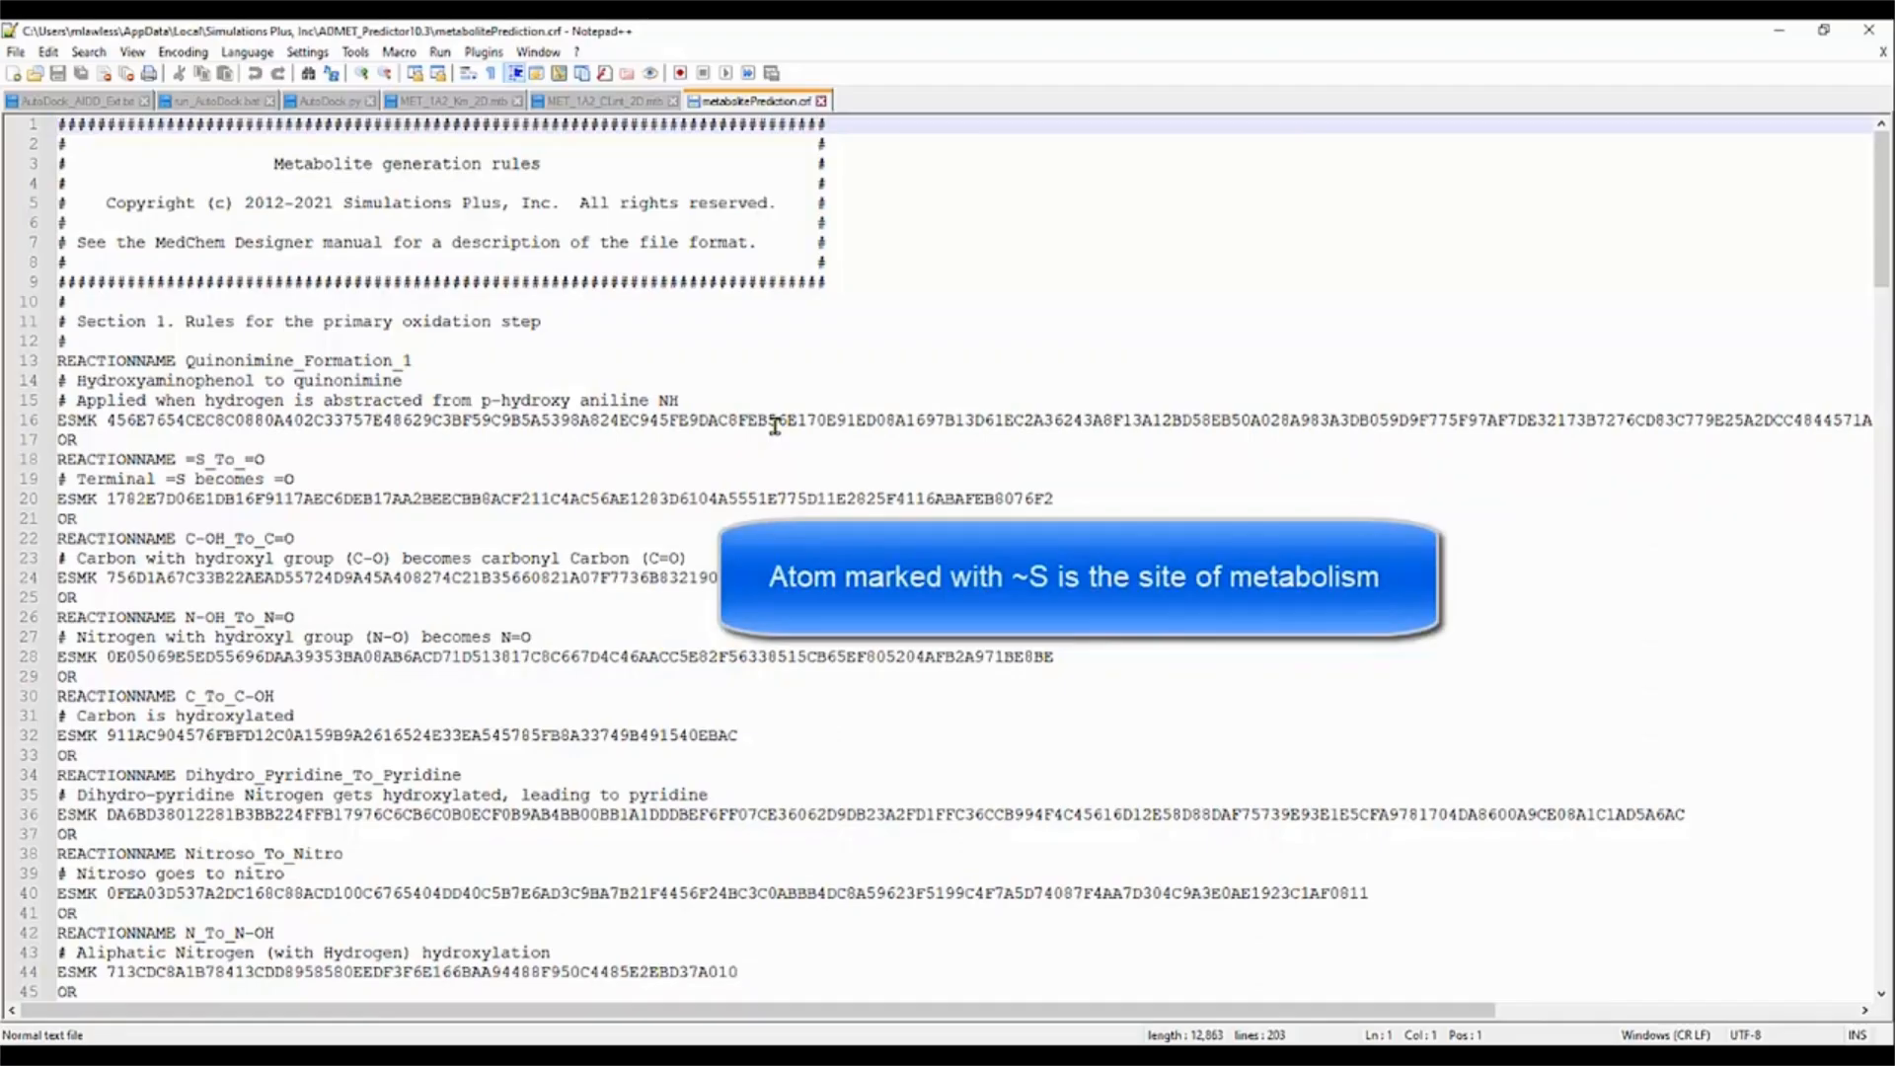
click(1774, 35)
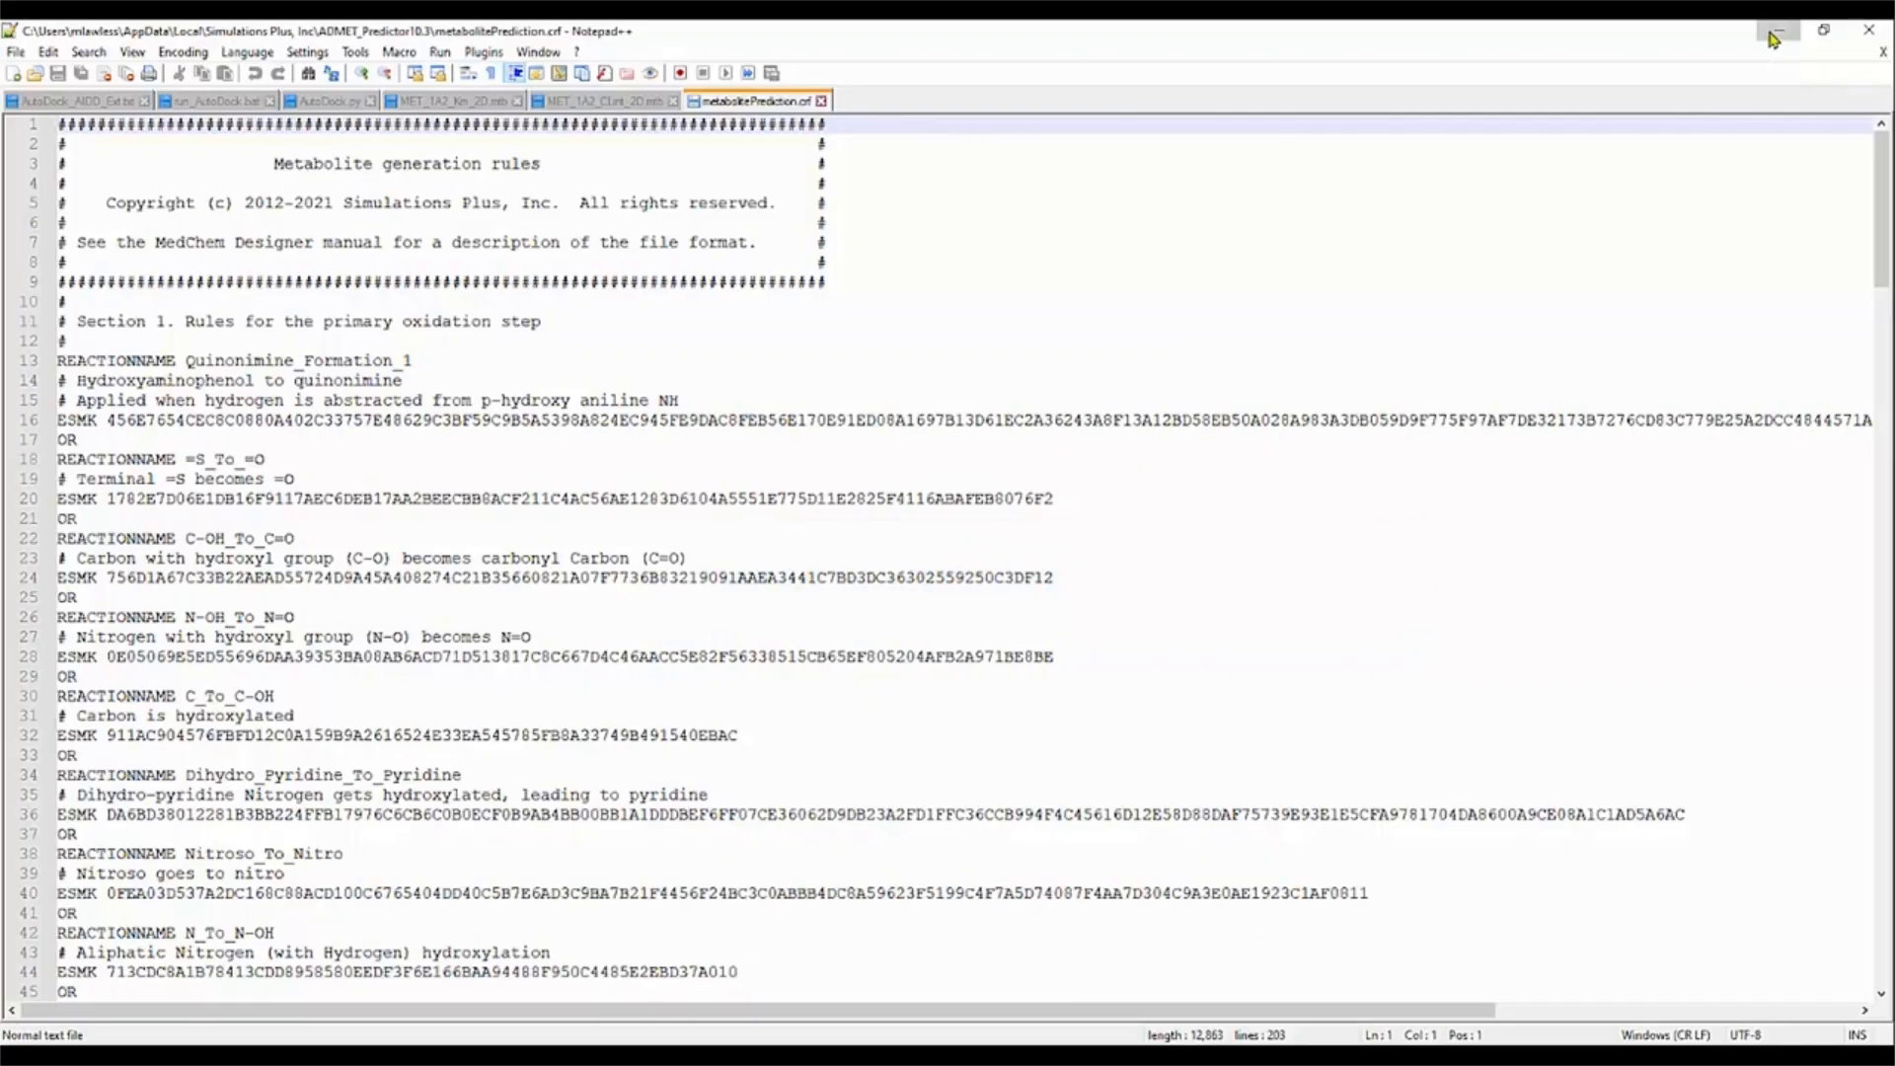
click(1774, 35)
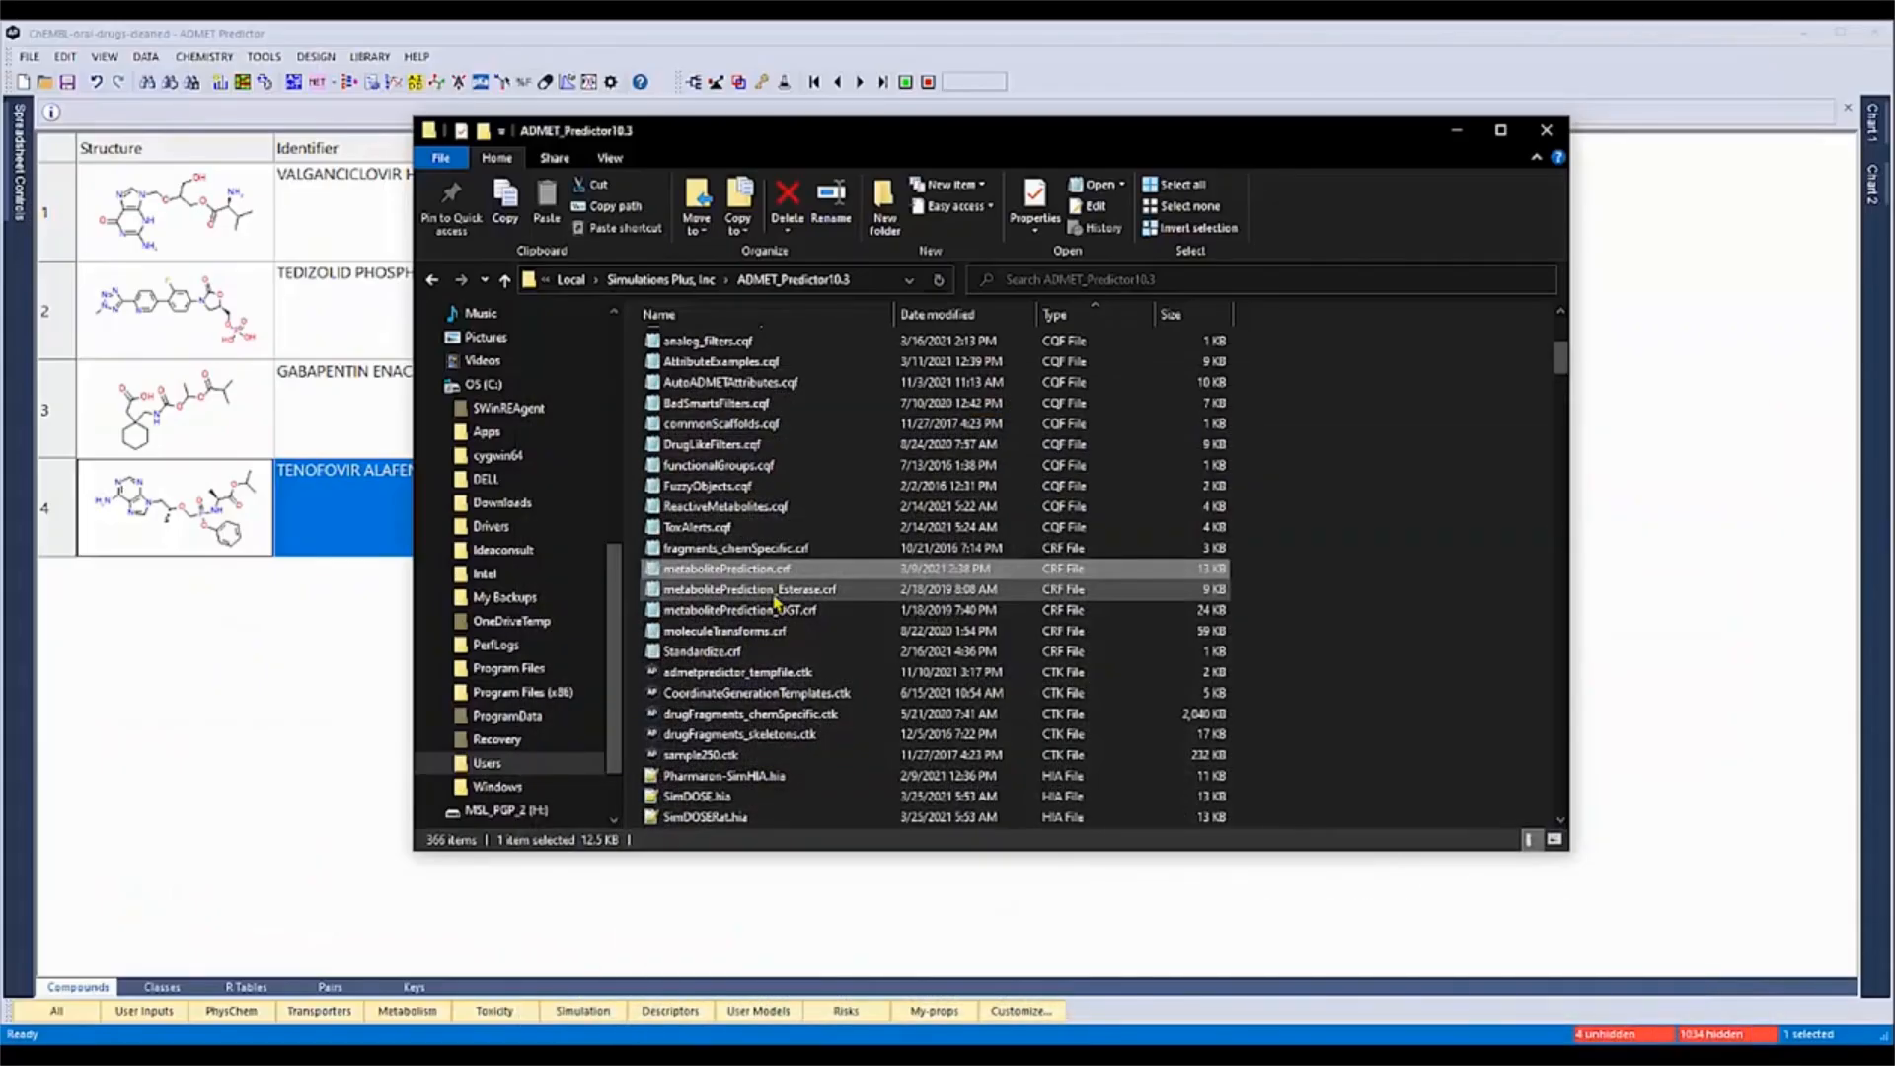
- Open metabolitePrediction_Esterase.crf in Notepad++ and examine its reaction rules
click(774, 594)
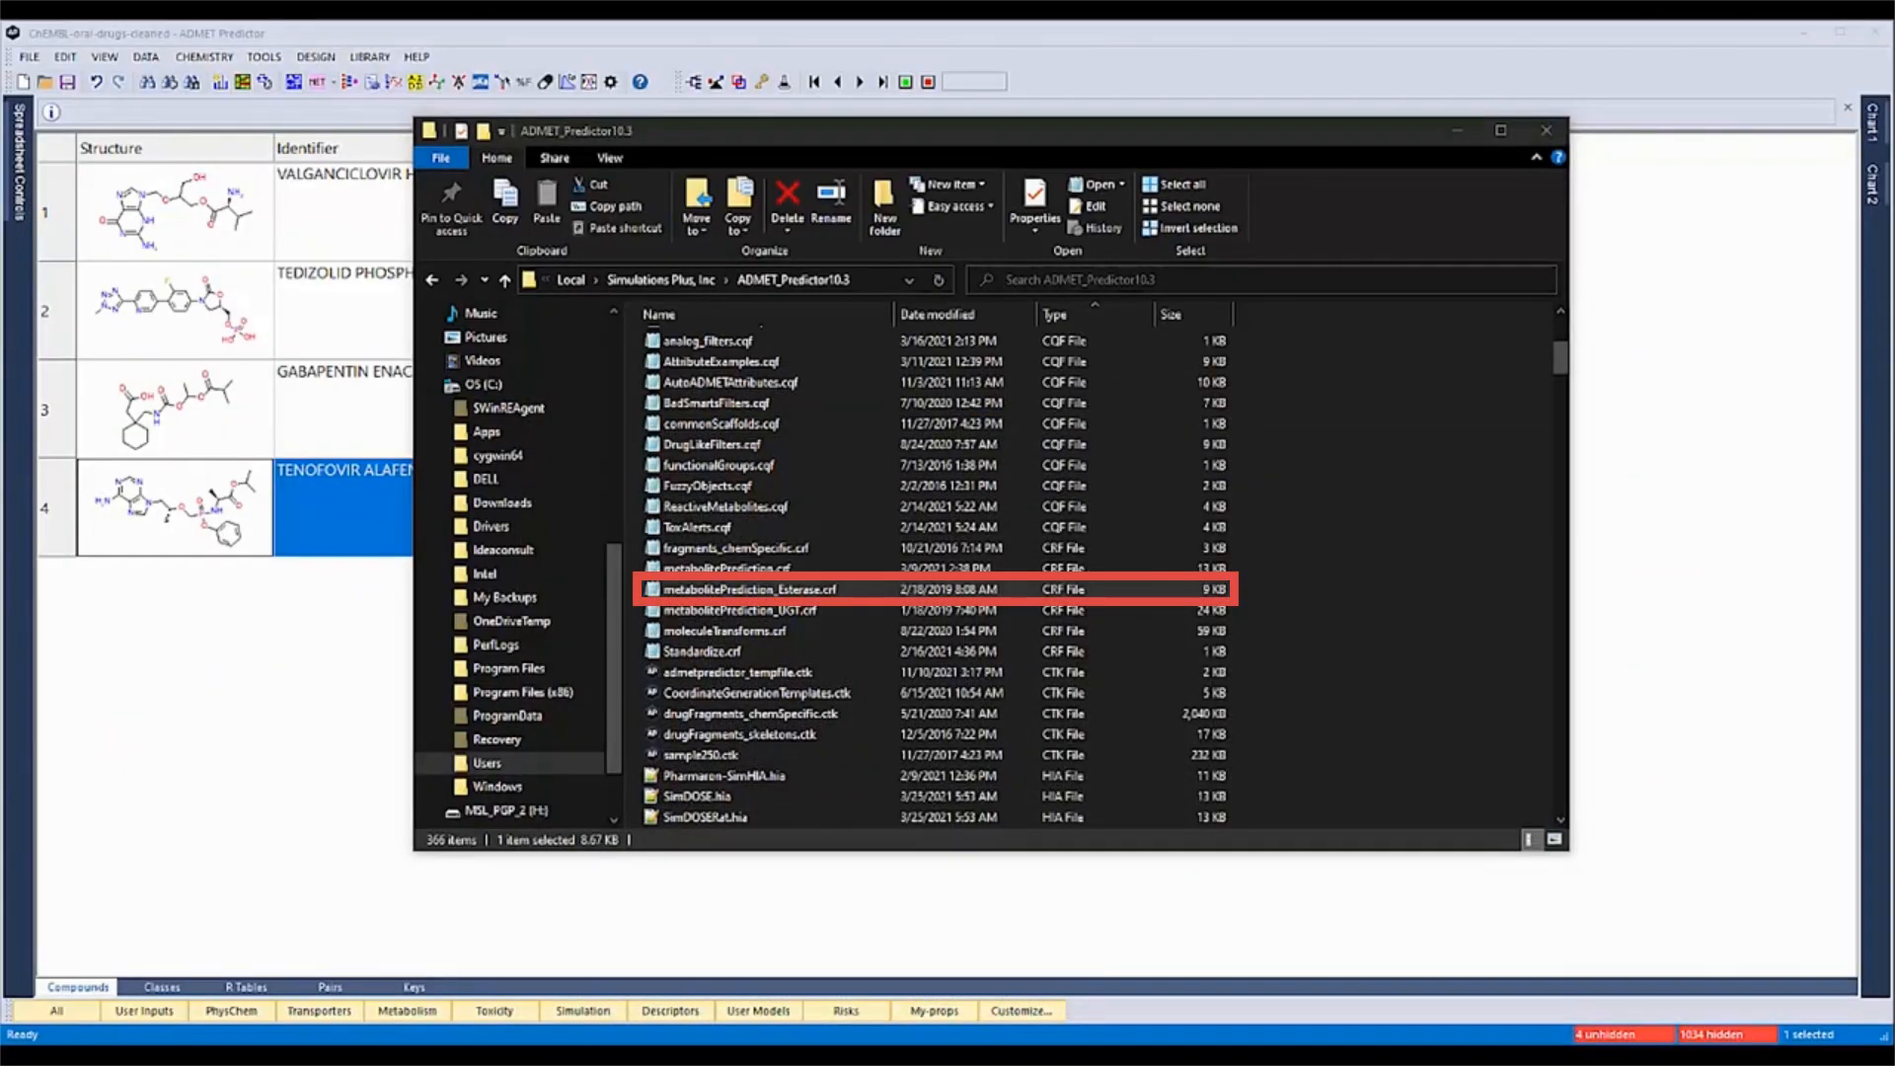
right_click(730, 591)
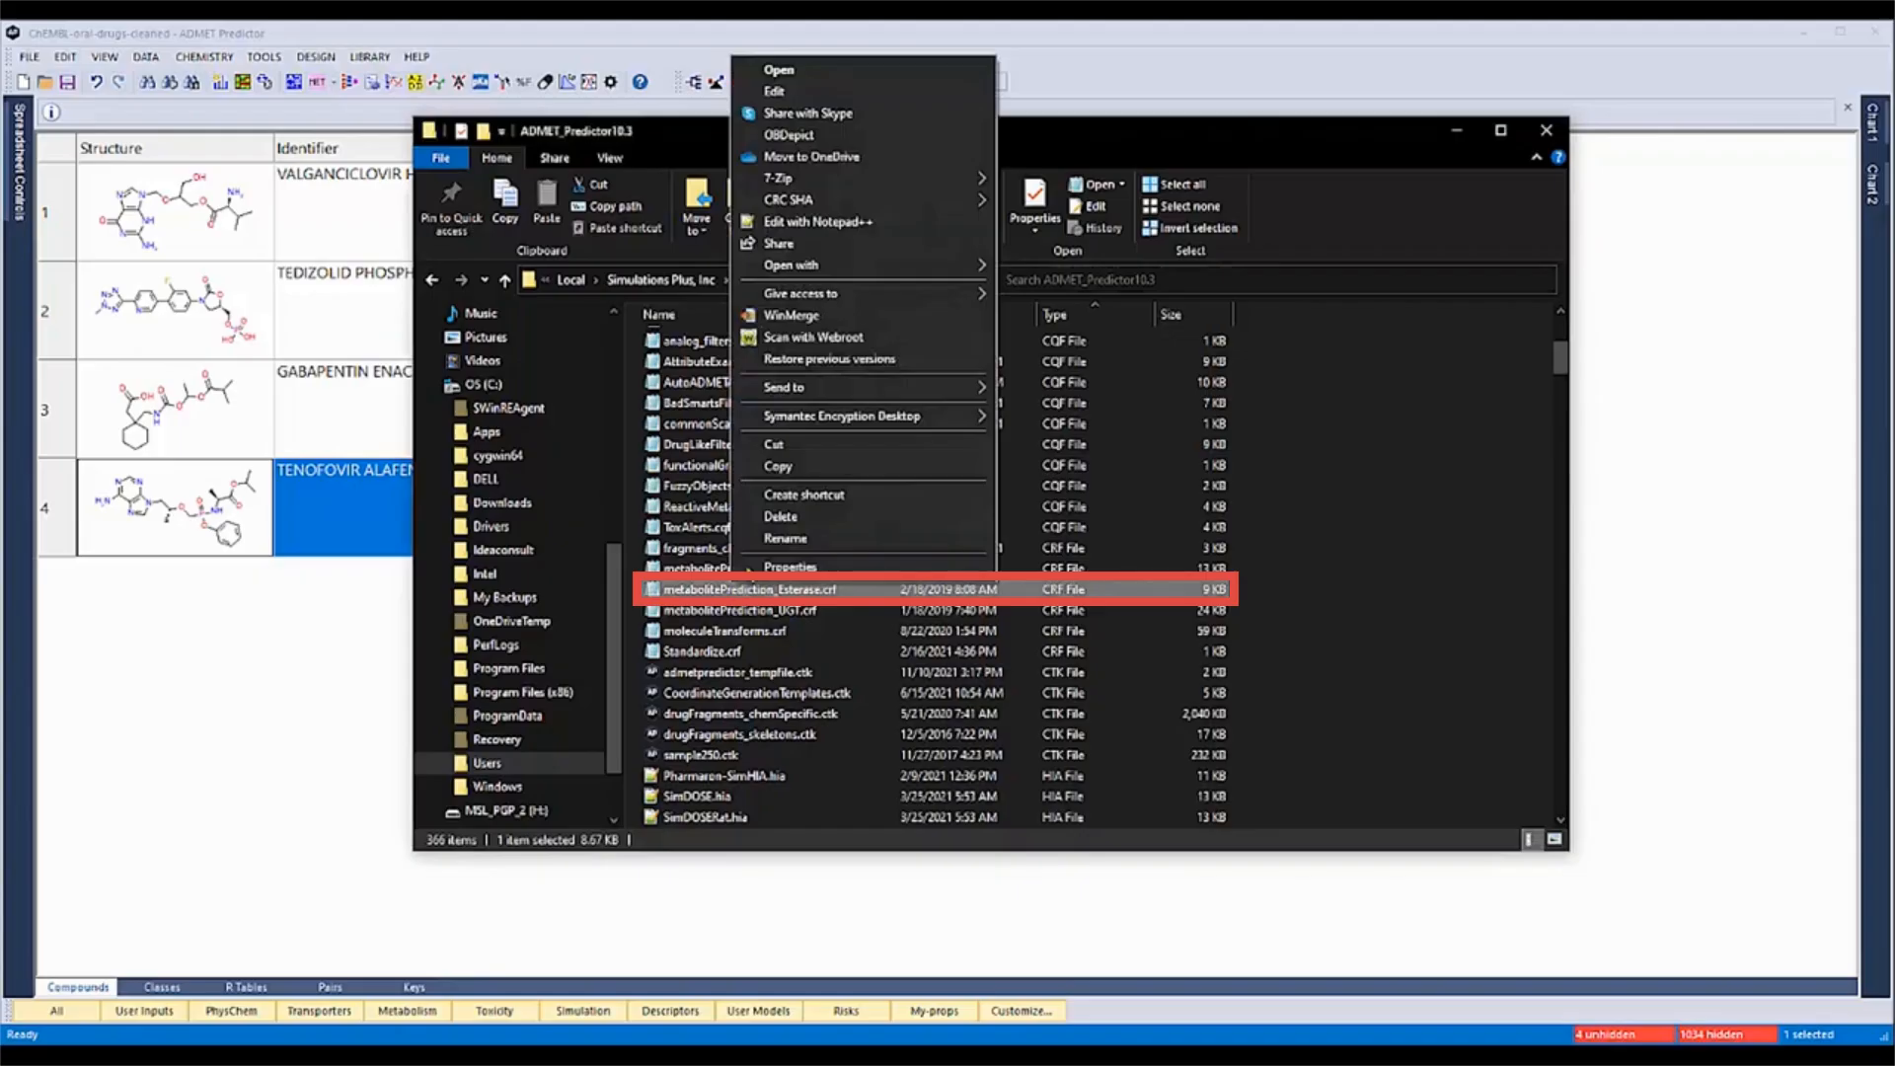
click(817, 221)
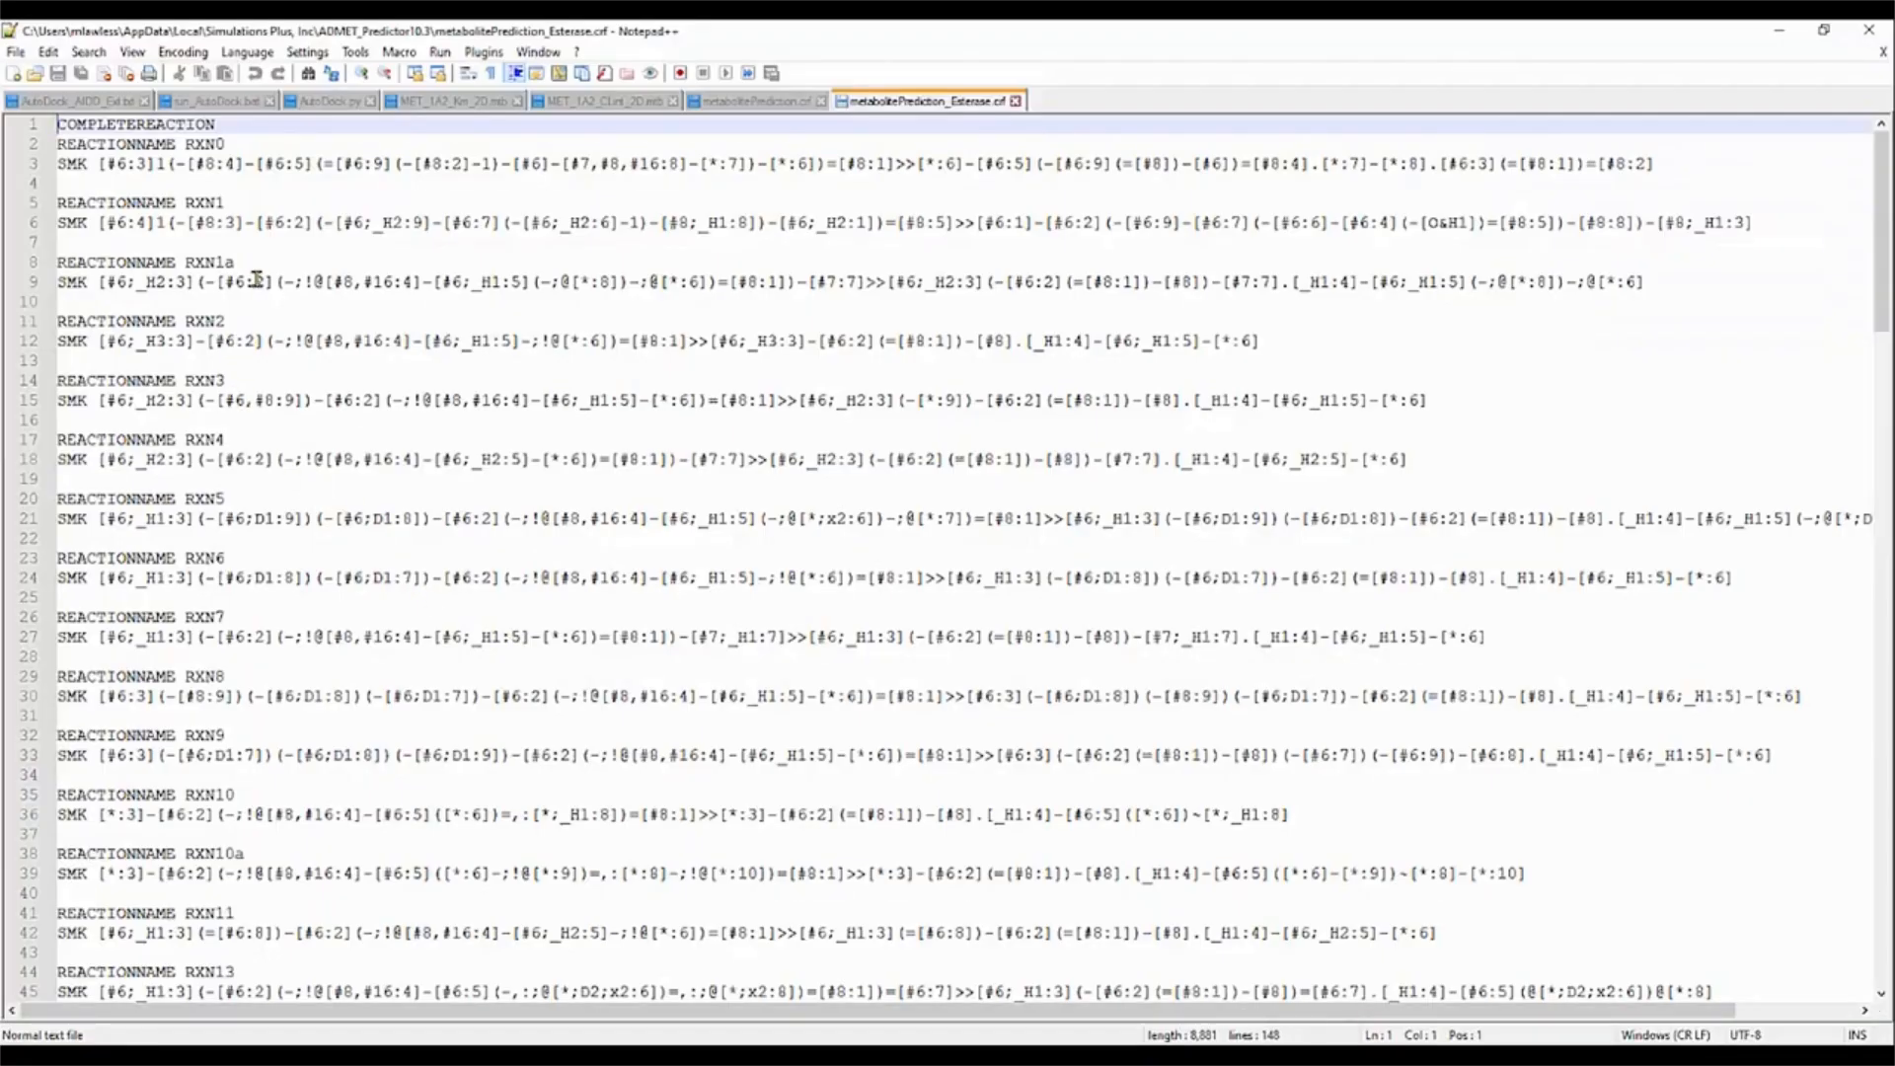
scroll(259, 276, down, 4)
scroll(276, 360, down, 17)
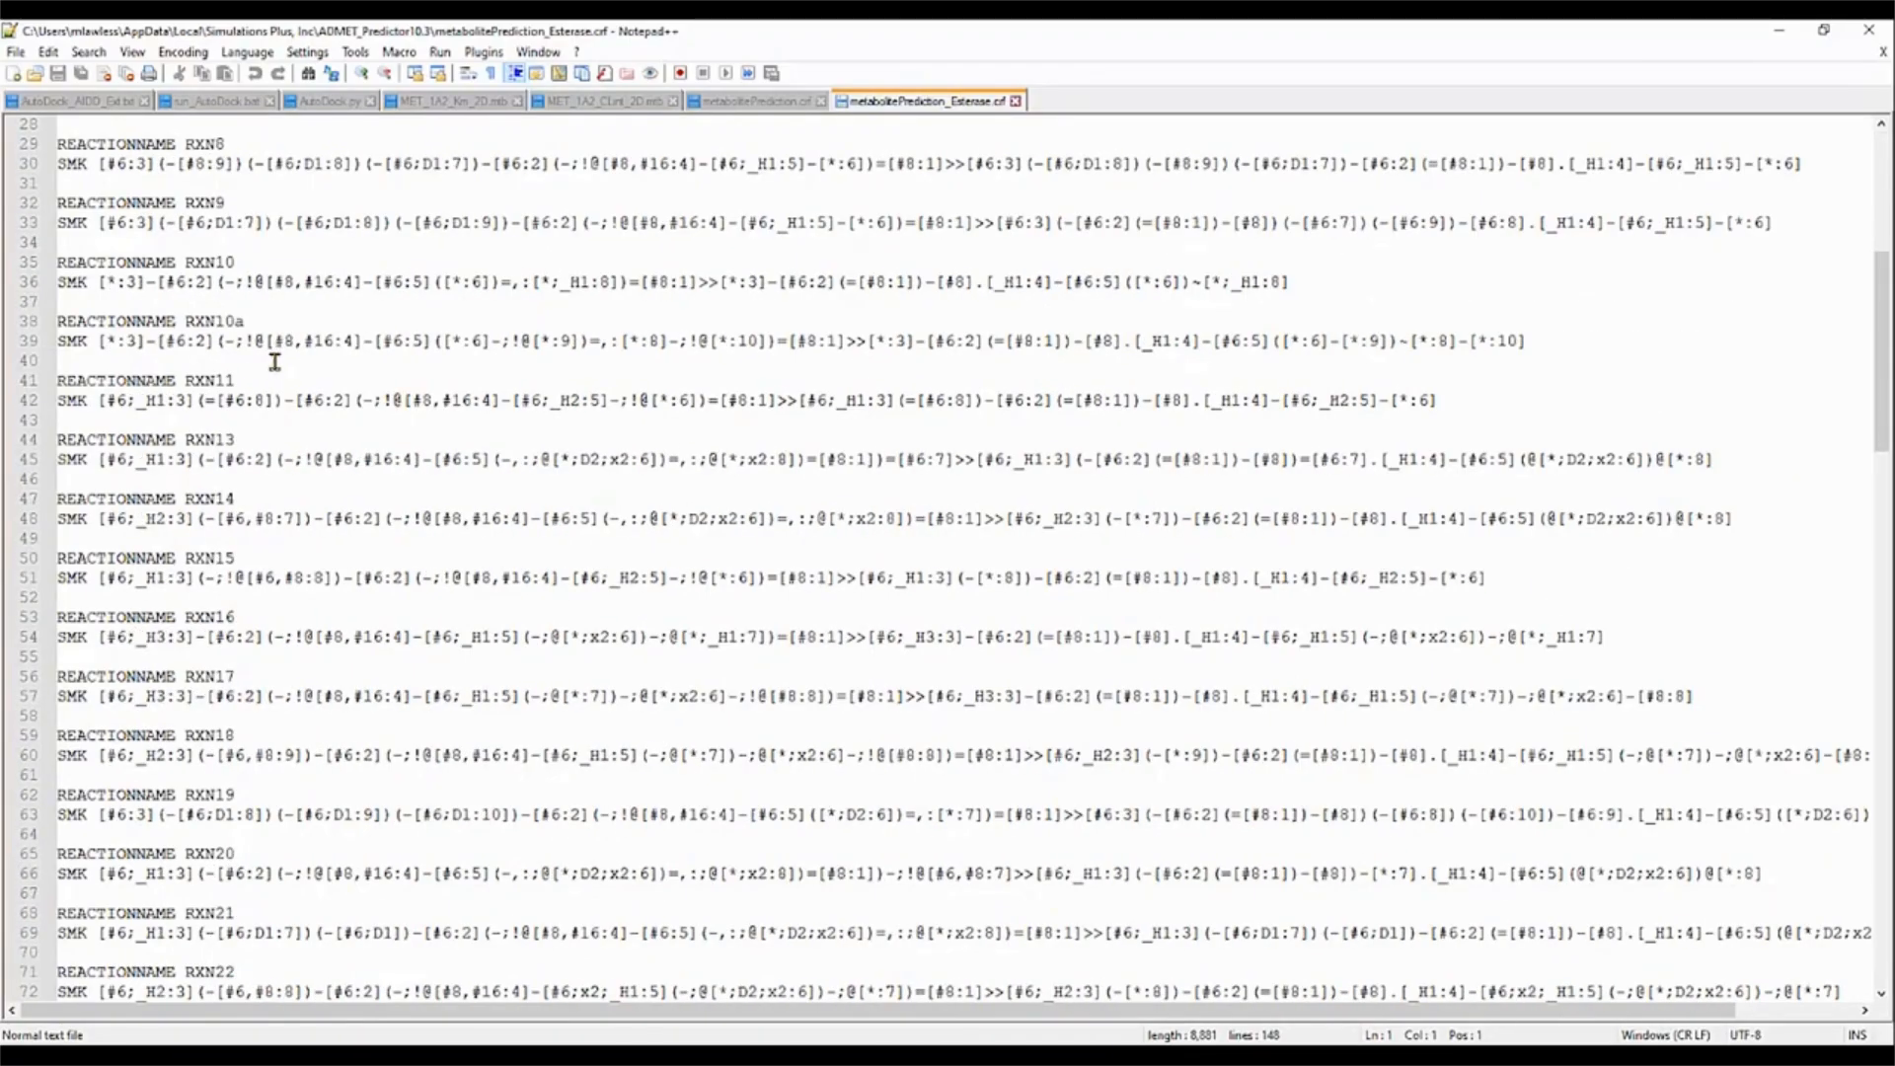
scroll(272, 385, down, 4)
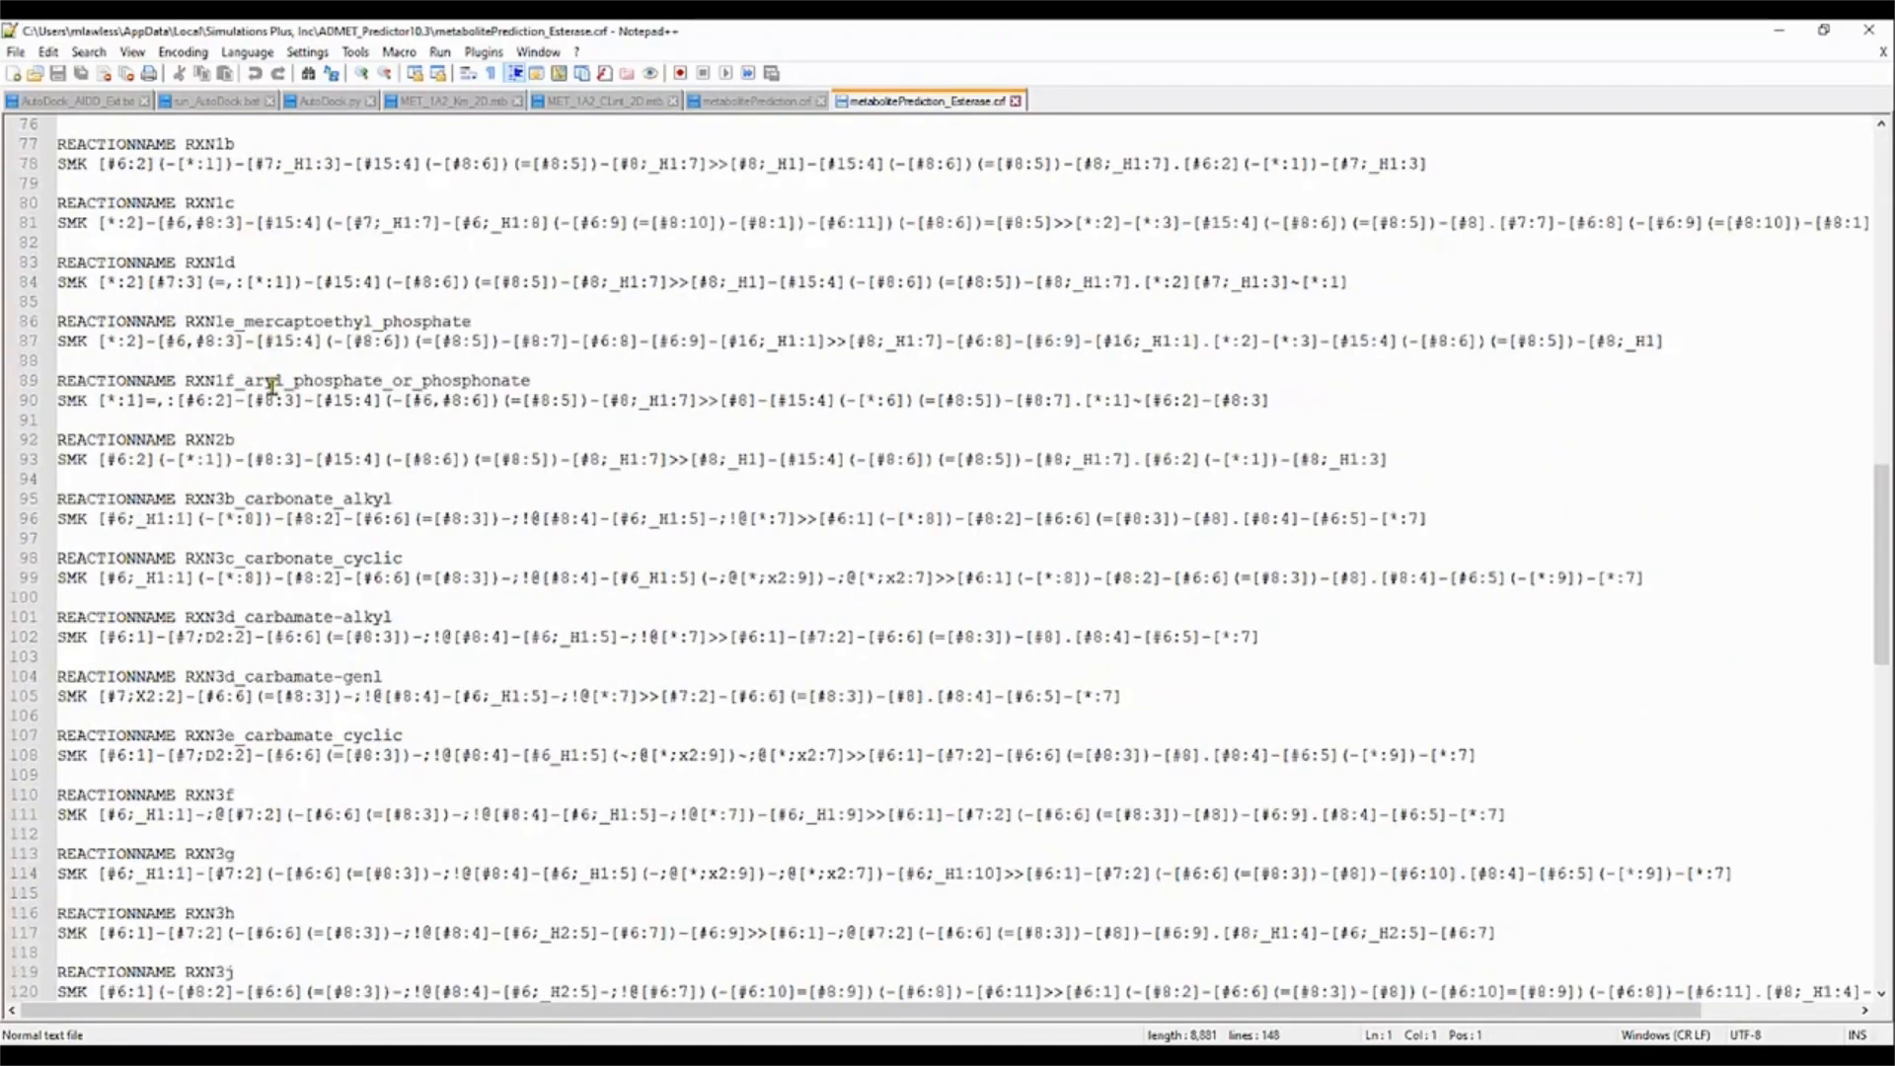
scroll(268, 382, down, 4)
scroll(273, 388, up, 12)
scroll(274, 387, up, 17)
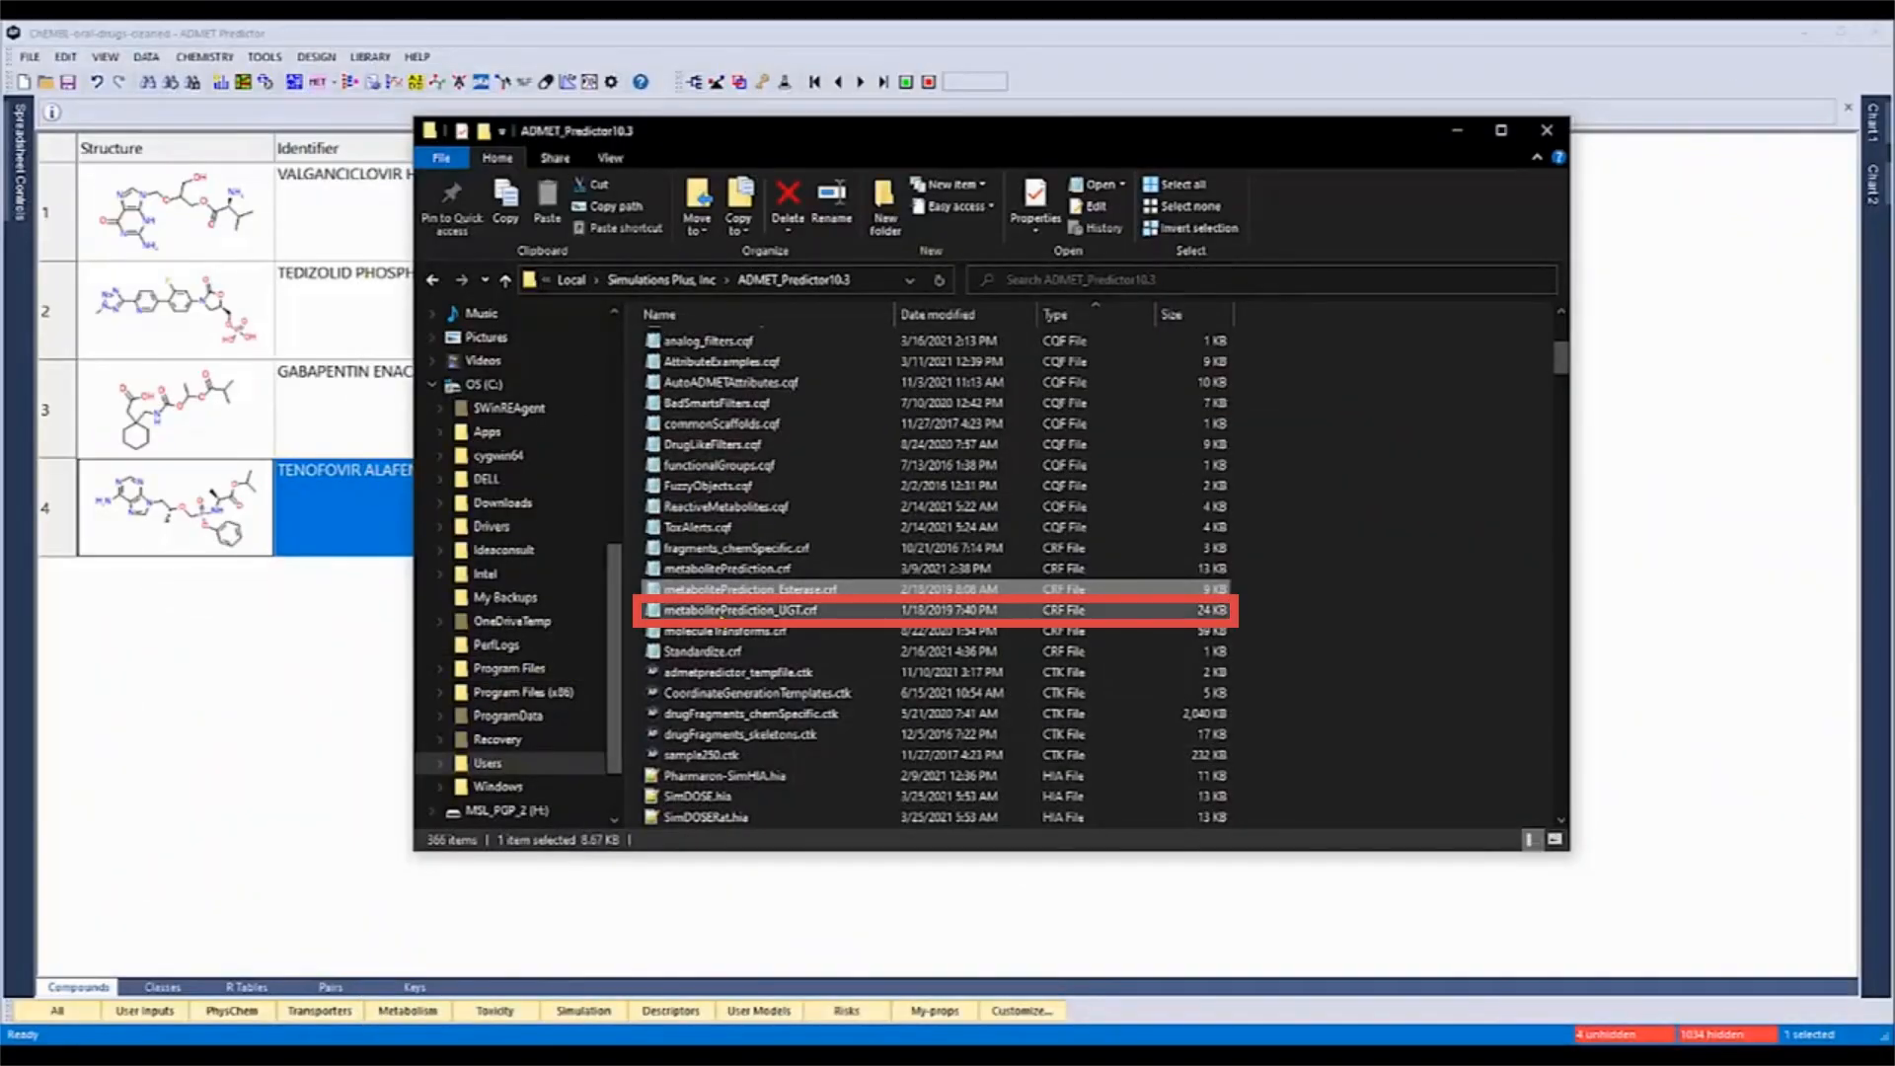
- Open the UGT rules file metabolitePrediction_UGT.crf in Notepad++
click(725, 612)
right_click(725, 612)
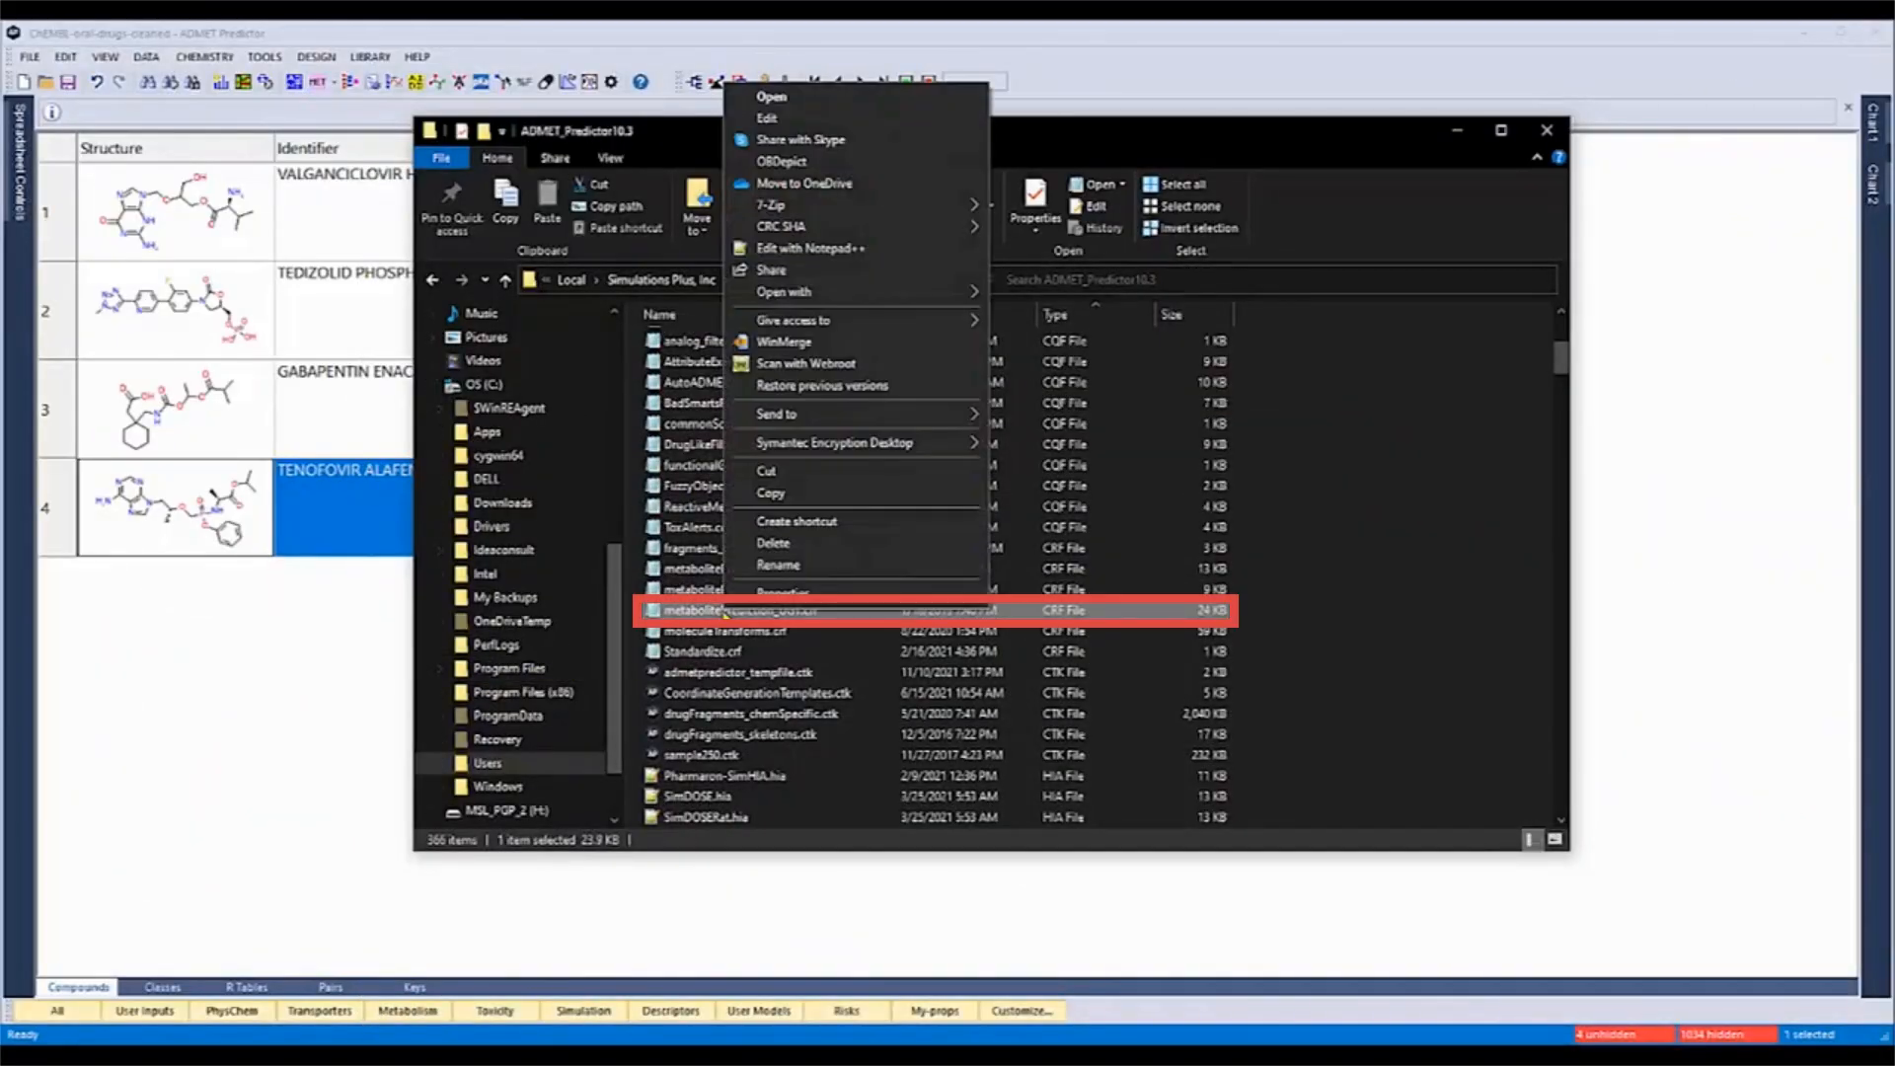
click(847, 250)
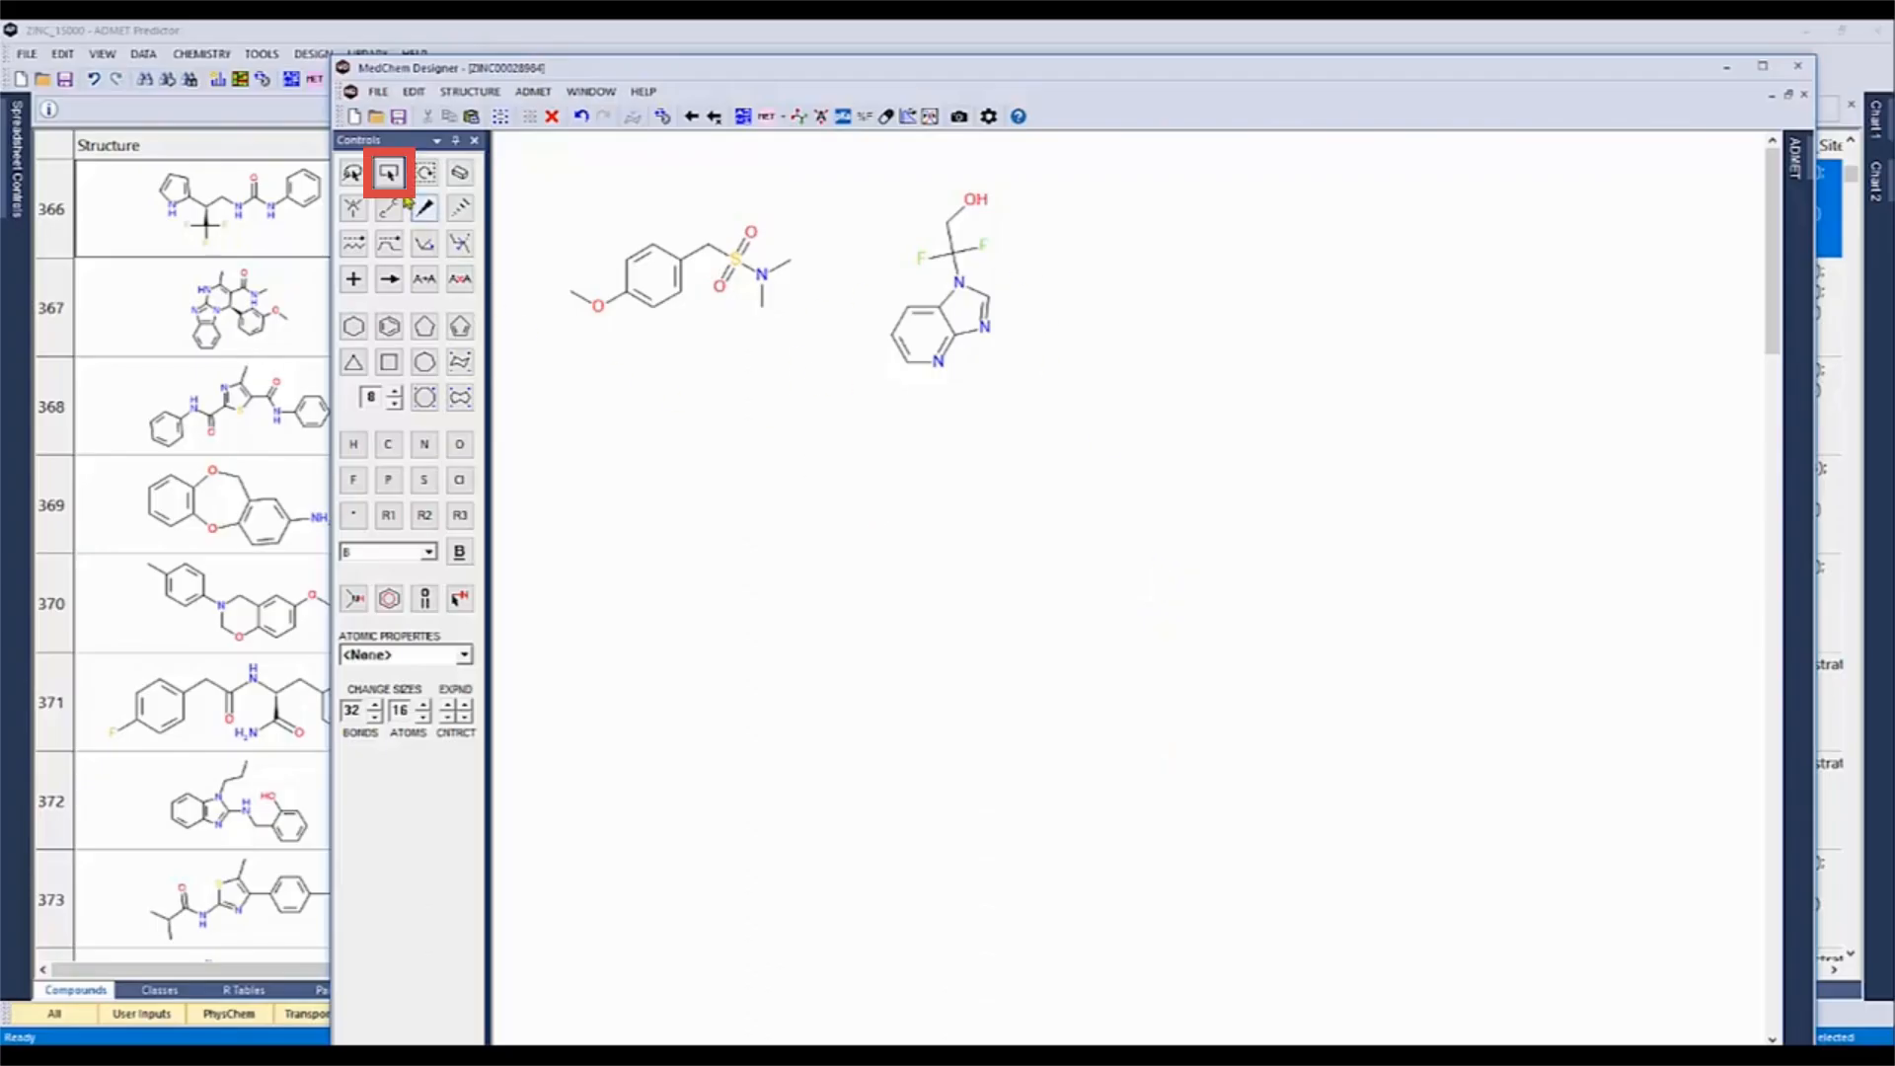
- Generate the CYP/AOX metabolites of the methoxyphenyl sulfonamide in MedChem Designer and the UGT metabolites of its phenol metabolite M2
drag(529, 175, 837, 331)
click(765, 119)
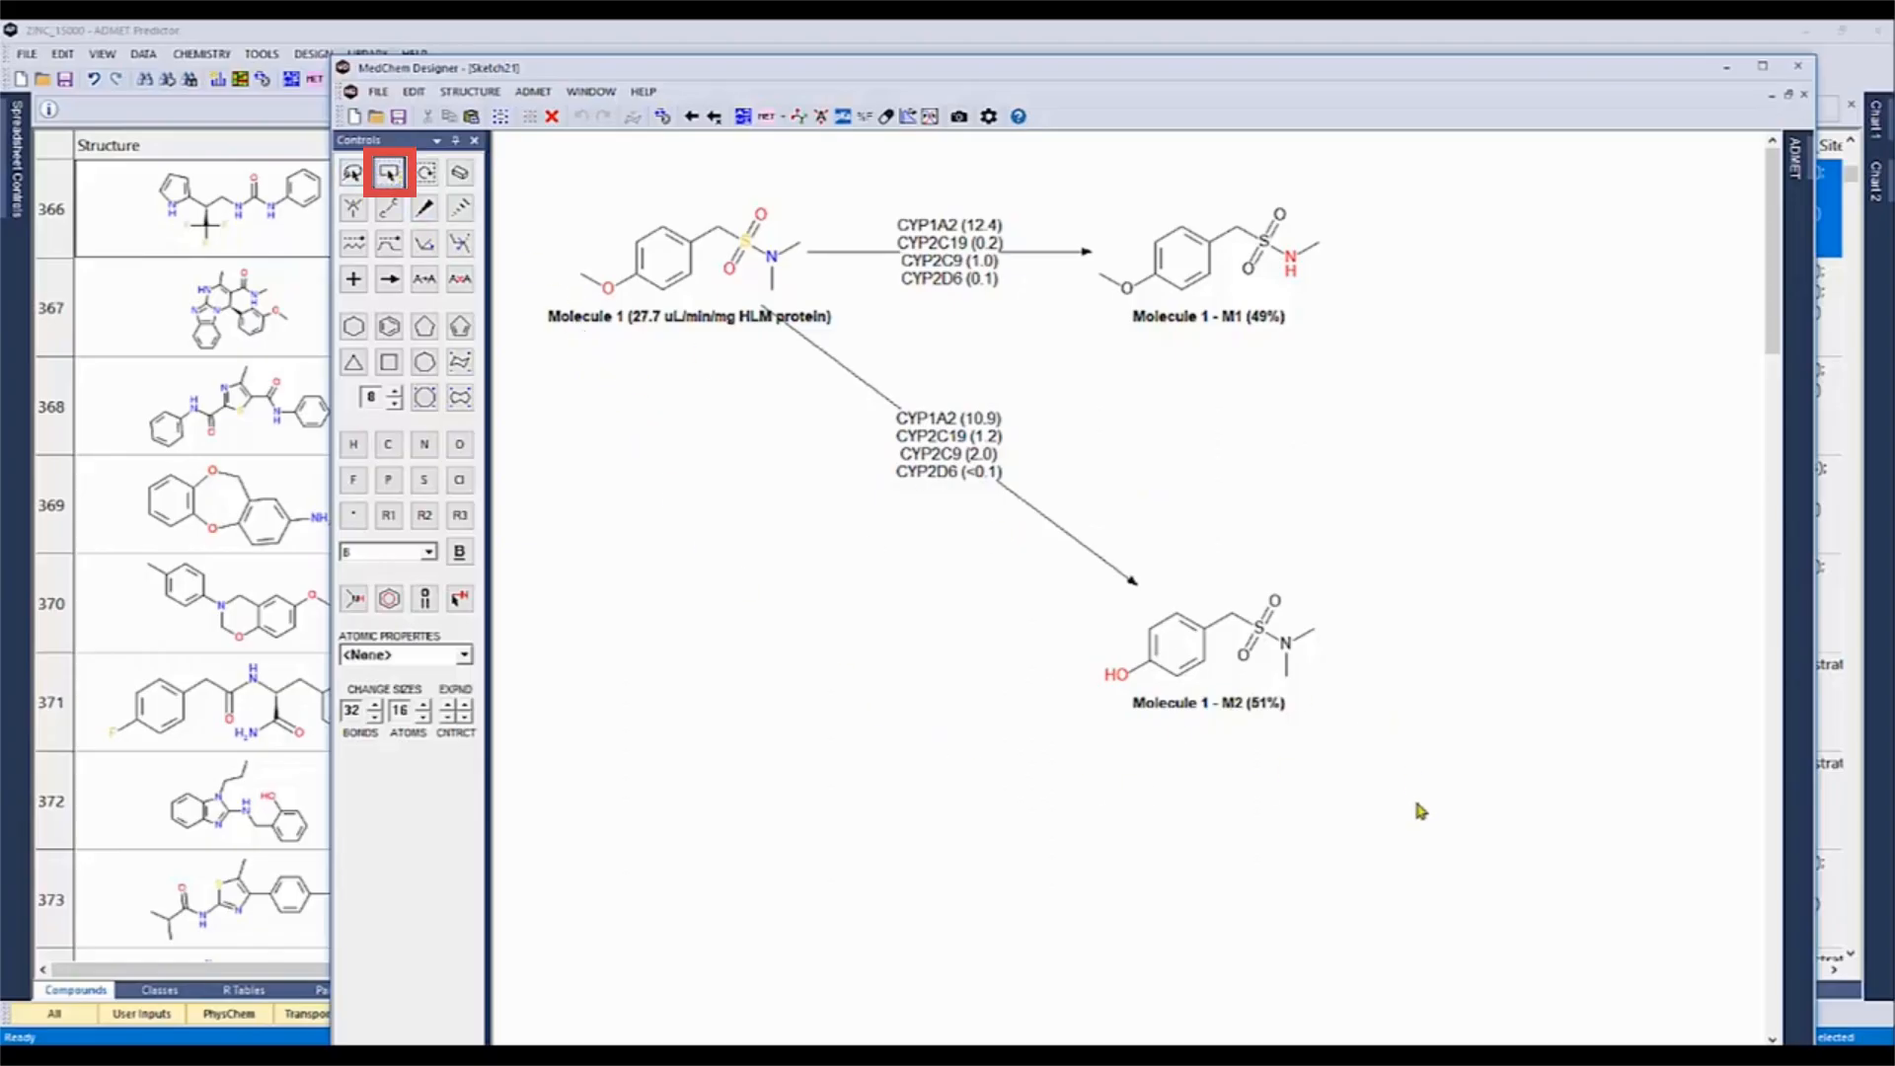
drag(1374, 761, 1026, 583)
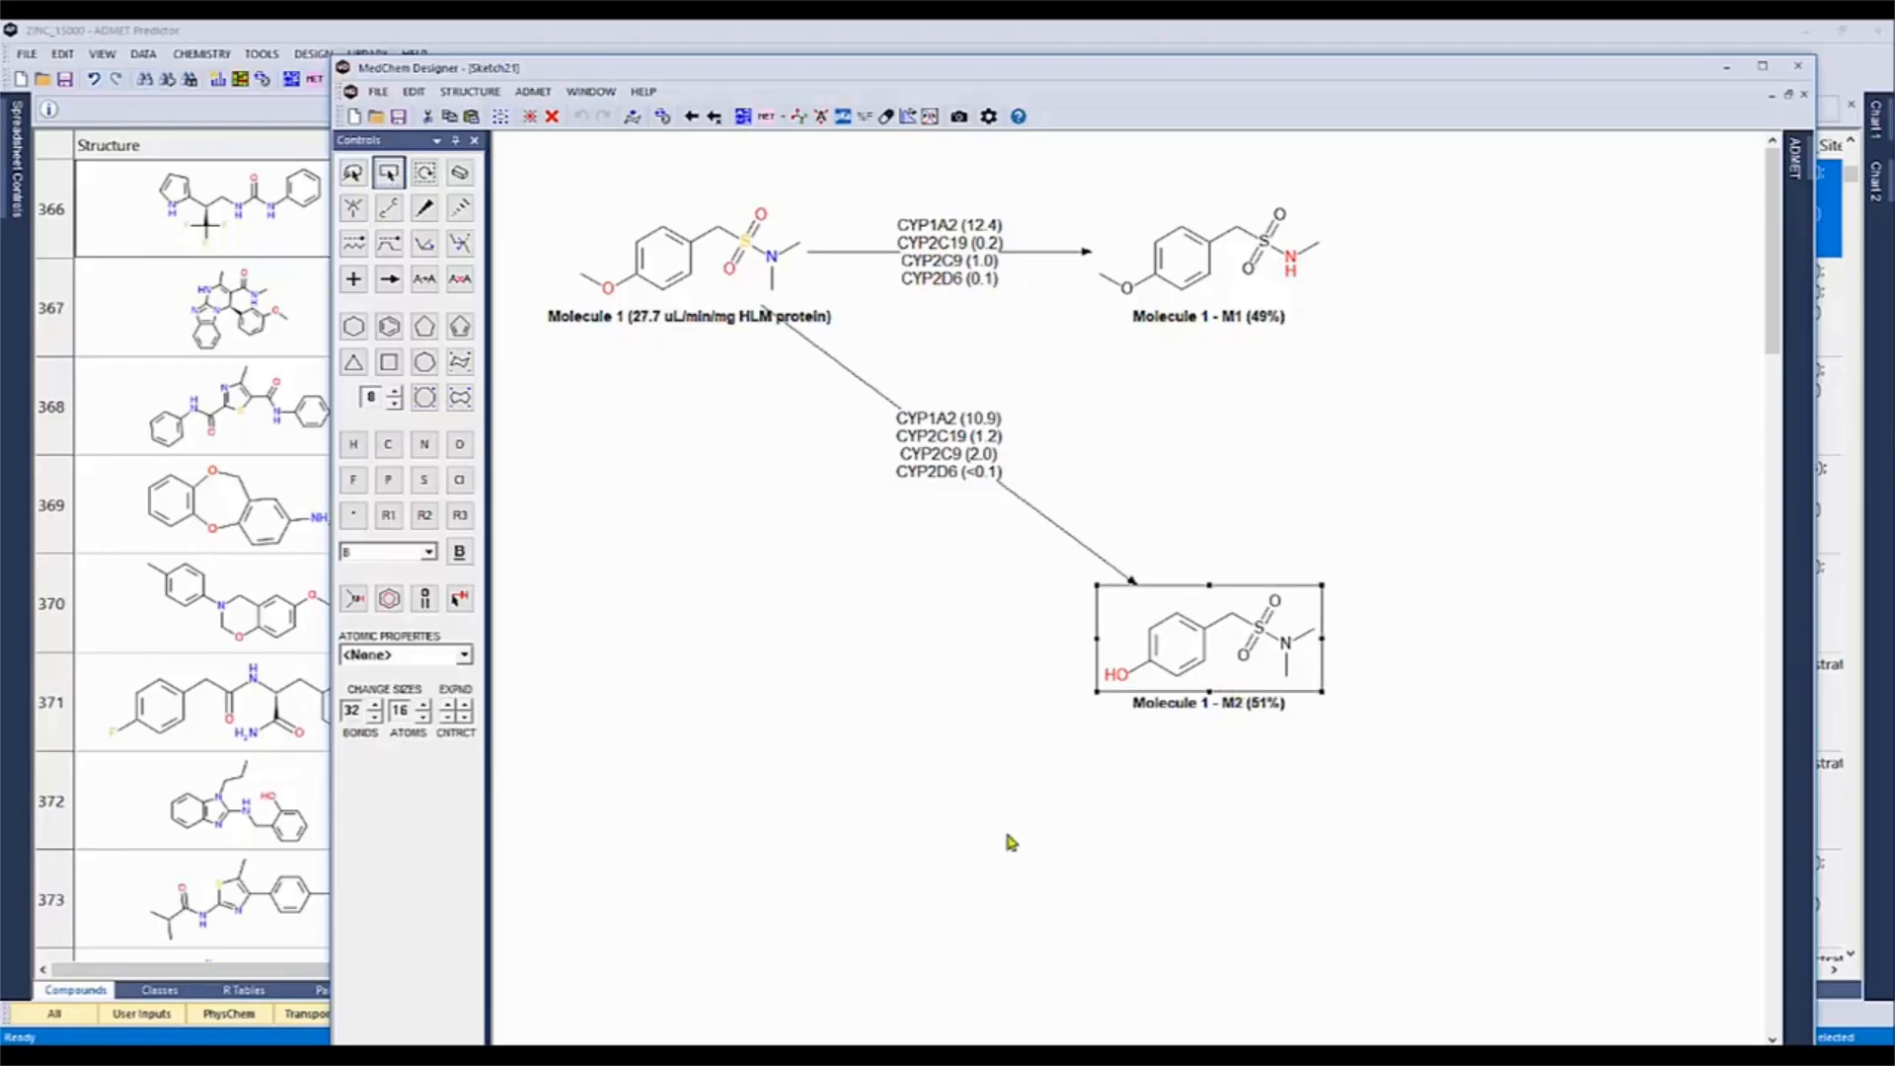
click(781, 118)
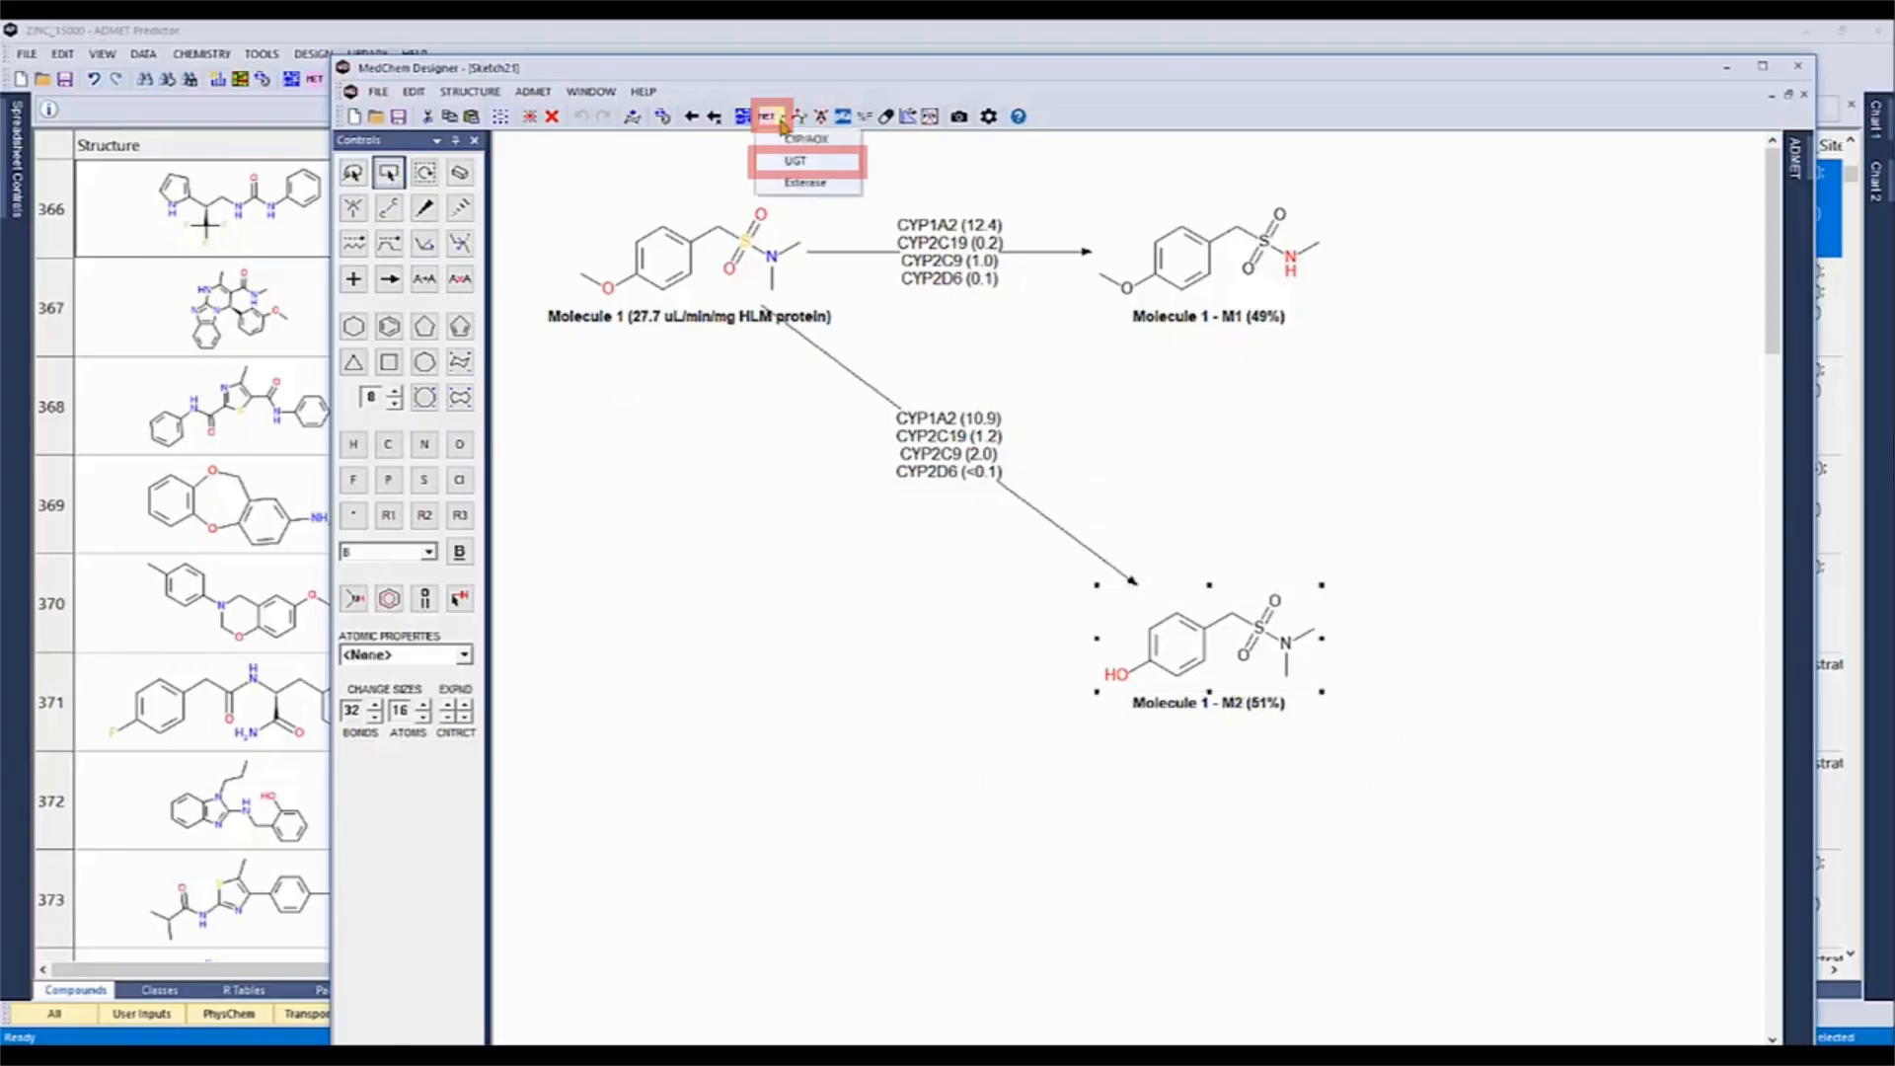
click(790, 164)
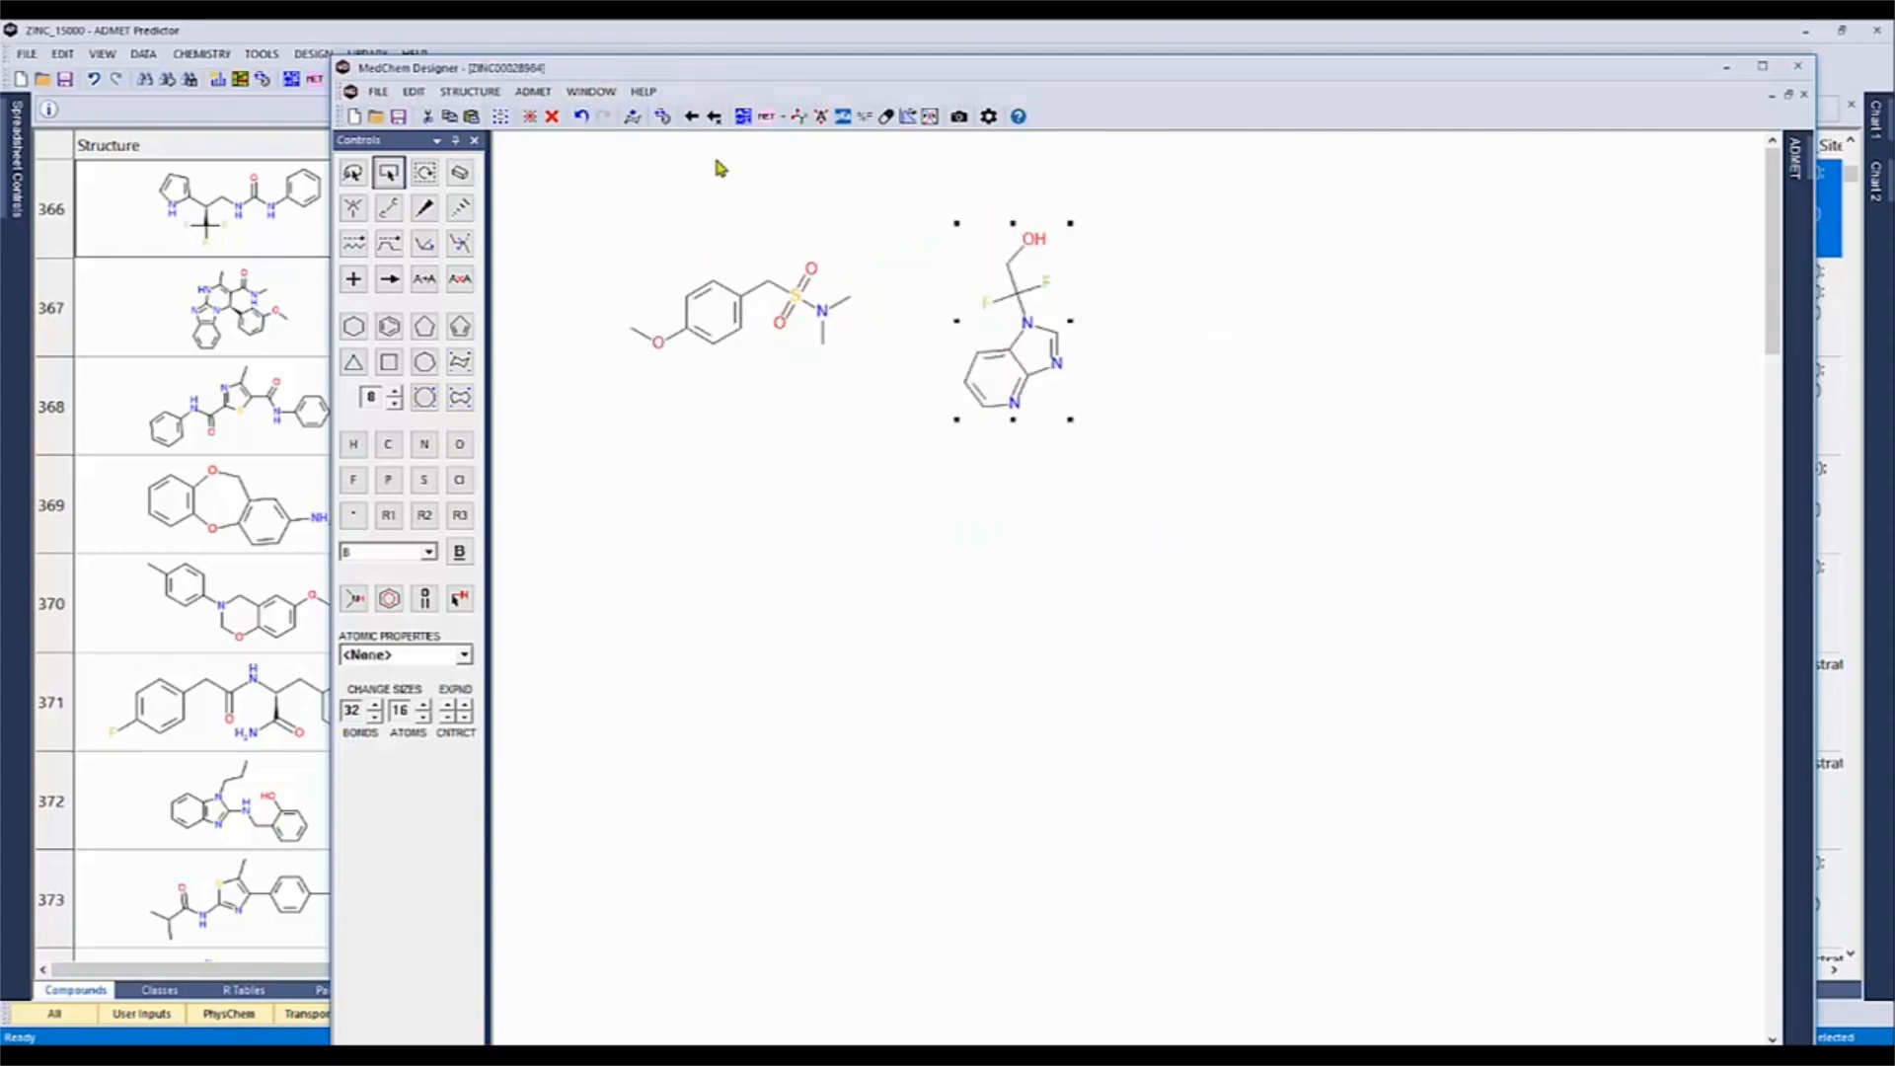
- Generate the CYP/AOX metabolites of ZINC00028984 and of its aldehyde metabolite M4, closing MedChem Designer without saving
click(766, 116)
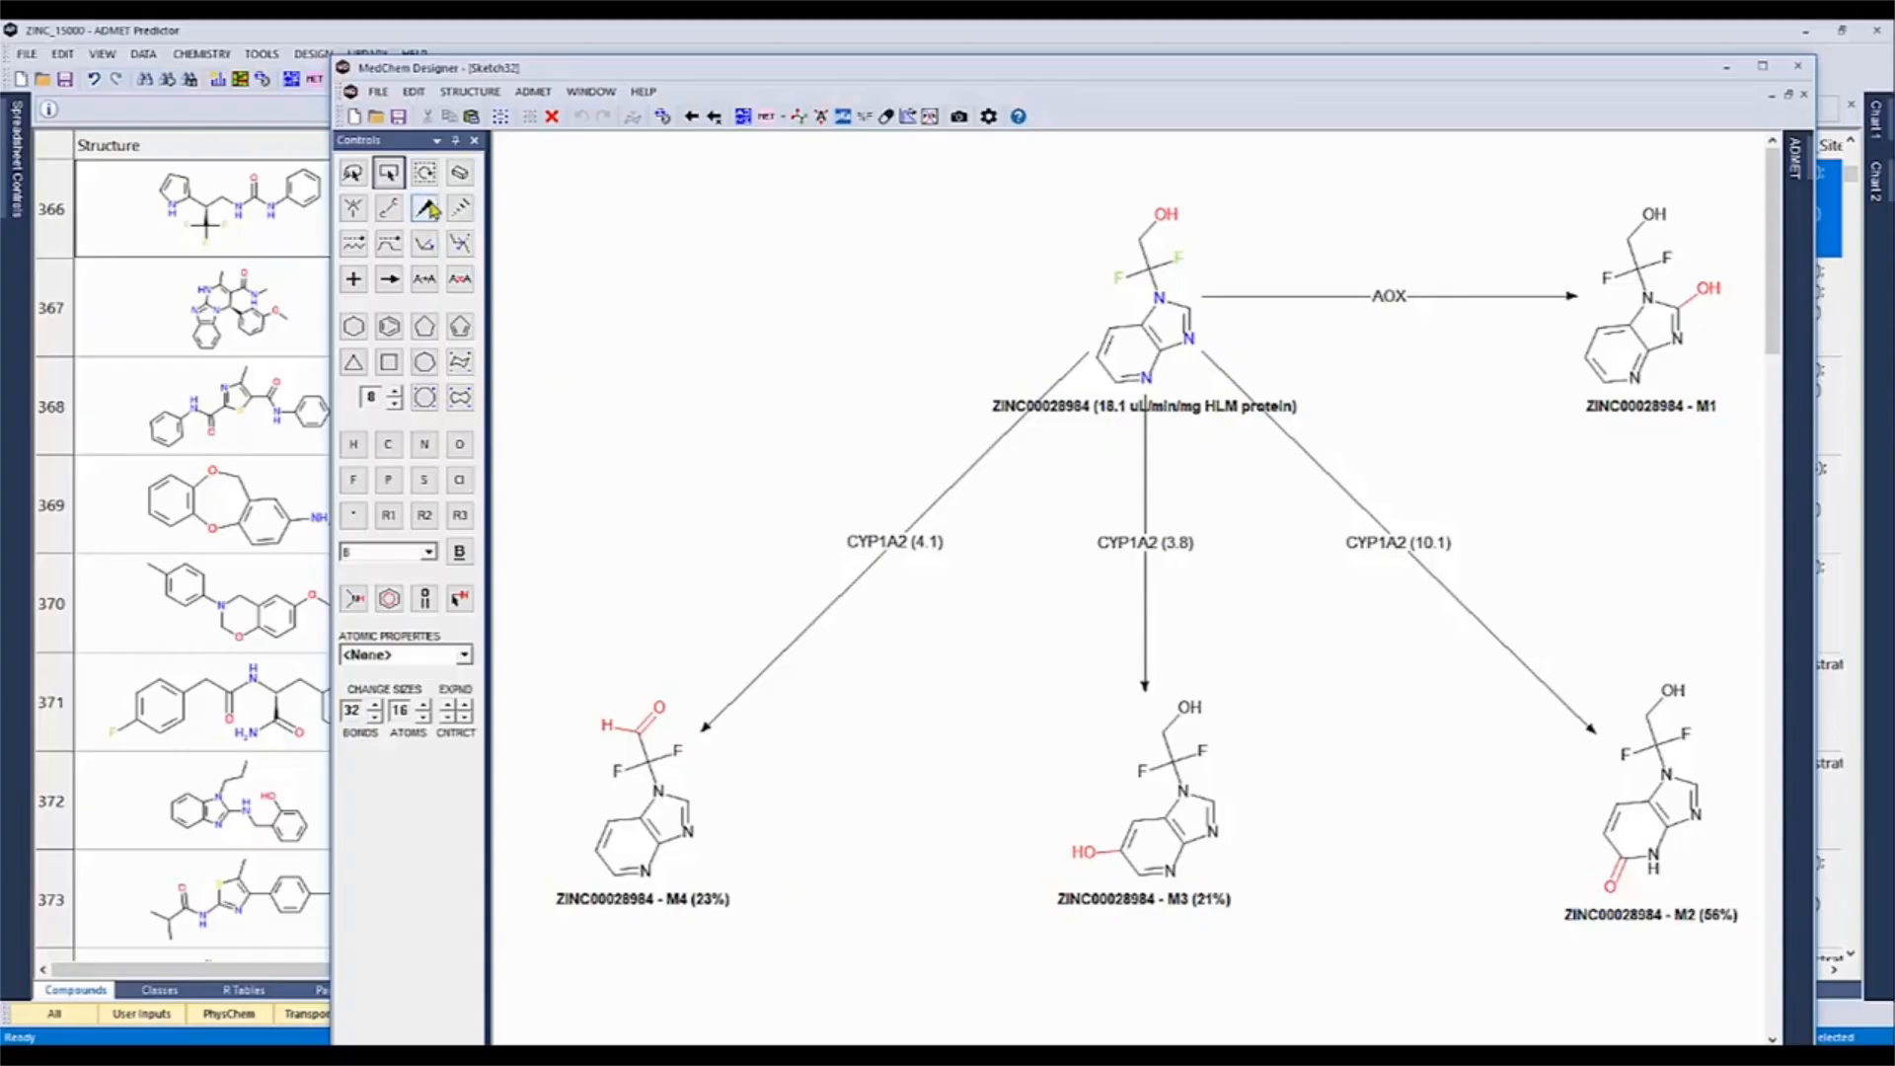
drag(518, 656, 780, 982)
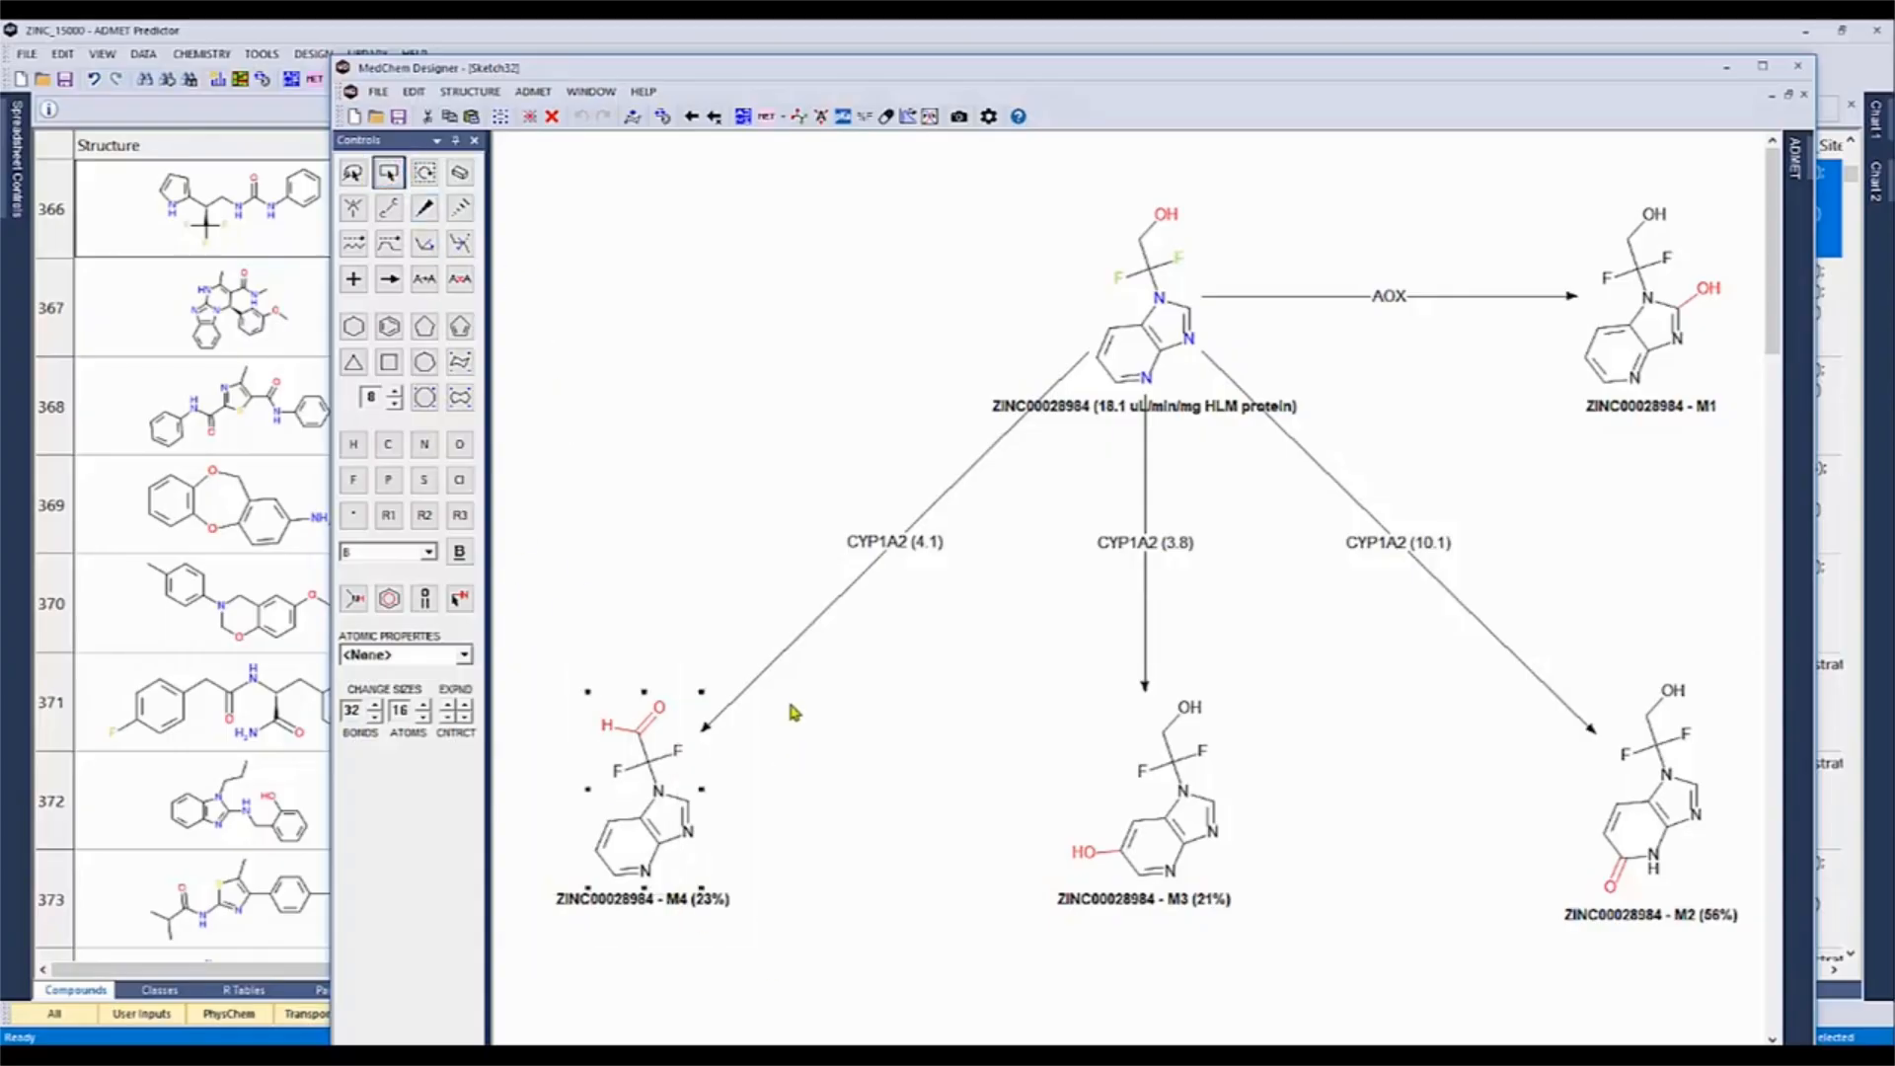
click(764, 118)
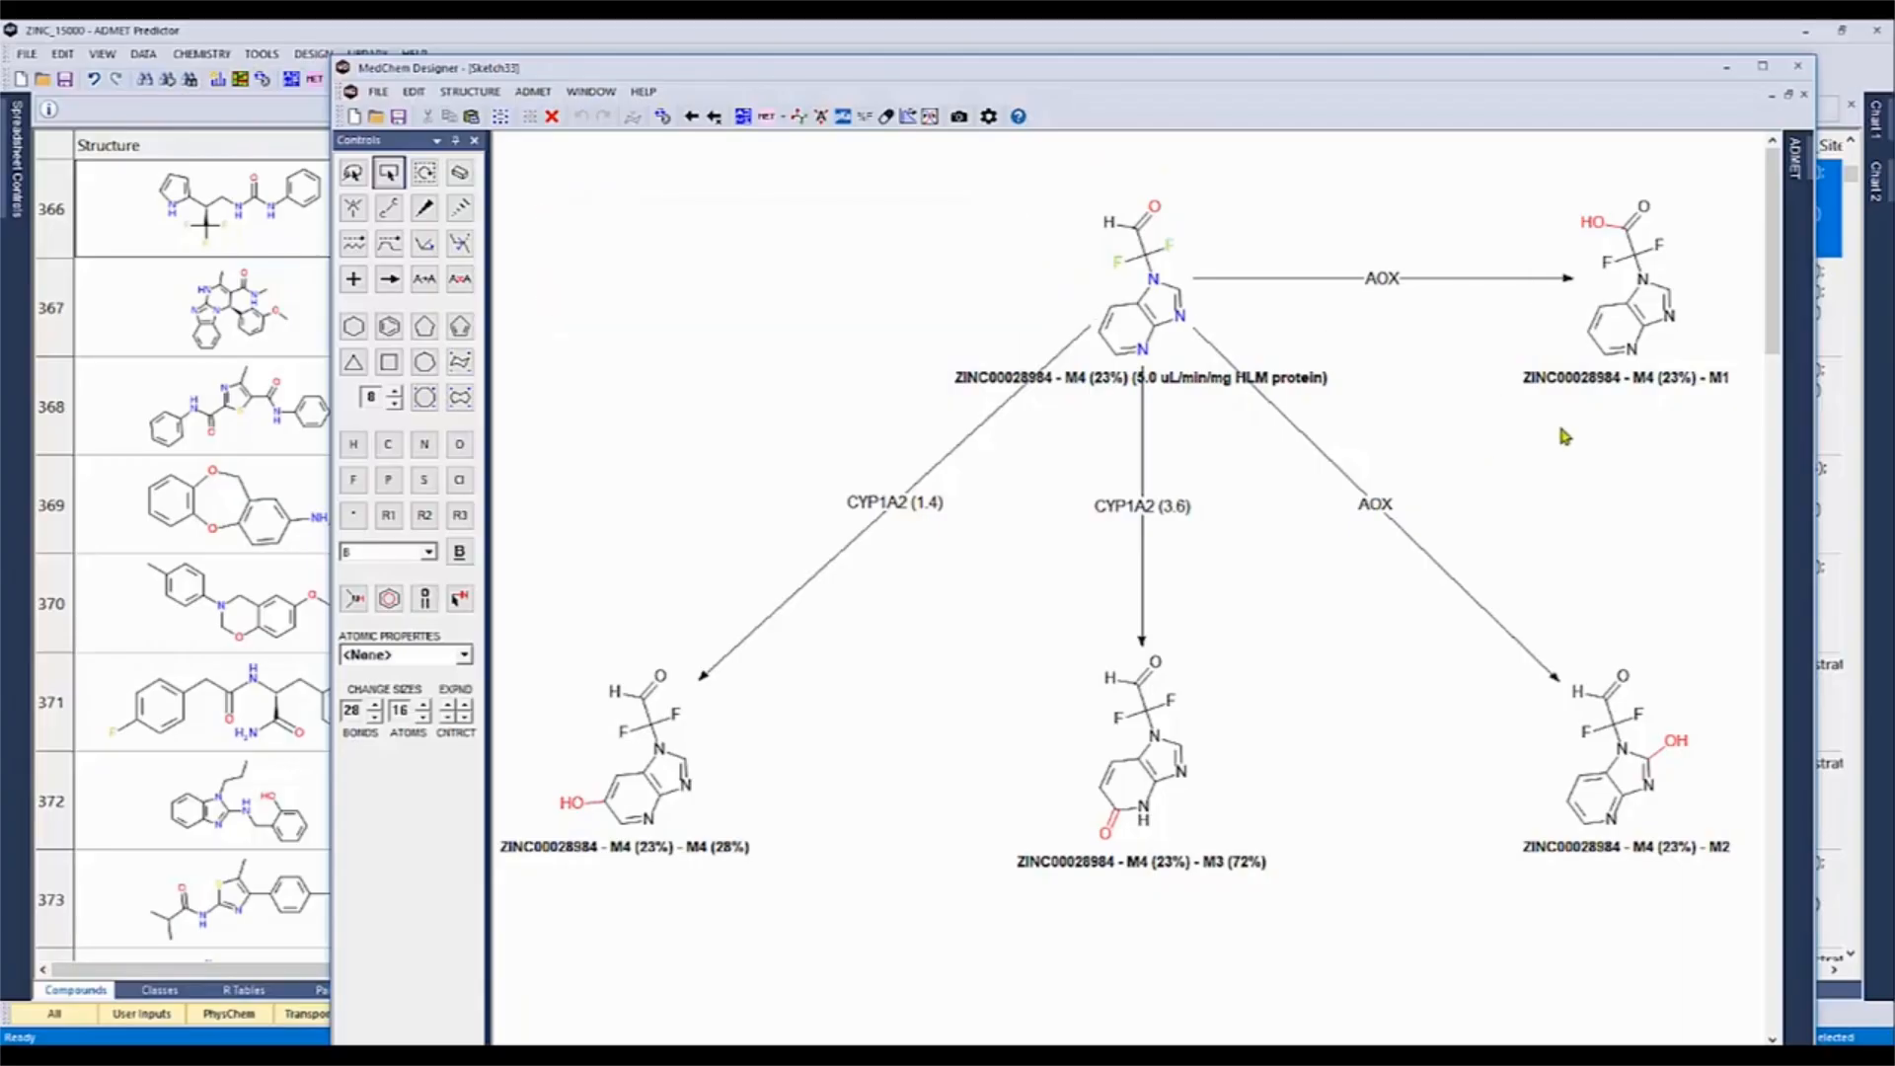
click(1797, 66)
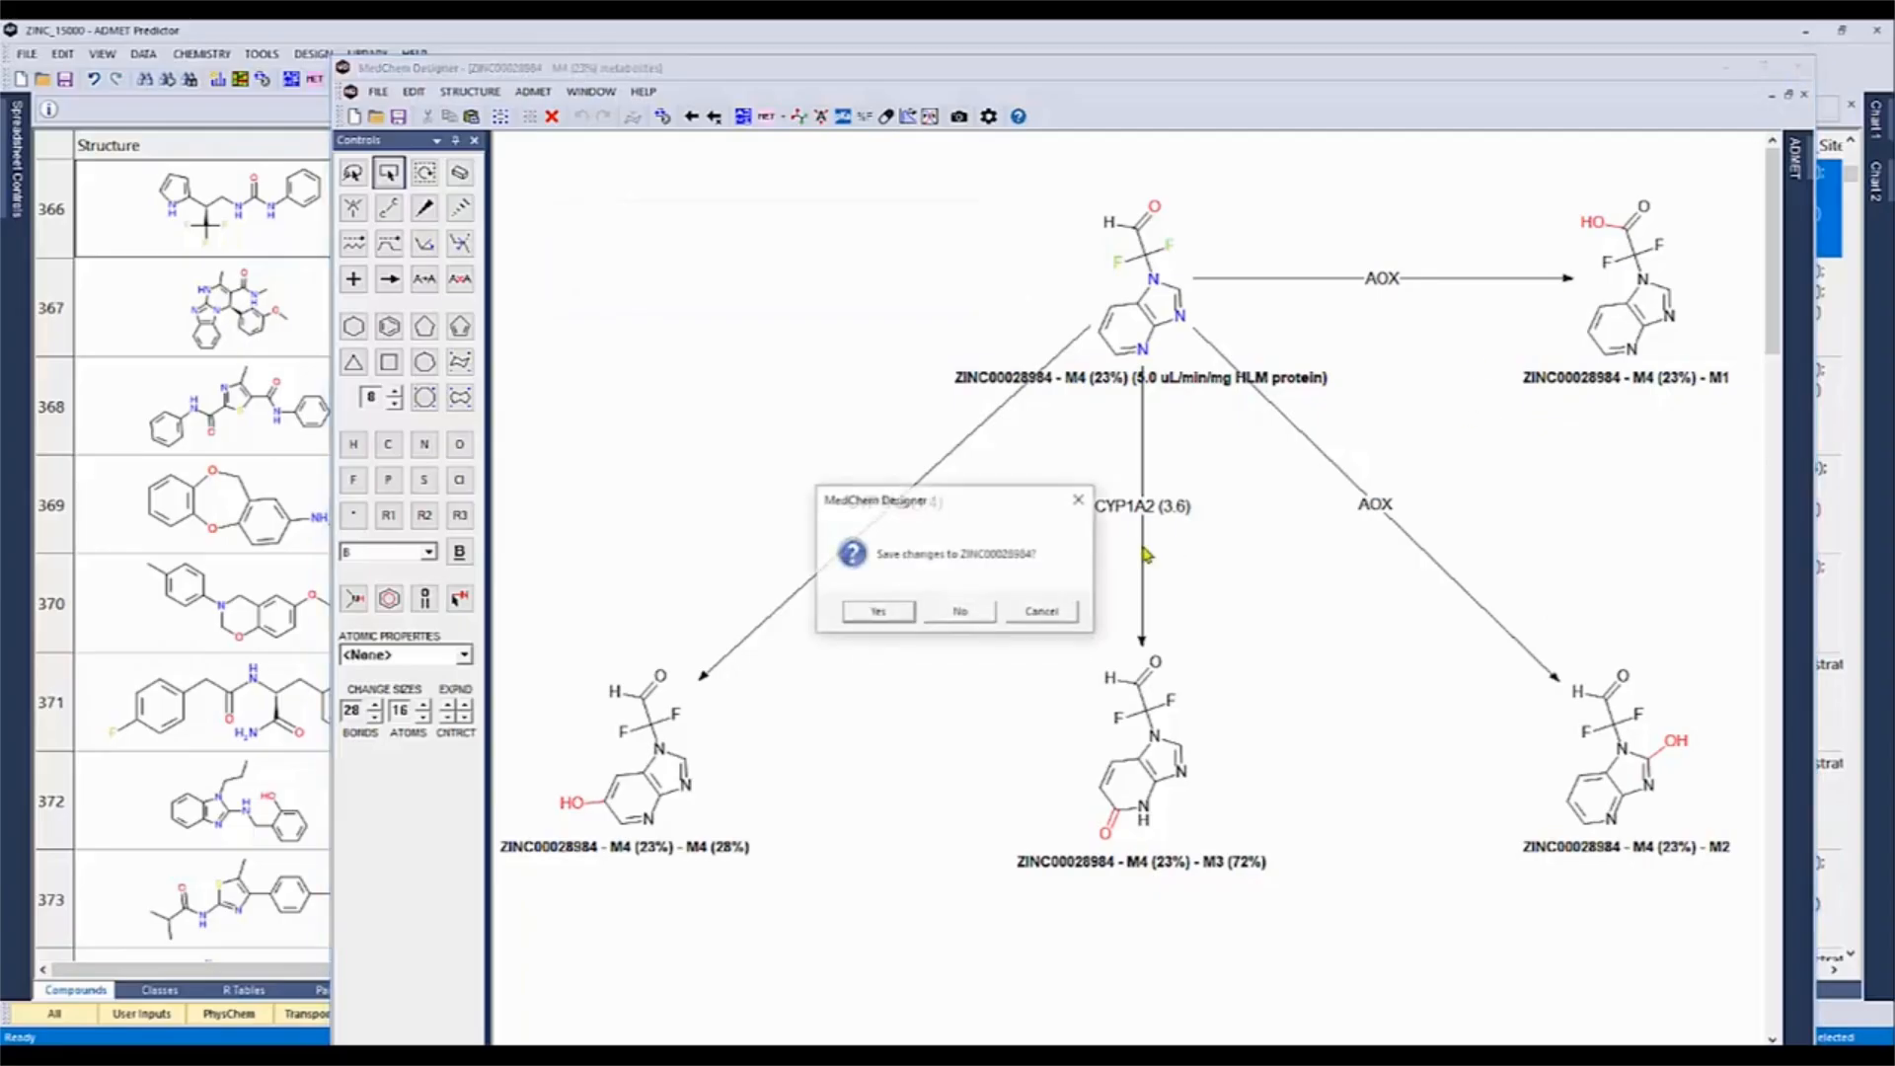
click(991, 616)
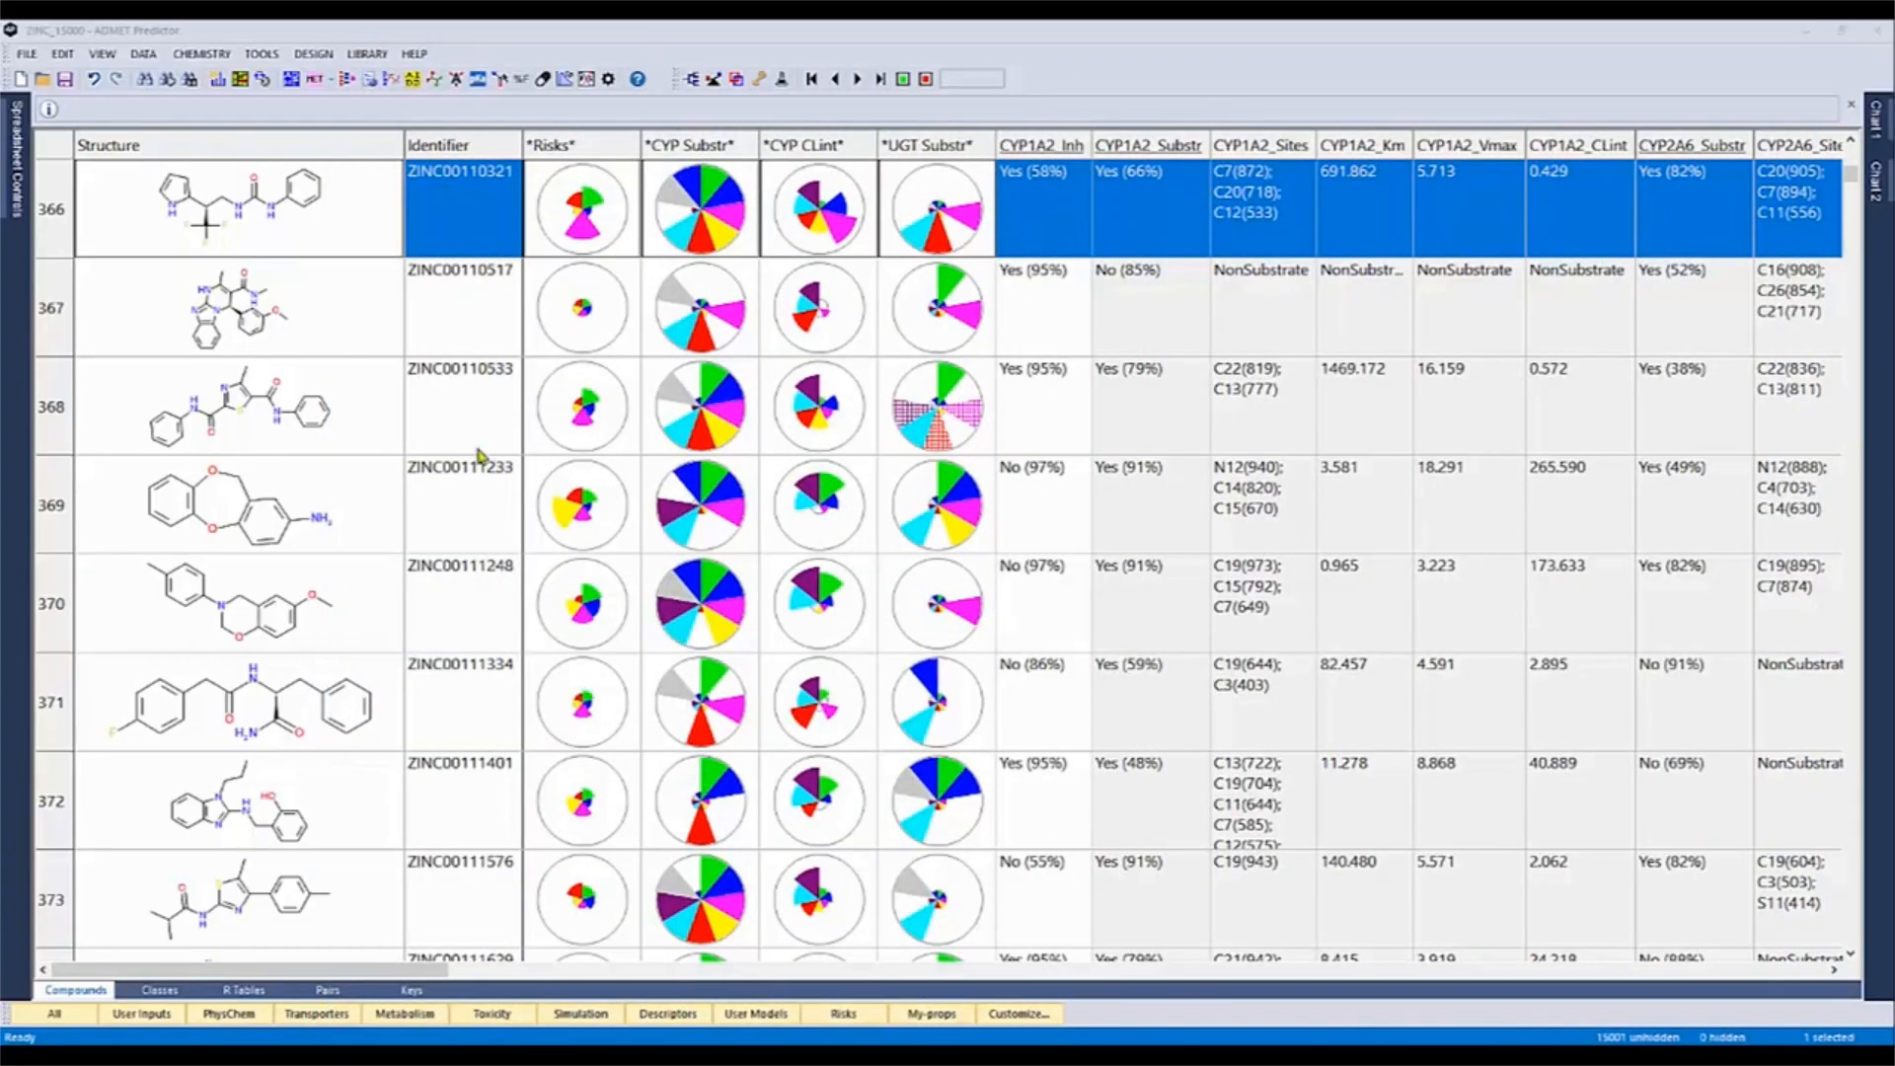
- Generate the CYP/AOX metabolites of compounds 330 to 334 with 2 metabolism cycles and widen the Identifier column in the results spreadsheet
scroll(336, 345, up, 12)
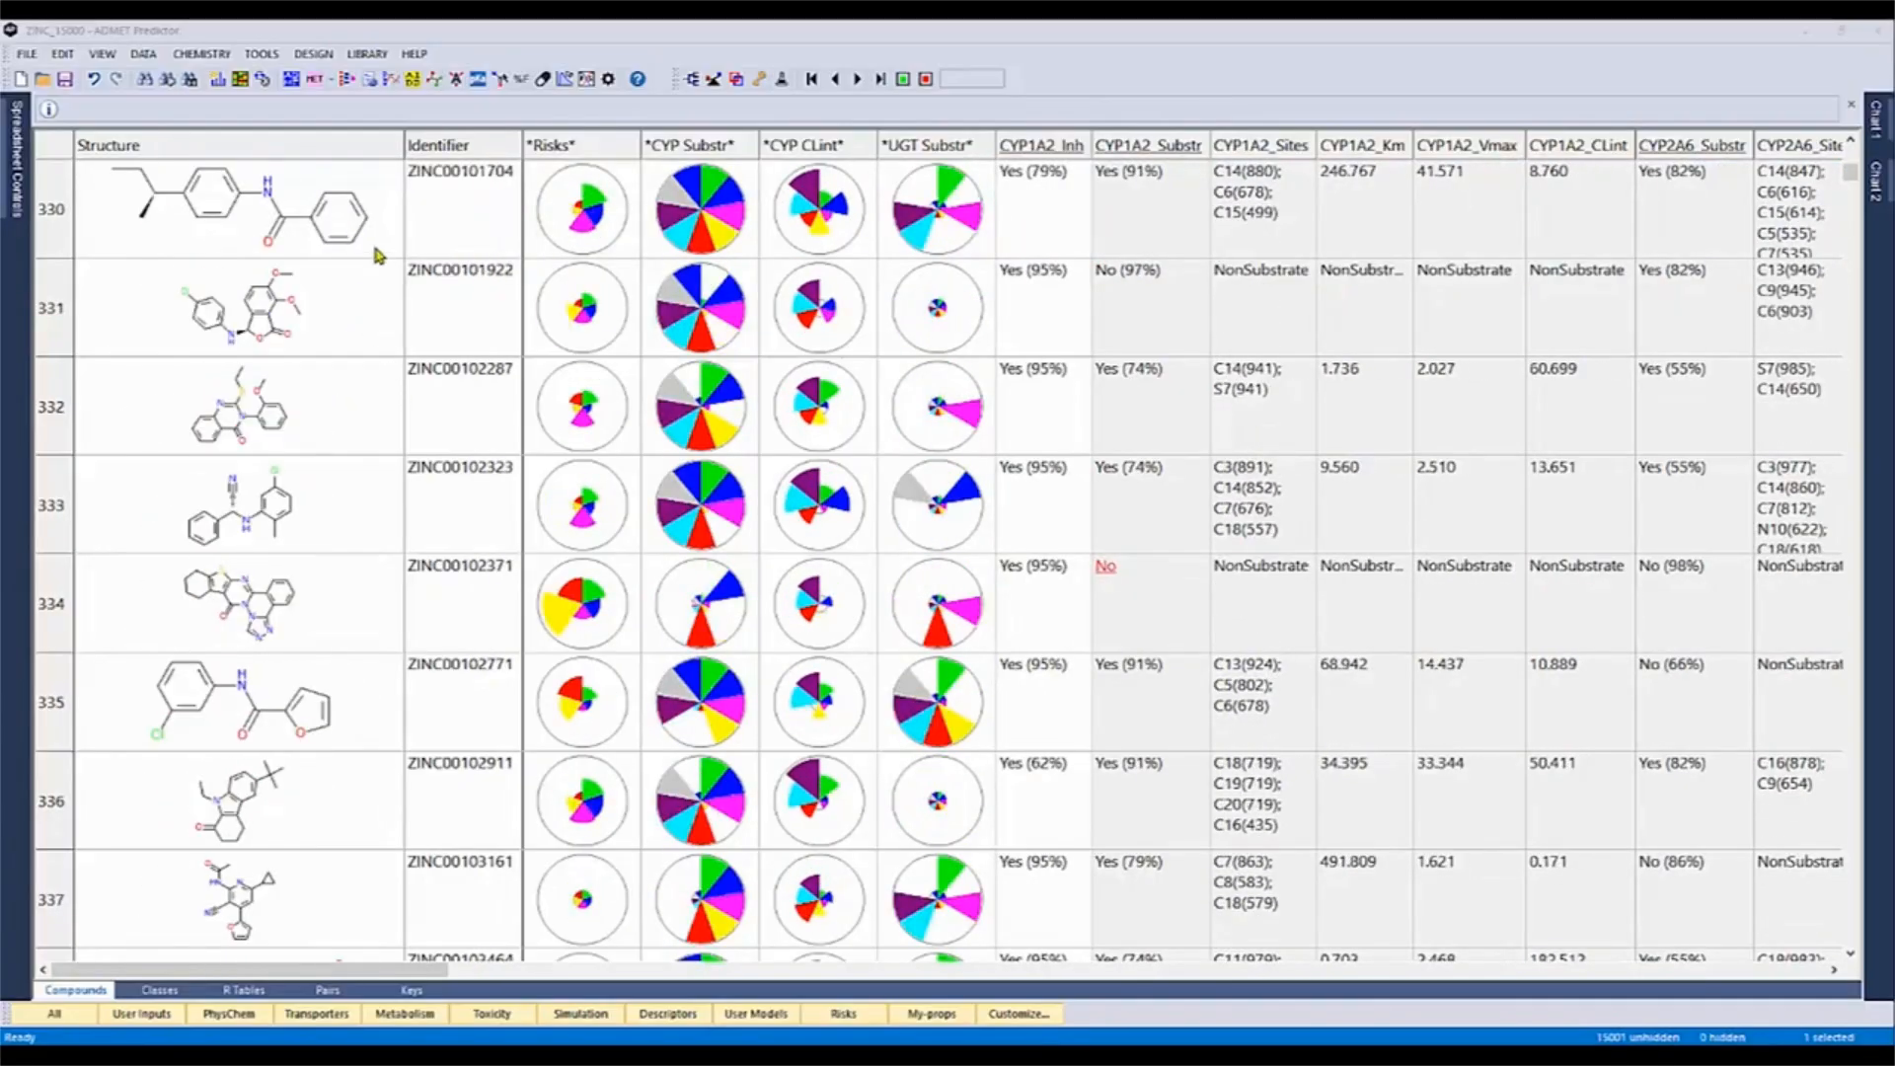
drag(375, 255, 387, 653)
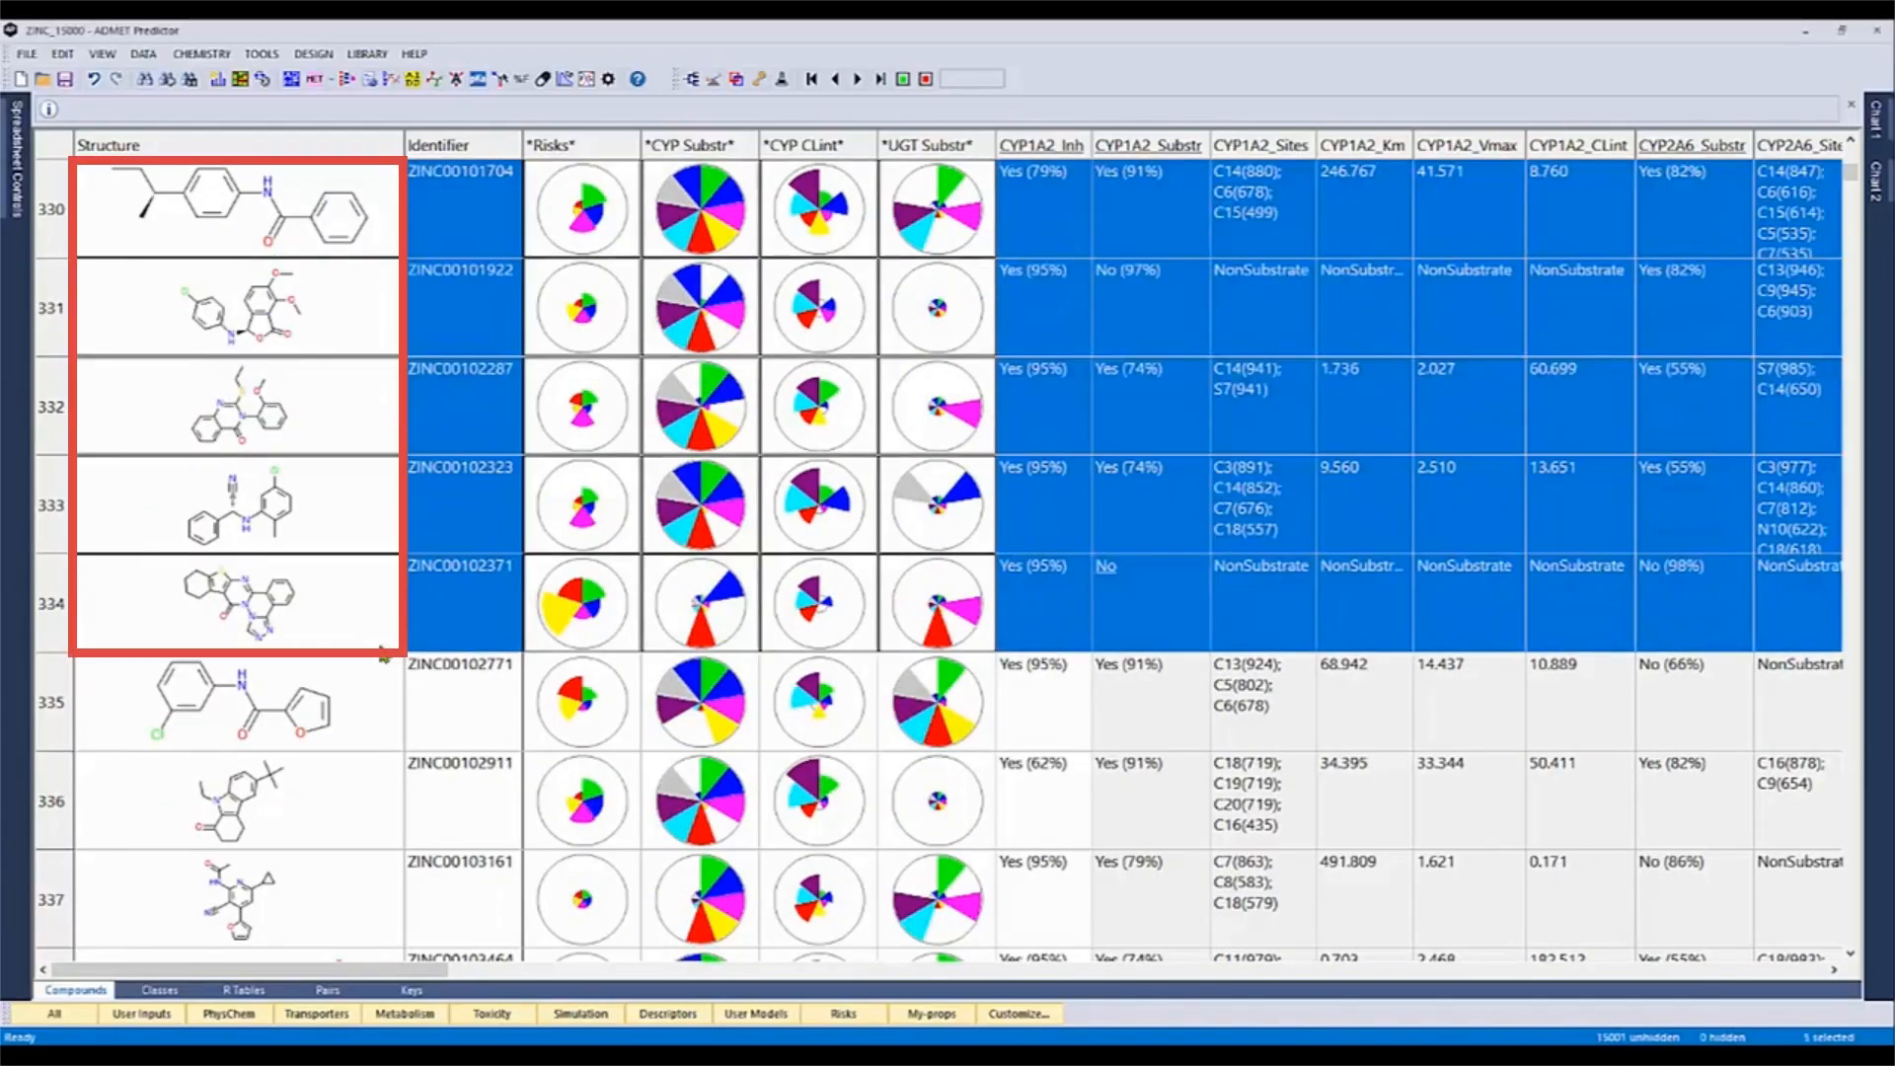
right_click(340, 504)
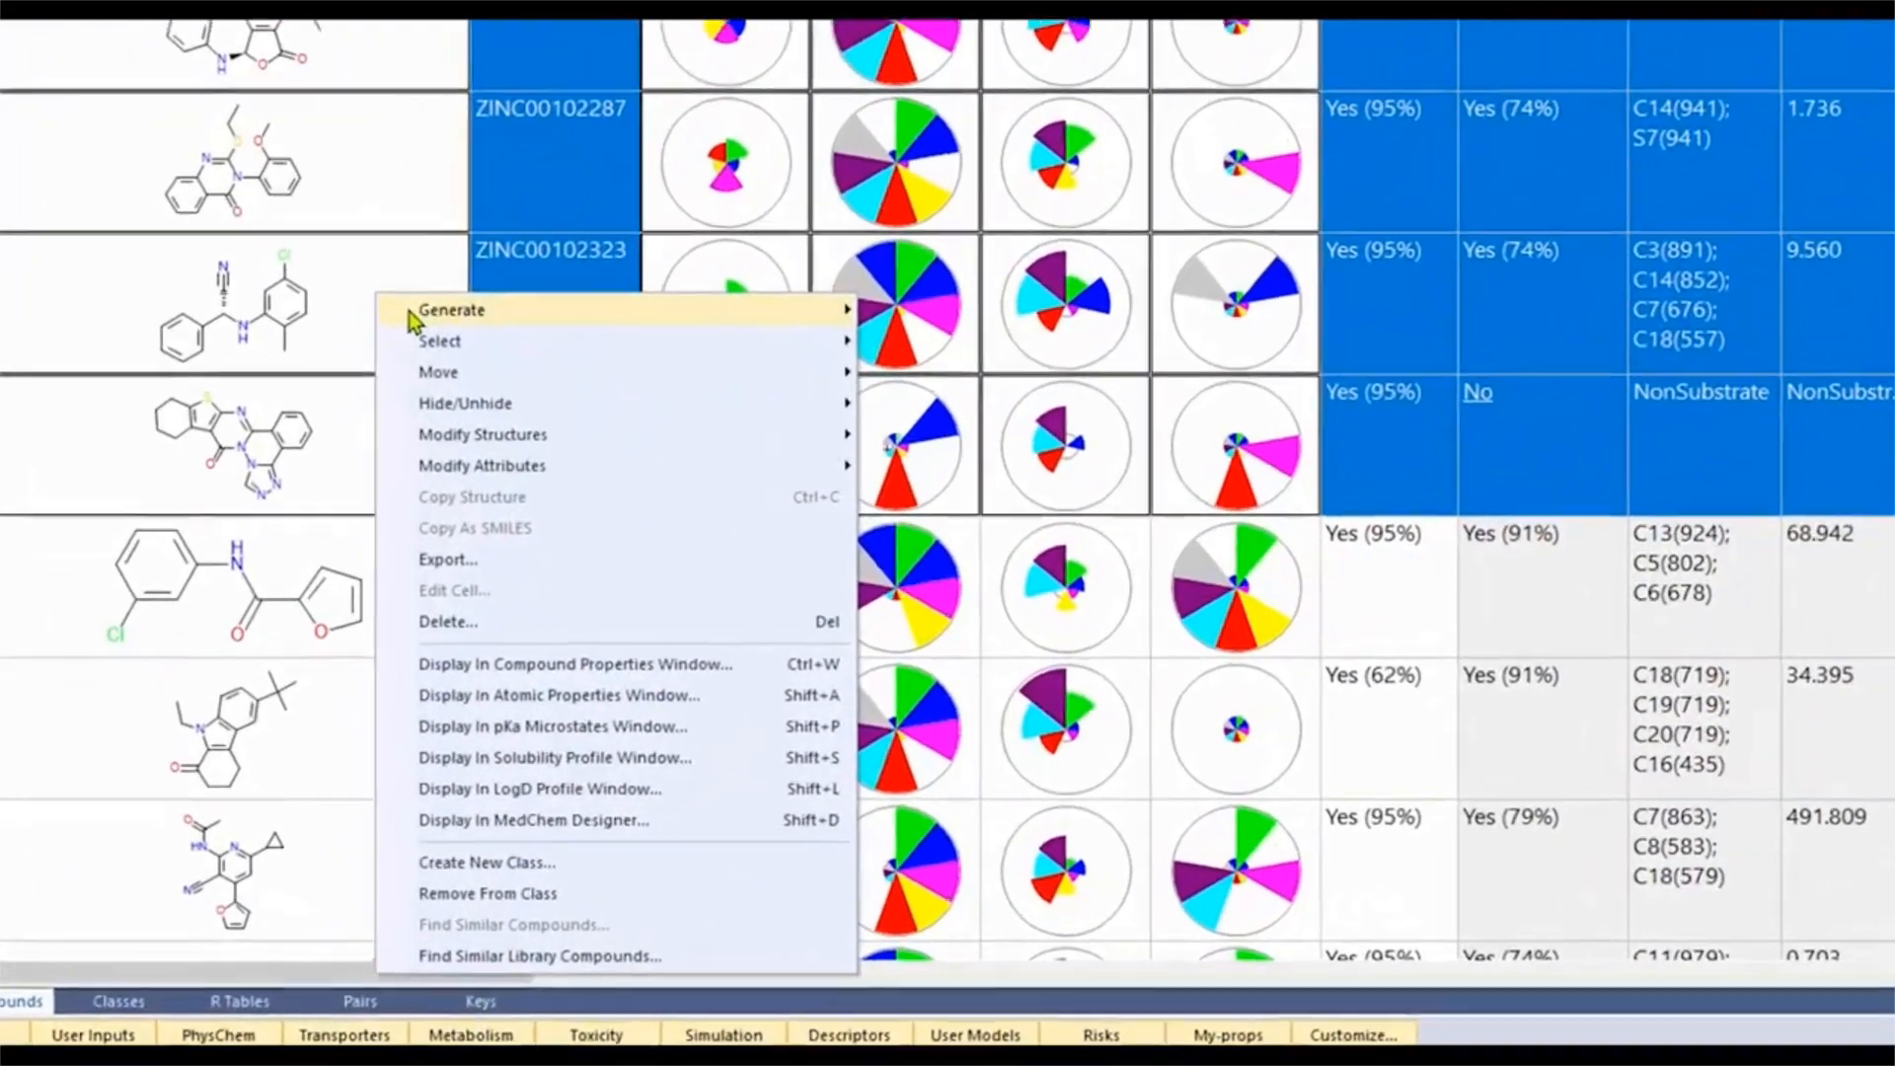
mouse_move(344, 507)
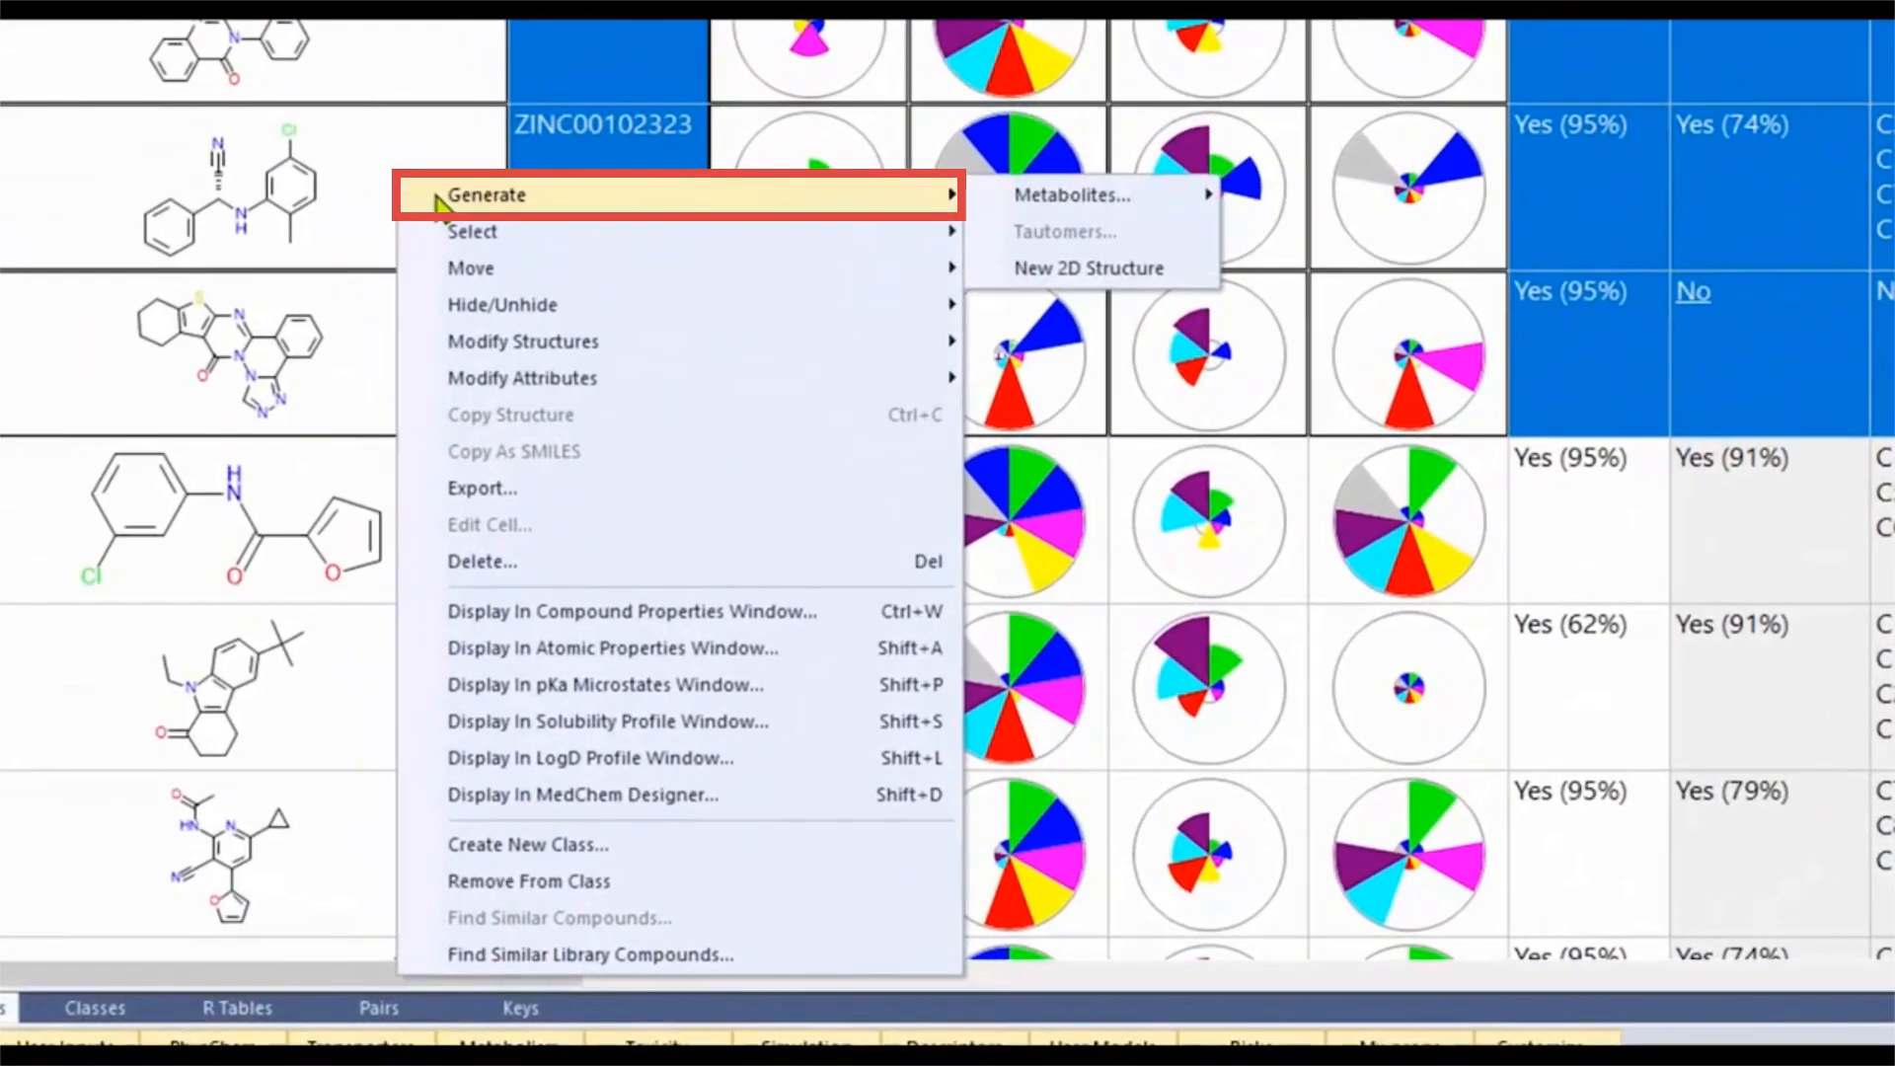
mouse_move(1081, 202)
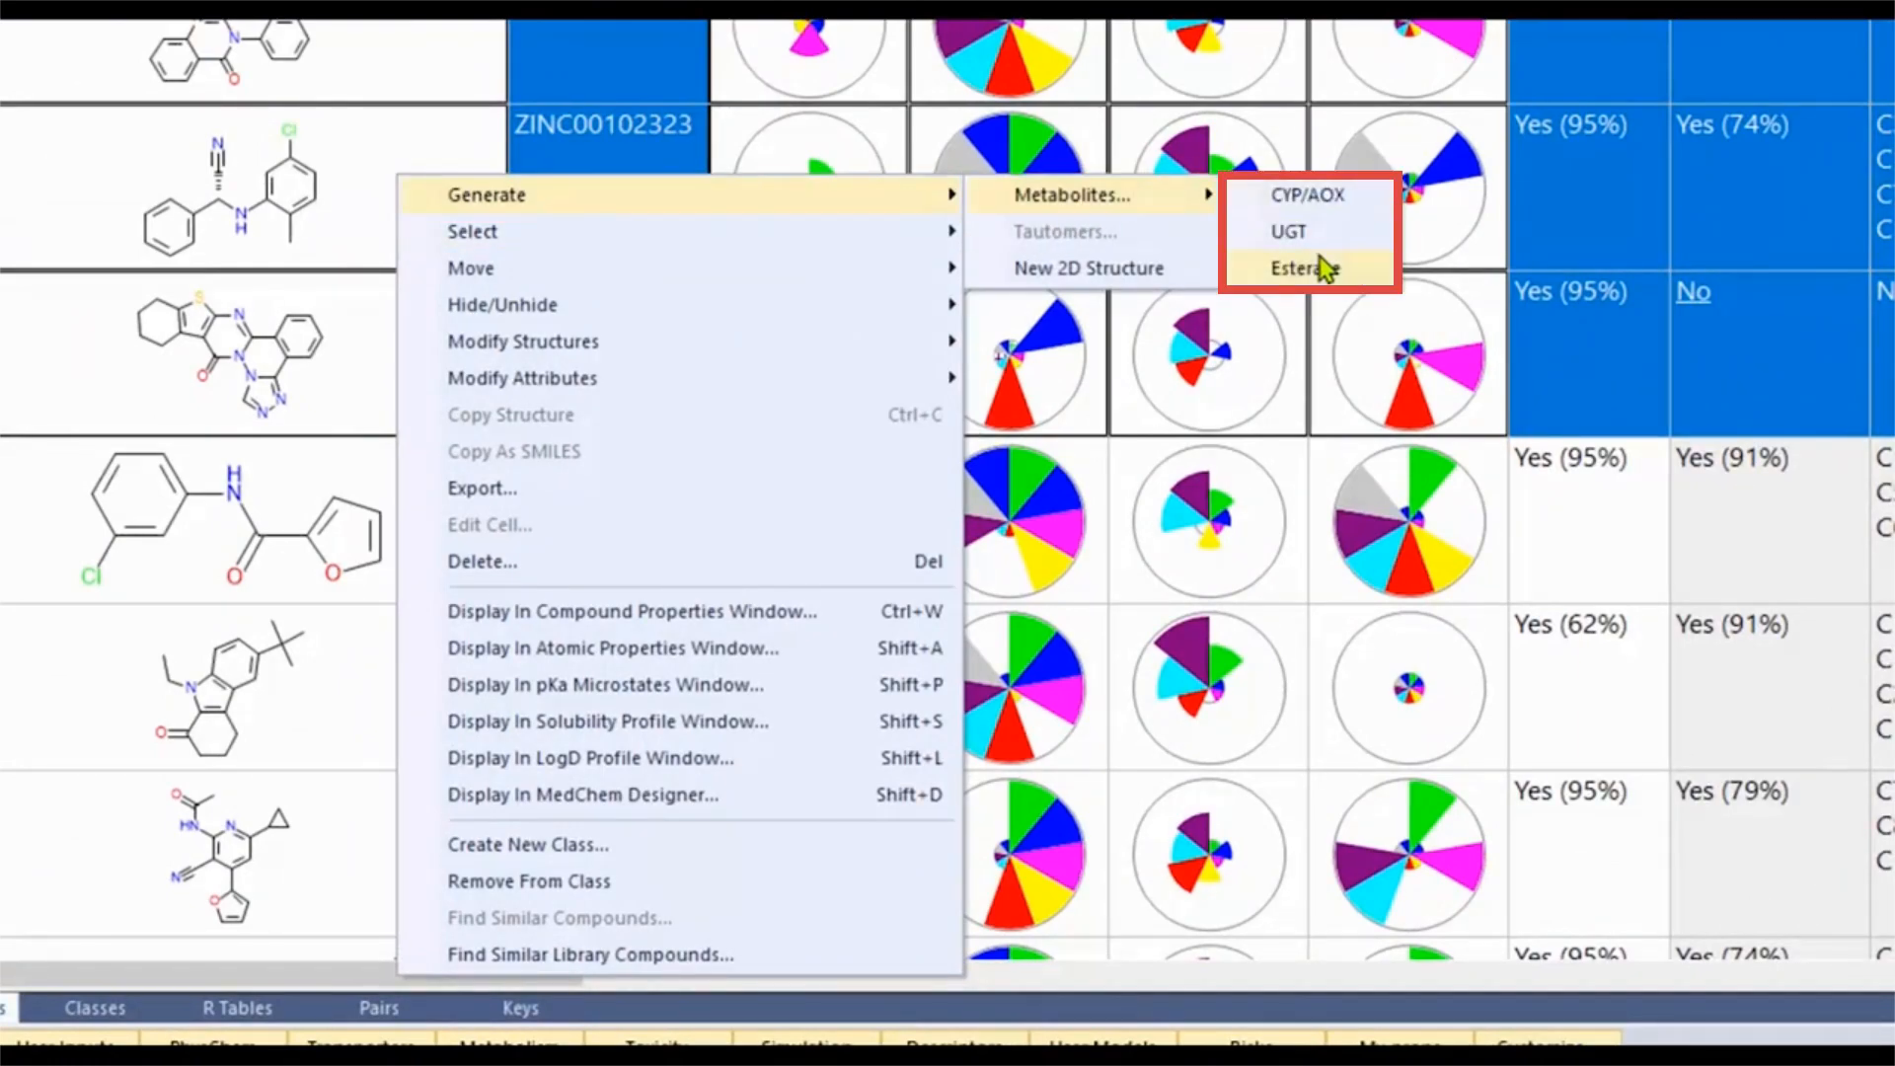
click(1359, 204)
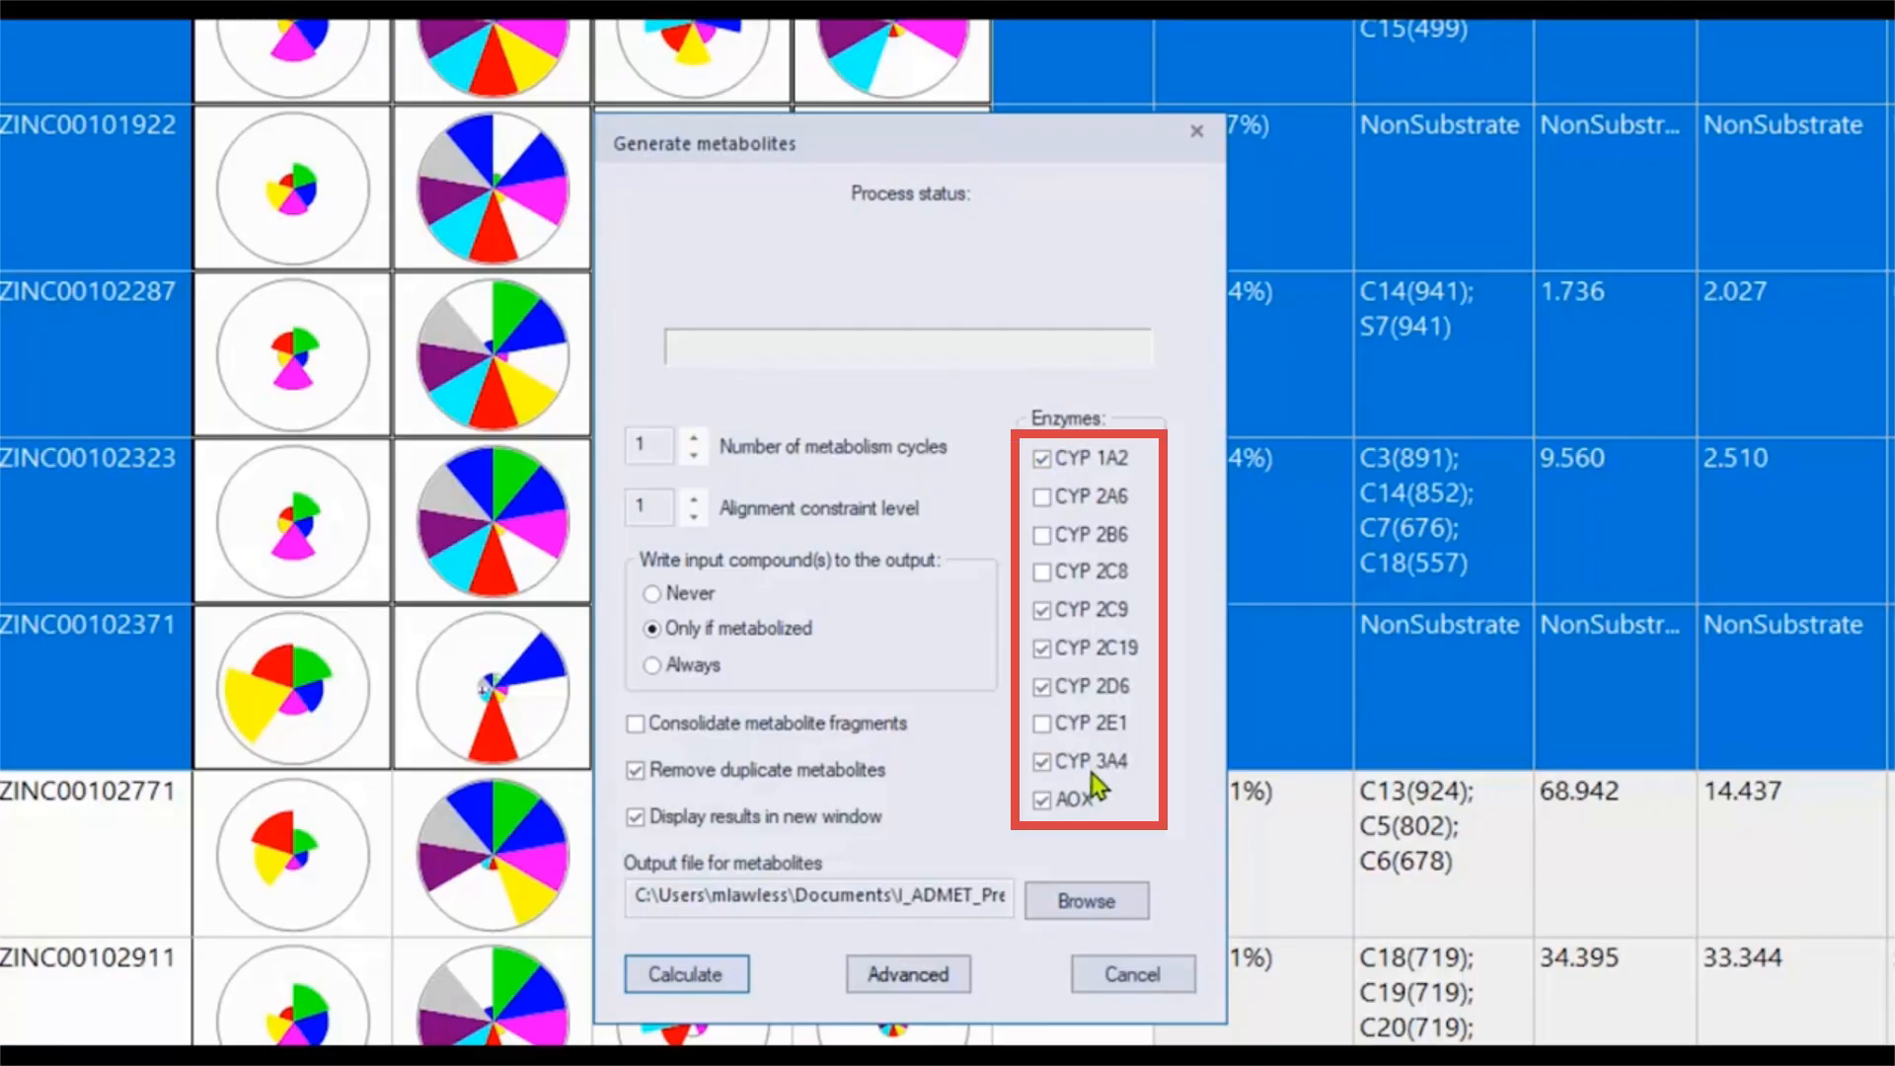
click(695, 441)
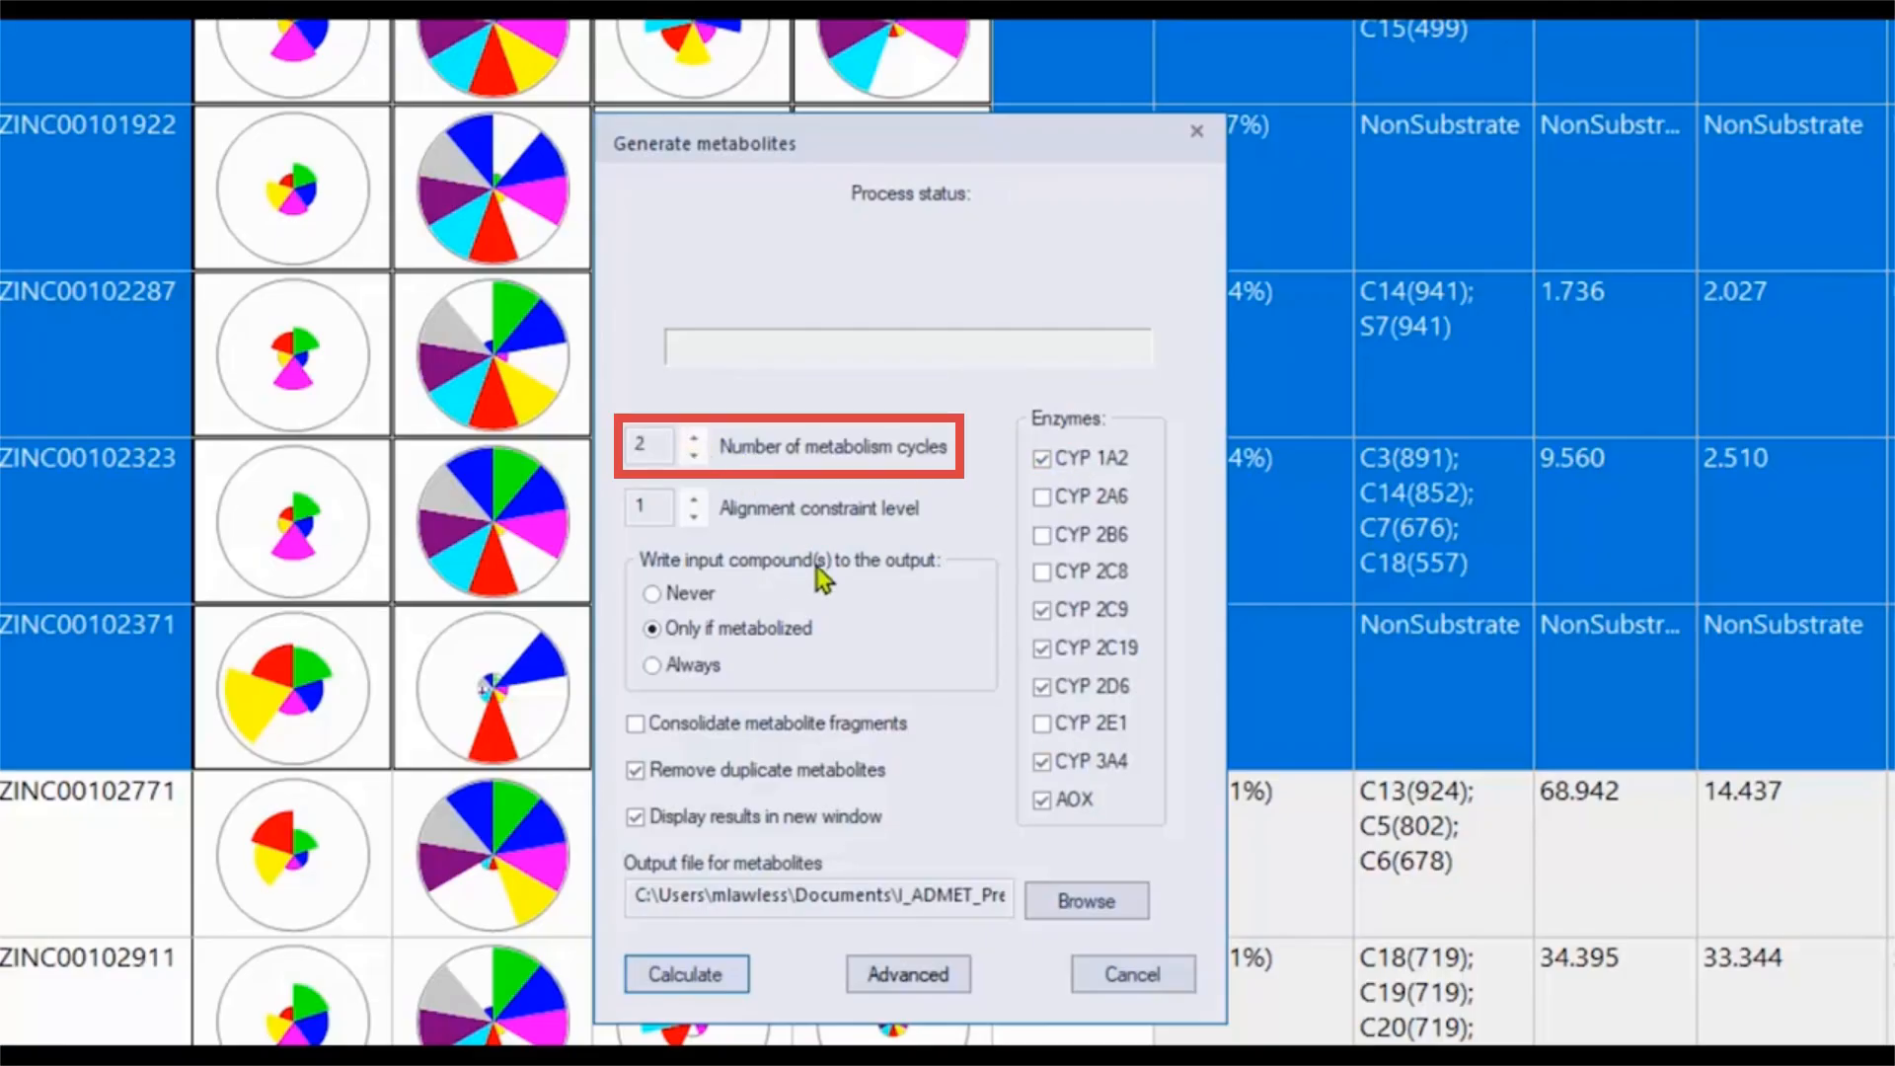
click(681, 977)
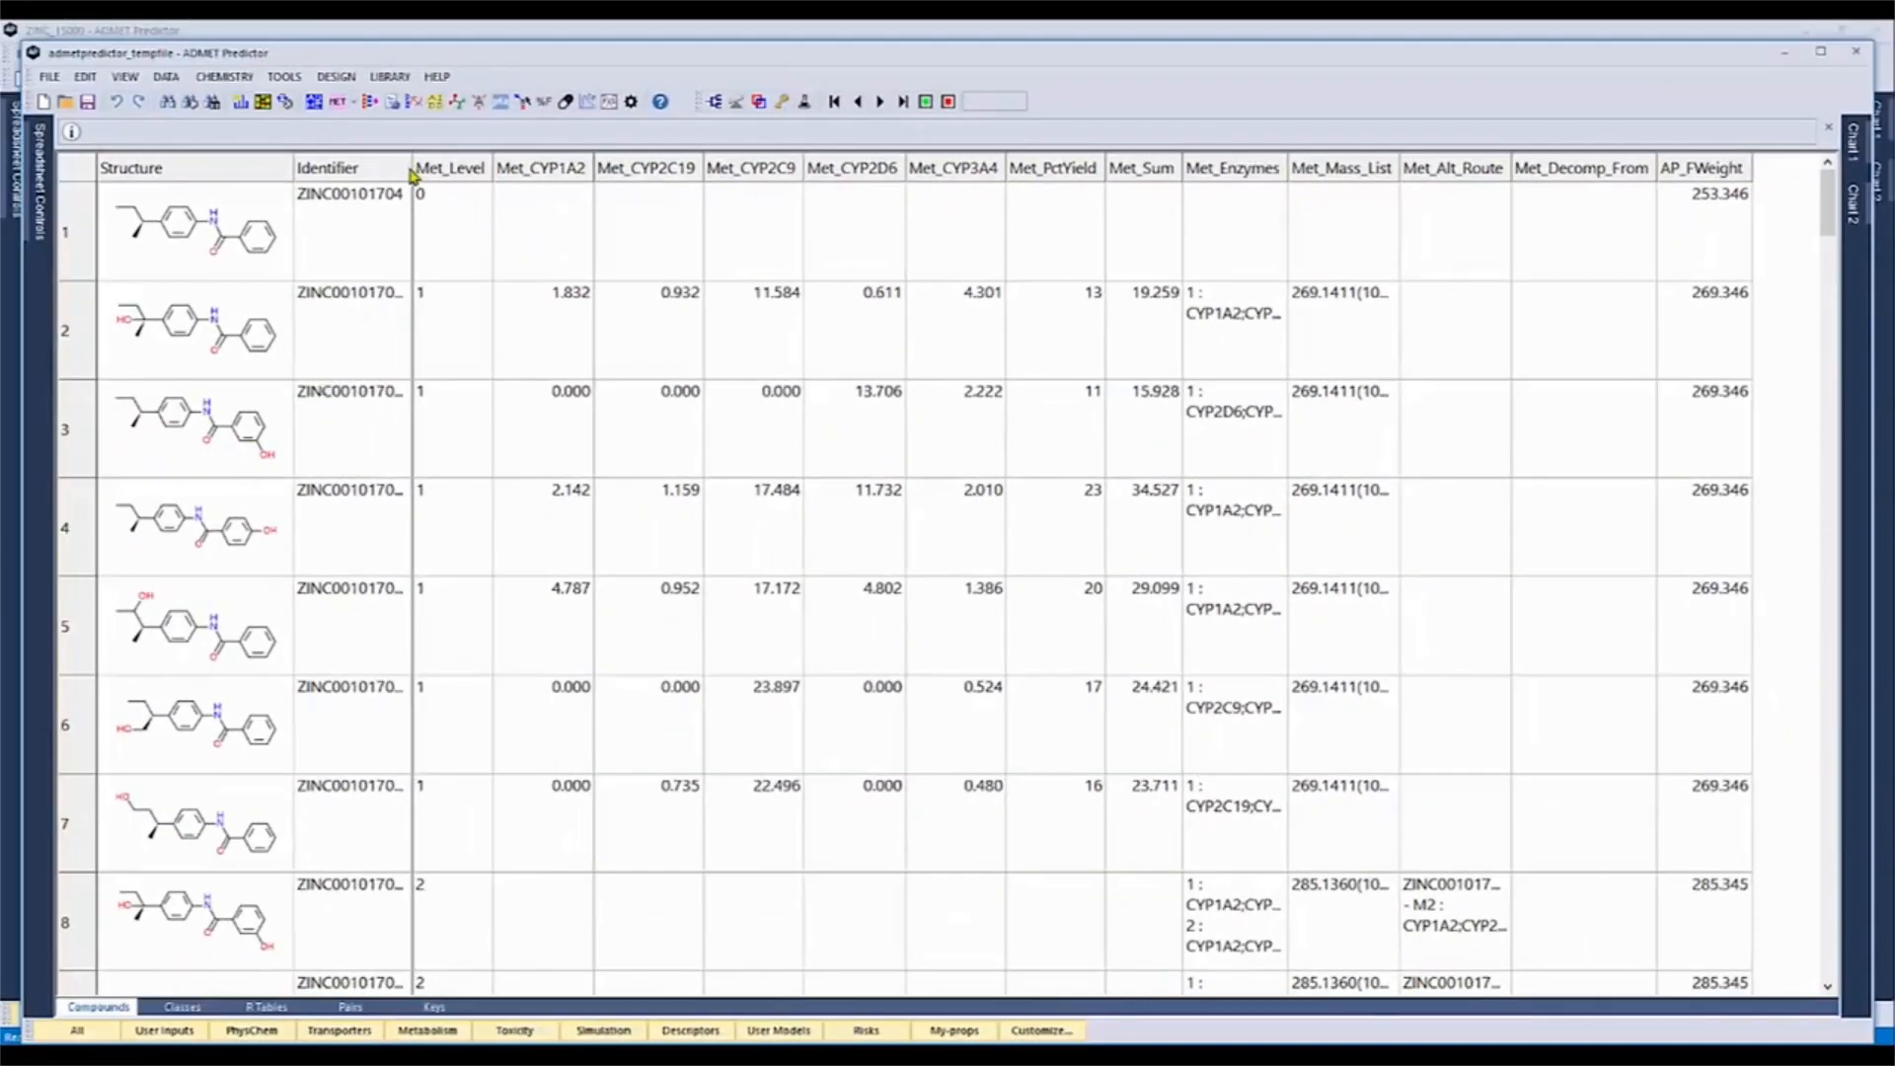
drag(412, 176, 528, 173)
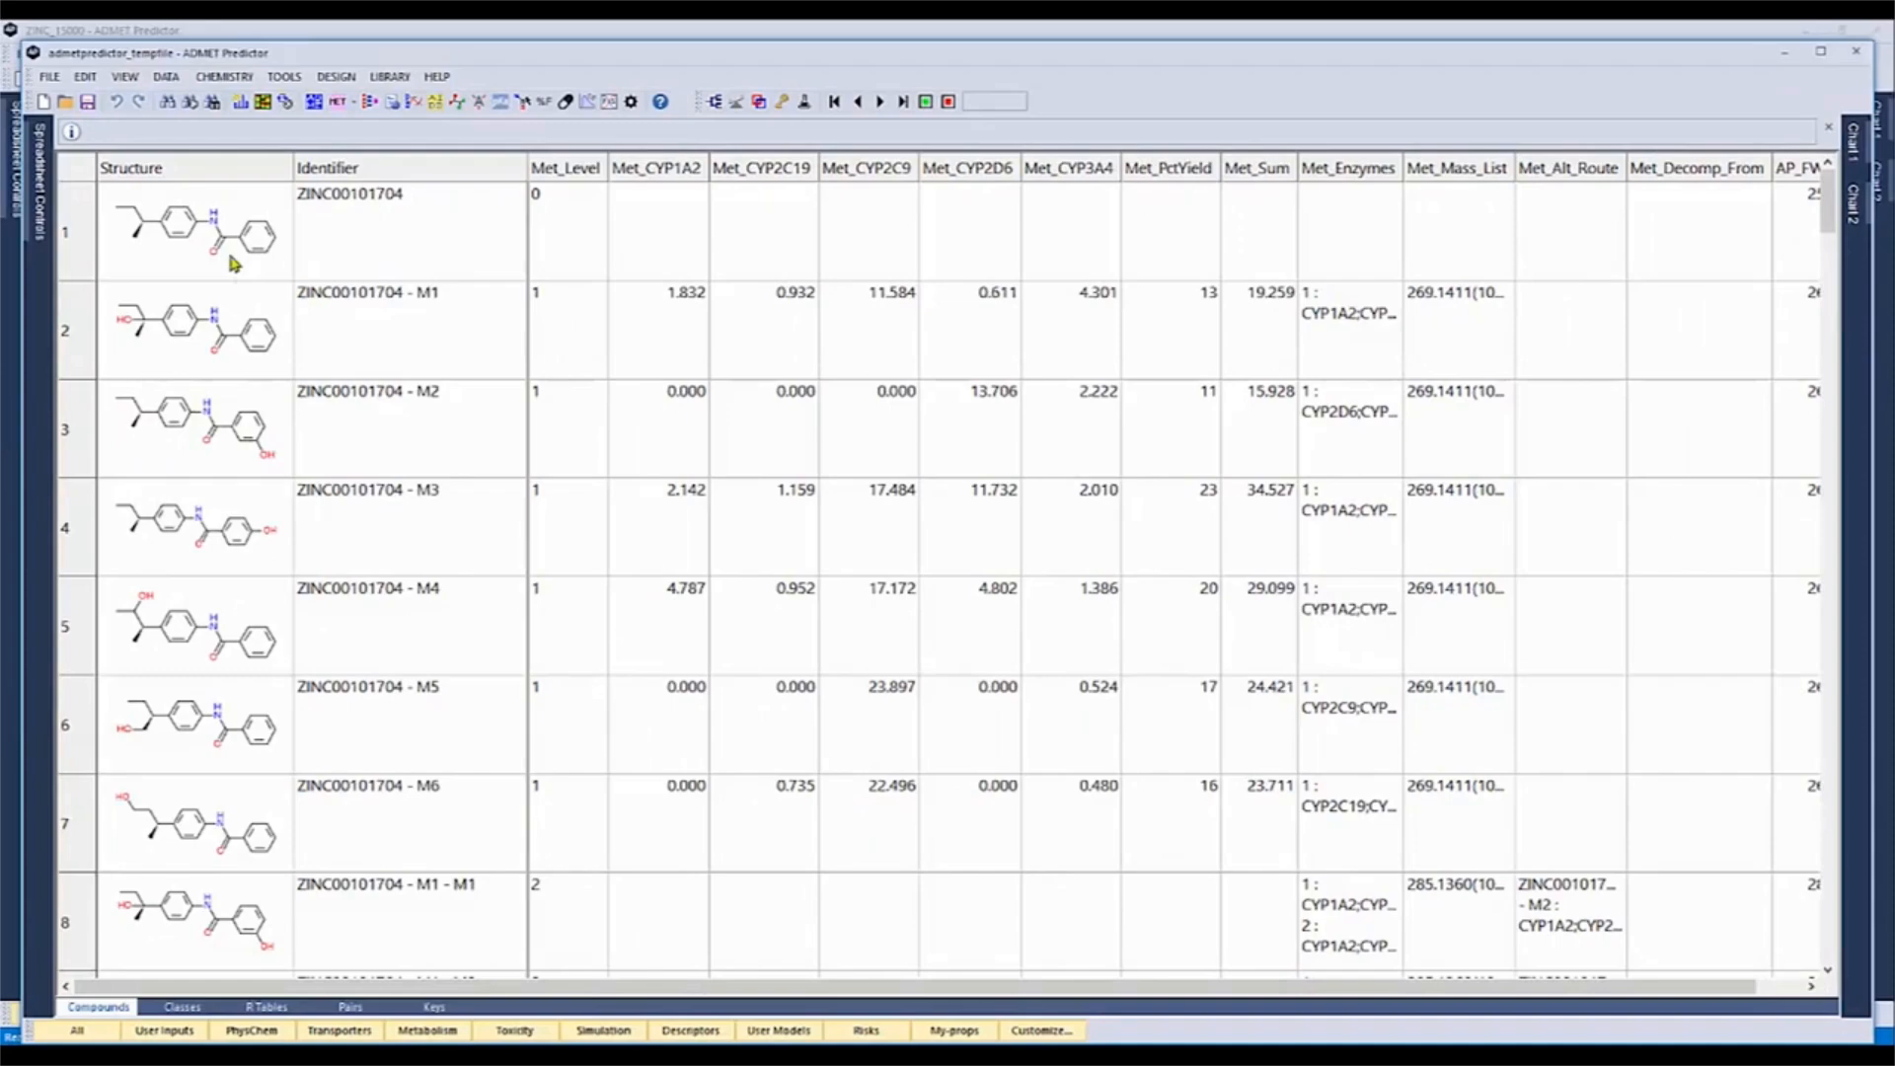
- Highlight parent compound ZINC00101704, its first-level metabolites M1 to M6, and the second-level metabolite M1 - M1 for review
click(265, 273)
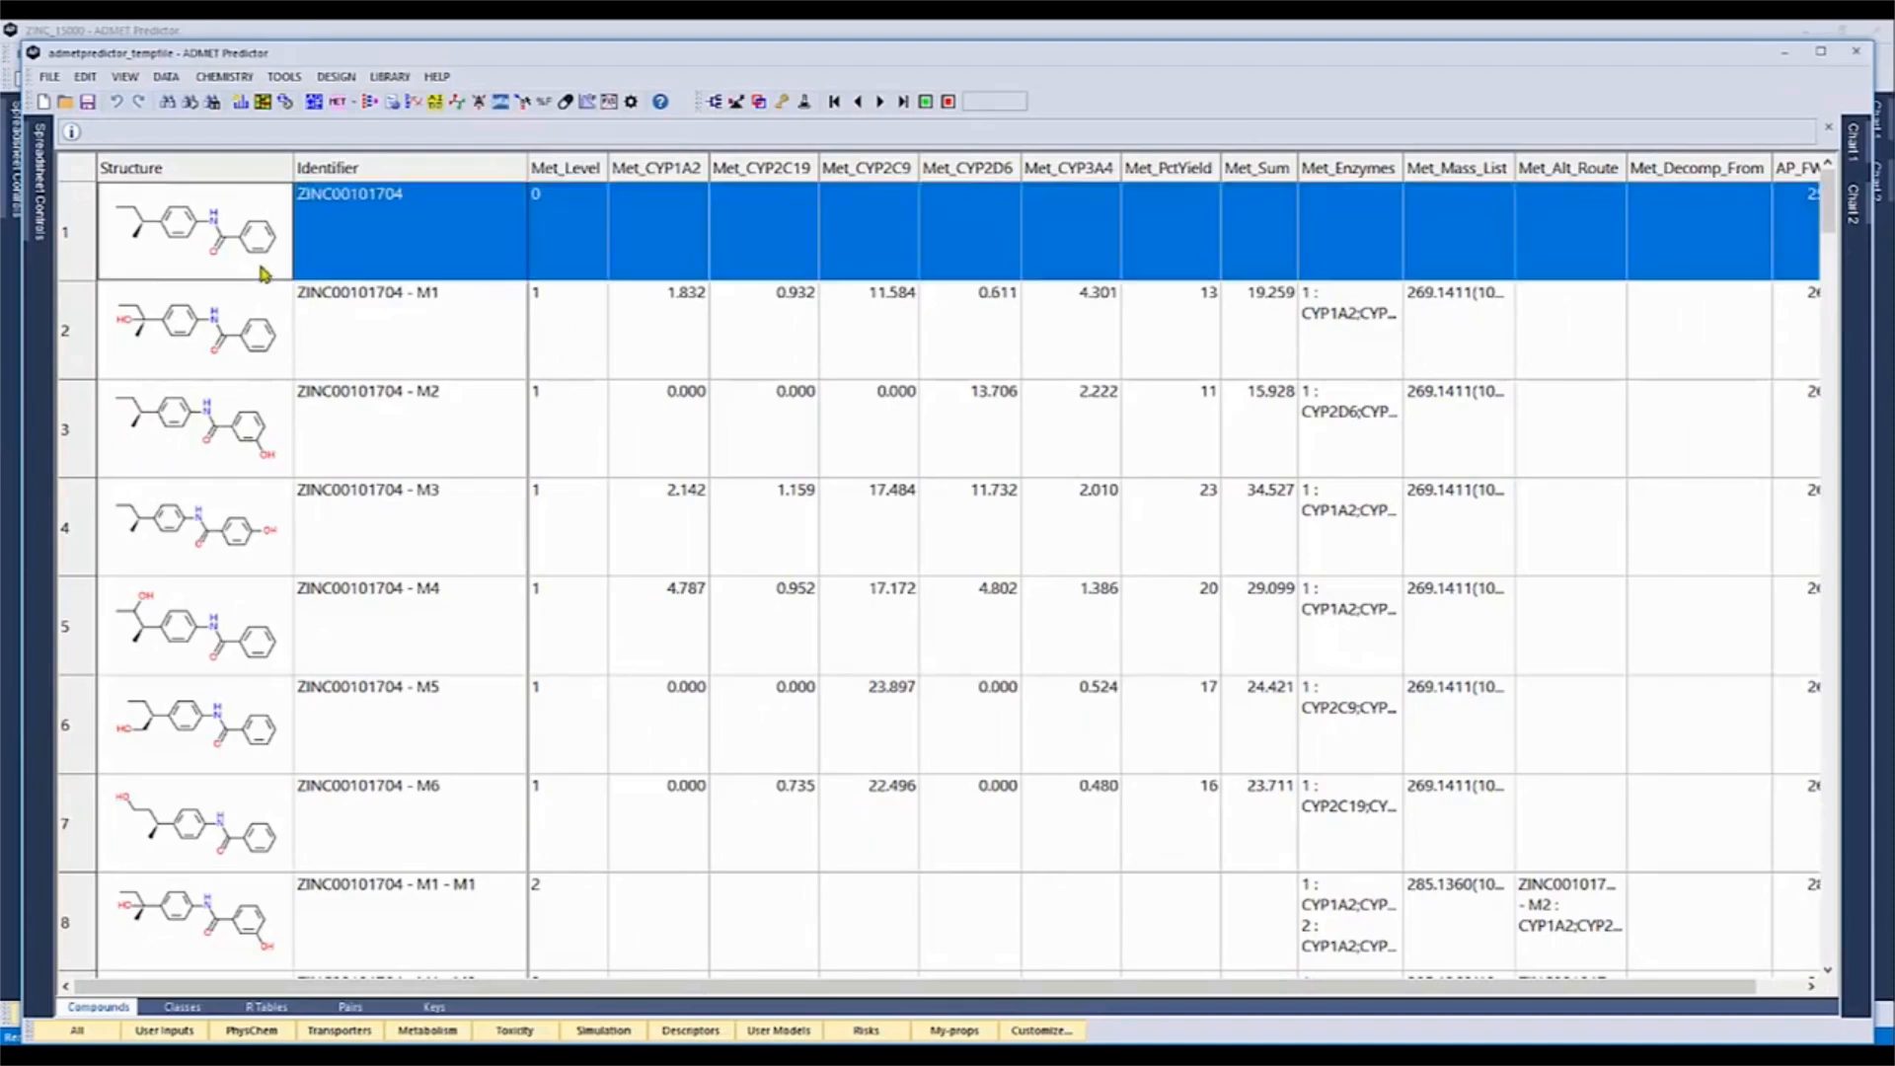
drag(217, 354, 210, 834)
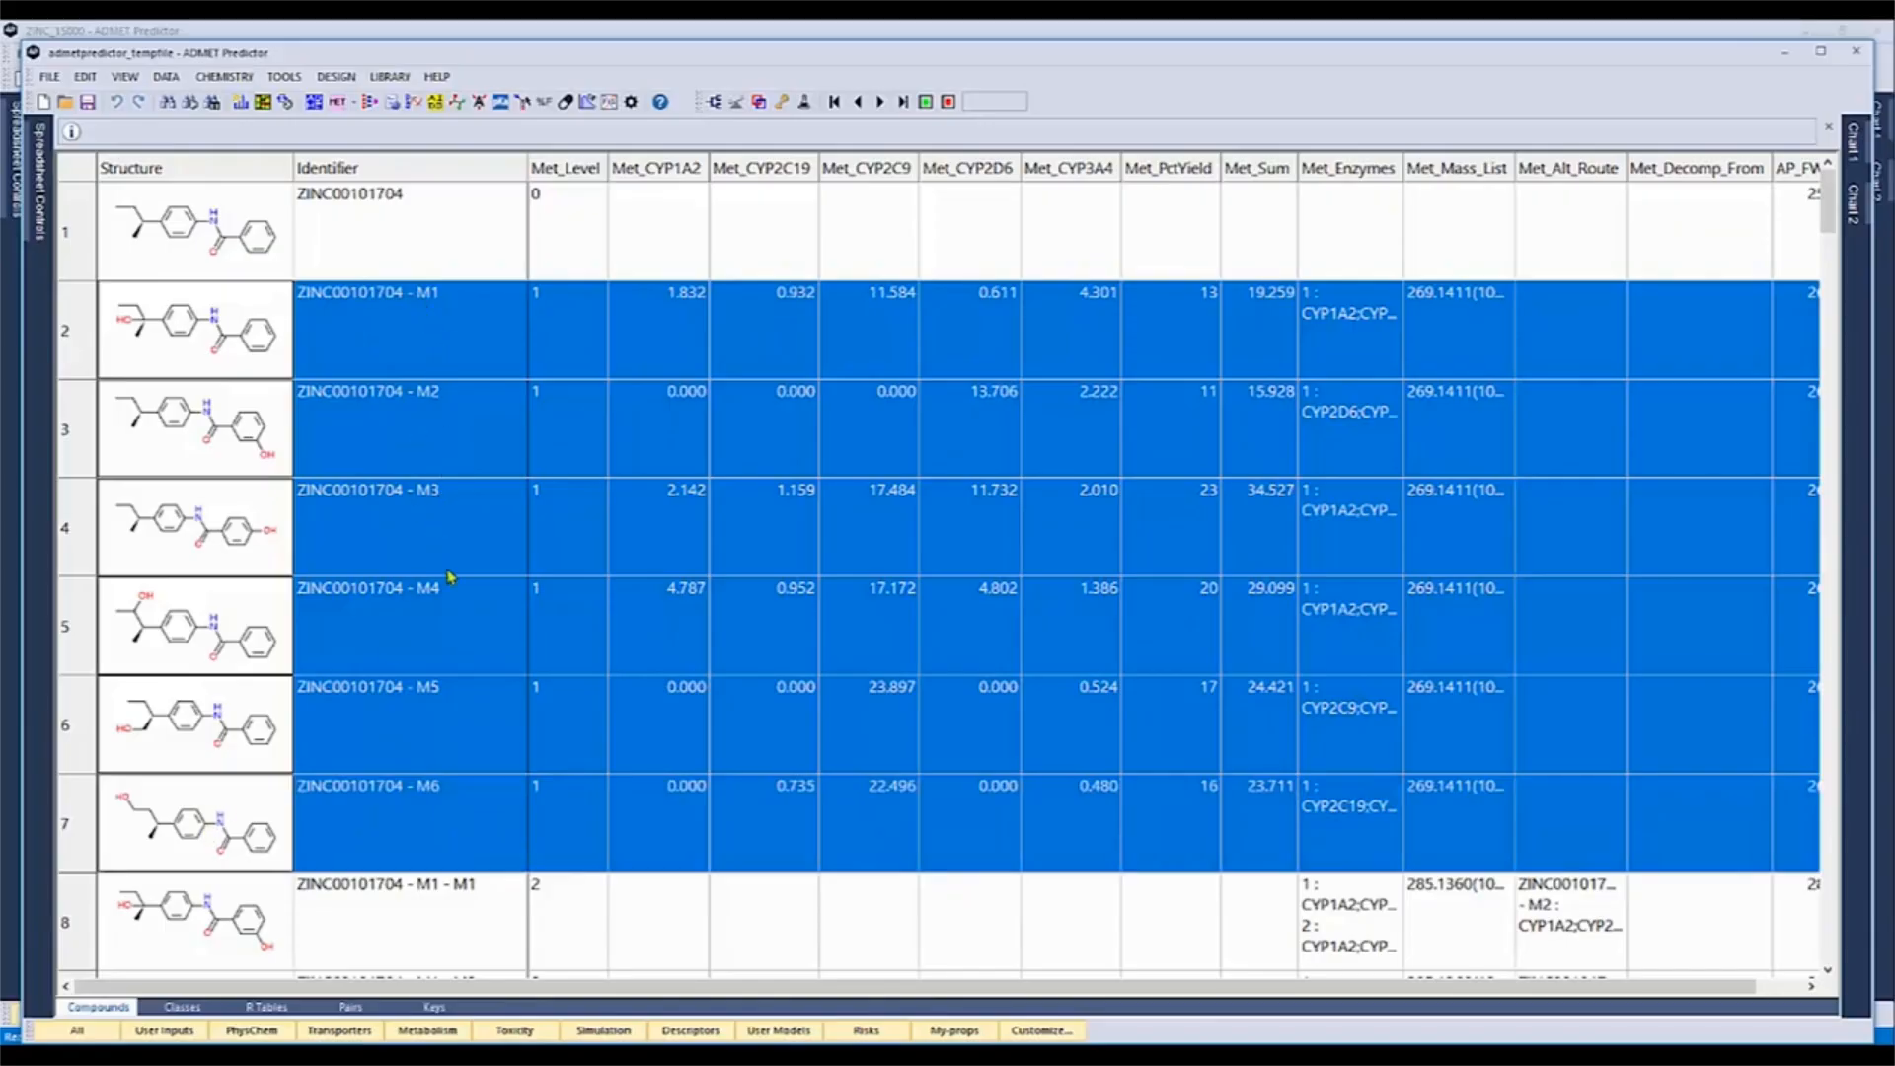
click(143, 931)
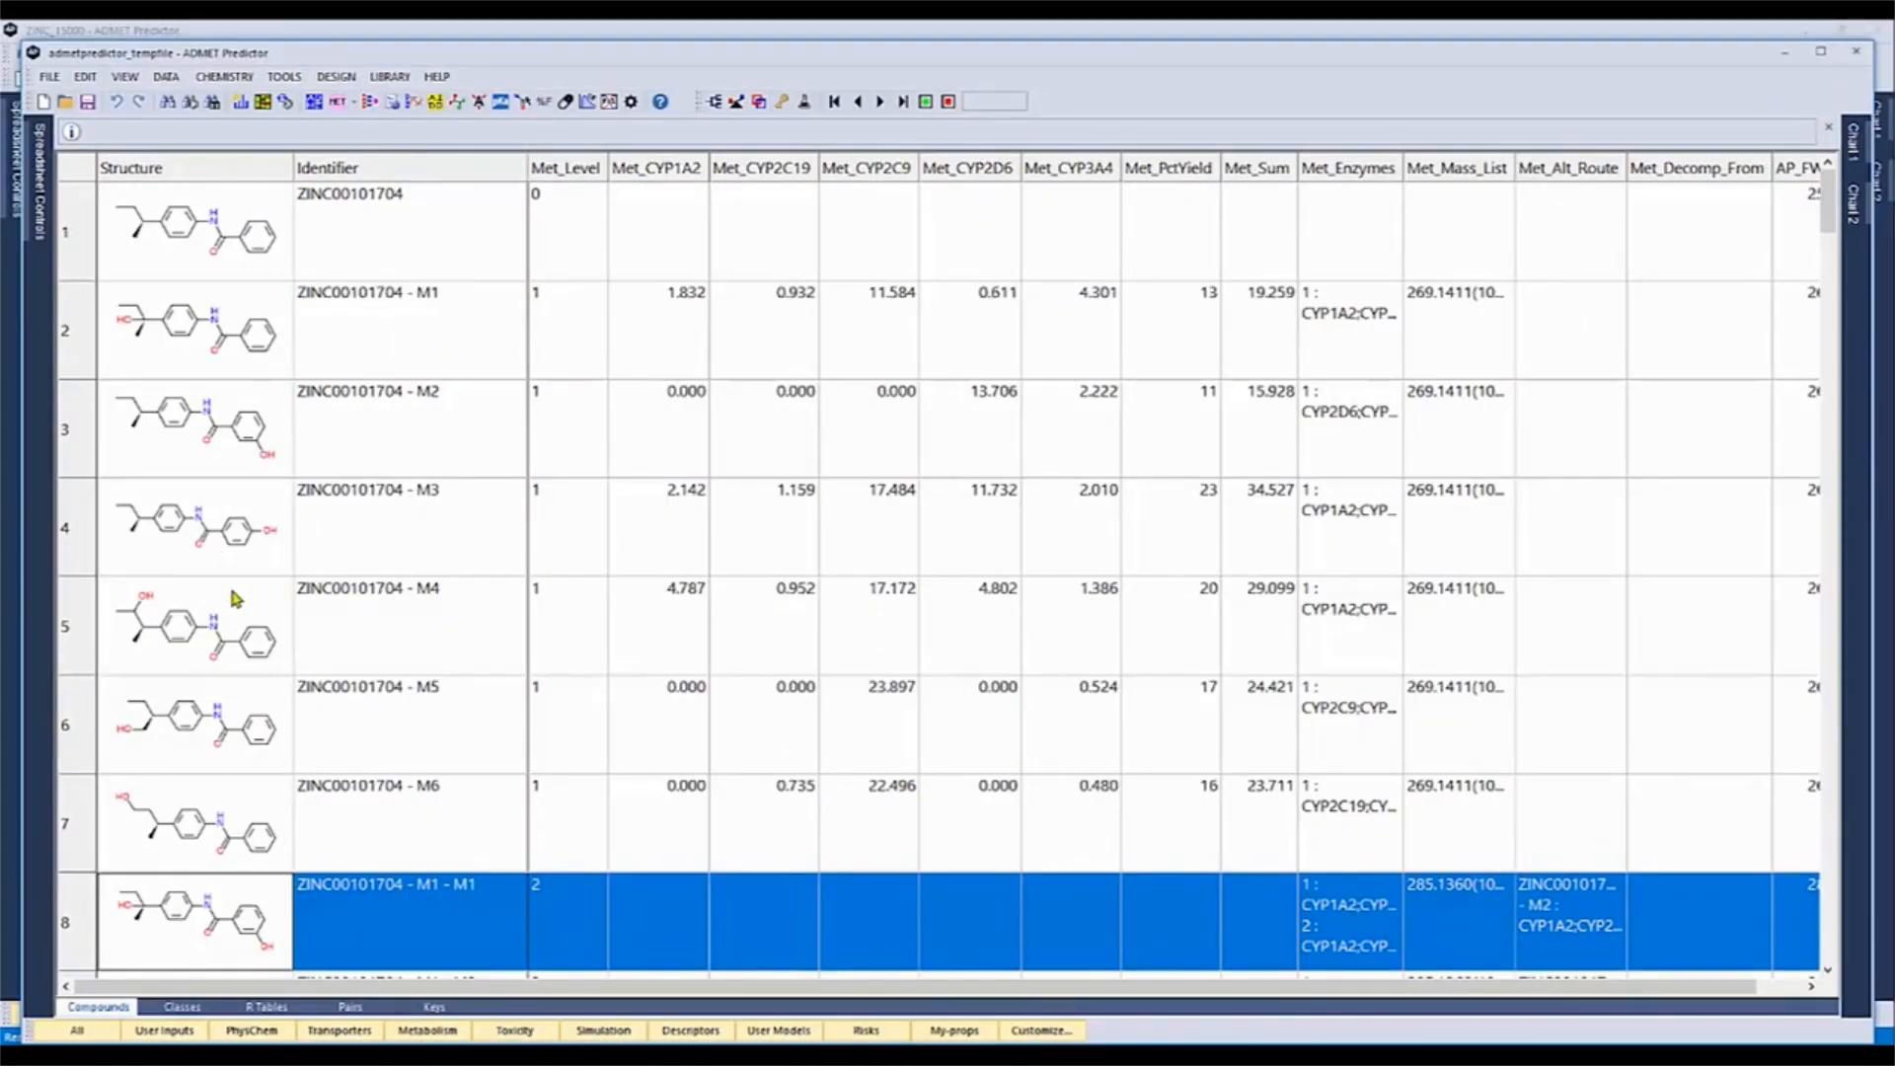
- Generate the UGT metabolites of ZINC00101704 - M3 with all UGT enzymes included and the results displayed in a new window
click(250, 543)
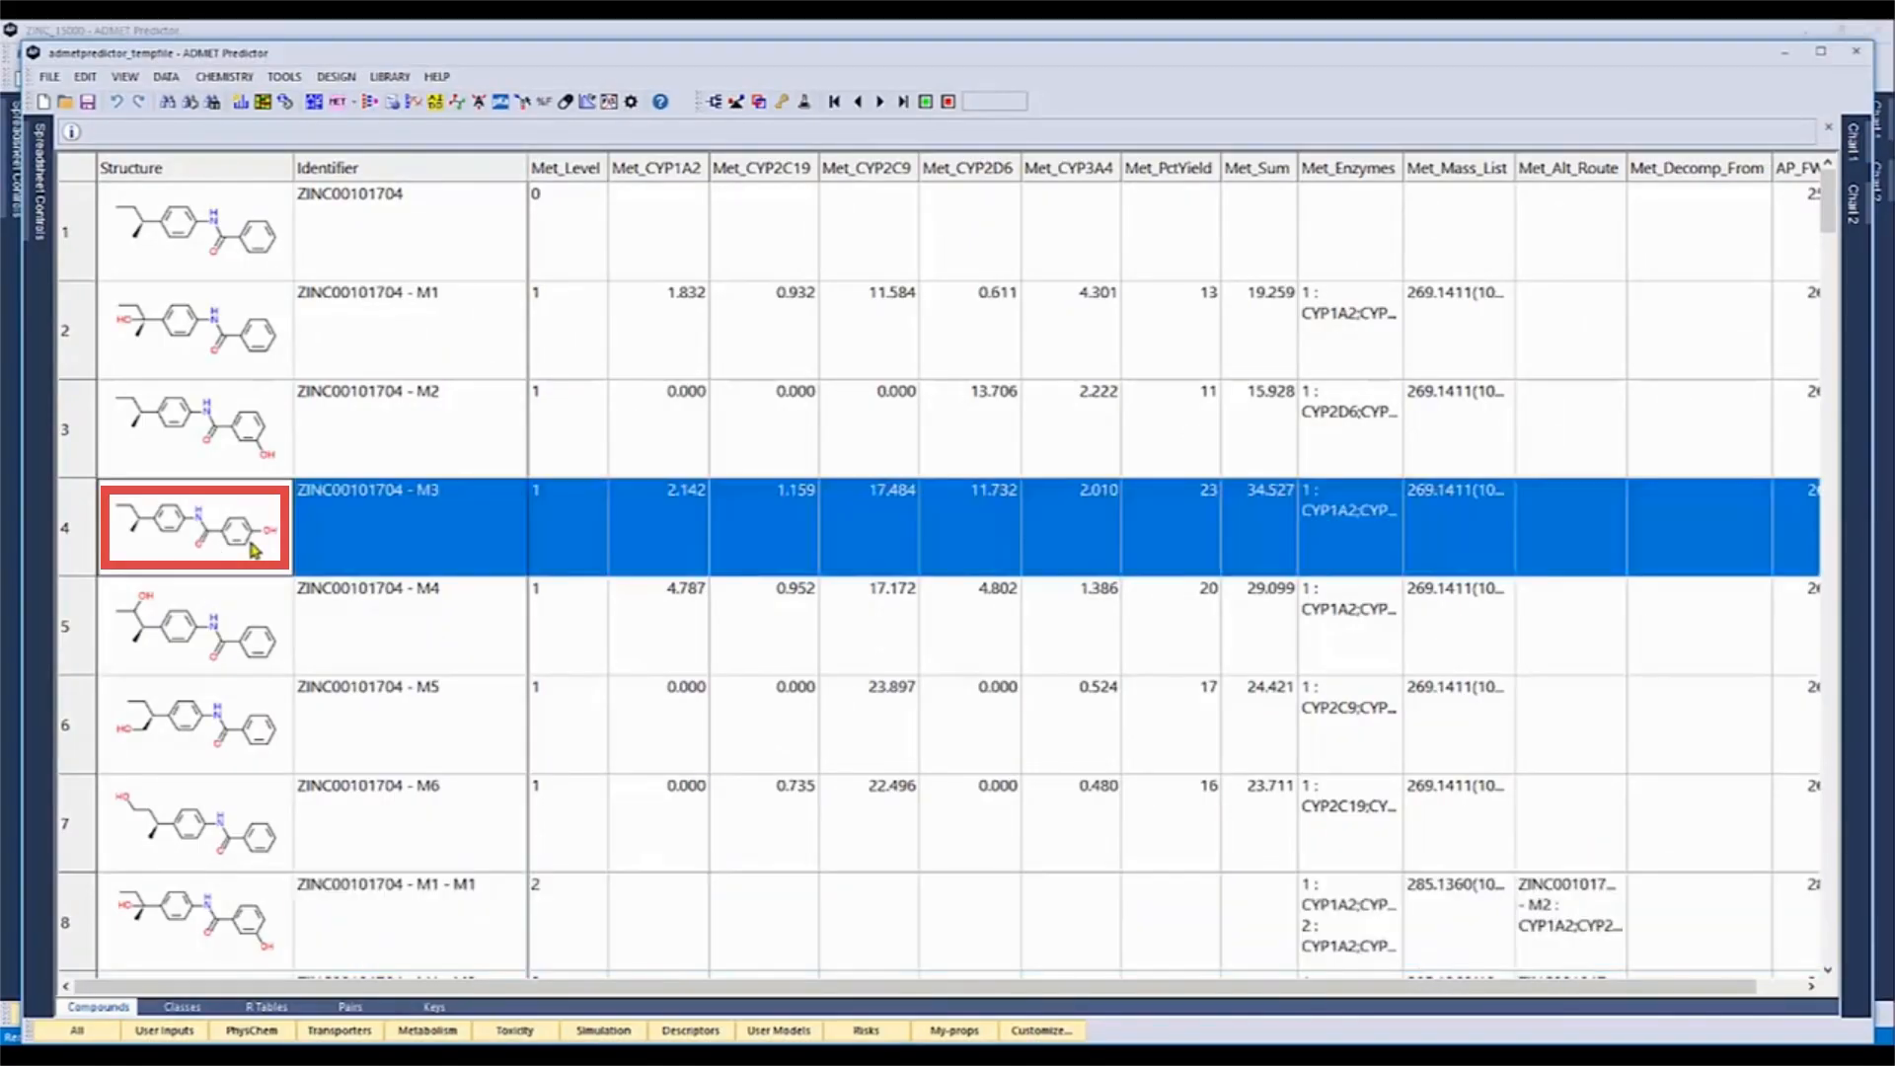
right_click(250, 542)
mouse_move(311, 555)
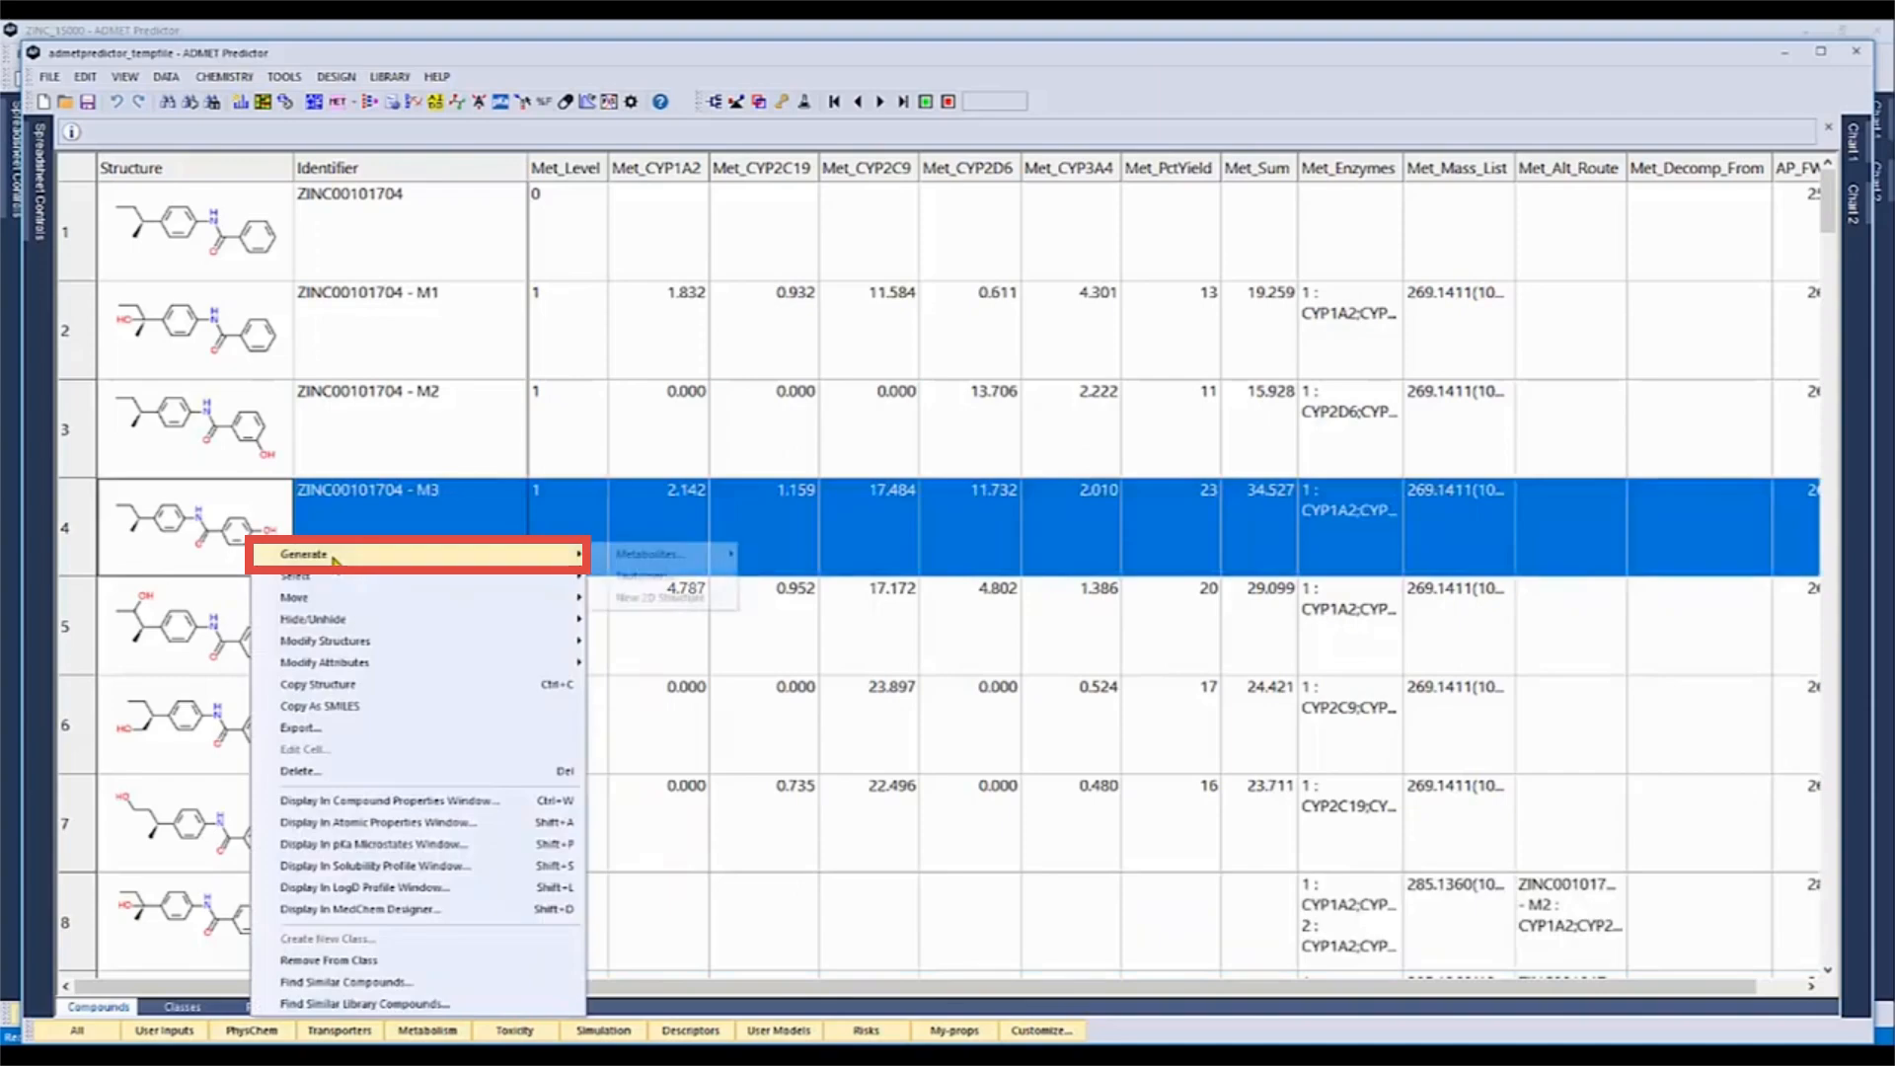
click(691, 553)
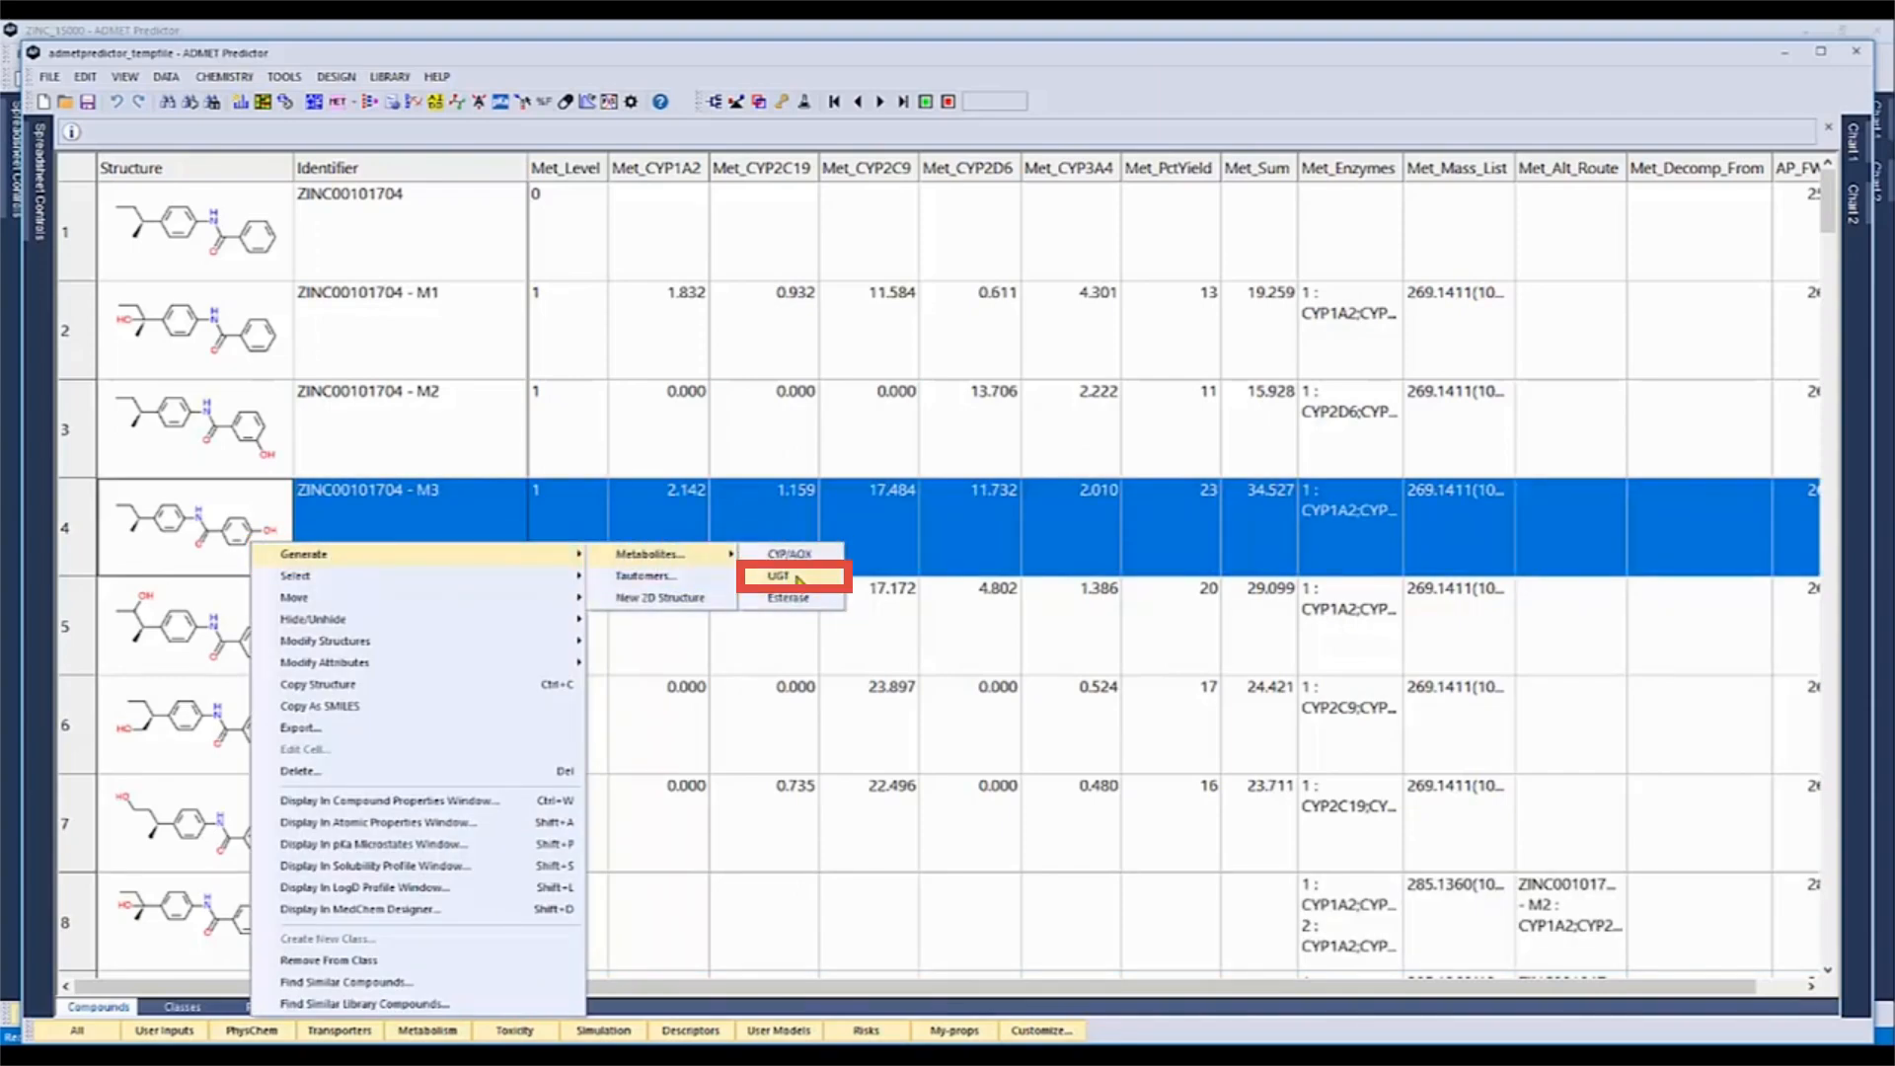
click(797, 576)
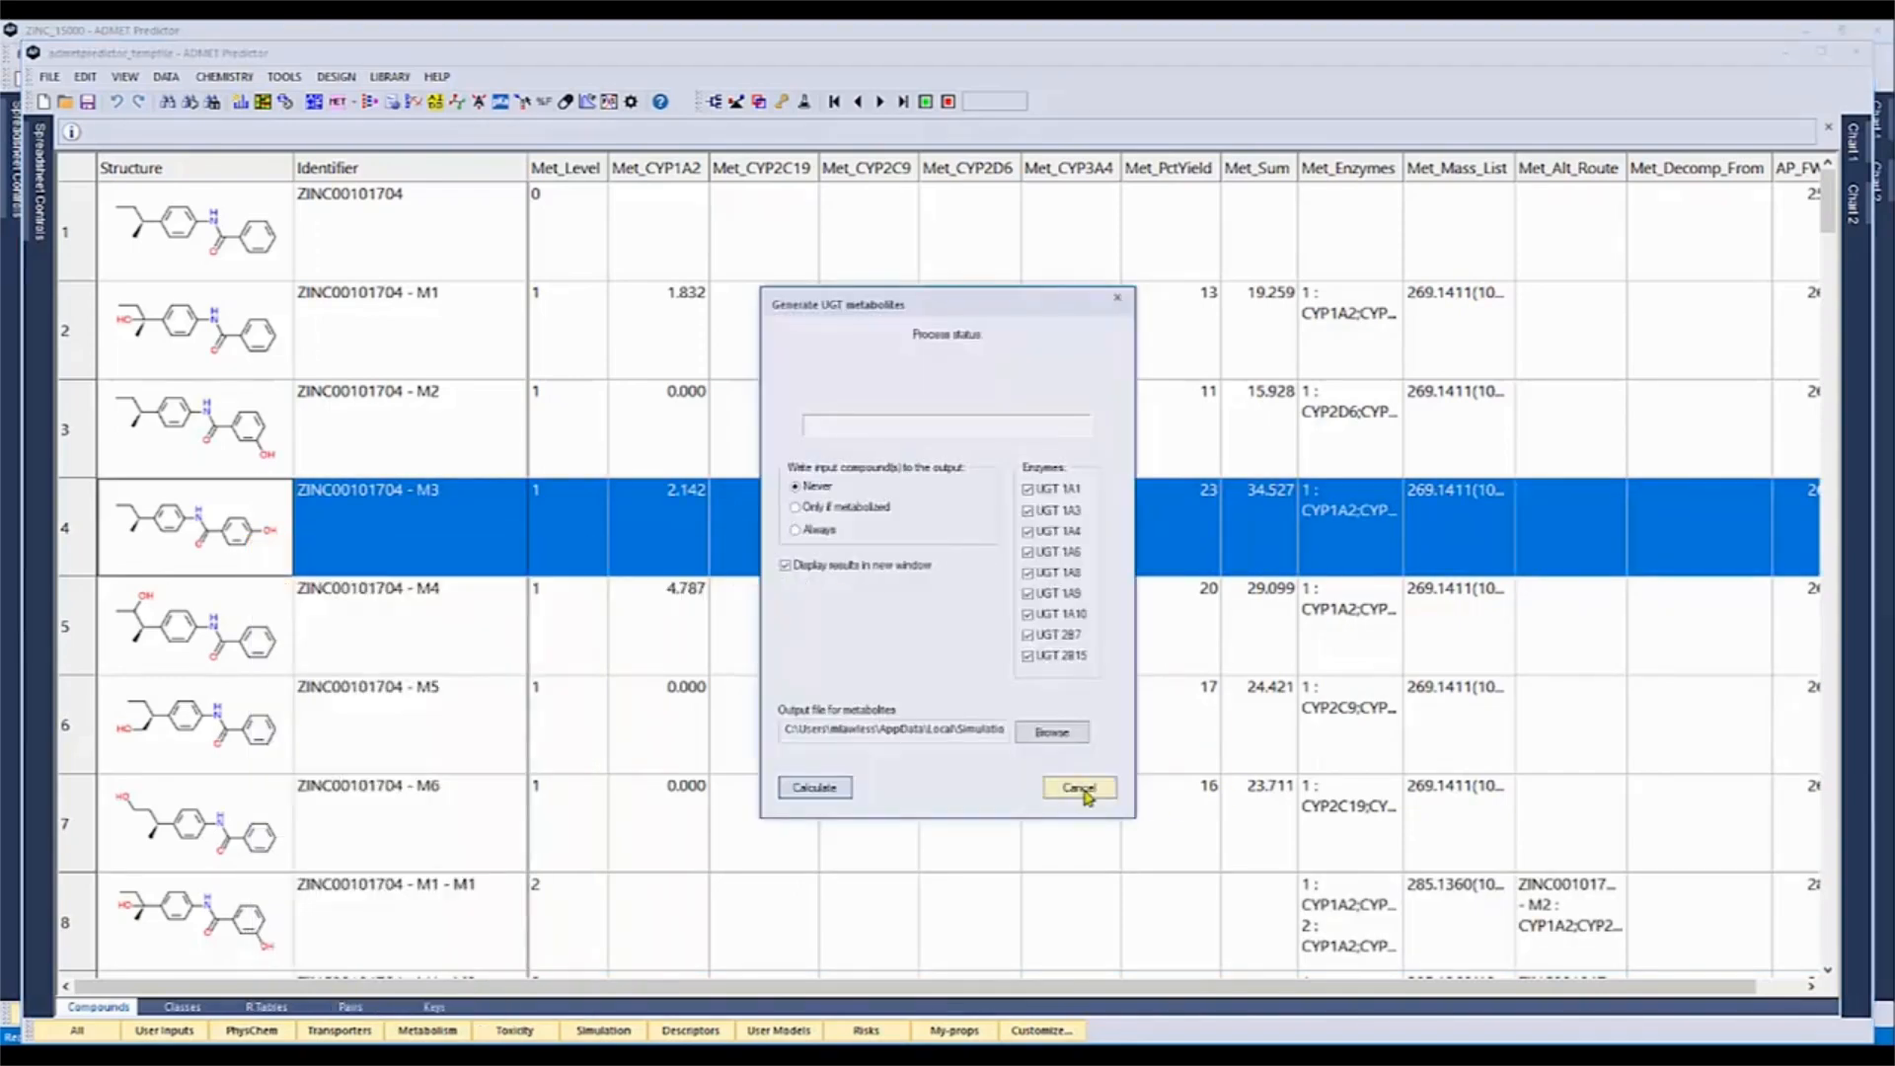
click(844, 789)
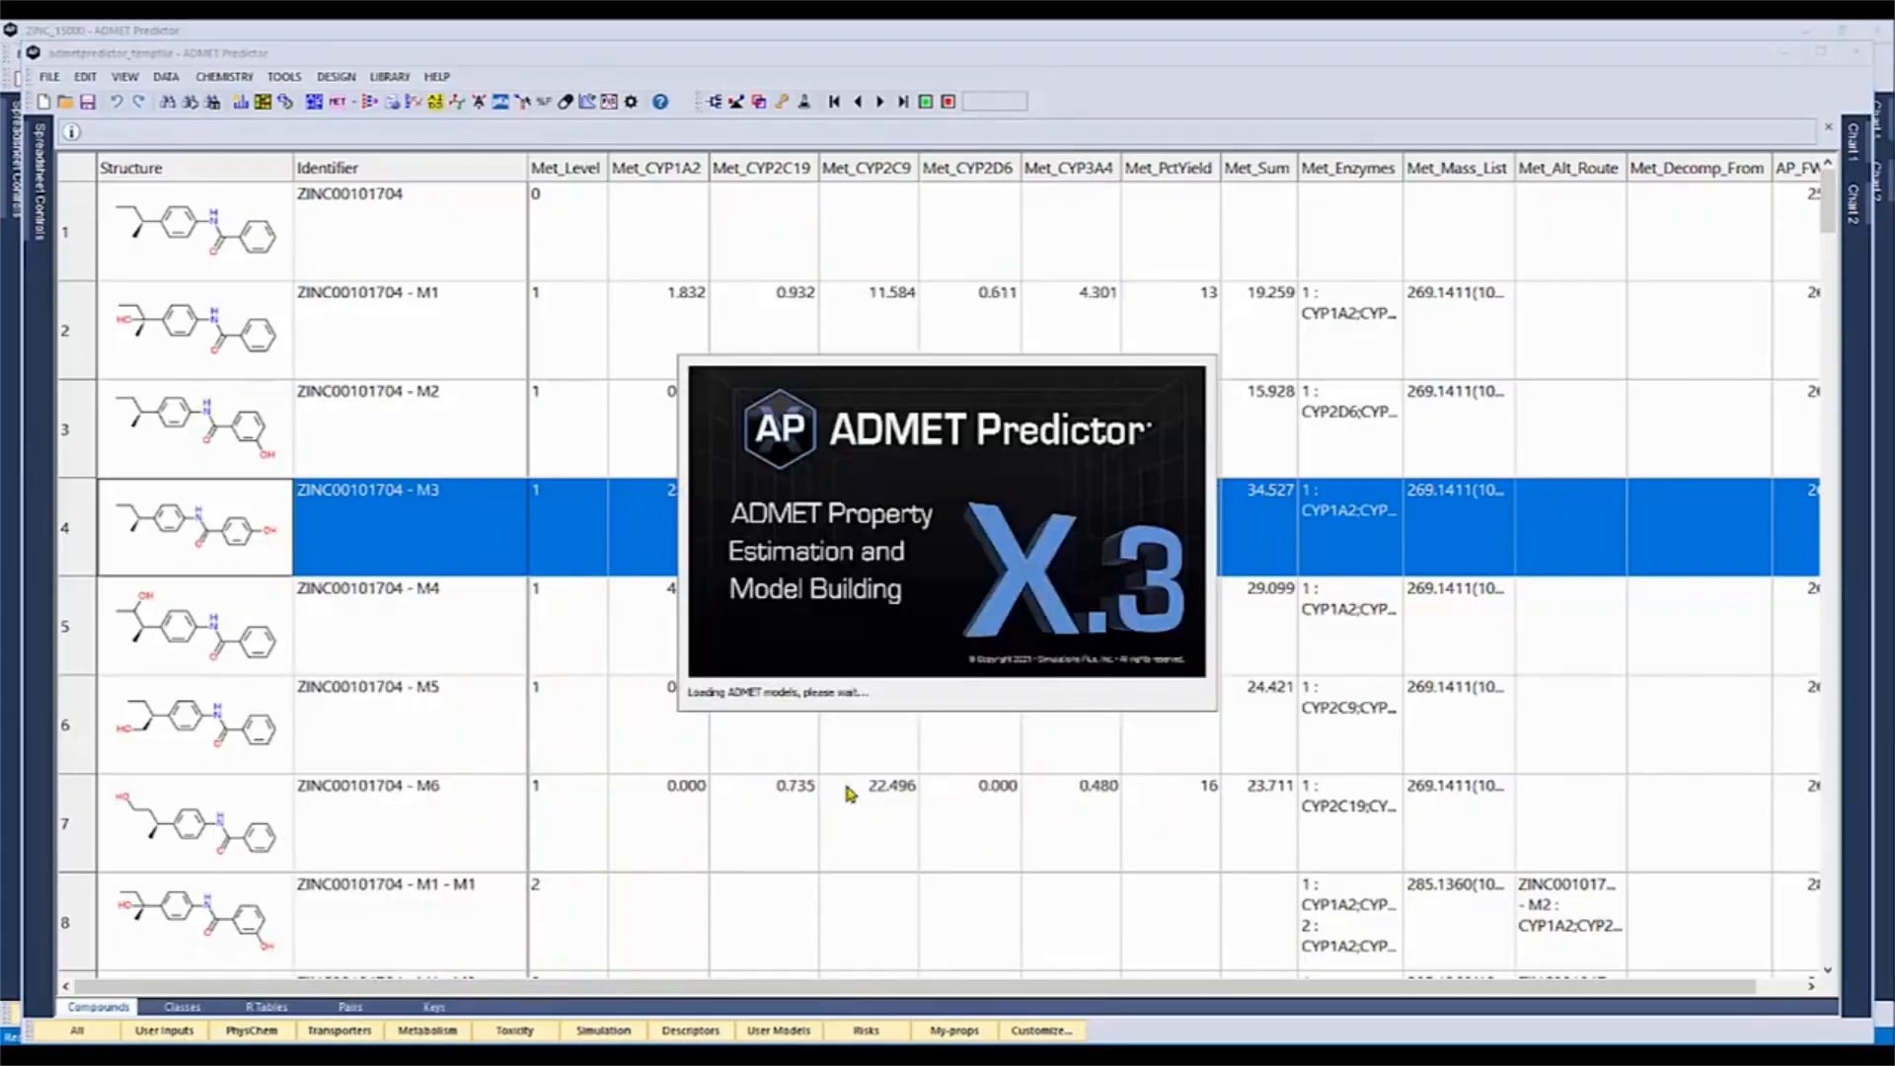